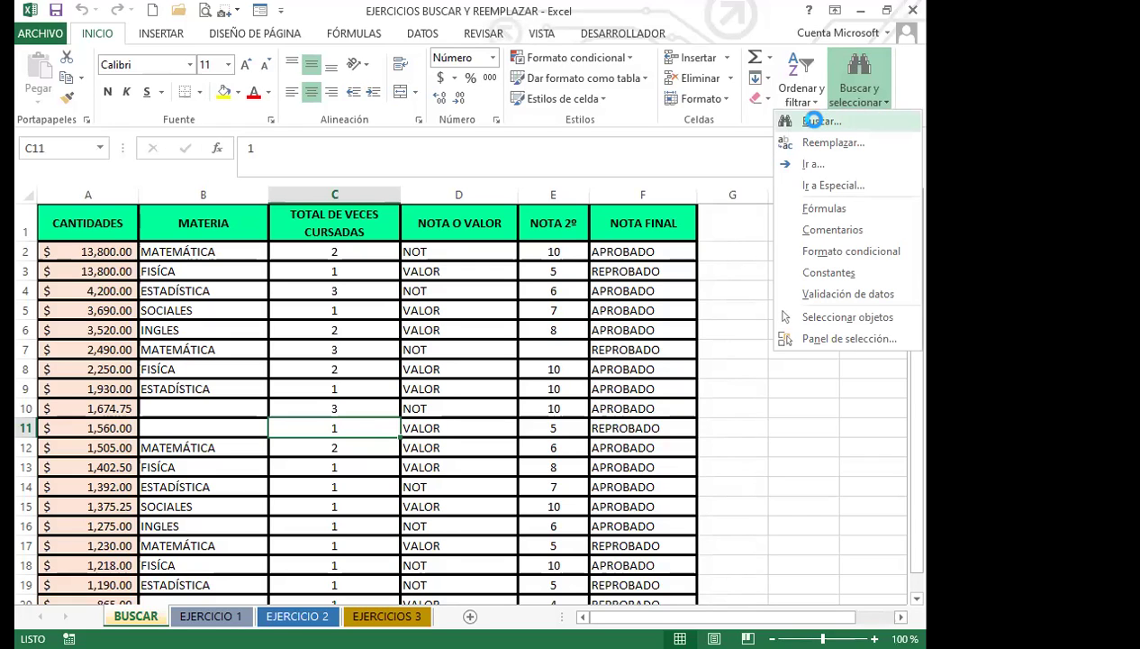
# Open the Find dialog, collapse its search options, look at the Find and Replace fields, and close it.
pyautogui.click(799, 126)
pyautogui.press('BackSpace')
pyautogui.click(705, 368)
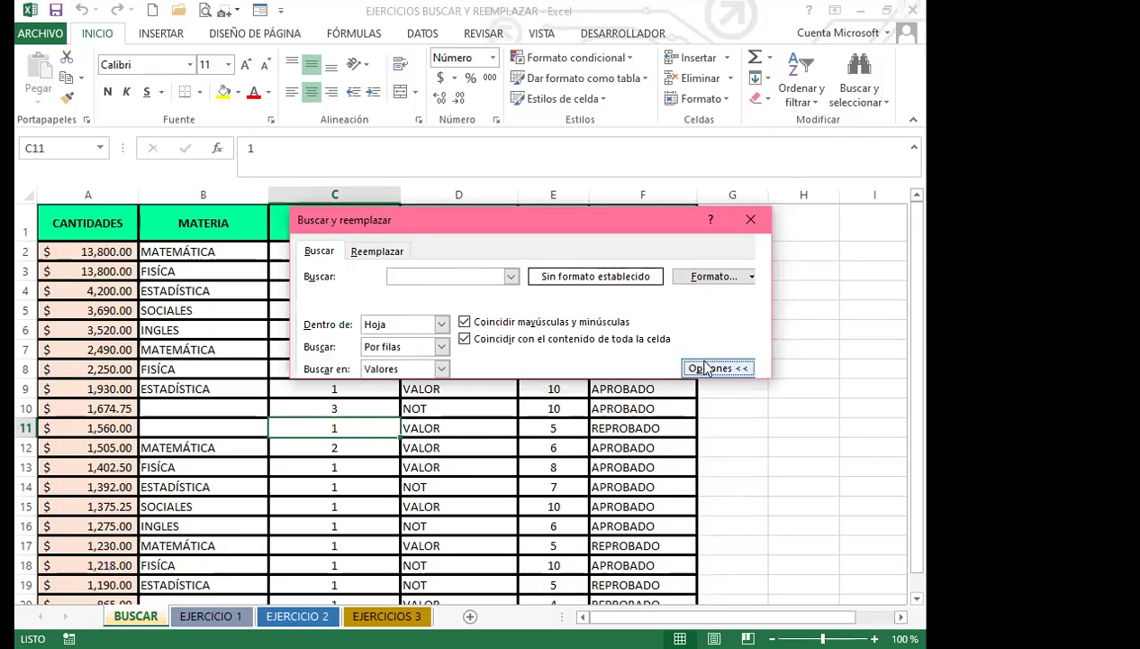
pyautogui.click(377, 254)
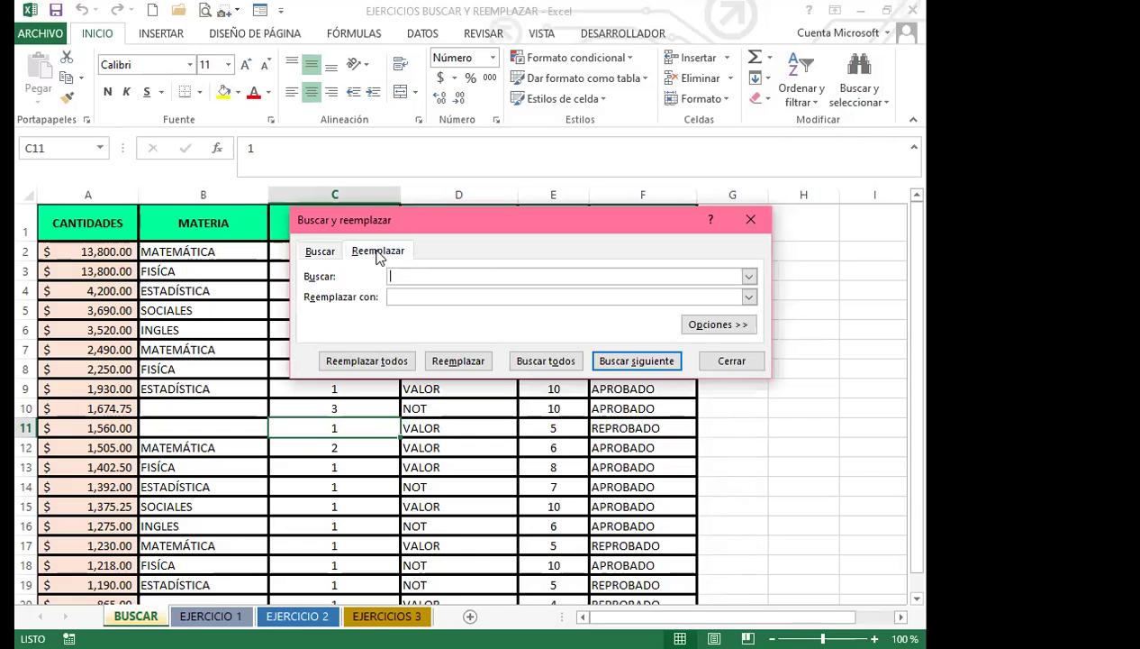
pyautogui.click(317, 256)
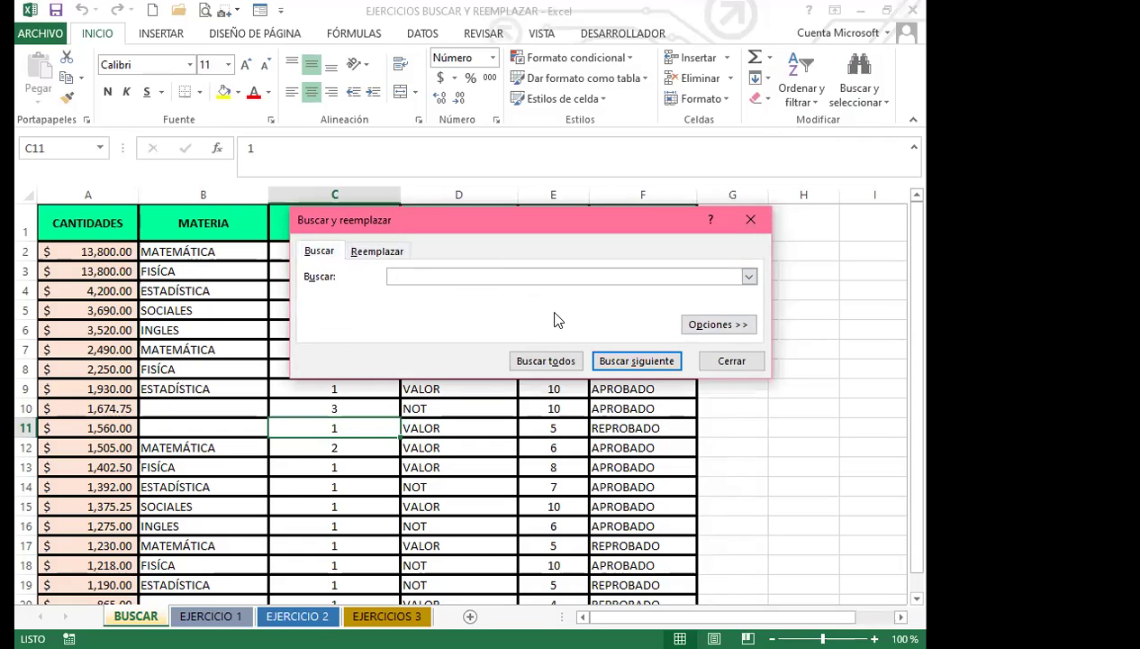
pyautogui.click(317, 256)
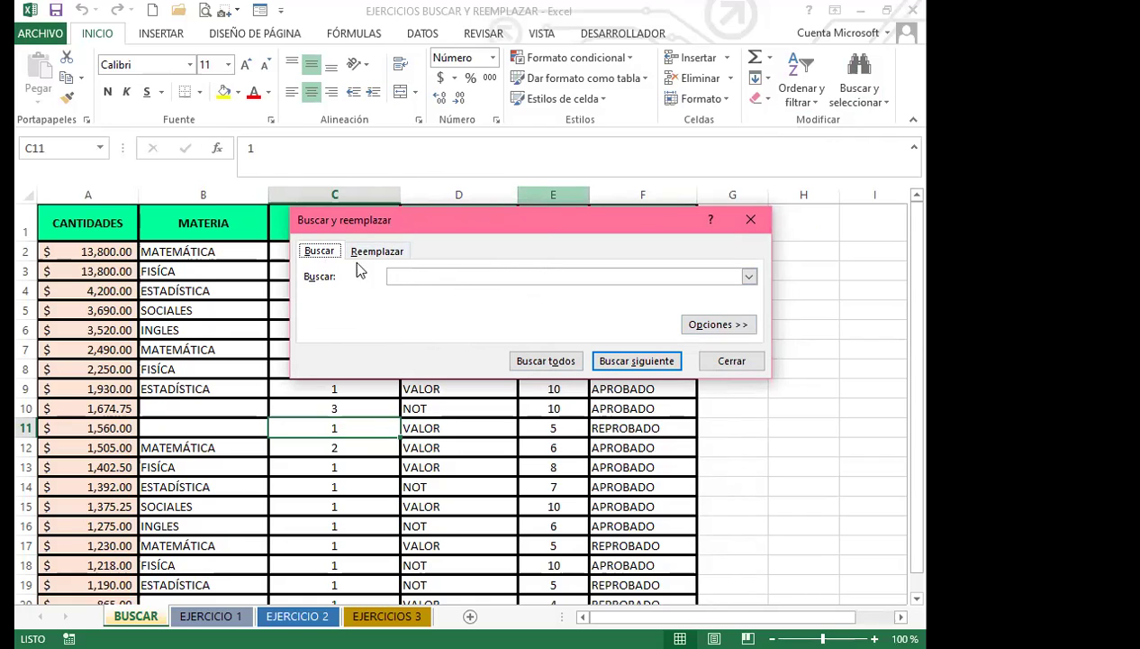
pyautogui.click(751, 220)
# View the Find dialog and the Replace dialog alternately, closing each one again.
pyautogui.click(859, 94)
pyautogui.click(822, 122)
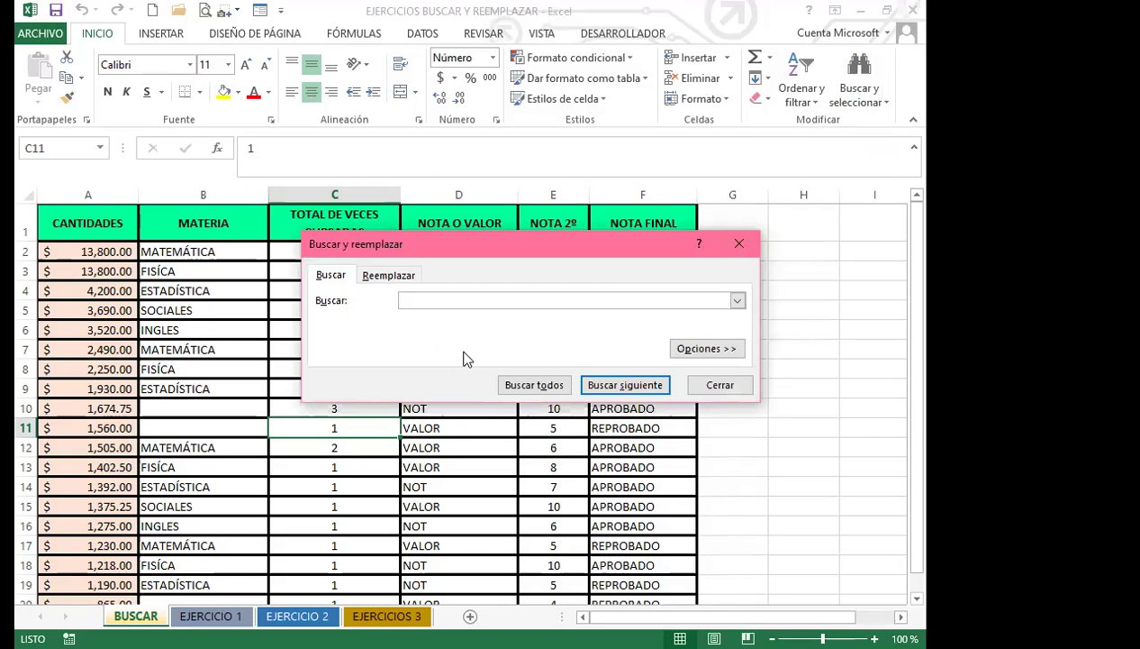
pyautogui.click(739, 246)
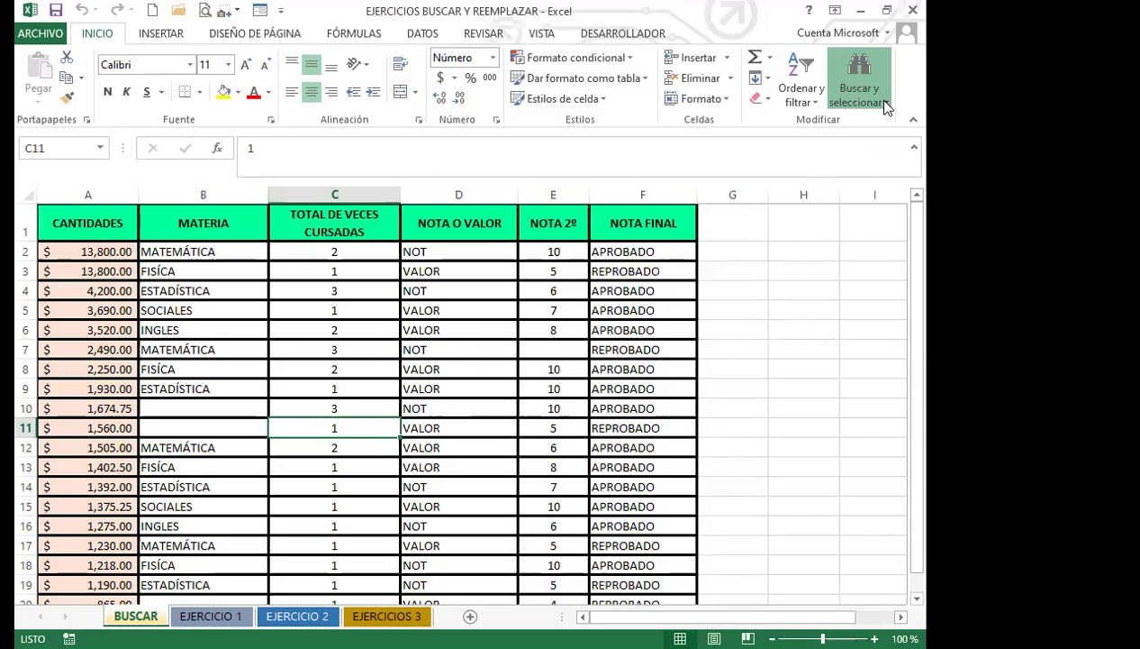
pyautogui.click(885, 107)
pyautogui.click(836, 143)
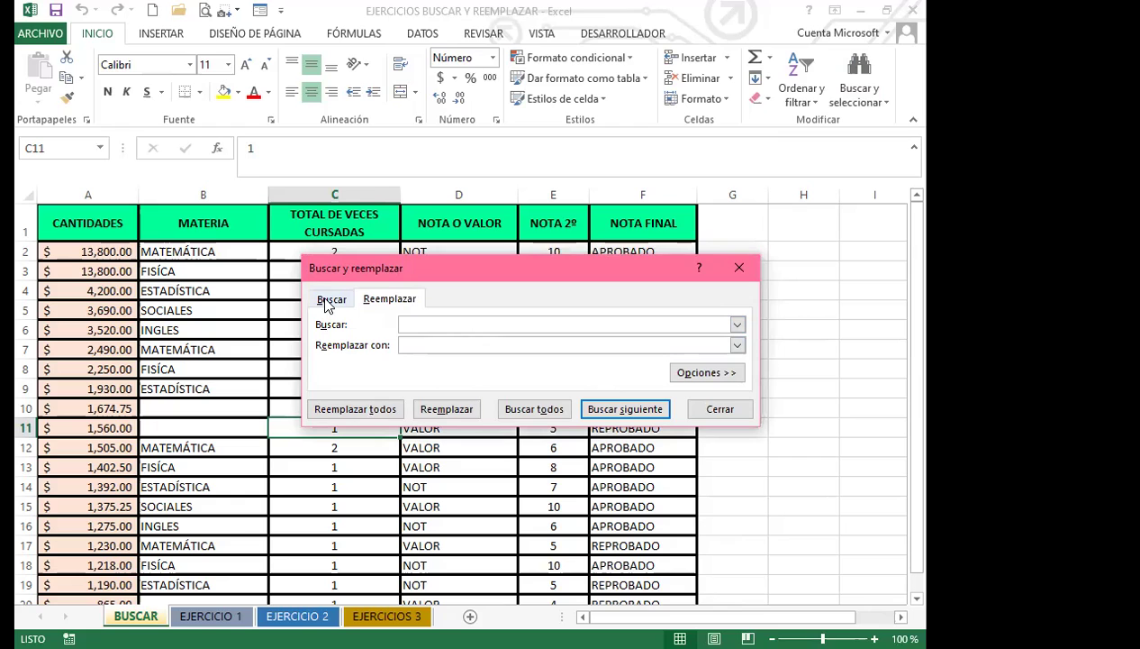
pyautogui.click(738, 268)
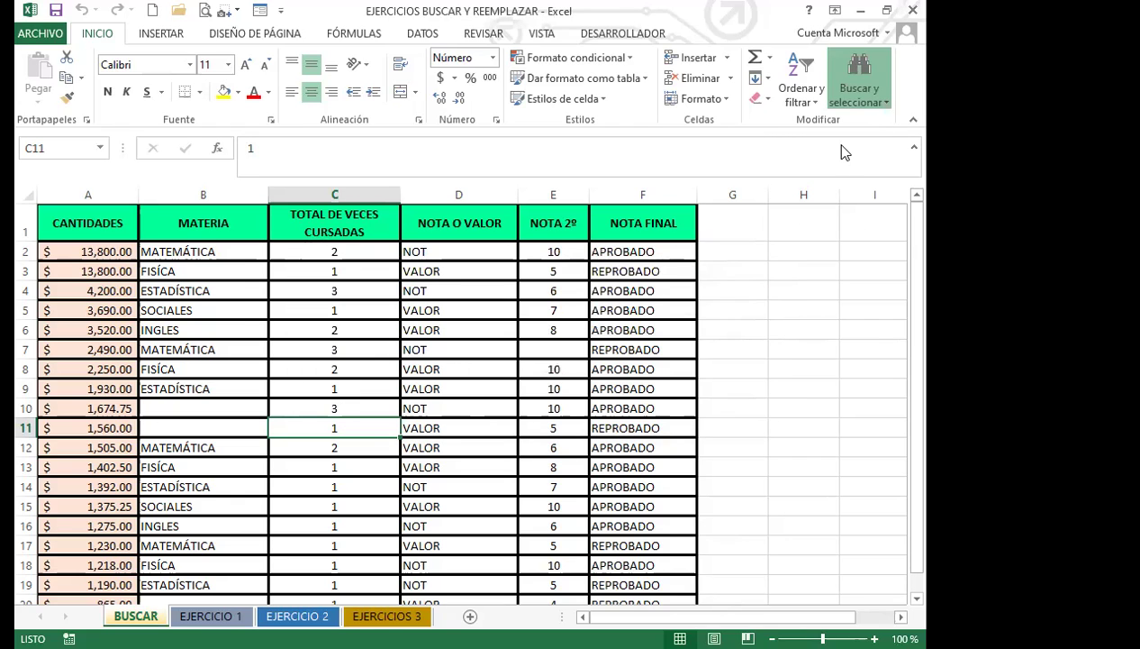
pyautogui.click(859, 90)
pyautogui.hotkey('ctrl', 'b')
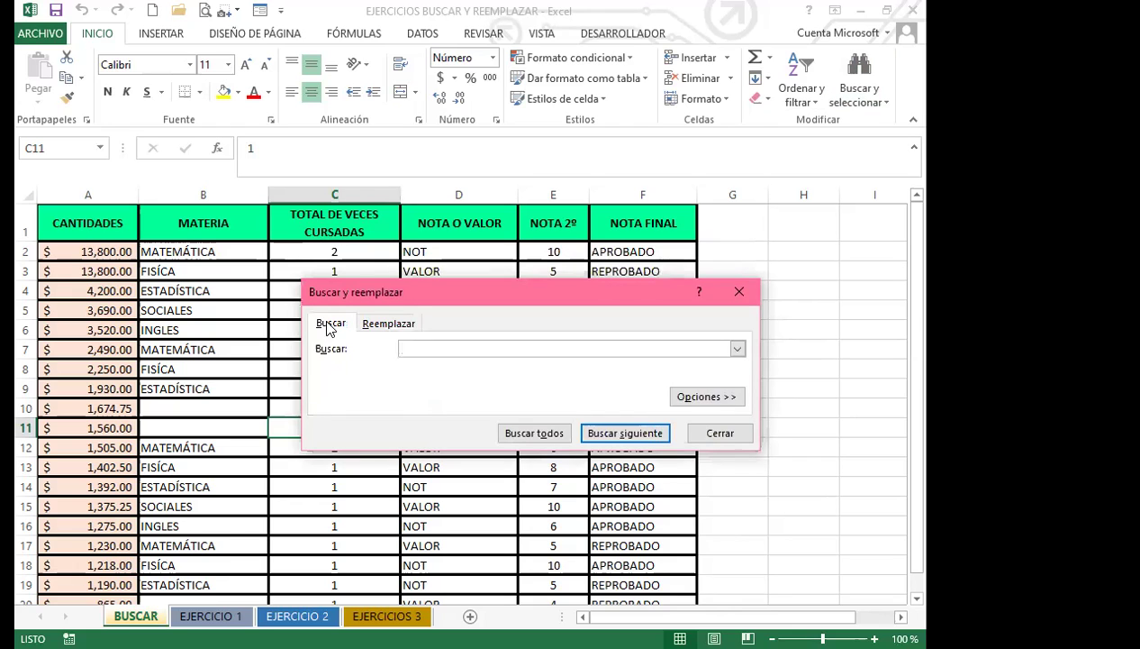
pyautogui.click(737, 296)
pyautogui.click(867, 104)
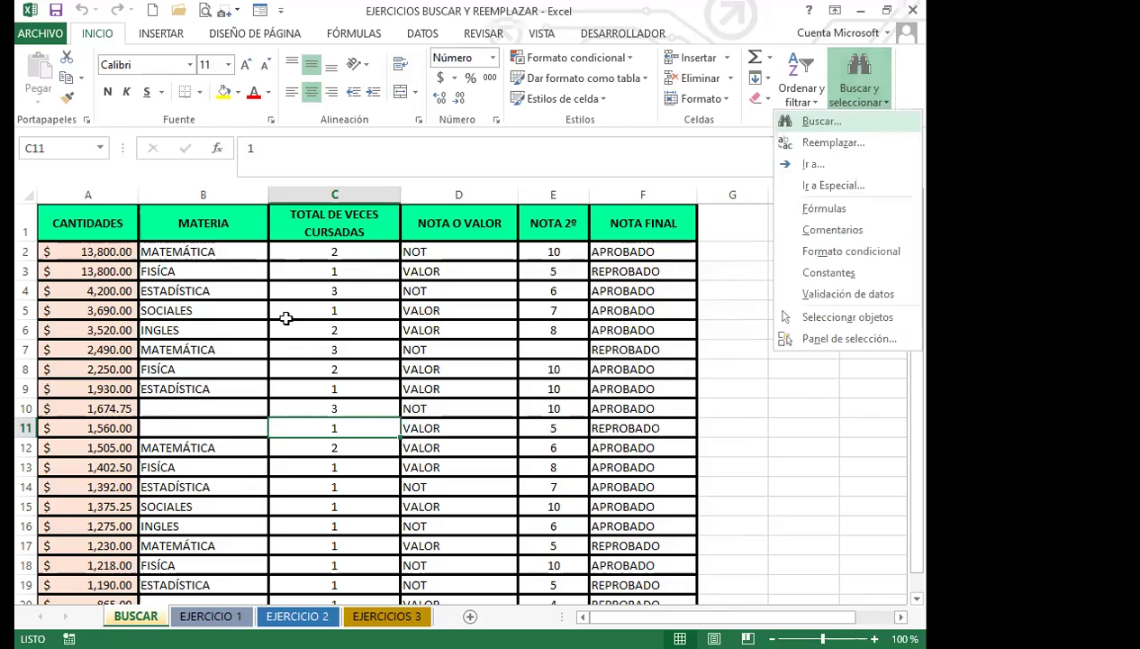
pyautogui.hotkey('ctrl', 'l')
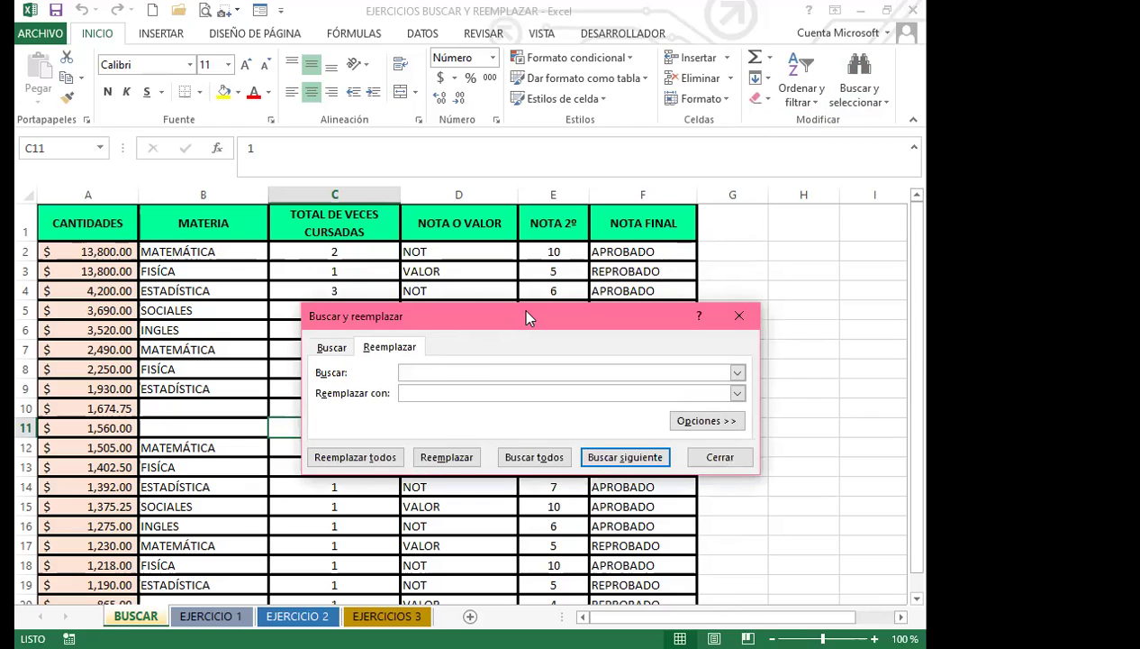
pyautogui.click(739, 315)
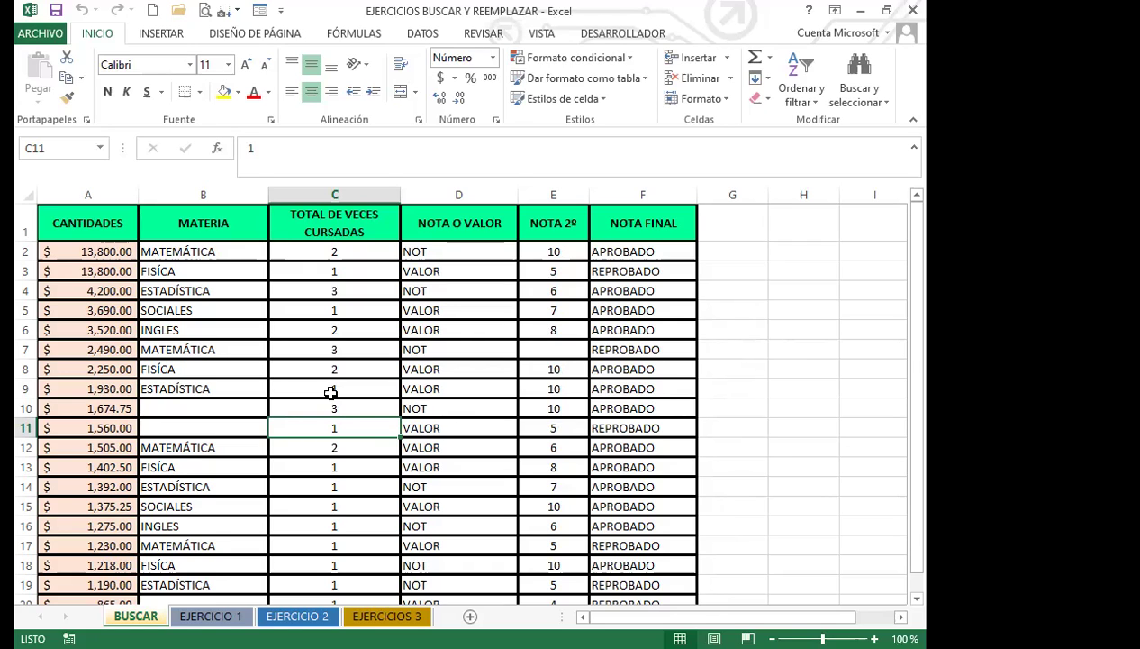
# Open the Find dialog, compare its Find and Replace views, and leave the Find view open.
pyautogui.hotkey('ctrl', 'b')
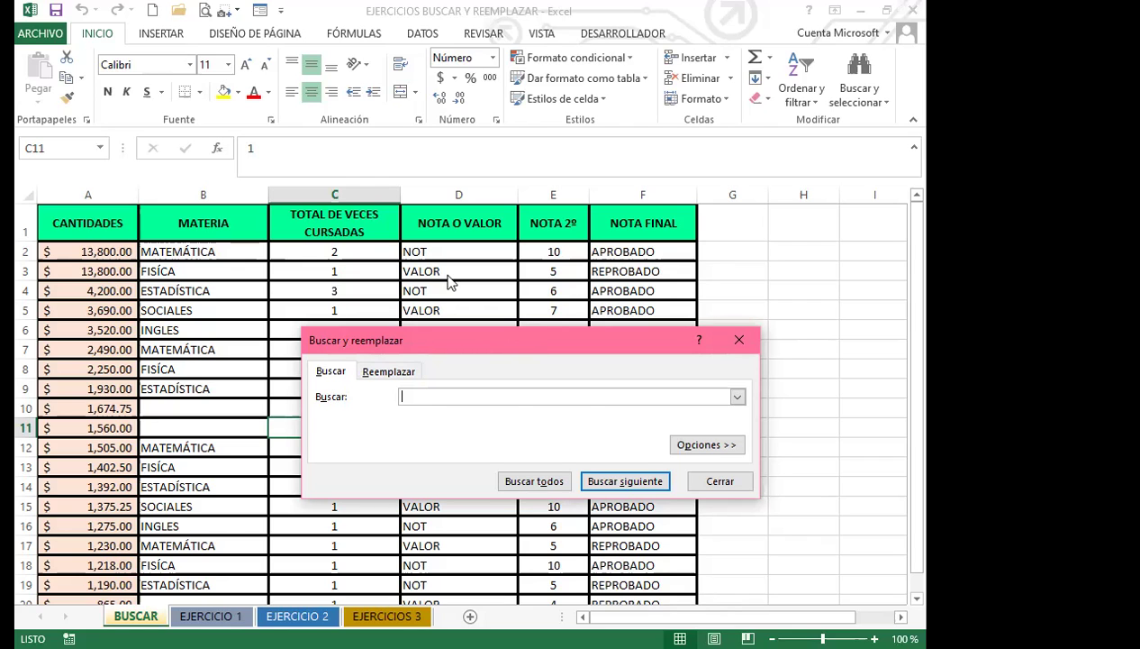
pyautogui.moveTo(523, 348); pyautogui.dragTo(544, 262)
pyautogui.click(407, 286)
pyautogui.click(351, 287)
pyautogui.click(403, 290)
pyautogui.click(353, 286)
pyautogui.click(407, 286)
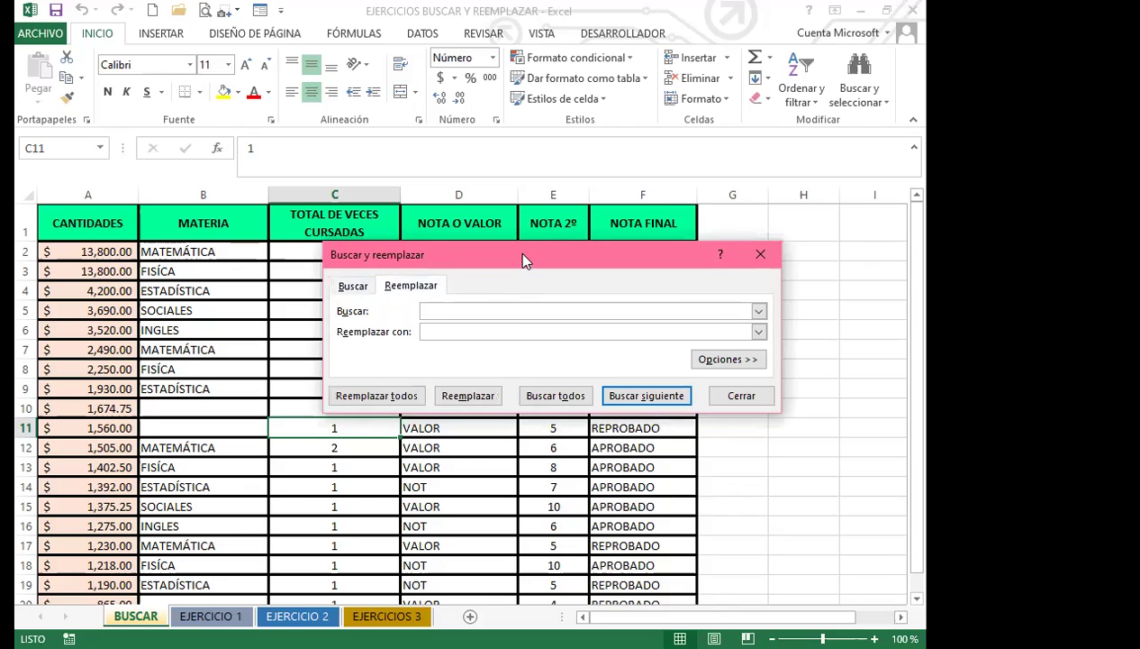
pyautogui.moveTo(527, 249); pyautogui.dragTo(531, 235)
pyautogui.click(355, 270)
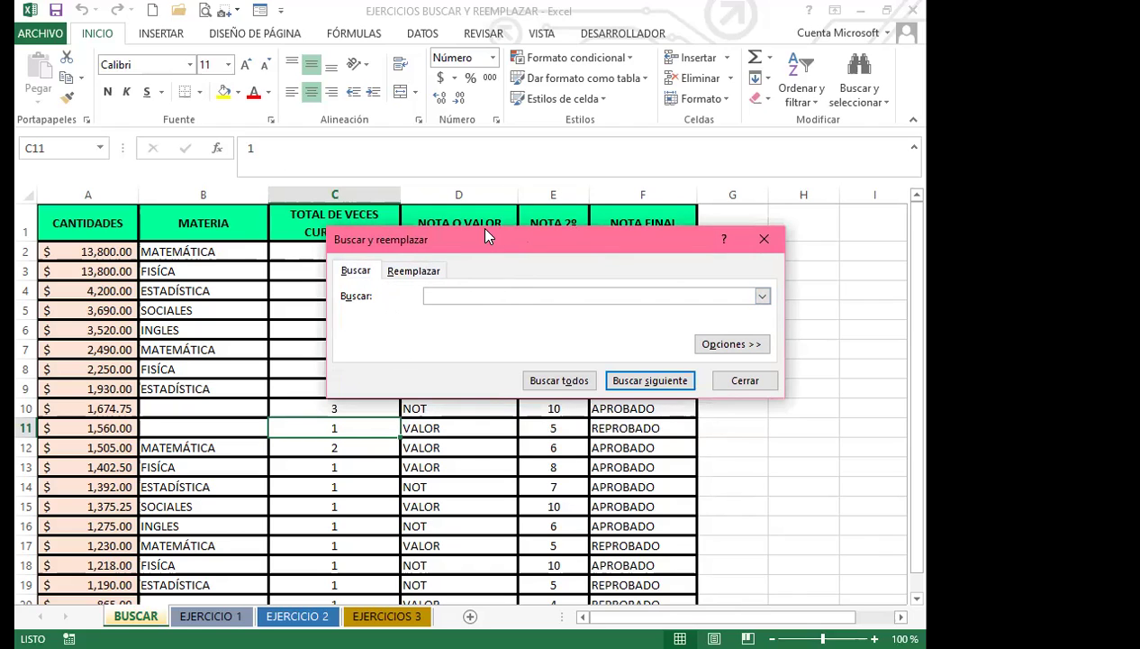
pyautogui.moveTo(486, 230); pyautogui.dragTo(371, 158)
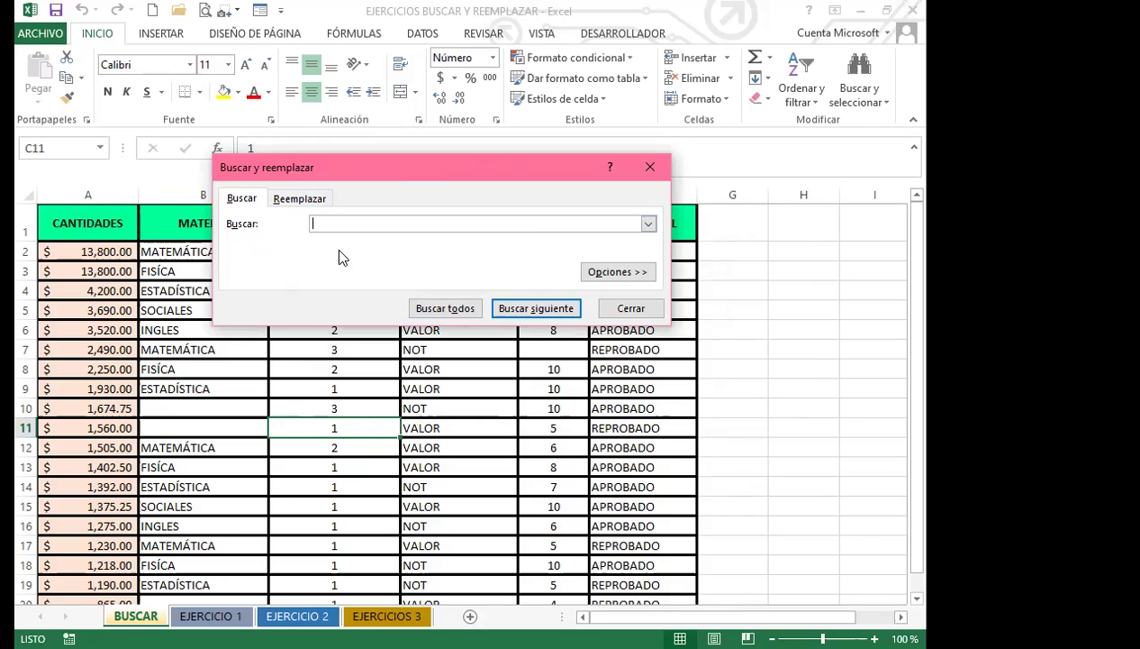
# Expand the search options and turn off case matching, keeping the match on entire cell contents enabled.
pyautogui.click(622, 273)
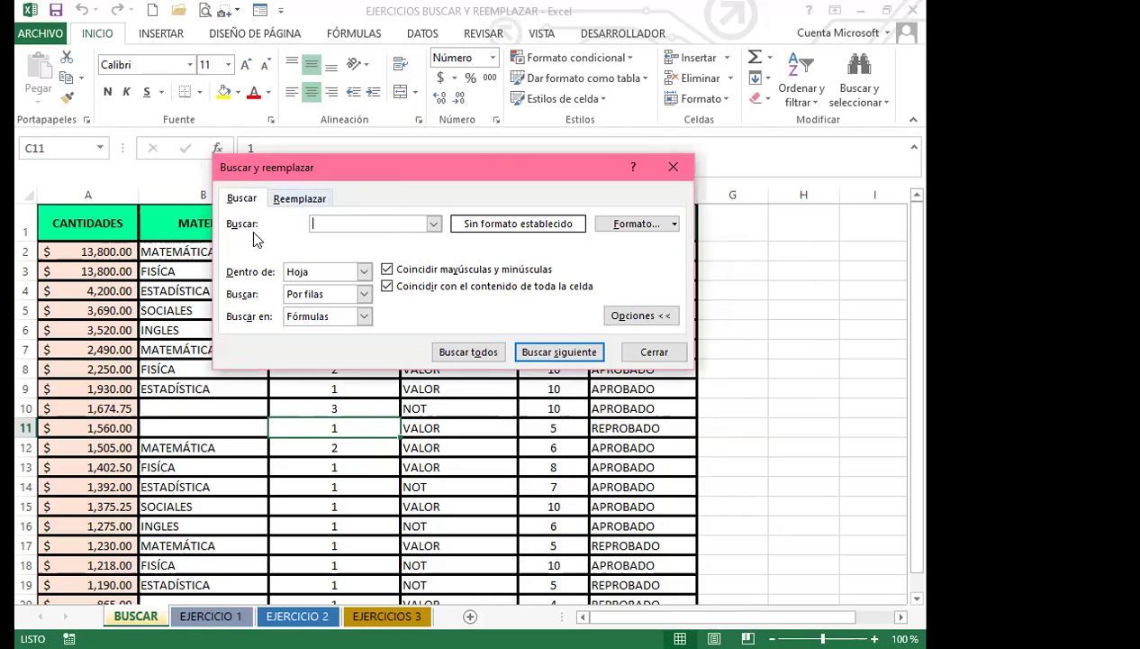
pyautogui.click(386, 269)
pyautogui.click(388, 287)
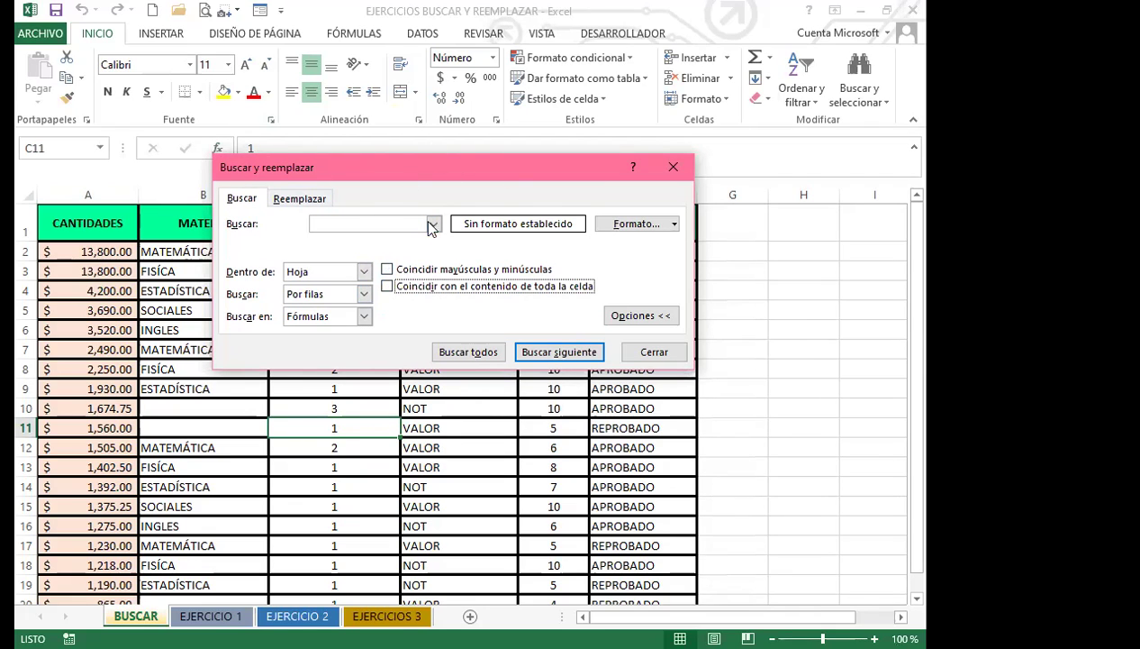
pyautogui.click(386, 287)
# Set the search order to Por columnas and the search scope to Hoja.
pyautogui.click(364, 296)
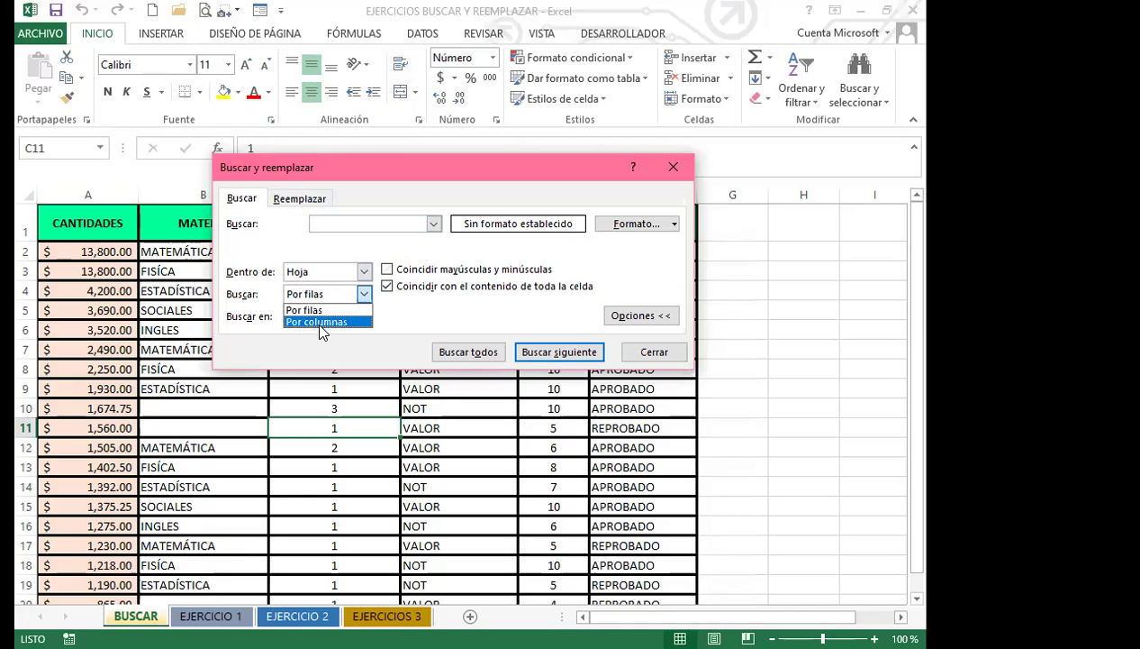
pyautogui.click(320, 324)
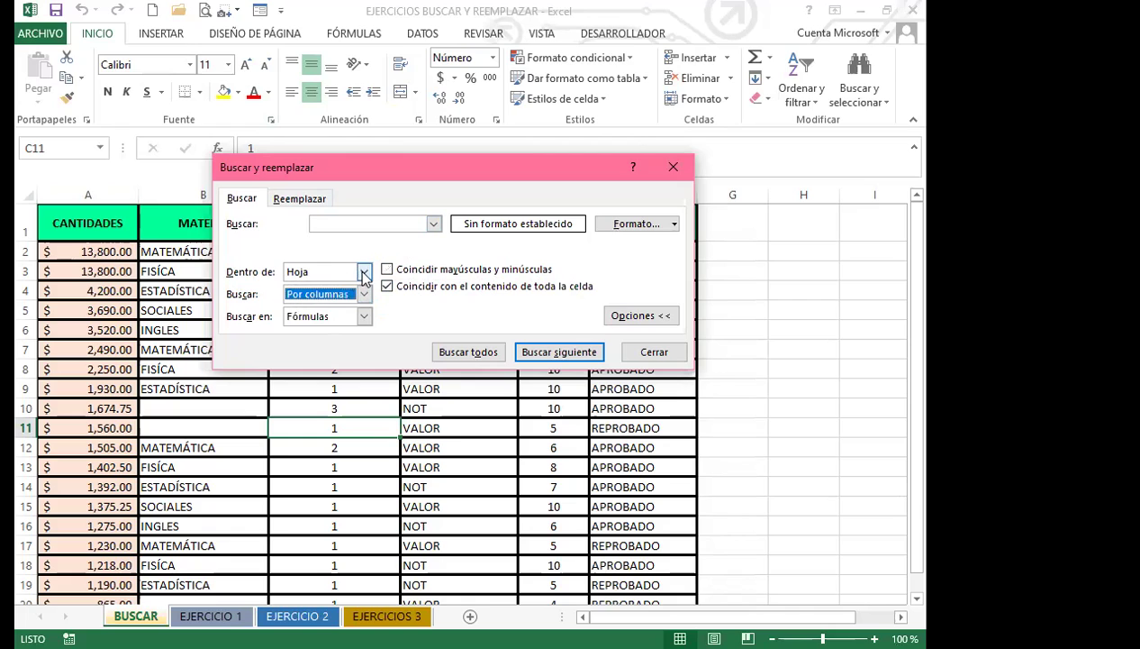
pyautogui.click(364, 272)
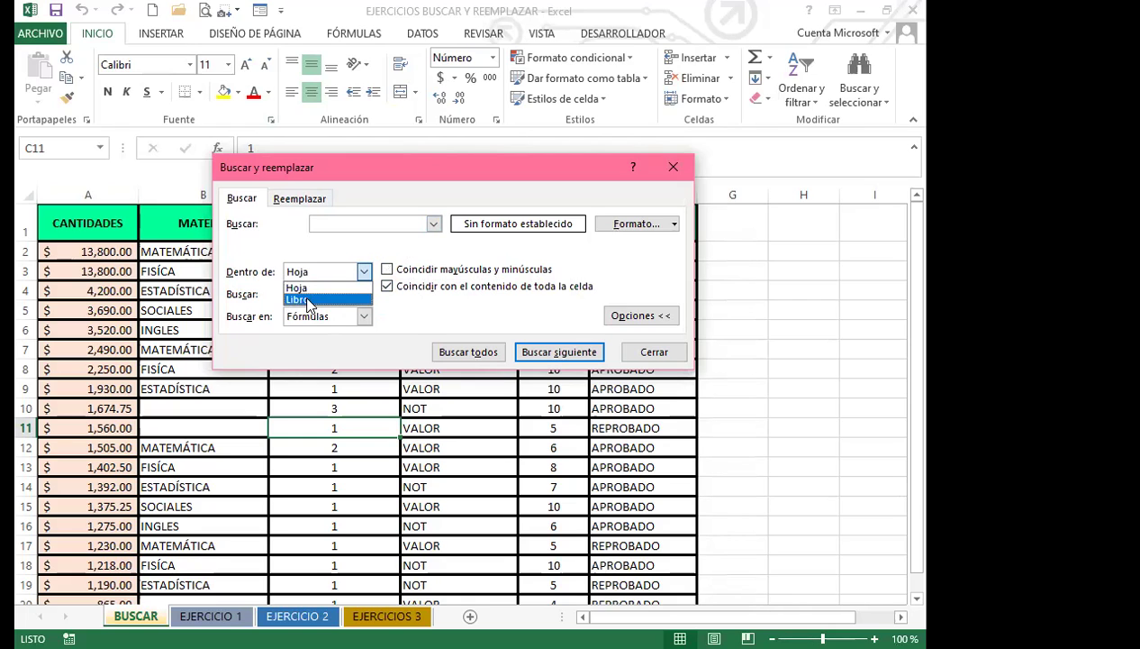
pyautogui.click(307, 300)
pyautogui.click(320, 271)
pyautogui.click(307, 285)
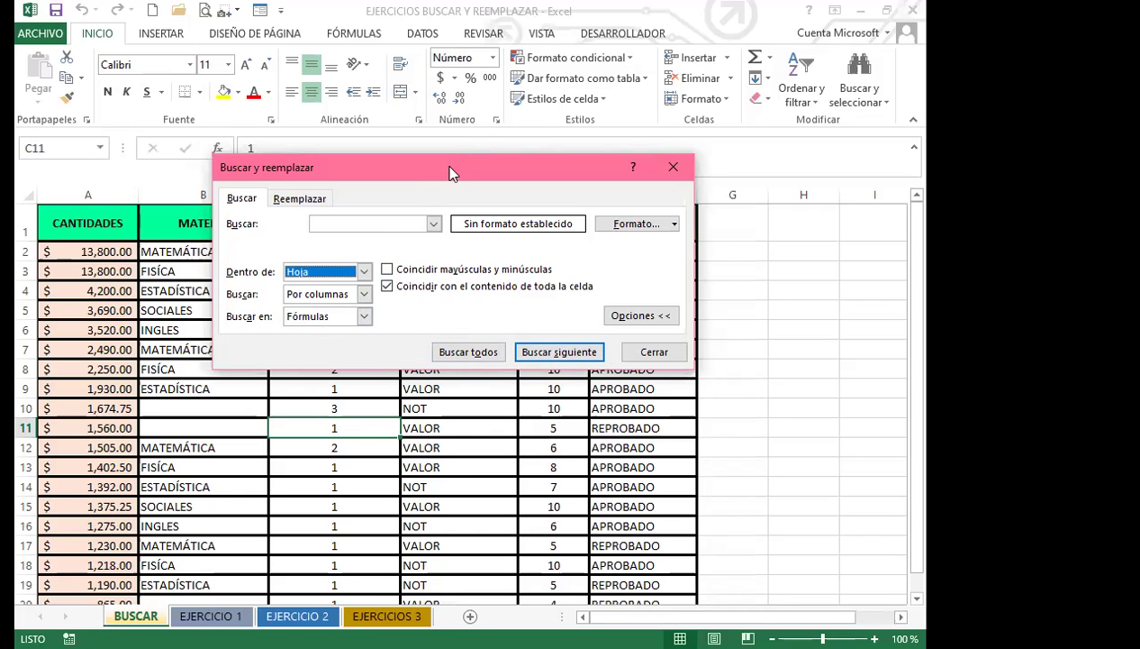
# Compare the fields of the Replace and Find views with the options expanded, ending on the Find view.
pyautogui.moveTo(566, 173); pyautogui.dragTo(699, 182)
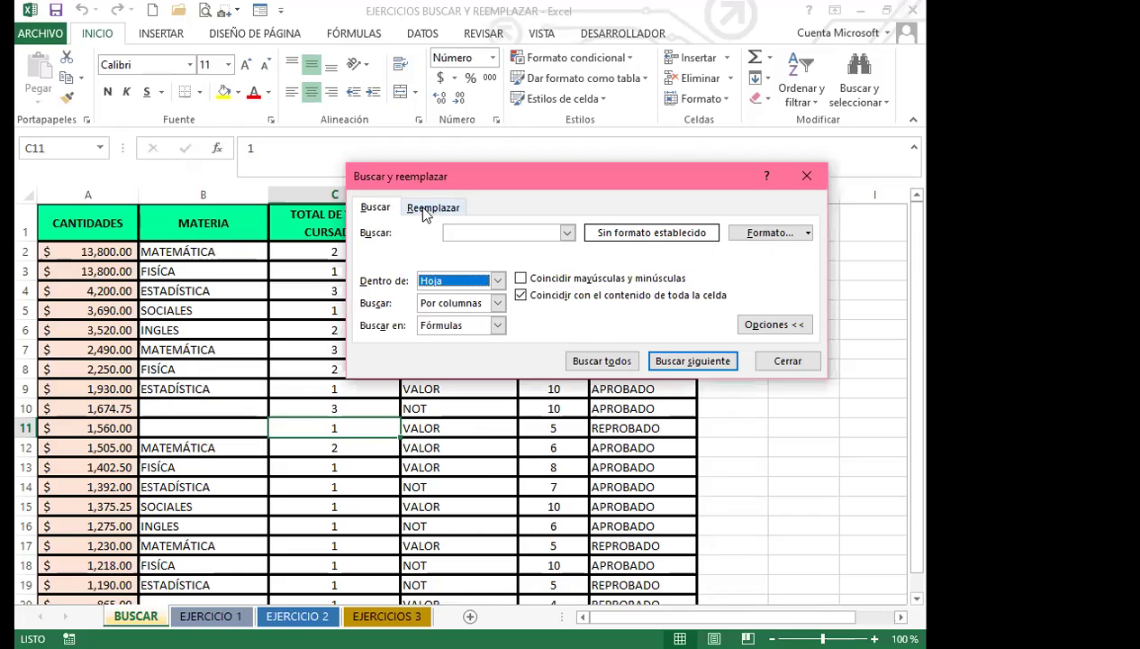
pyautogui.click(424, 211)
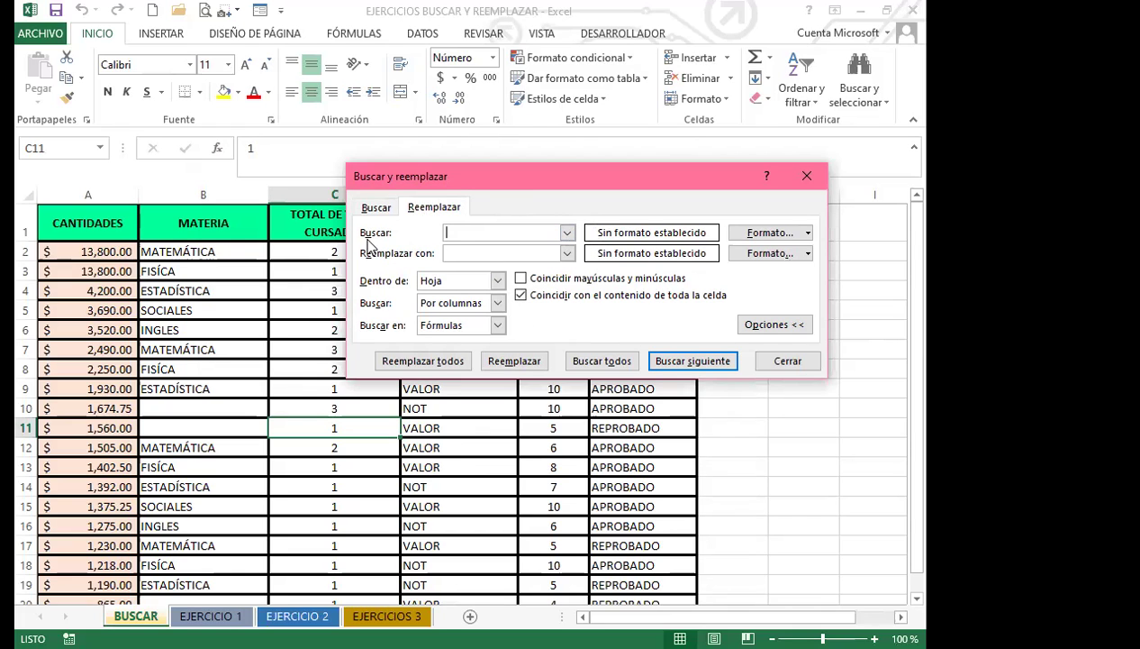
pyautogui.click(376, 207)
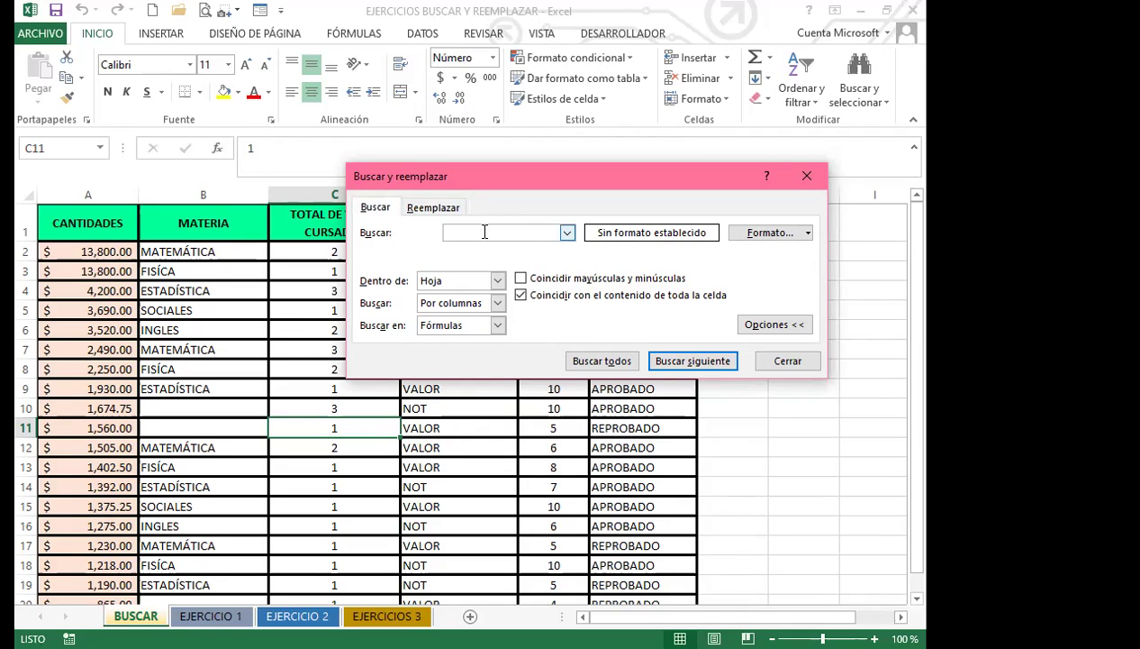
pyautogui.click(436, 208)
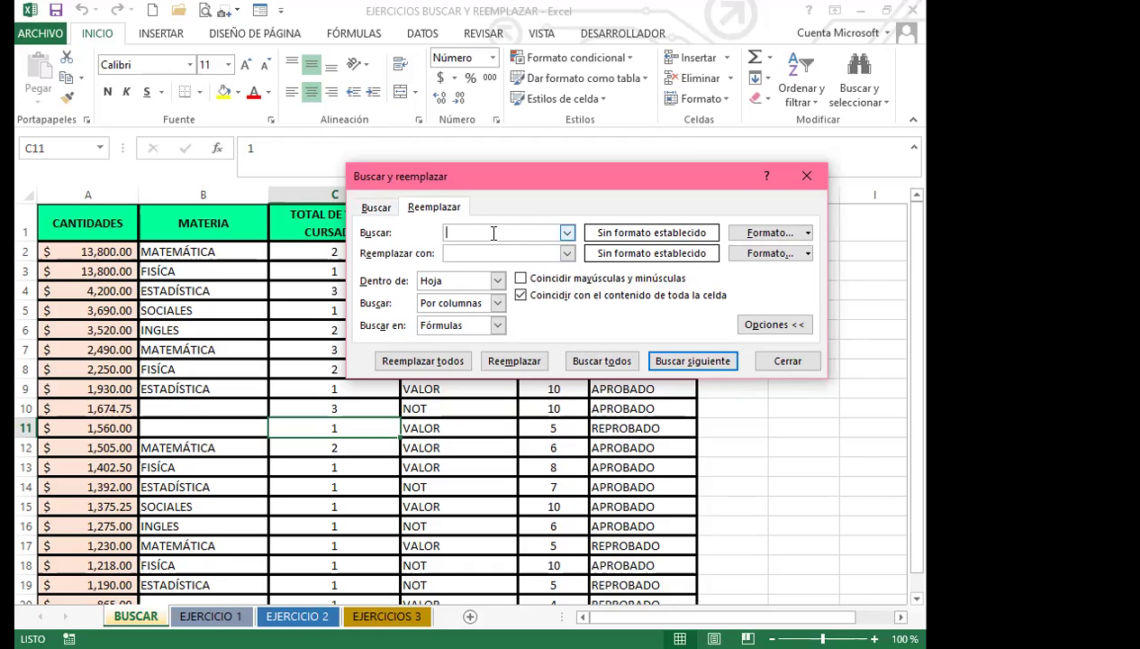
pyautogui.click(461, 253)
pyautogui.click(376, 208)
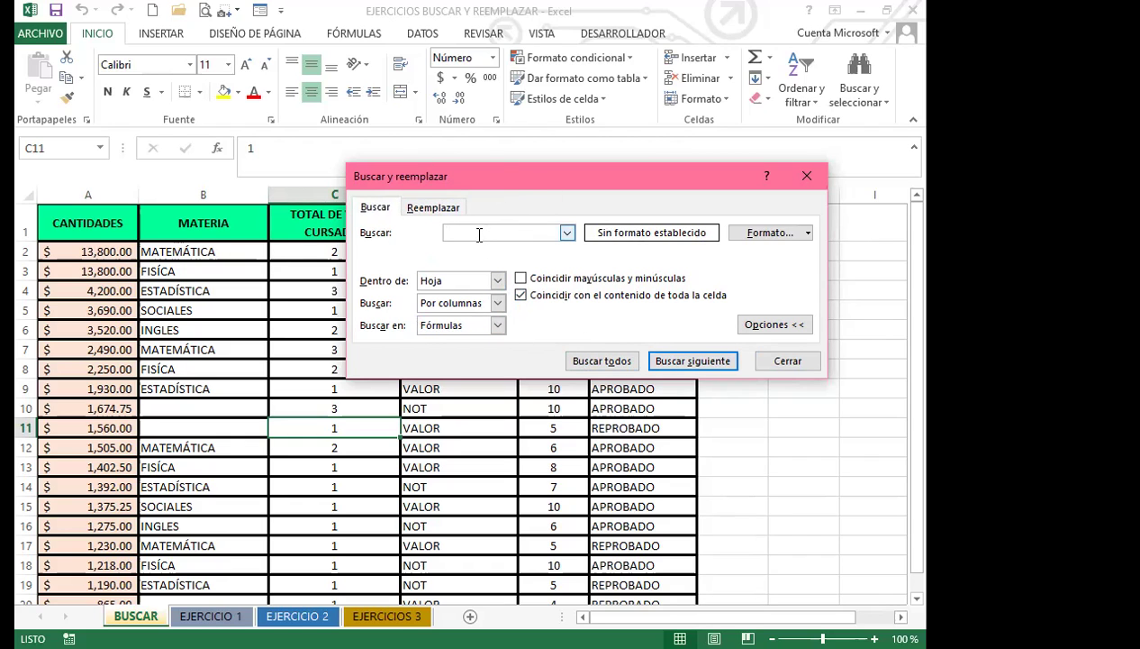
# Try to find all cells on the sheet that match MATEMATICA, written without an accent.
pyautogui.write('MATEMATICA')
pyautogui.click(601, 362)
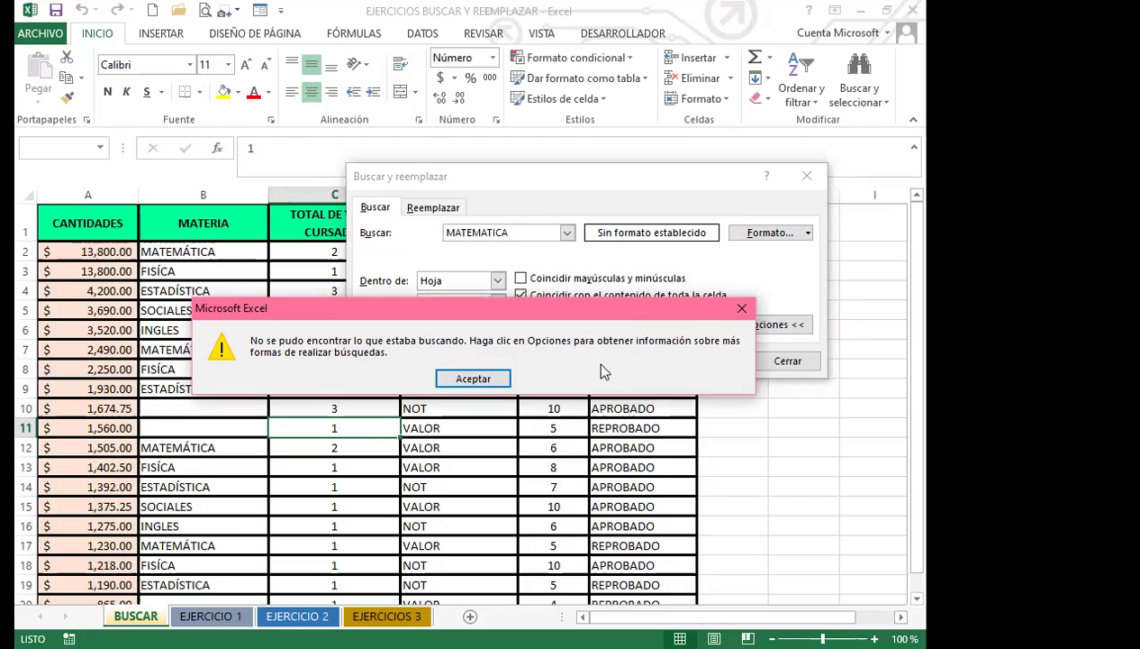
pyautogui.click(748, 309)
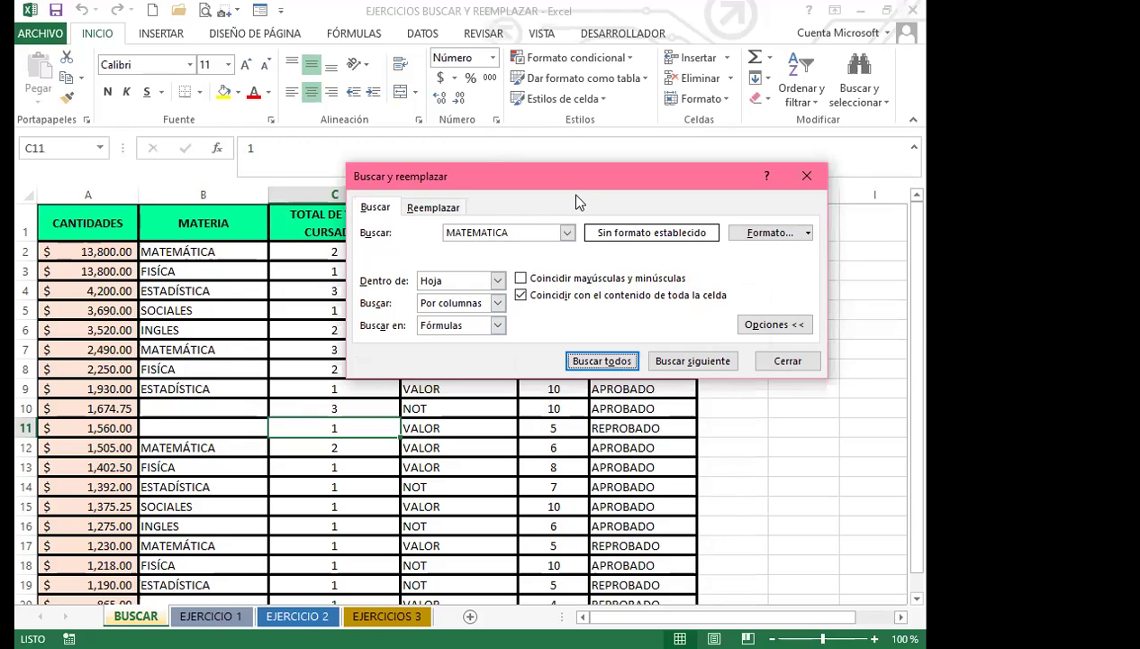
pyautogui.moveTo(566, 179); pyautogui.dragTo(566, 214)
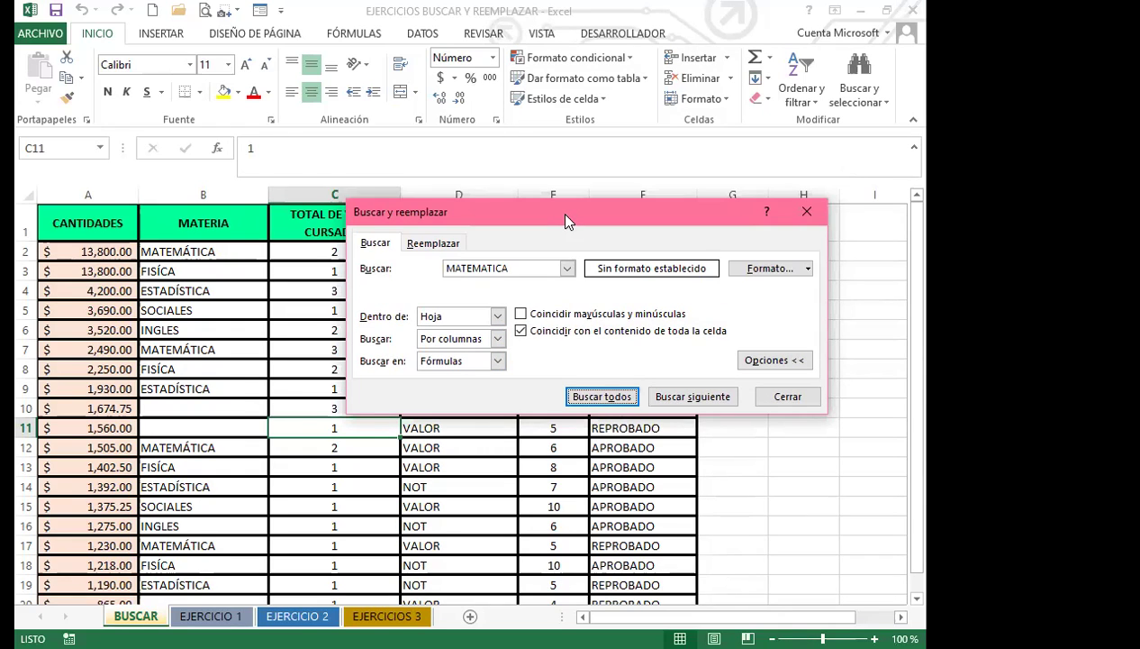
pyautogui.click(606, 399)
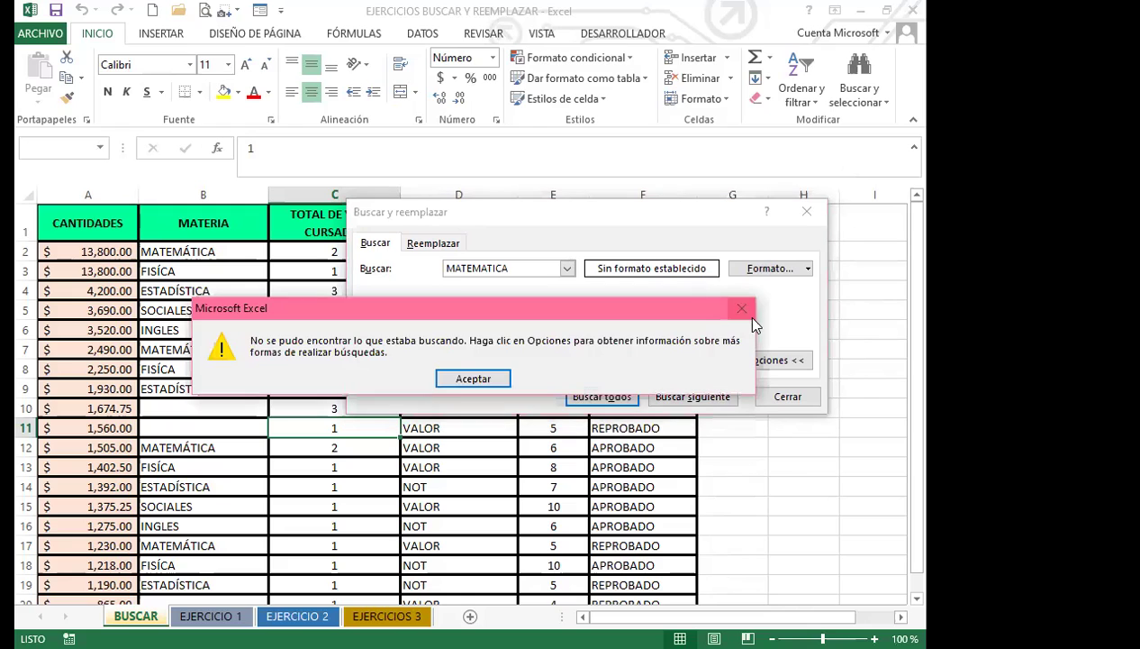
pyautogui.click(742, 309)
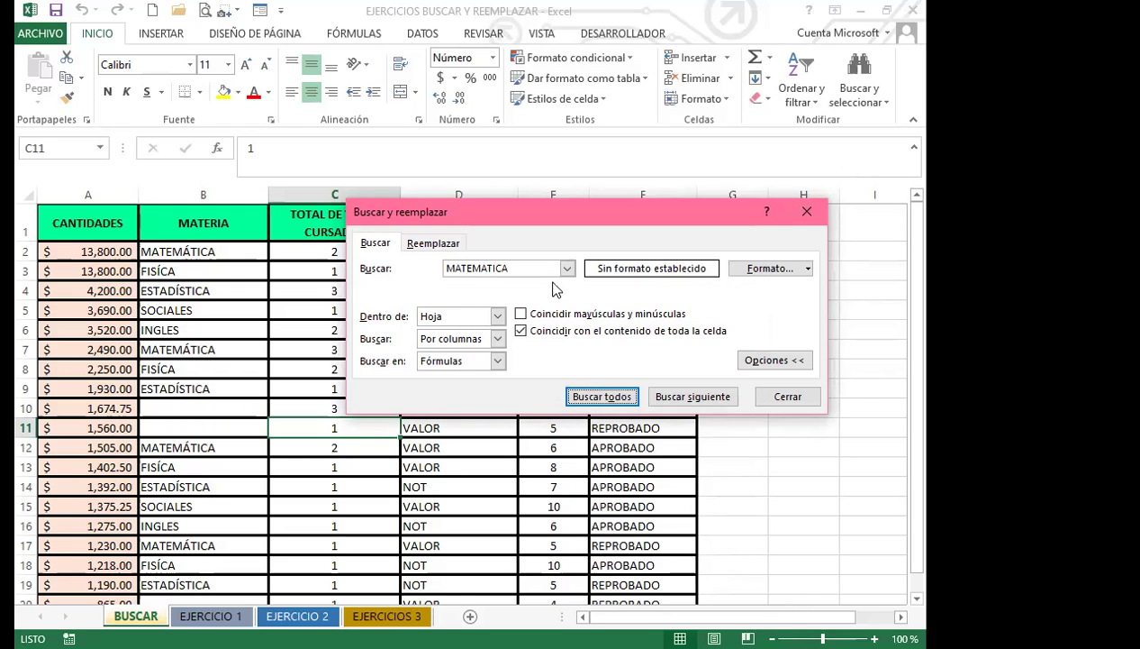
# Correct the search term to MATEMÁTICA with the accent and find all matching cells on the sheet.
pyautogui.click(490, 267)
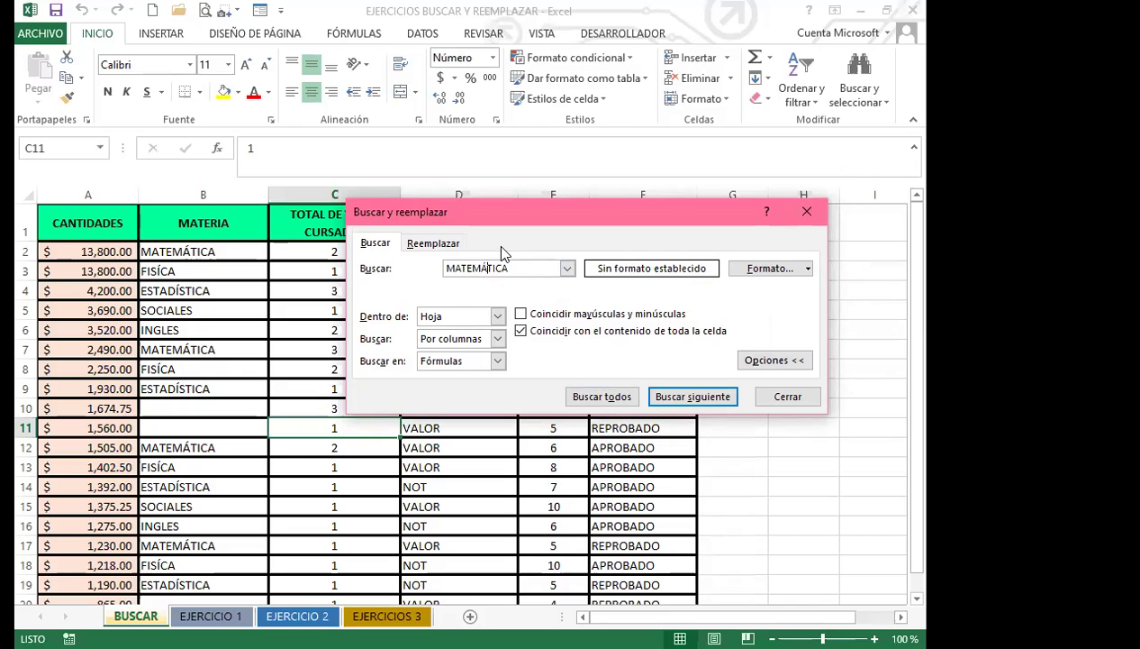
pyautogui.click(602, 397)
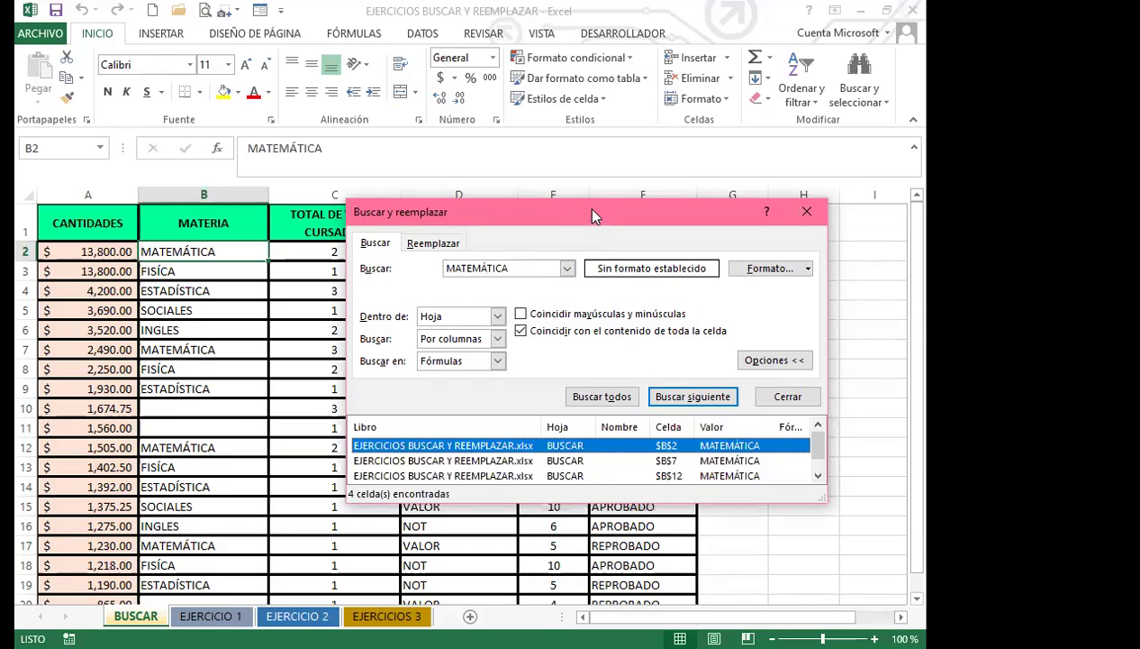
pyautogui.moveTo(591, 209); pyautogui.dragTo(572, 35)
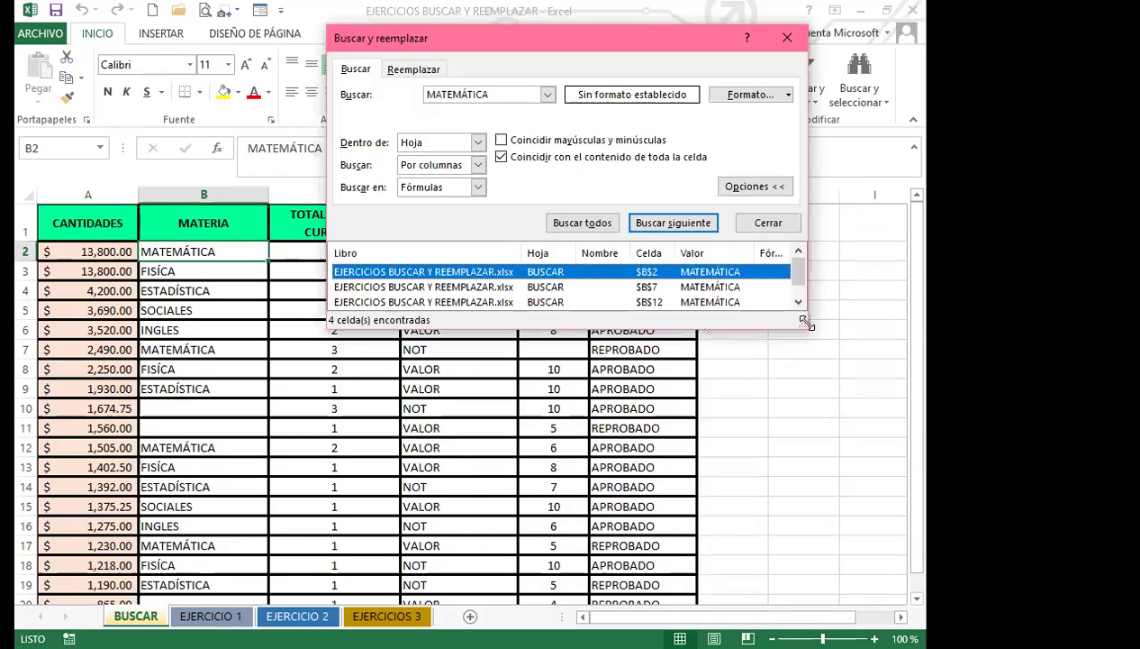
# Enlarge the Find and Replace dialog to fit its whole results list and select the B2 result.
pyautogui.moveTo(806, 324); pyautogui.dragTo(814, 461)
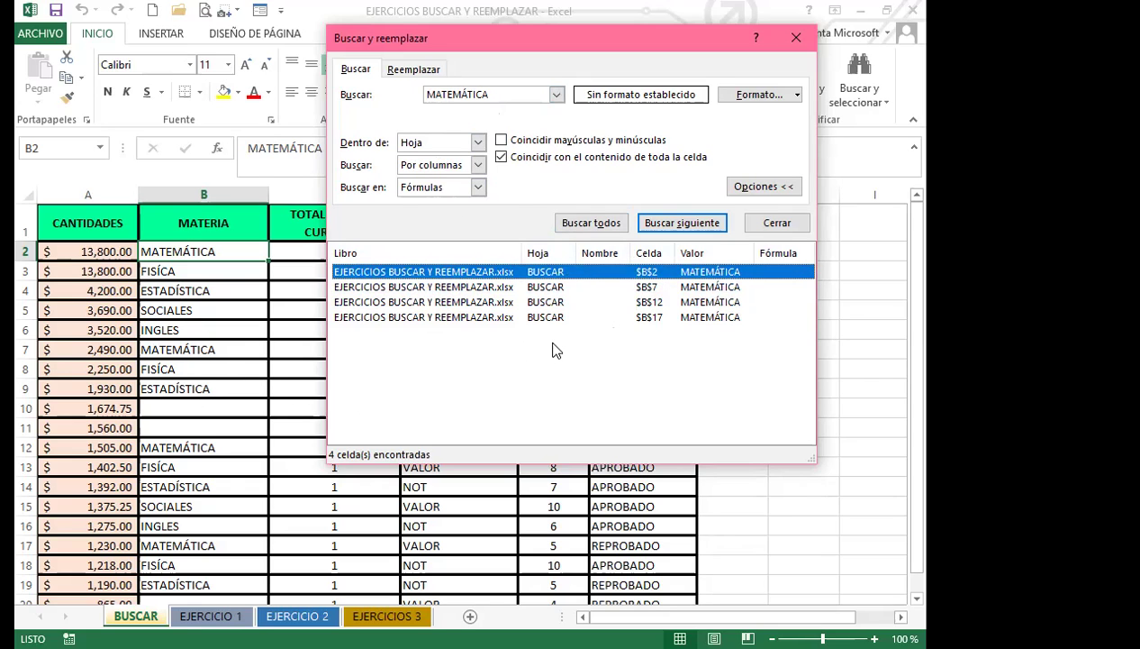
pyautogui.click(450, 336)
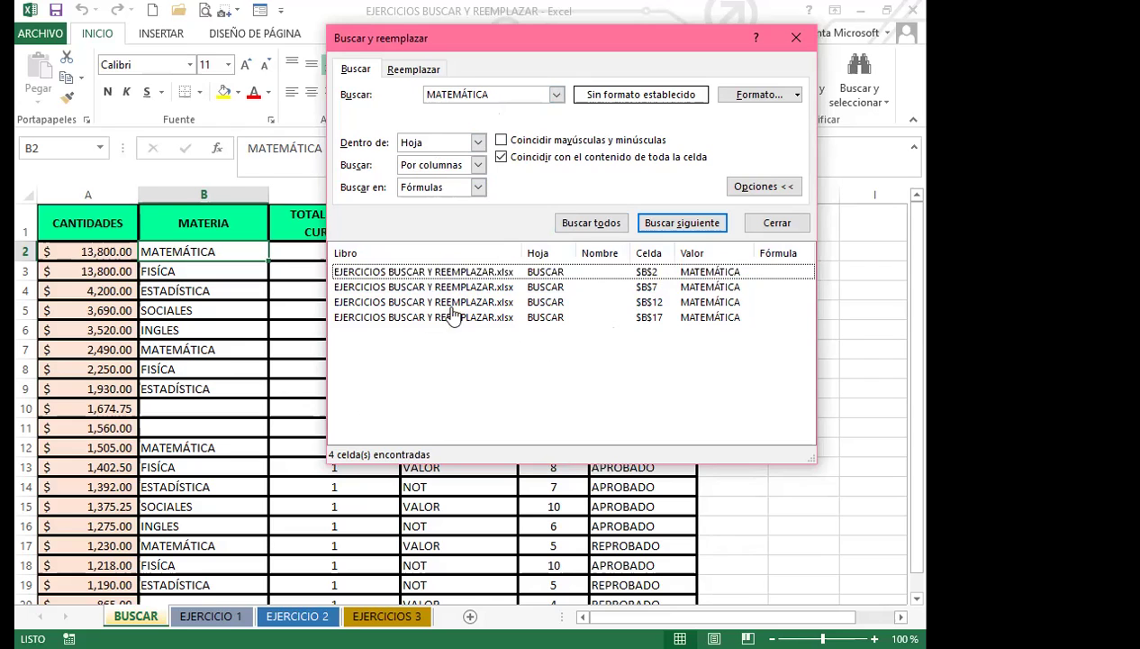
pyautogui.click(448, 273)
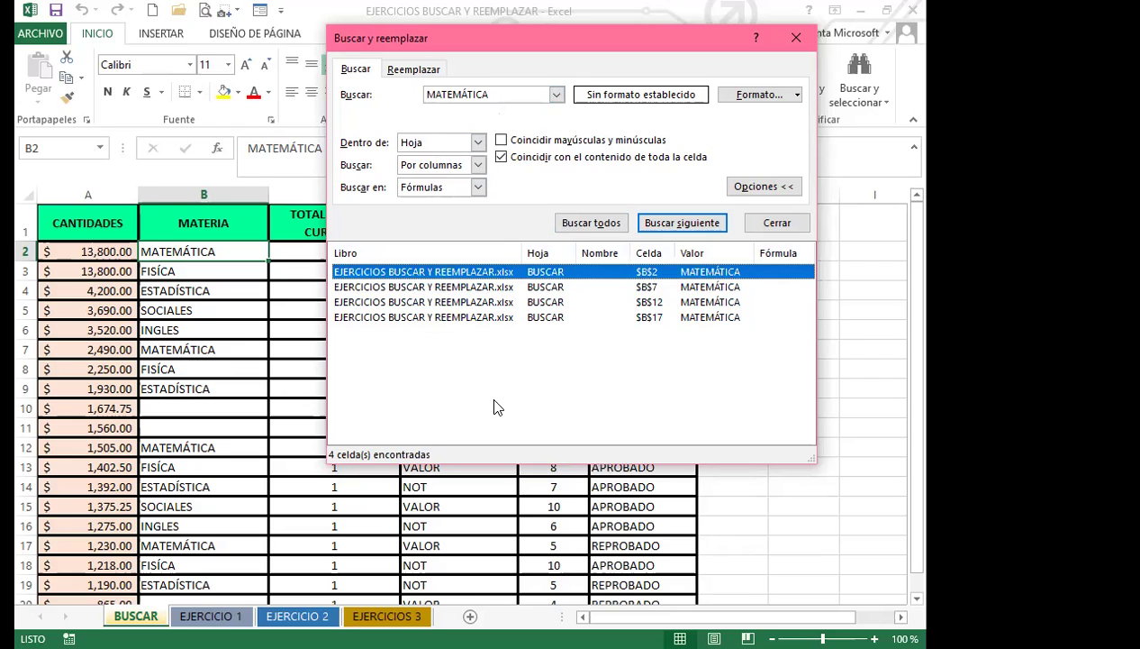
# Visit each found MATEMÁTICA cell through its entry in the results list: B7, B12, B17 and back to B2.
pyautogui.click(434, 287)
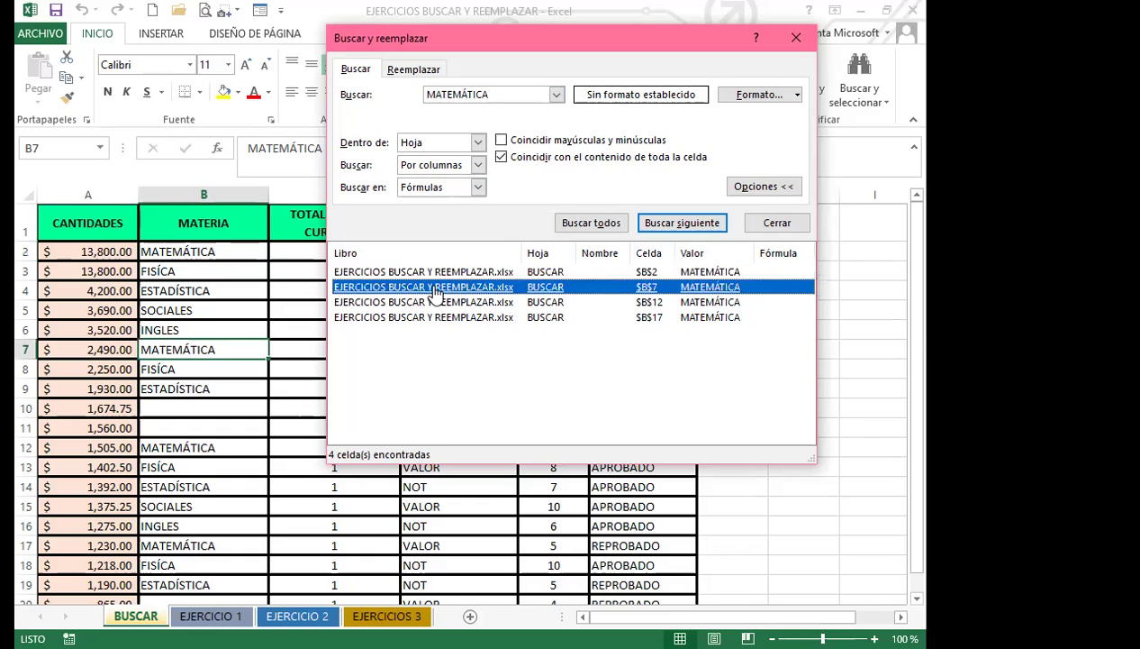
pyautogui.click(420, 317)
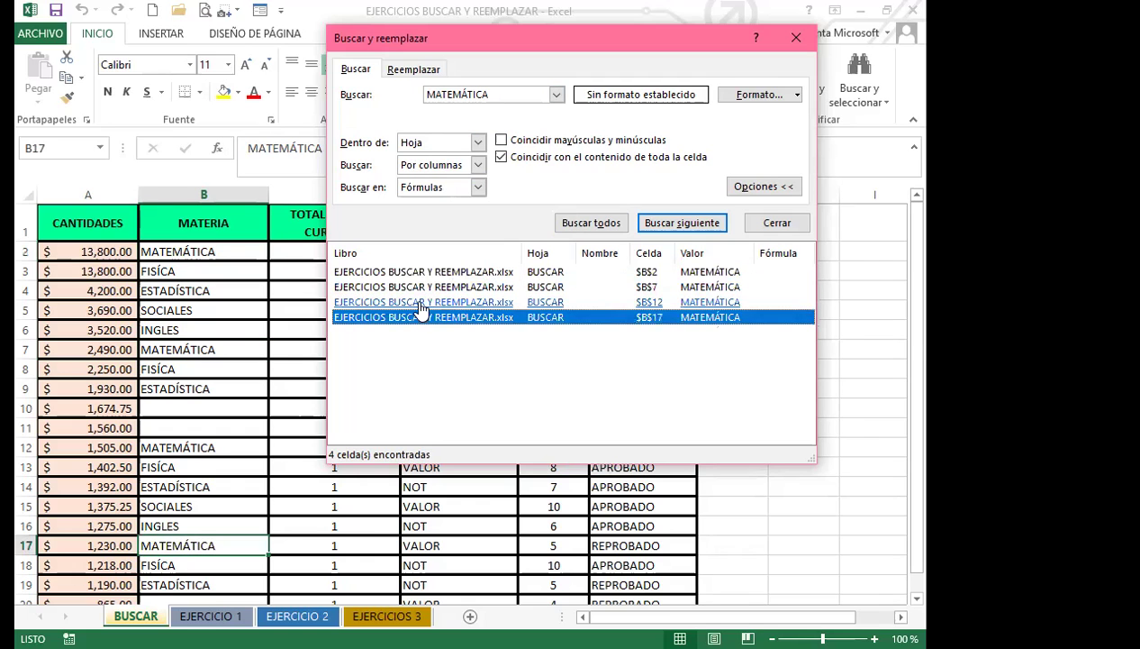
pyautogui.click(419, 304)
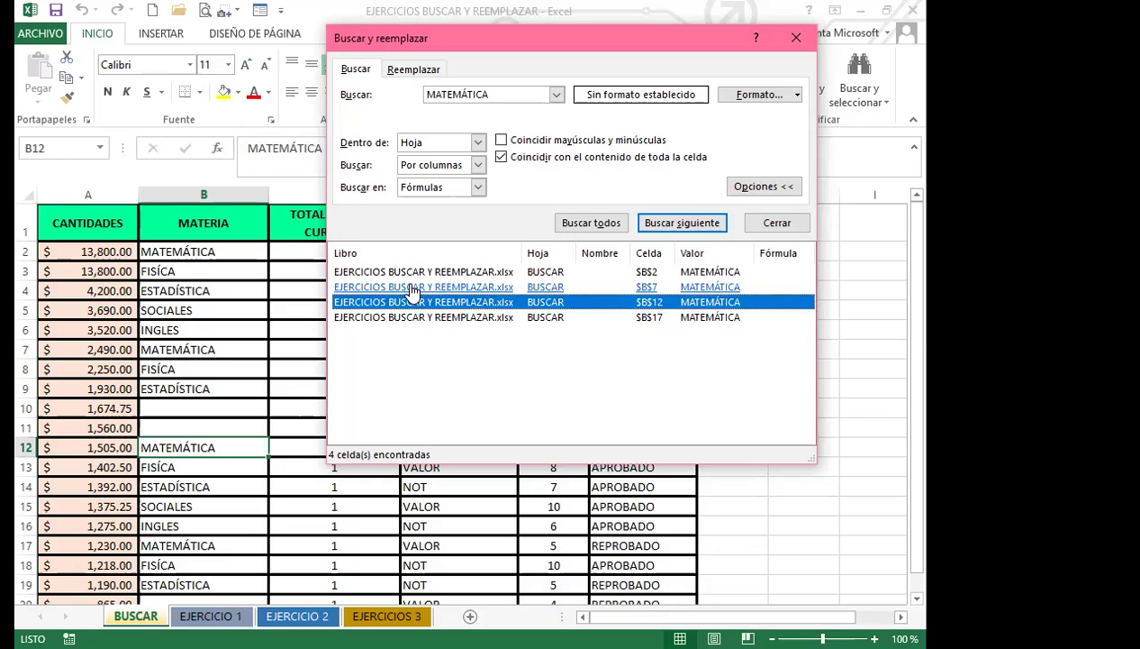
pyautogui.click(416, 287)
pyautogui.click(415, 275)
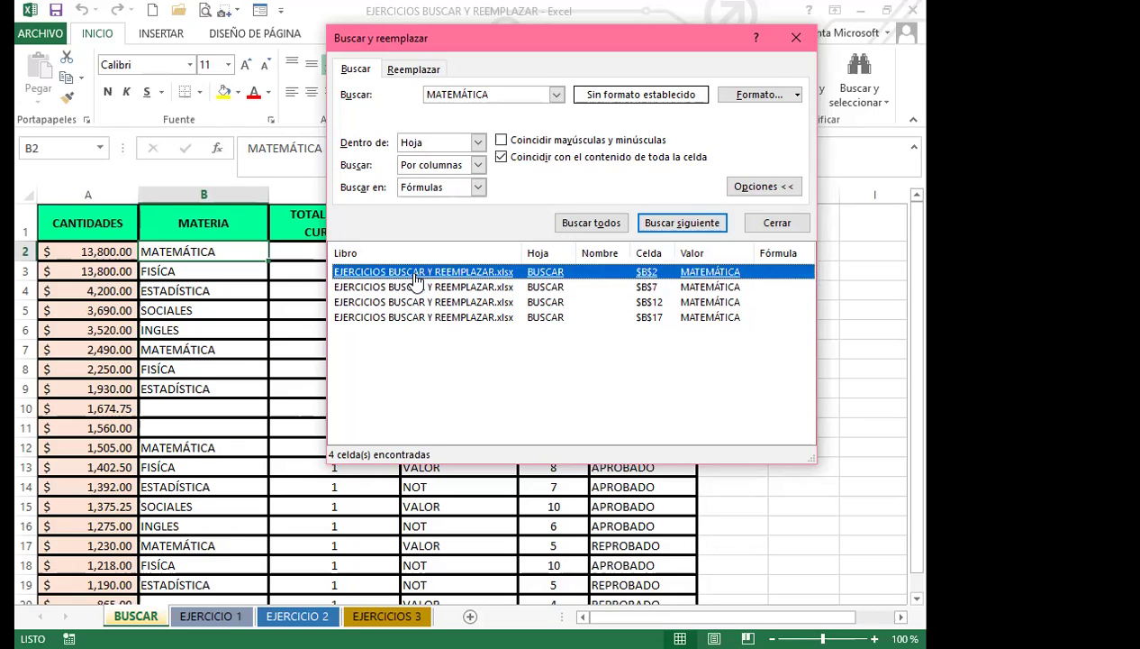
pyautogui.click(417, 288)
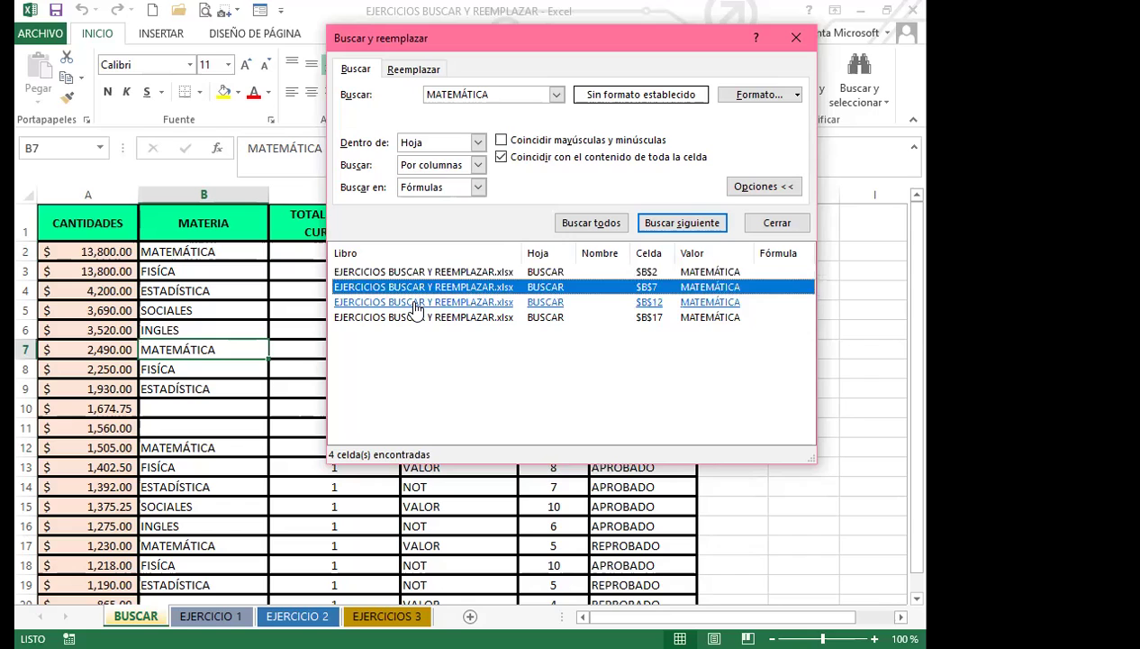
pyautogui.click(416, 307)
pyautogui.click(413, 320)
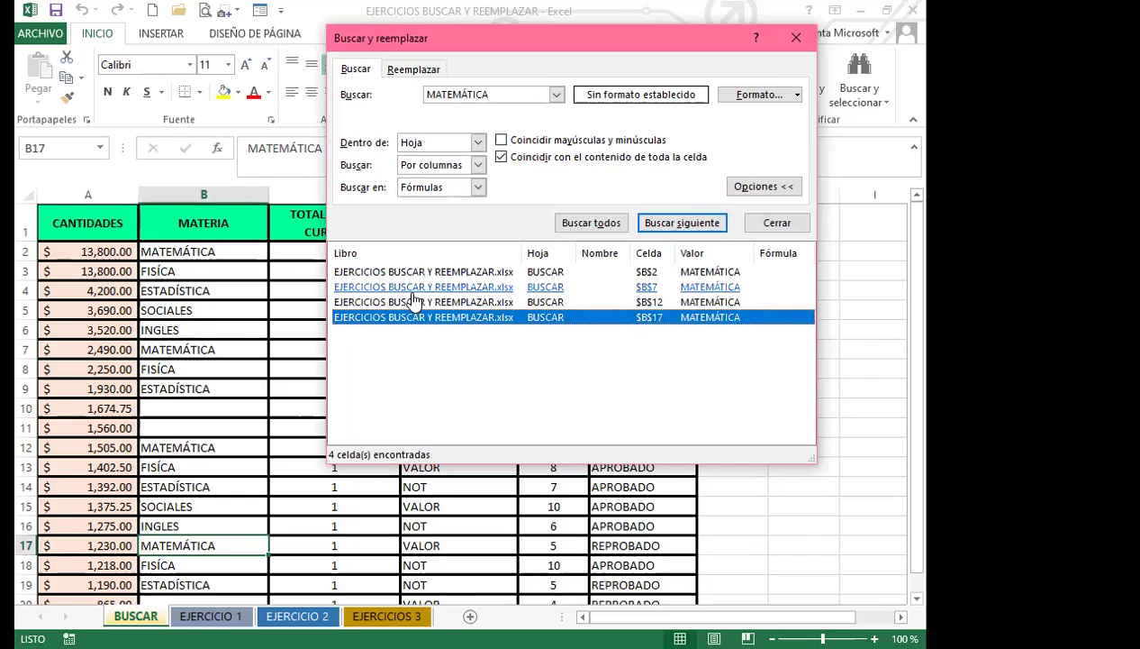
pyautogui.click(414, 303)
pyautogui.click(415, 287)
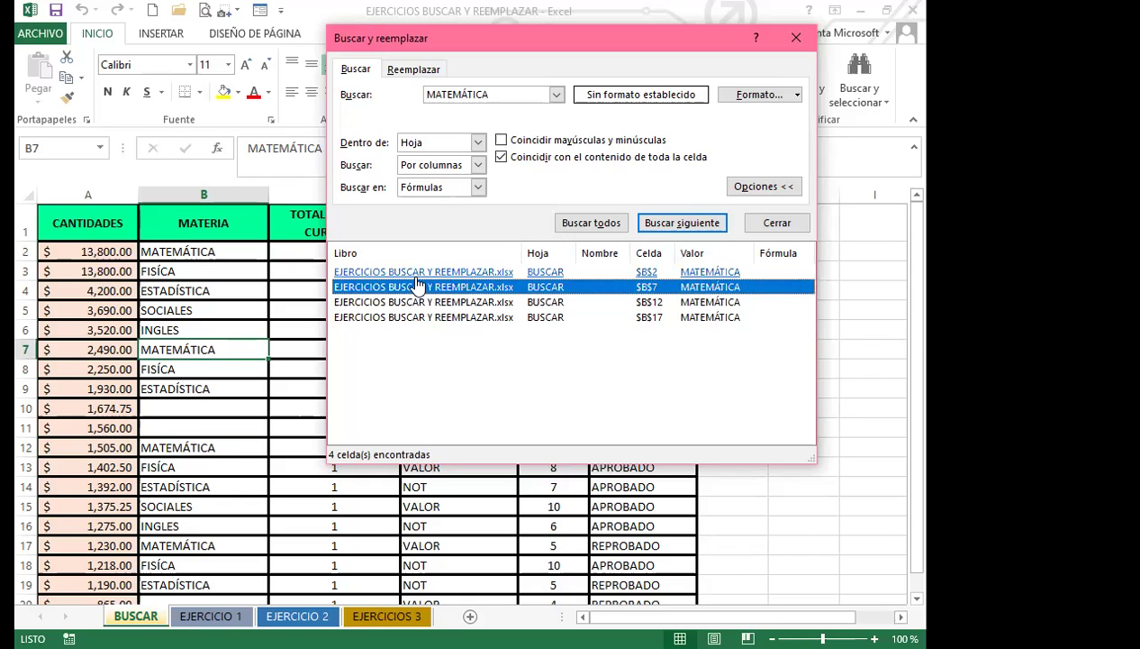
pyautogui.click(418, 272)
# Select all MATEMÁTICA results as a block so their cells are selected on the sheet, and clear the list highlight.
pyautogui.moveTo(419, 356); pyautogui.dragTo(418, 254)
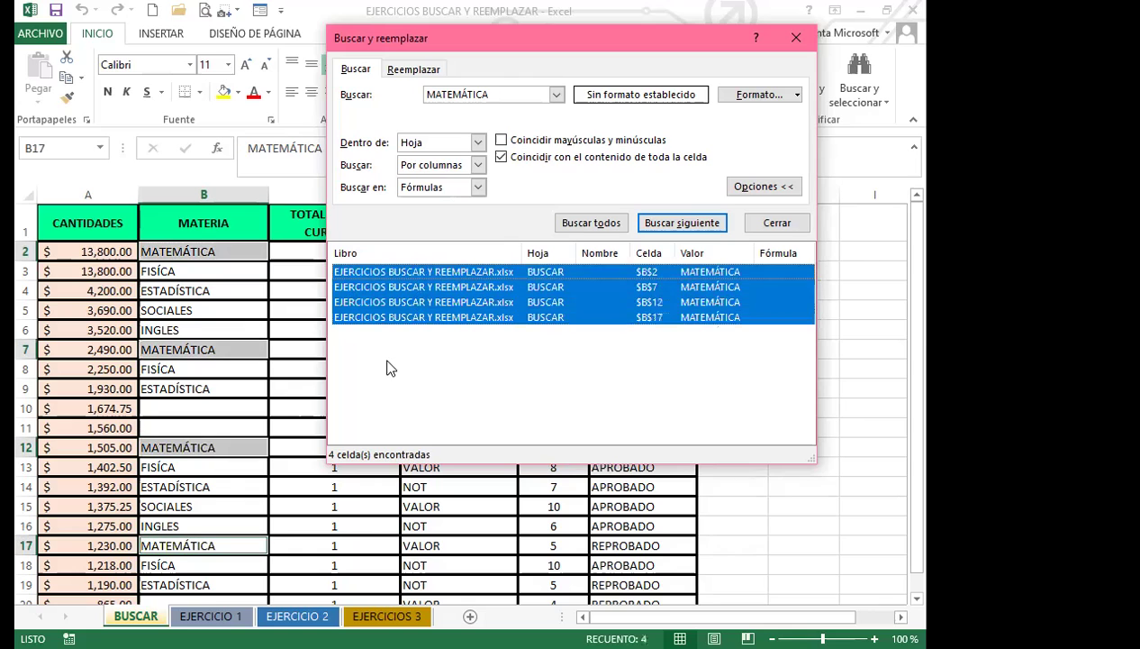
pyautogui.click(390, 362)
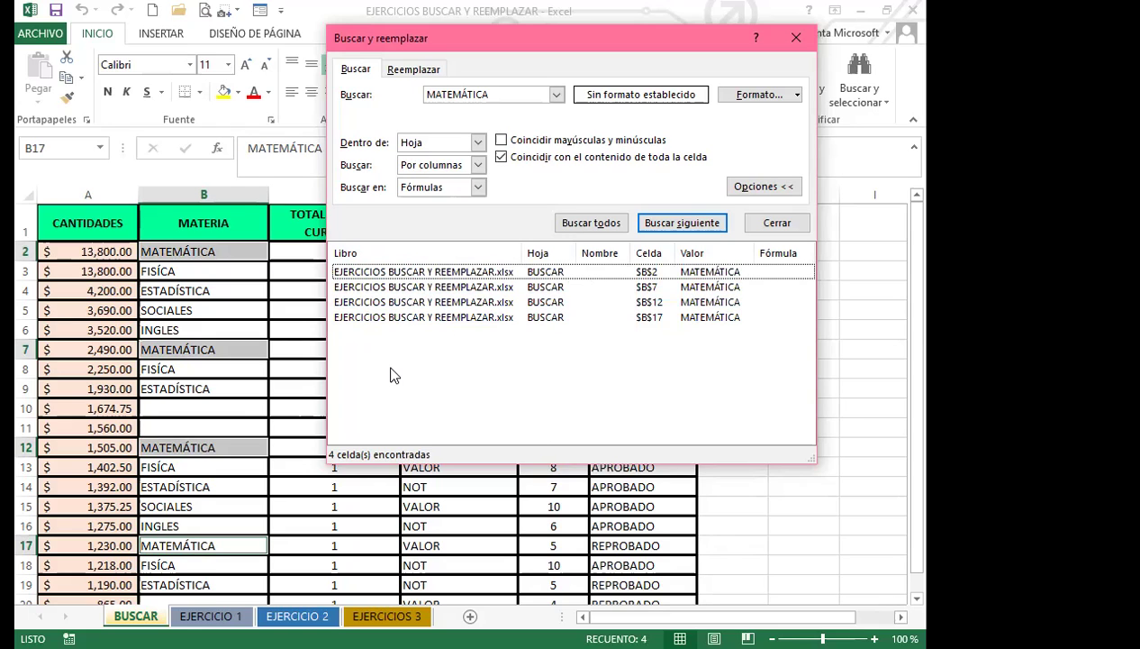
pyautogui.moveTo(390, 364); pyautogui.dragTo(387, 247)
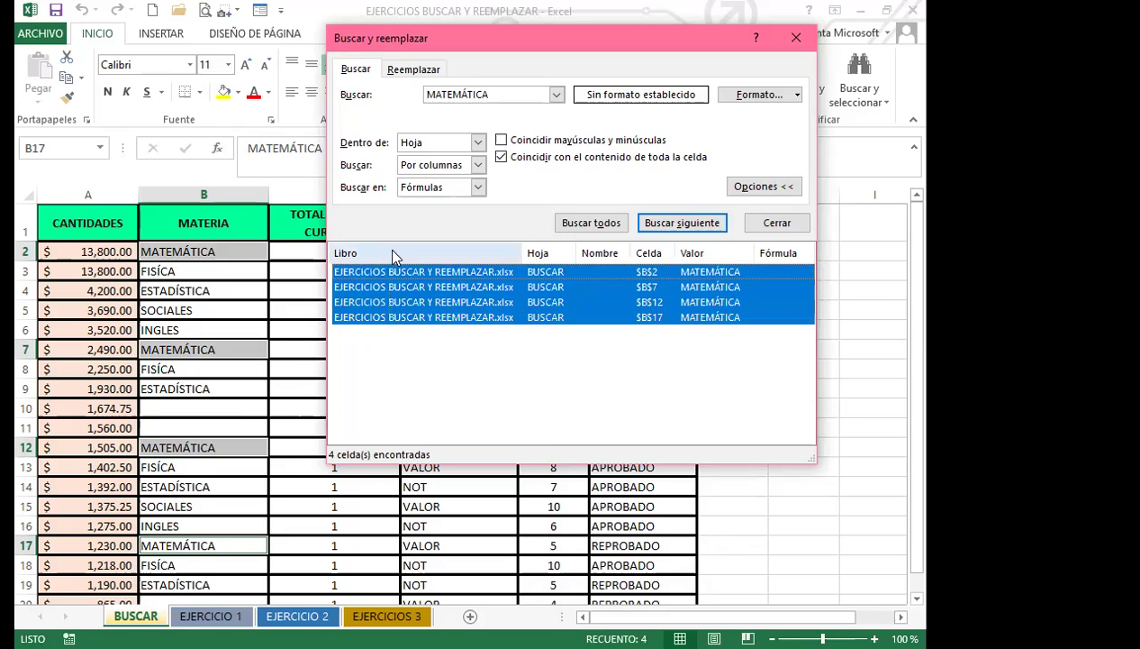
pyautogui.click(462, 350)
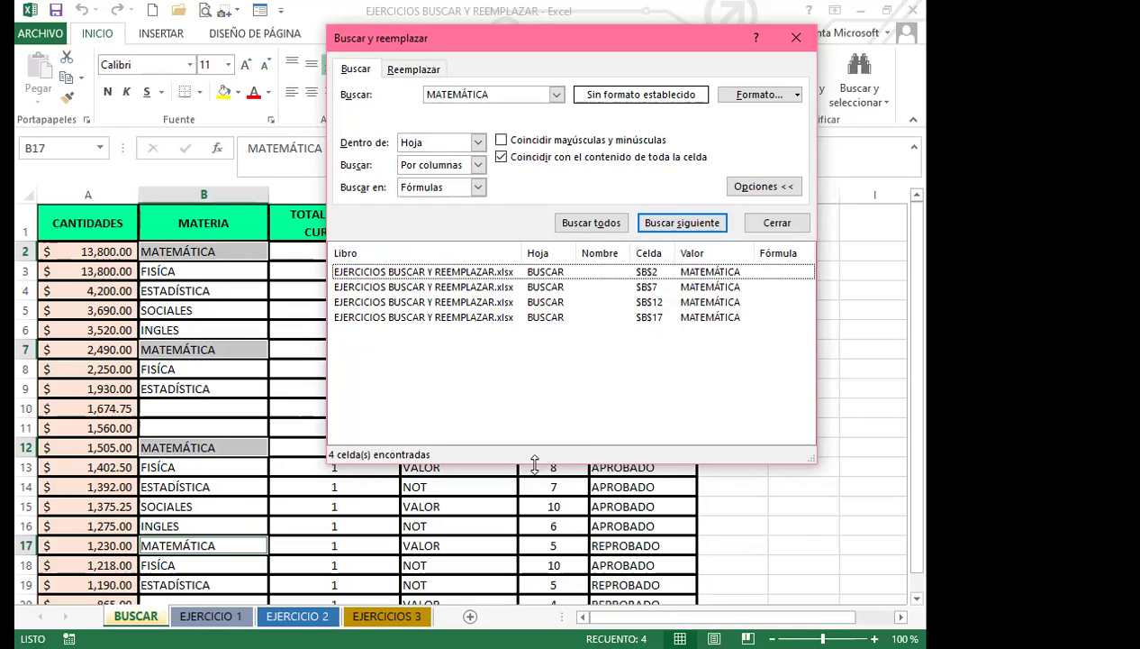
# Shrink the results list and step through the found cells one at a time, ending back on B2.
pyautogui.moveTo(535, 462); pyautogui.dragTo(535, 310)
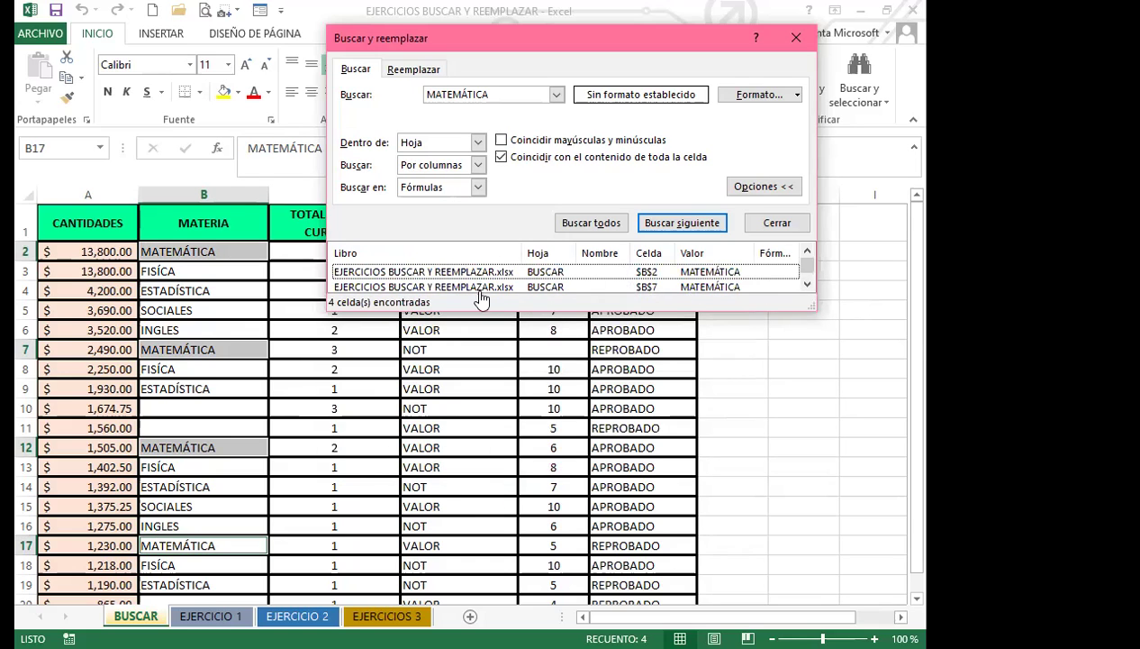
pyautogui.press('Down')
pyautogui.press('Down')
pyautogui.press('Down')
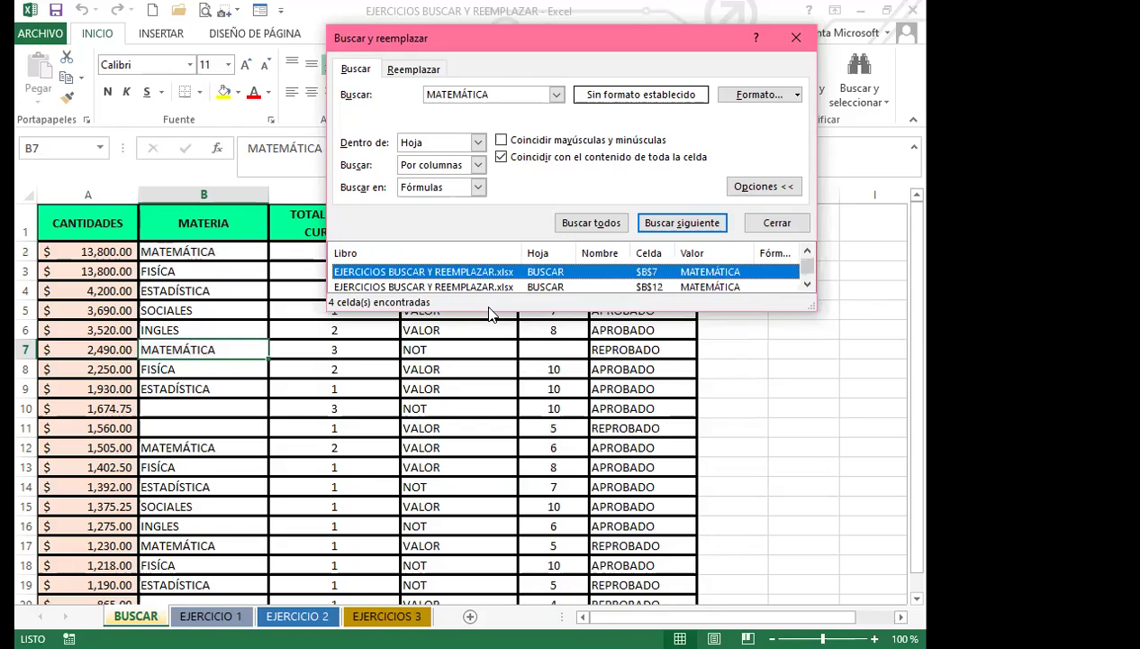
pyautogui.press('Up')
pyautogui.press('Up')
pyautogui.press('Up')
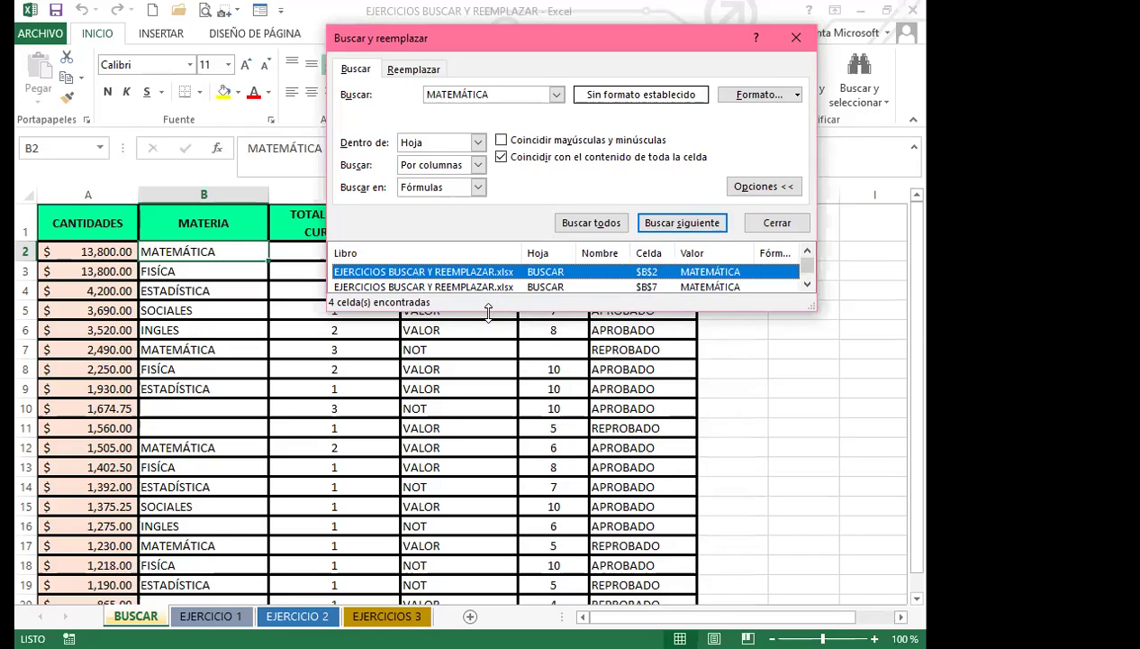
# Enlarge the results list again, extend the selection from the B2 result through B17, and clear the list highlight.
pyautogui.moveTo(487, 311); pyautogui.dragTo(486, 356)
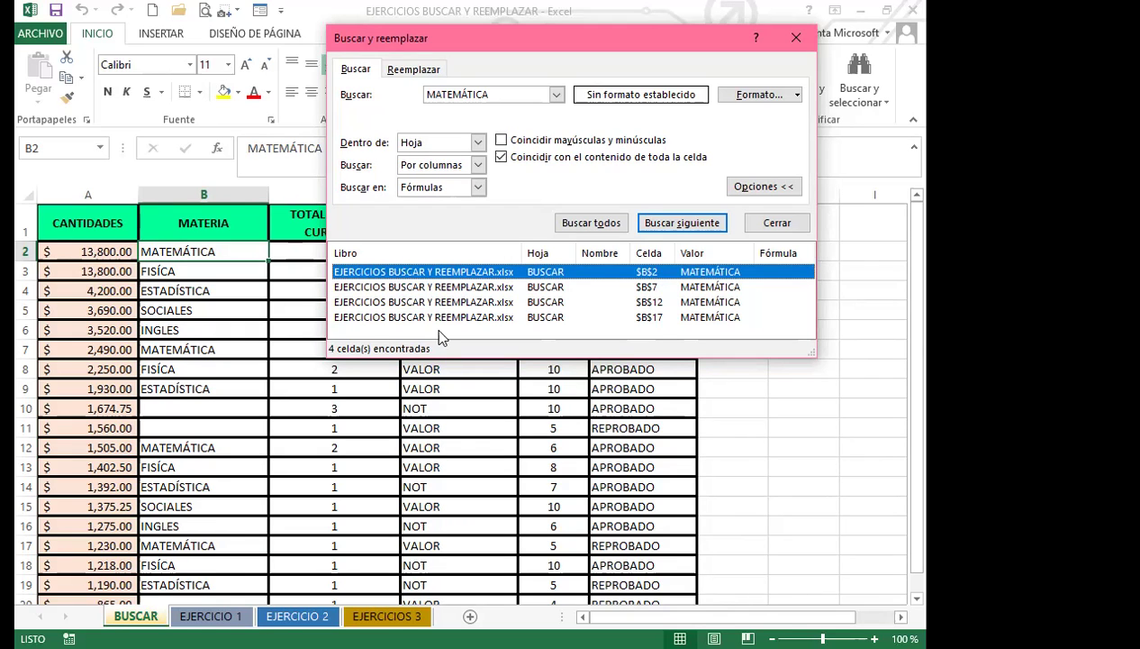
pyautogui.hotkey('ctrl', 'Down')
pyautogui.hotkey('ctrl', 'Down')
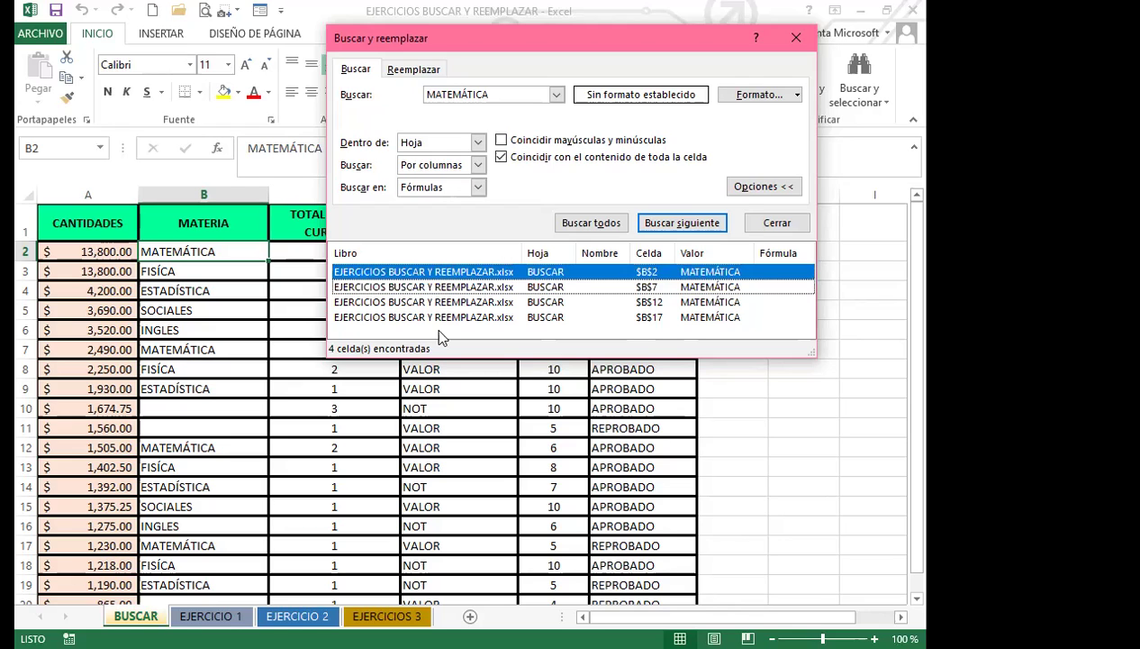
pyautogui.hotkey('ctrl', 'Down')
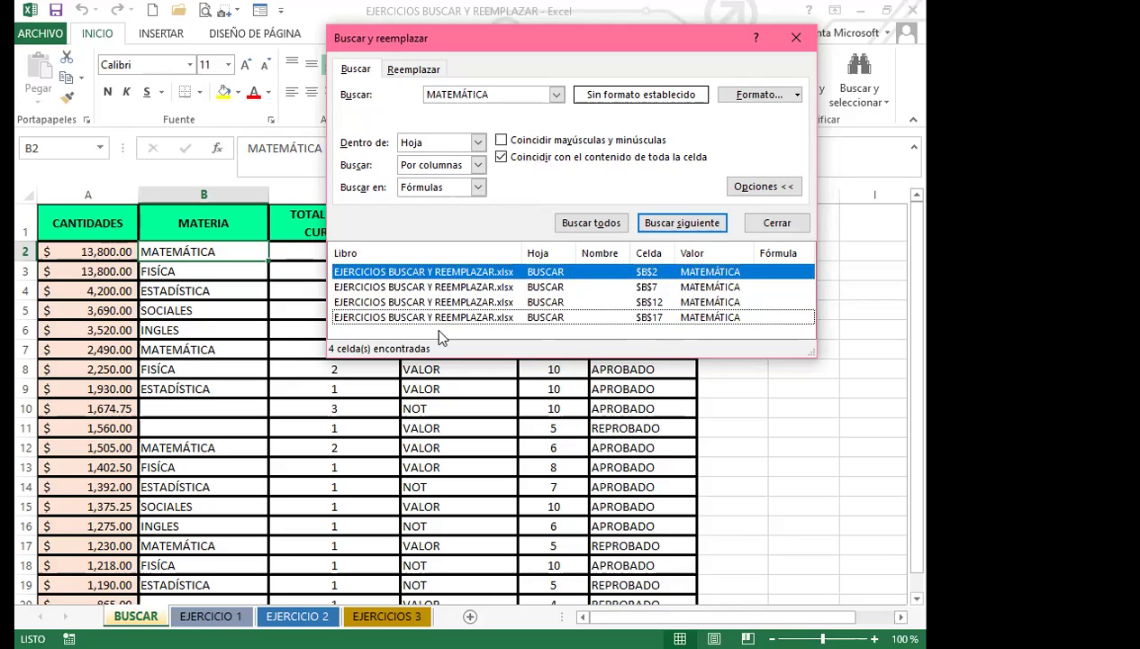
pyautogui.hotkey('shift', 'Up')
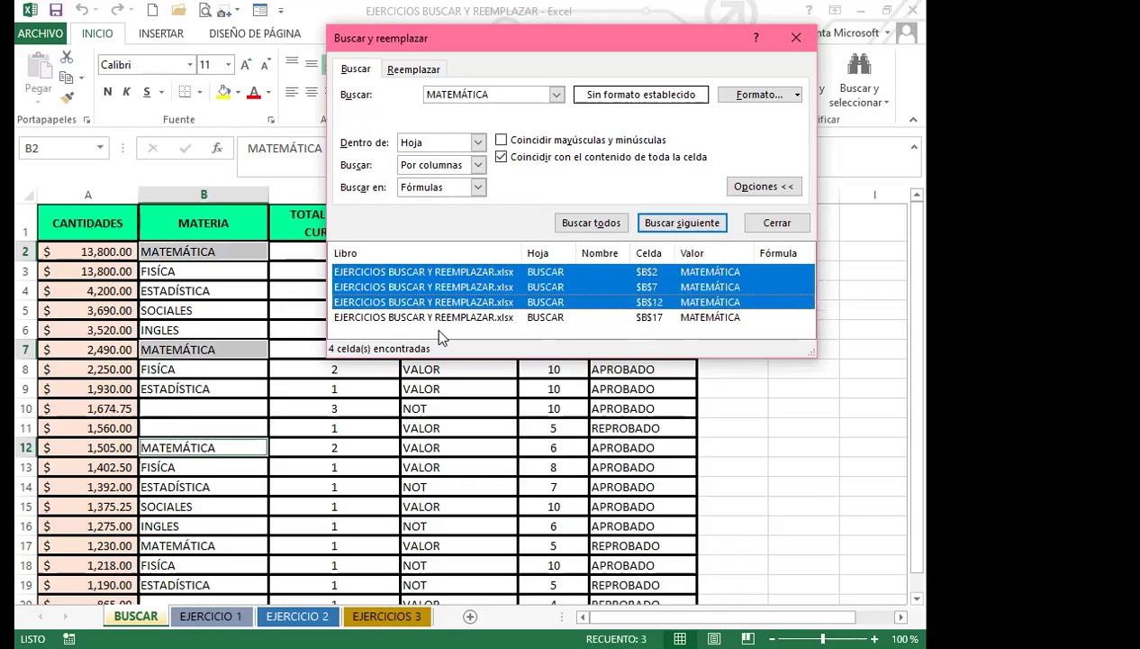
pyautogui.hotkey('shift', 'Down')
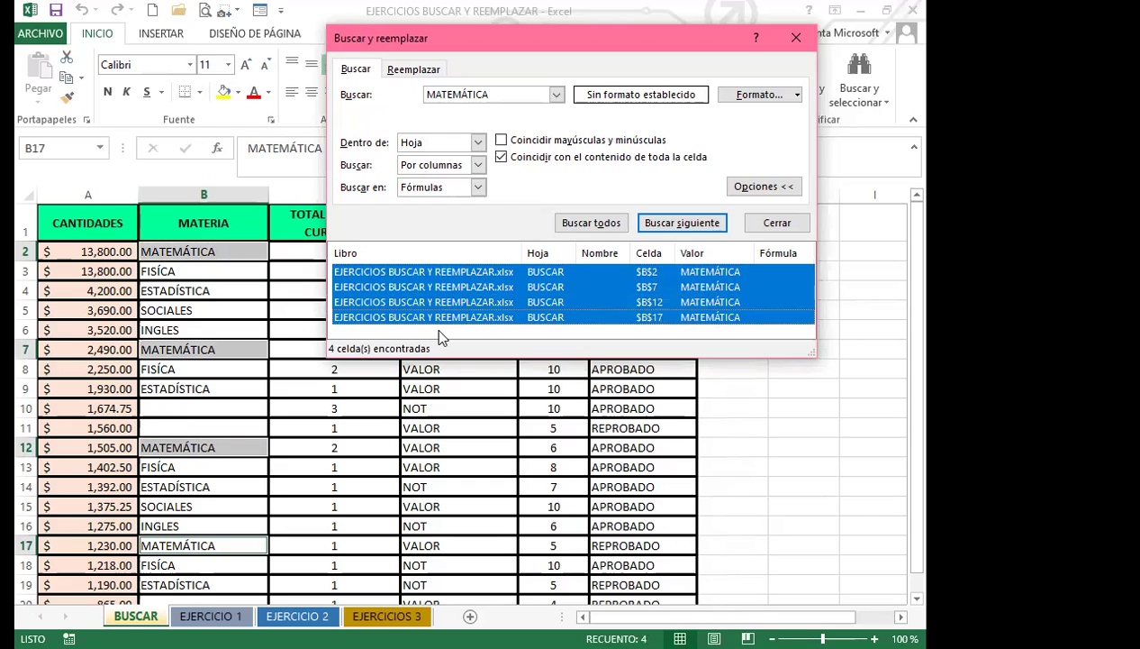
pyautogui.click(441, 335)
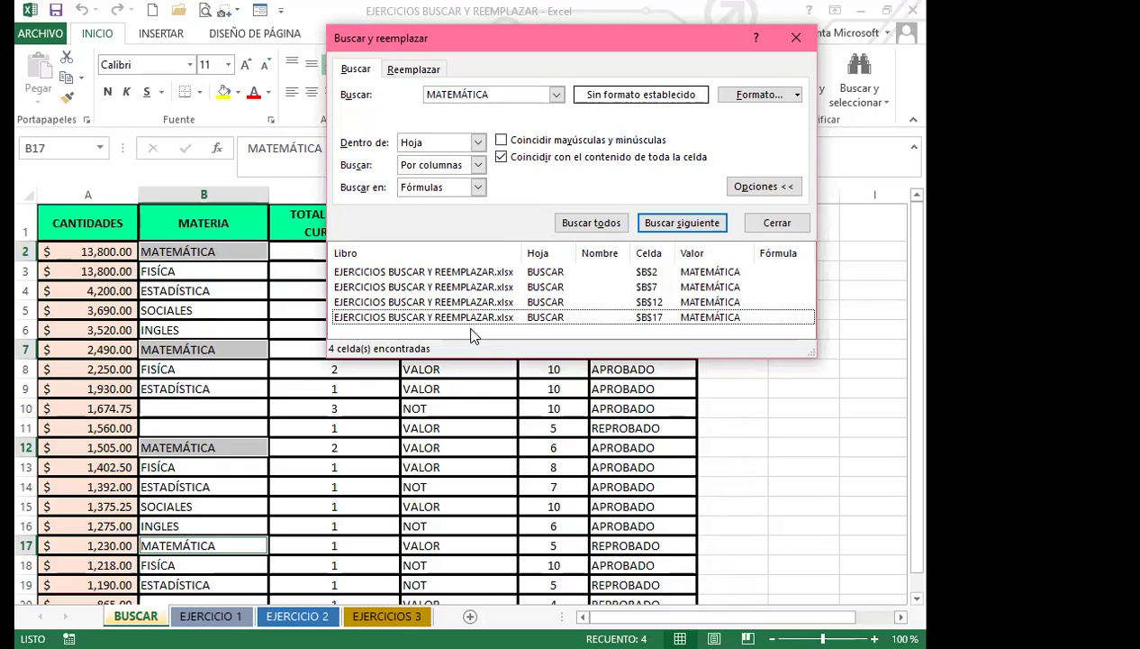
# Return to the results list, pick the B2 entry, and select all found MATEMÁTICA cells at once.
pyautogui.click(400, 535)
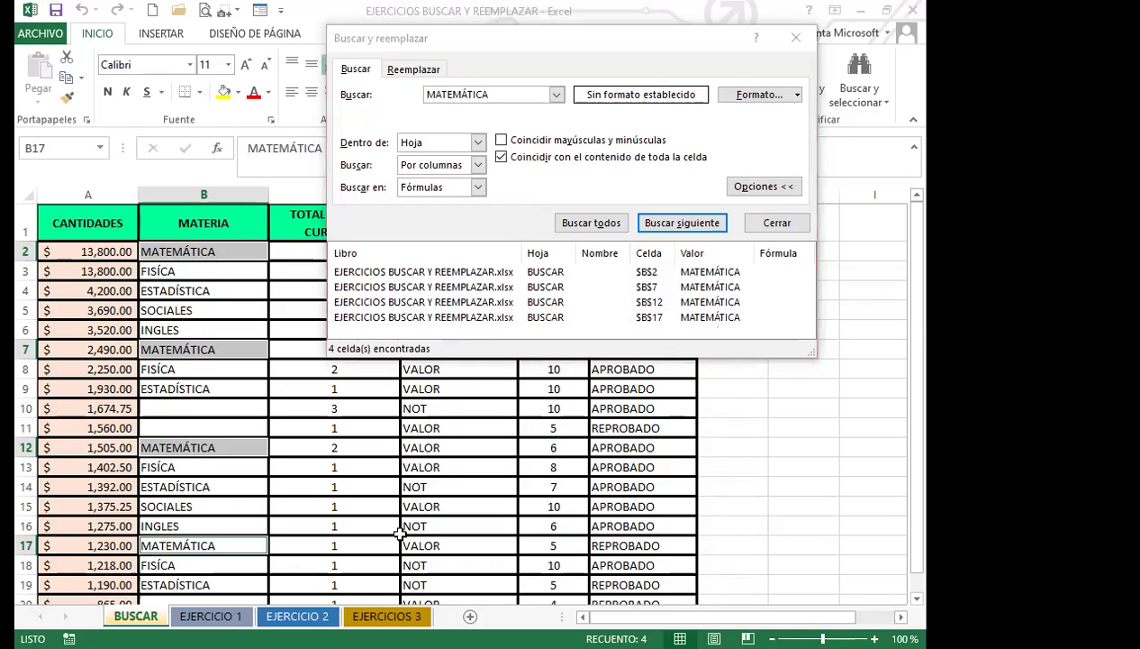
pyautogui.click(424, 330)
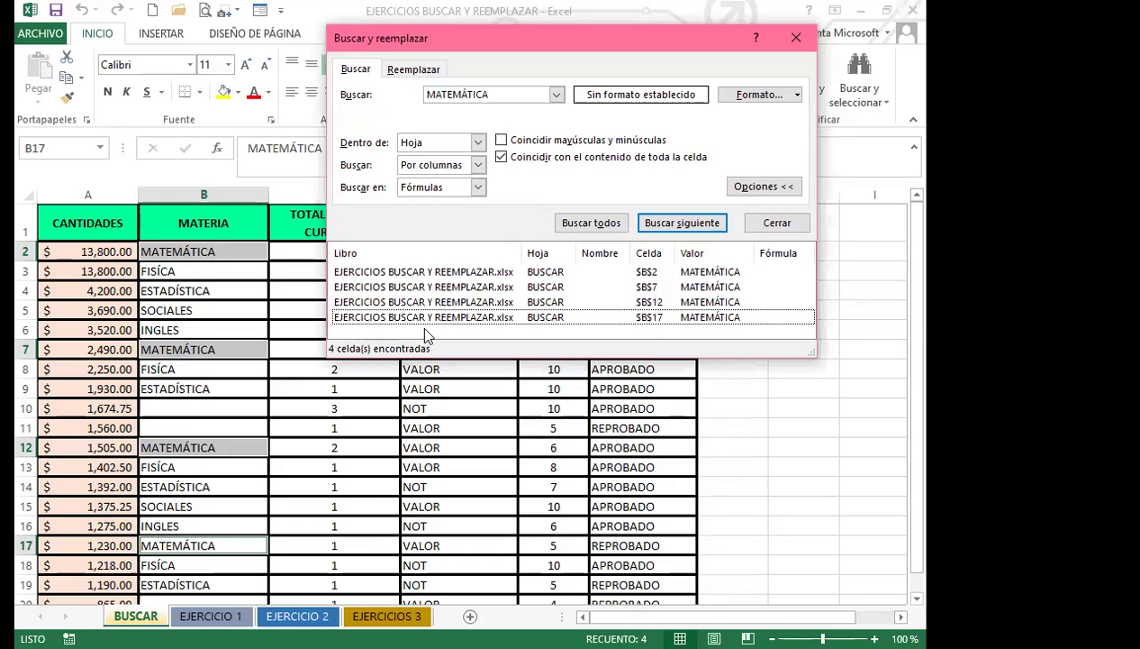
pyautogui.click(437, 319)
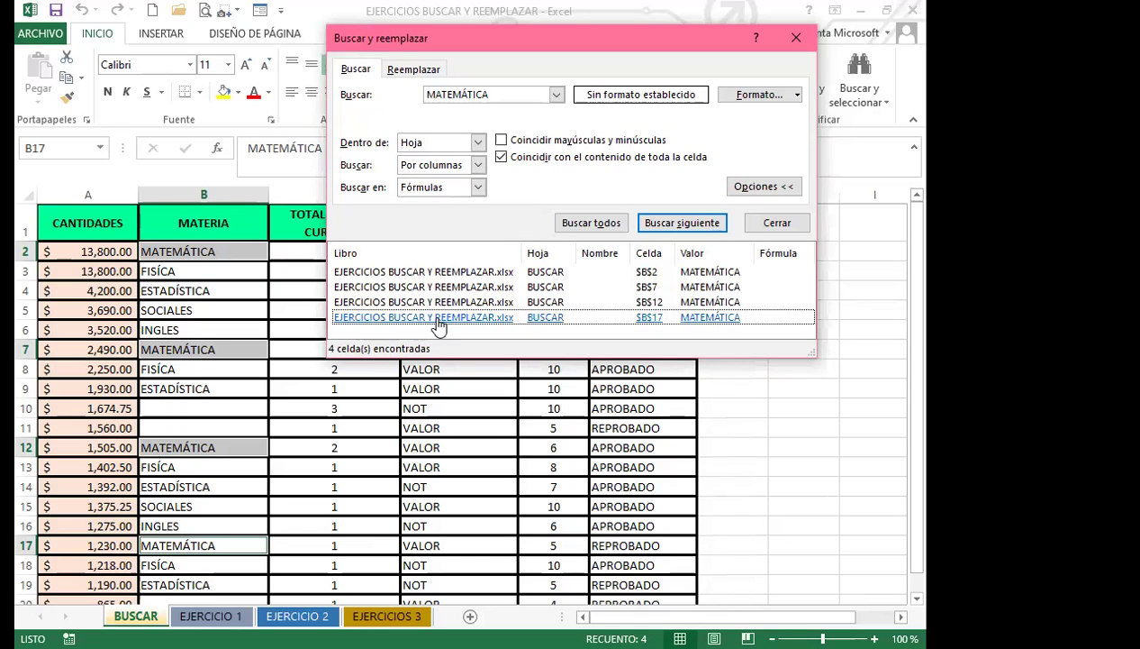
pyautogui.click(439, 273)
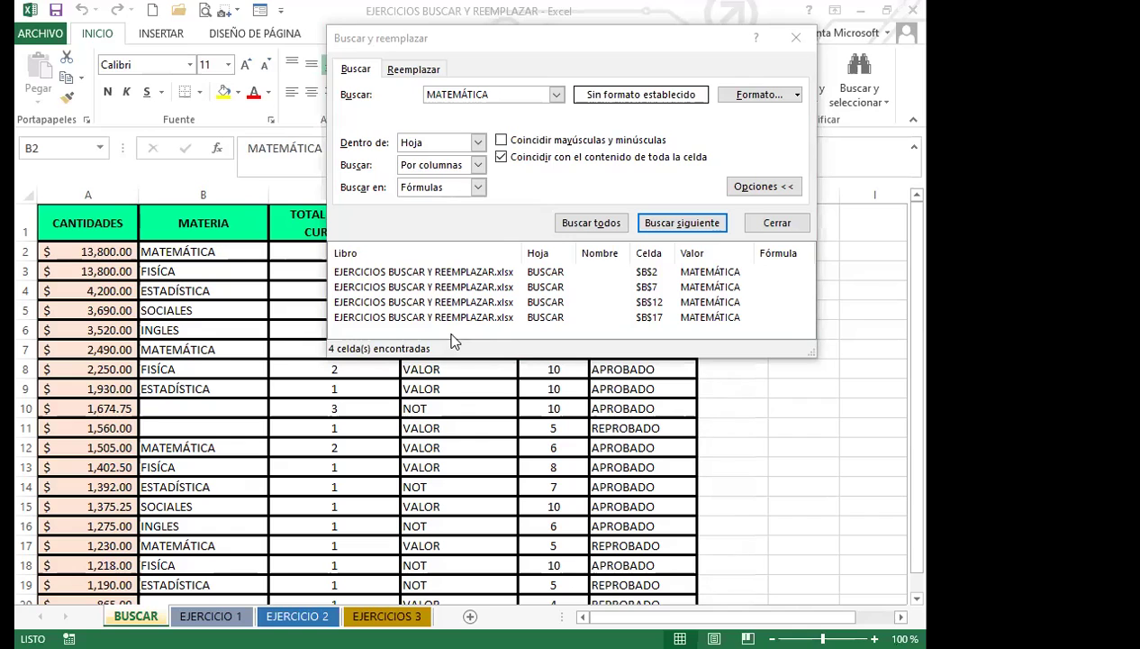
pyautogui.click(450, 272)
pyautogui.hotkey('ctrl', 'a')
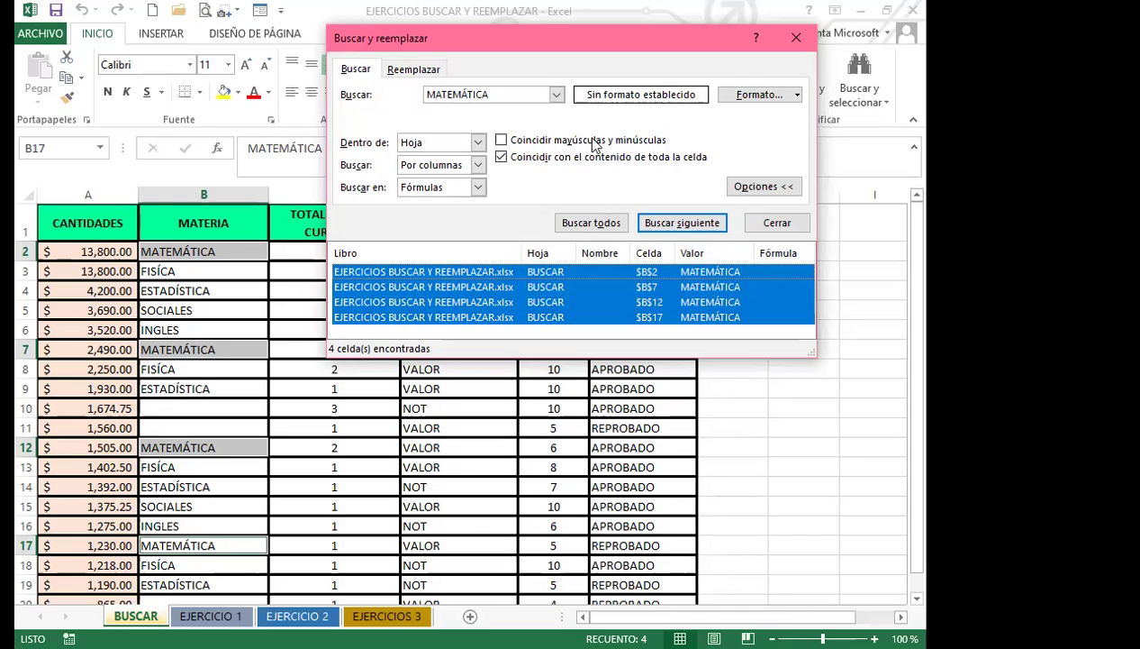
# Close the Find and Replace dialog and examine the selected MATEMÁTICA cells along the MATERIA column.
pyautogui.click(797, 40)
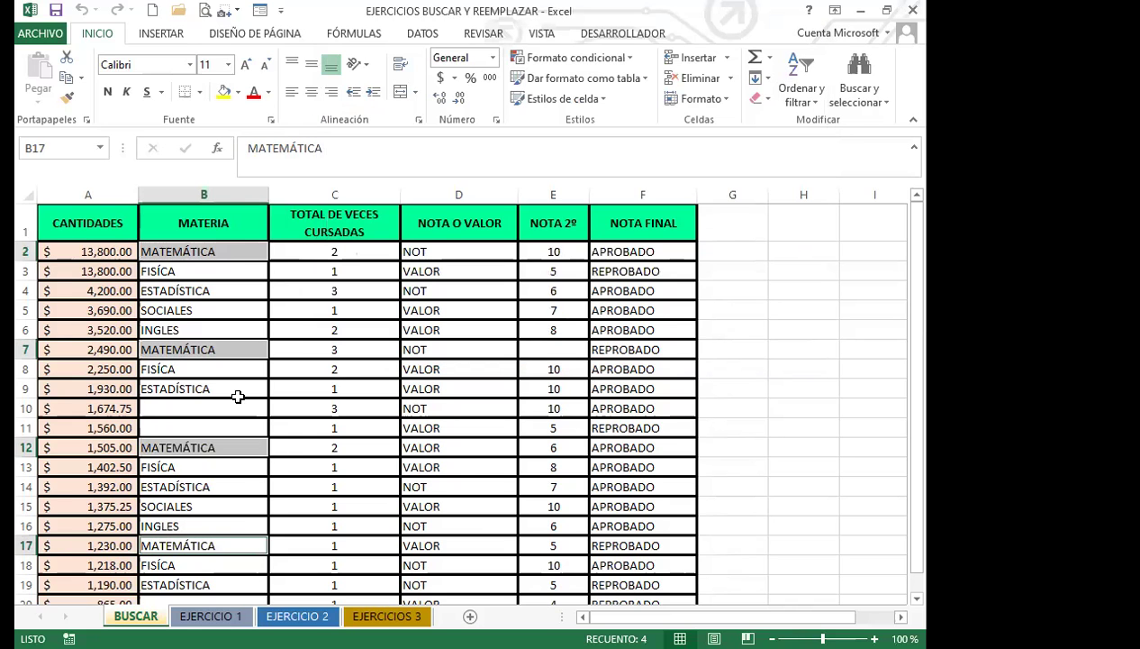
pyautogui.scroll(-3, 238, 401)
pyautogui.scroll(3, 245, 410)
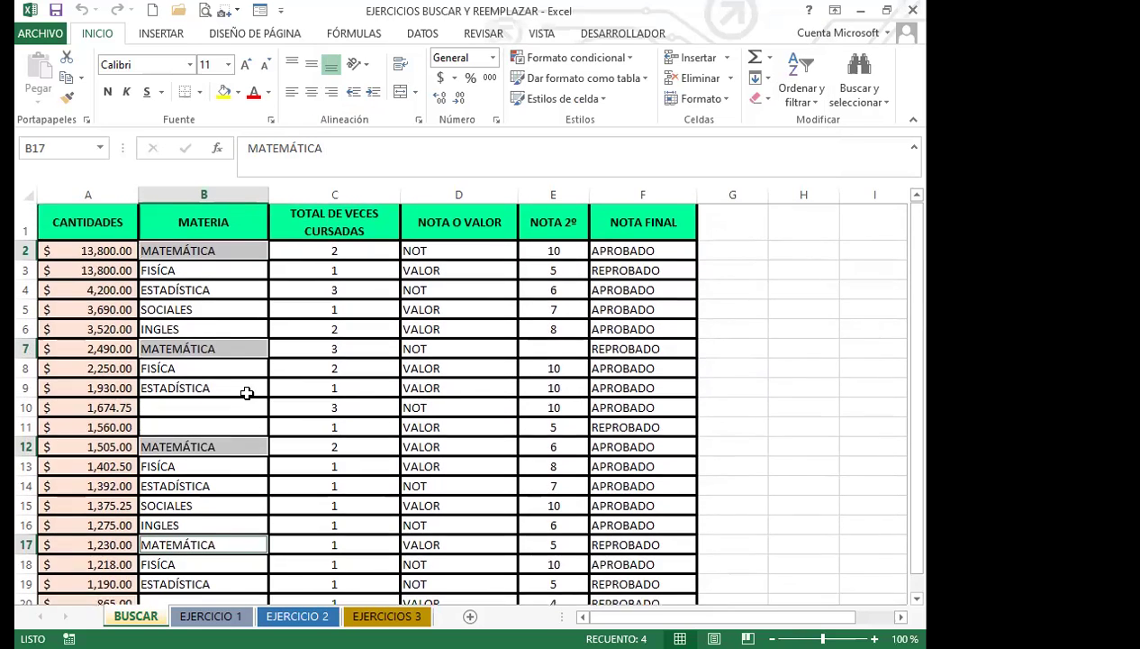
pyautogui.scroll(-1, 225, 486)
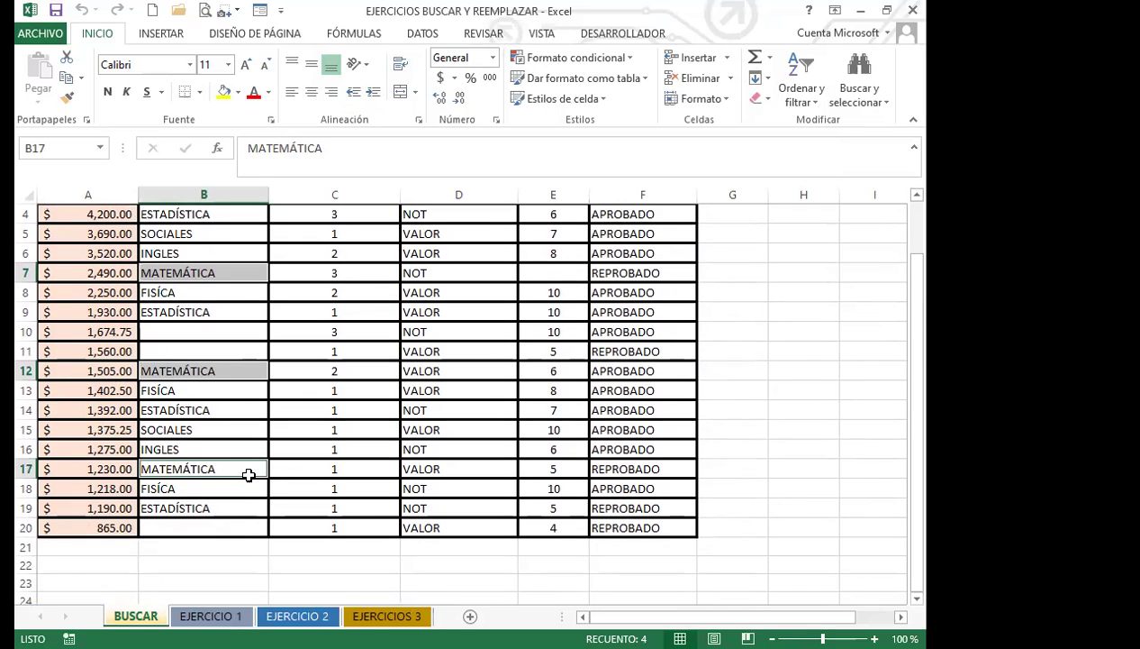
pyautogui.scroll(3, 247, 475)
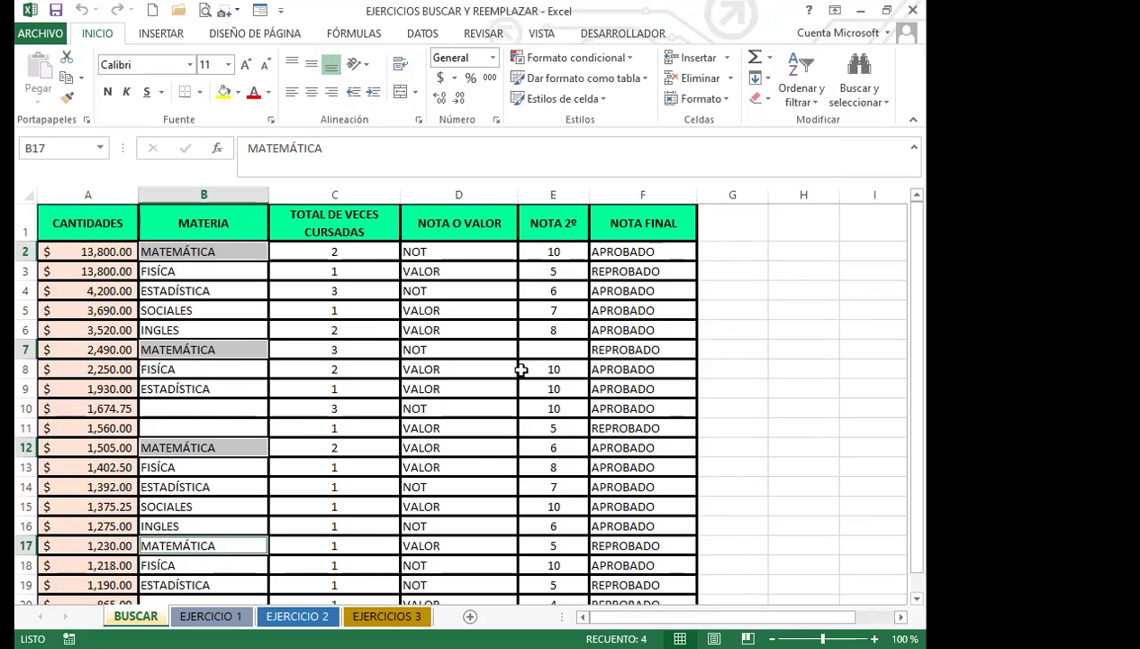
pyautogui.scroll(-3, 205, 356)
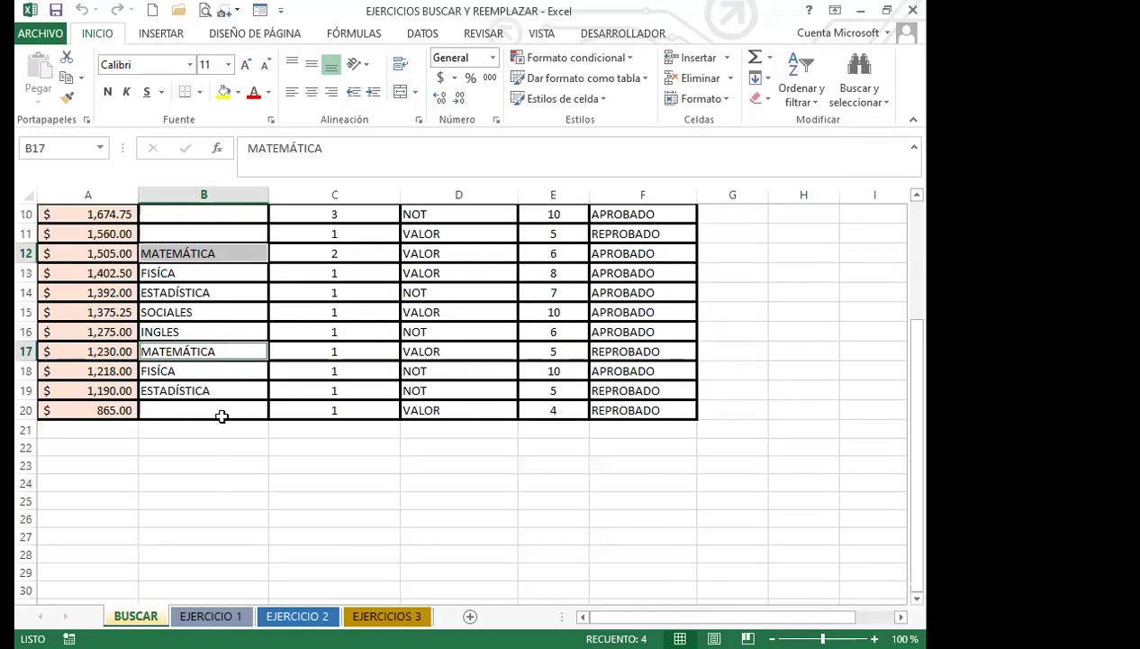
pyautogui.scroll(3, 222, 415)
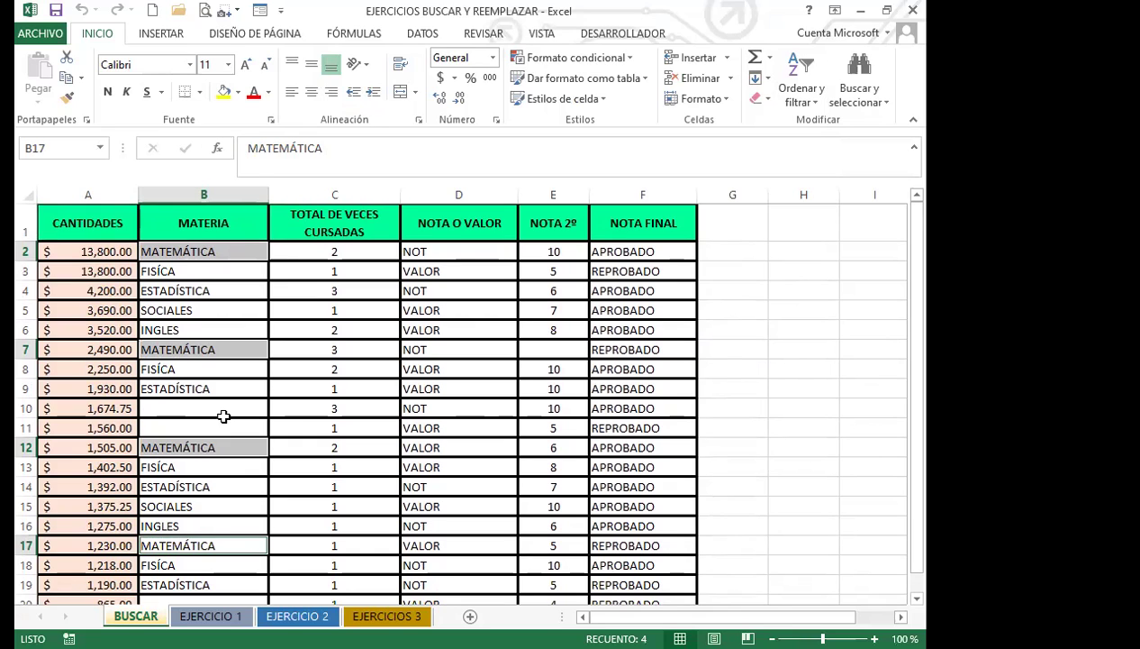
# Search the sheet for all cells containing FÍSICA and dismiss the search message.
pyautogui.hotkey('ctrl', 'b')
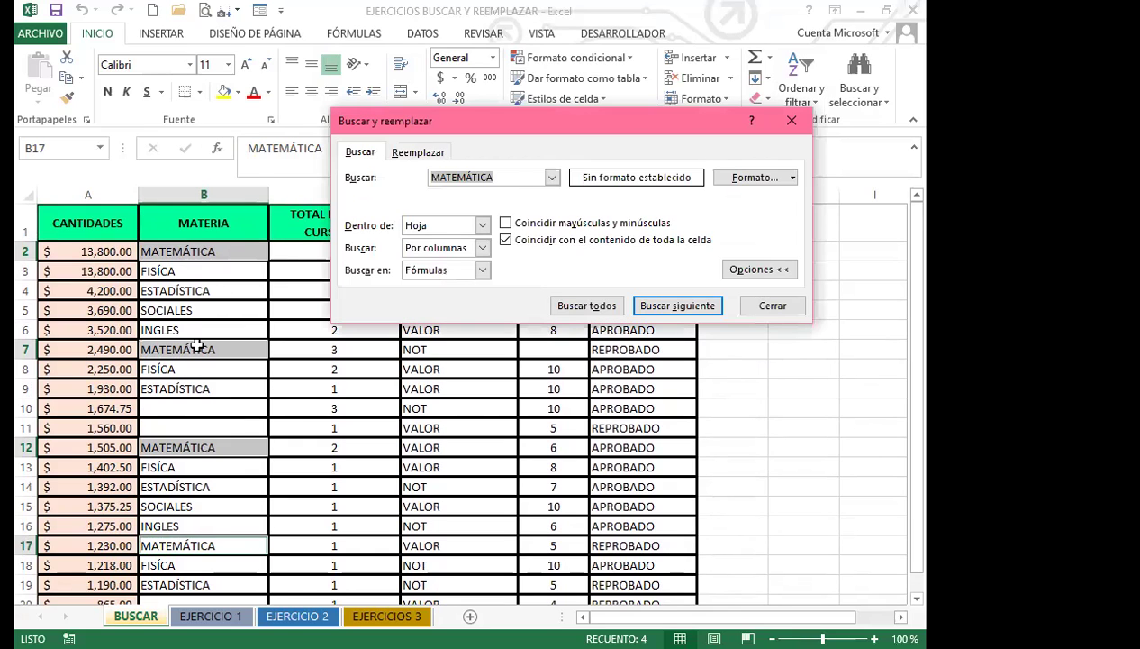
pyautogui.click(510, 180)
pyautogui.click(511, 181)
pyautogui.press('BackSpace')
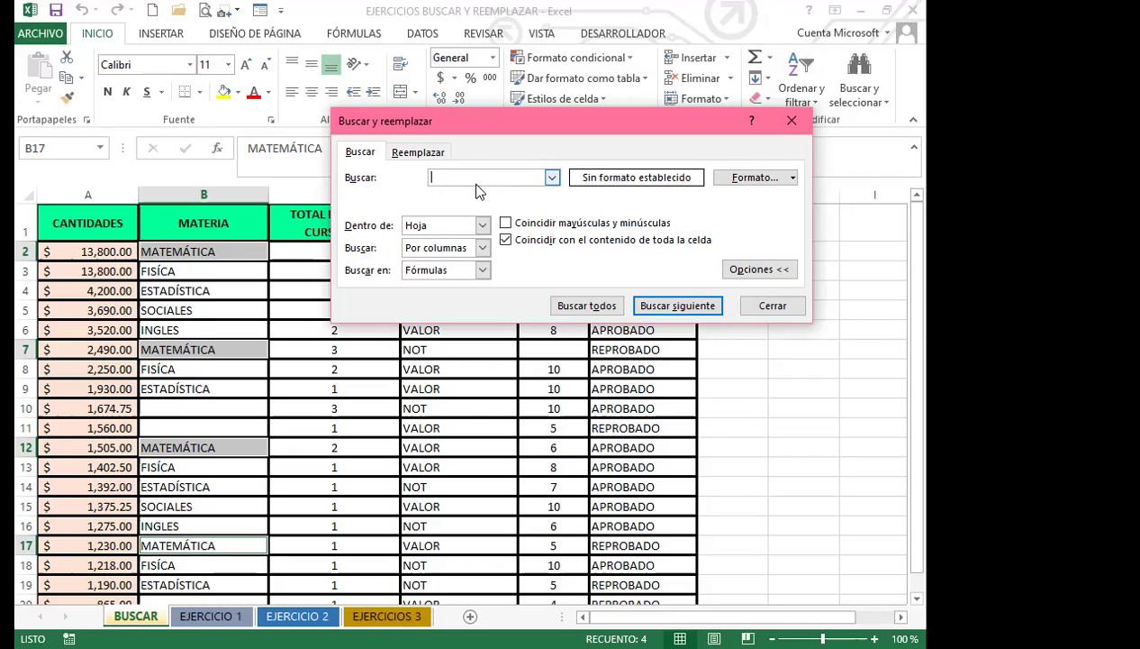
pyautogui.write('FÍSICA')
pyautogui.click(576, 304)
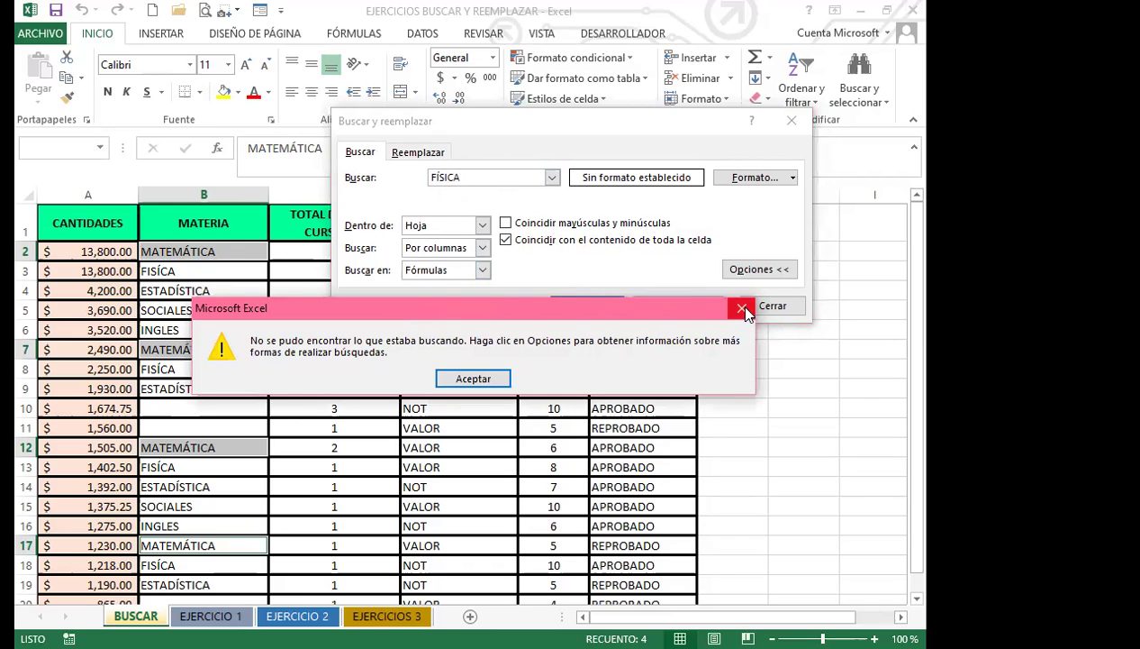
pyautogui.press('Return')
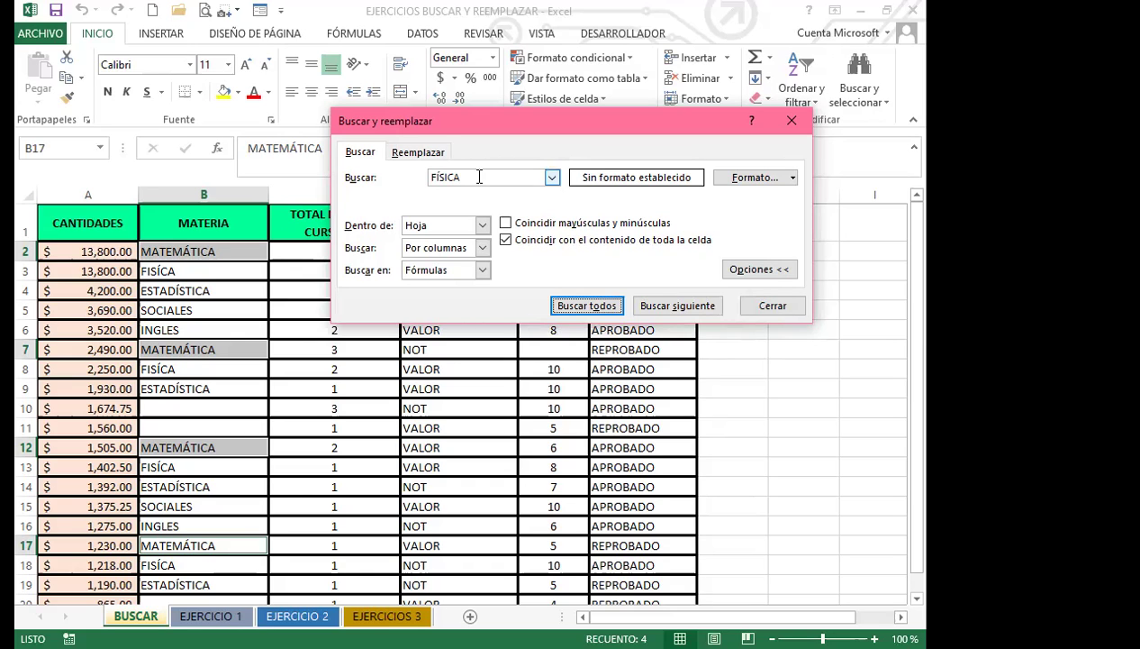
# Change the search term to FISÍCA, search for all matches, and dismiss the search message.
pyautogui.press('Tab')
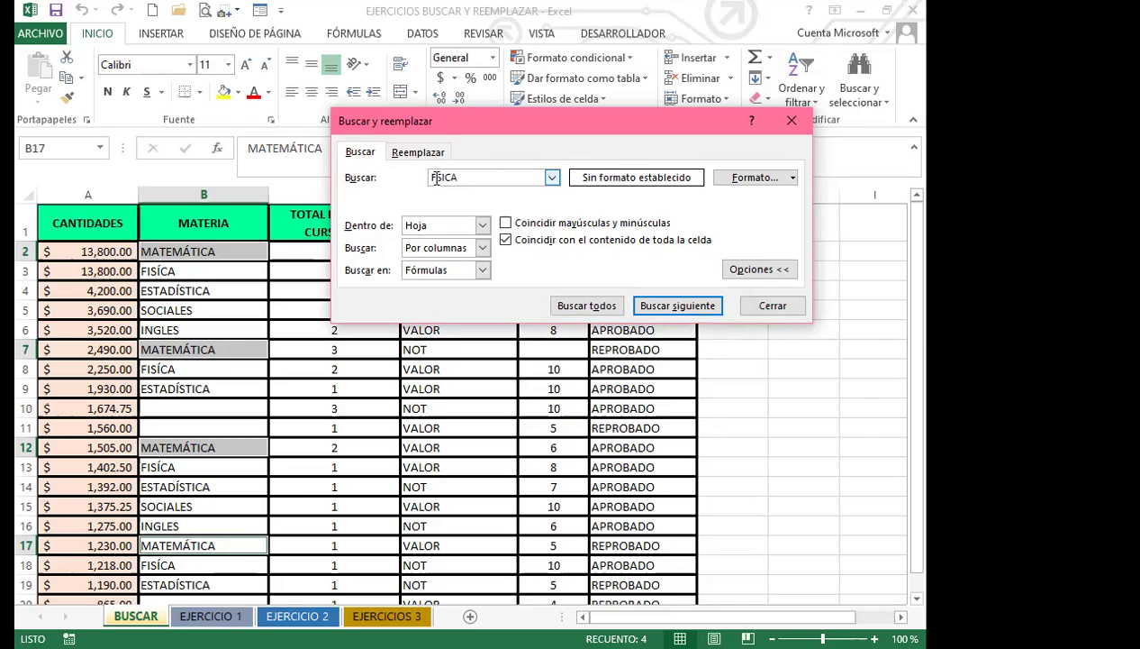
pyautogui.click(451, 180)
pyautogui.click(590, 309)
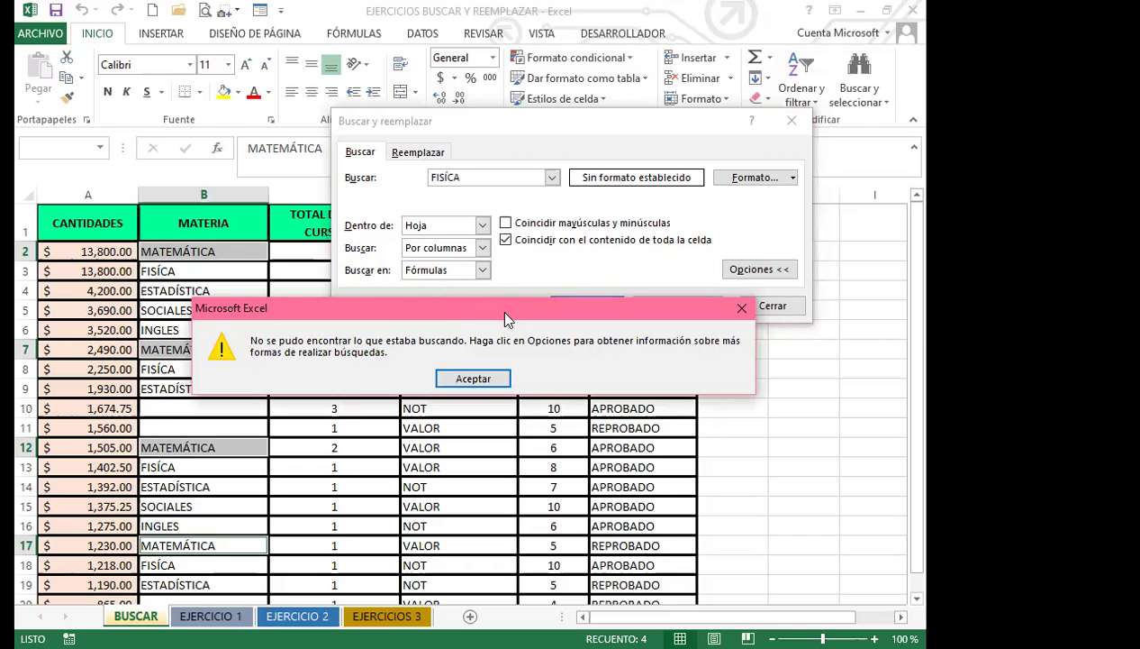
pyautogui.click(747, 309)
# Re-enter FISÍCA as the search term and repeat the search for all matches.
pyautogui.click(478, 178)
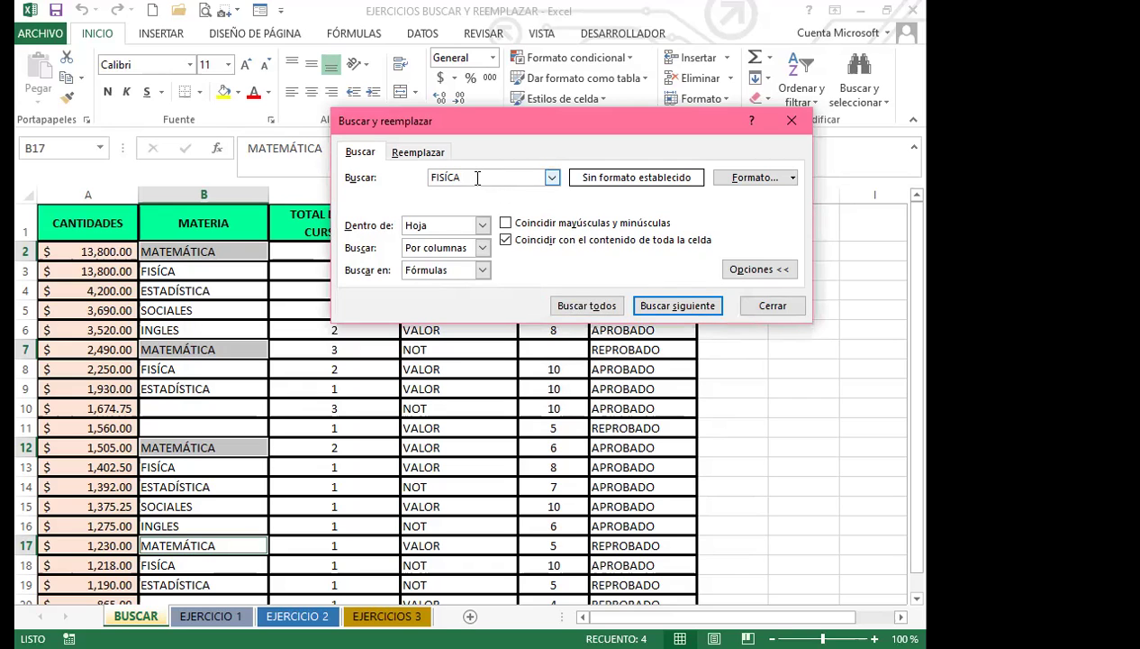
pyautogui.press('BackSpace')
pyautogui.press('BackSpace')
pyautogui.press('BackSpace')
pyautogui.write('ISÍCA')
pyautogui.click(596, 308)
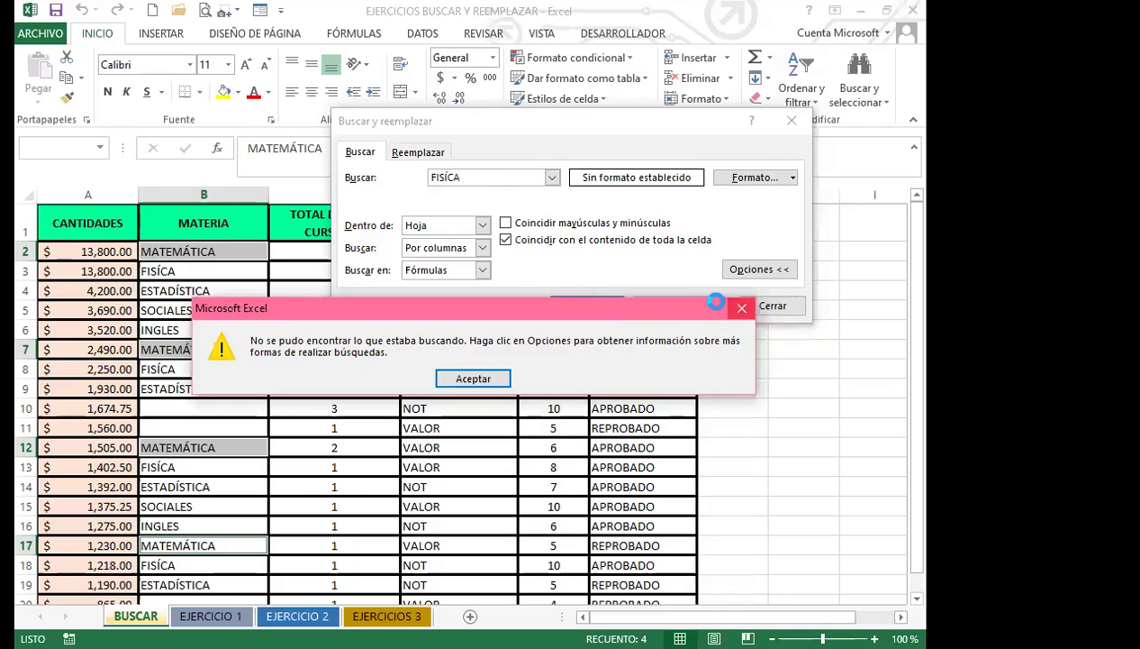
pyautogui.press('Return')
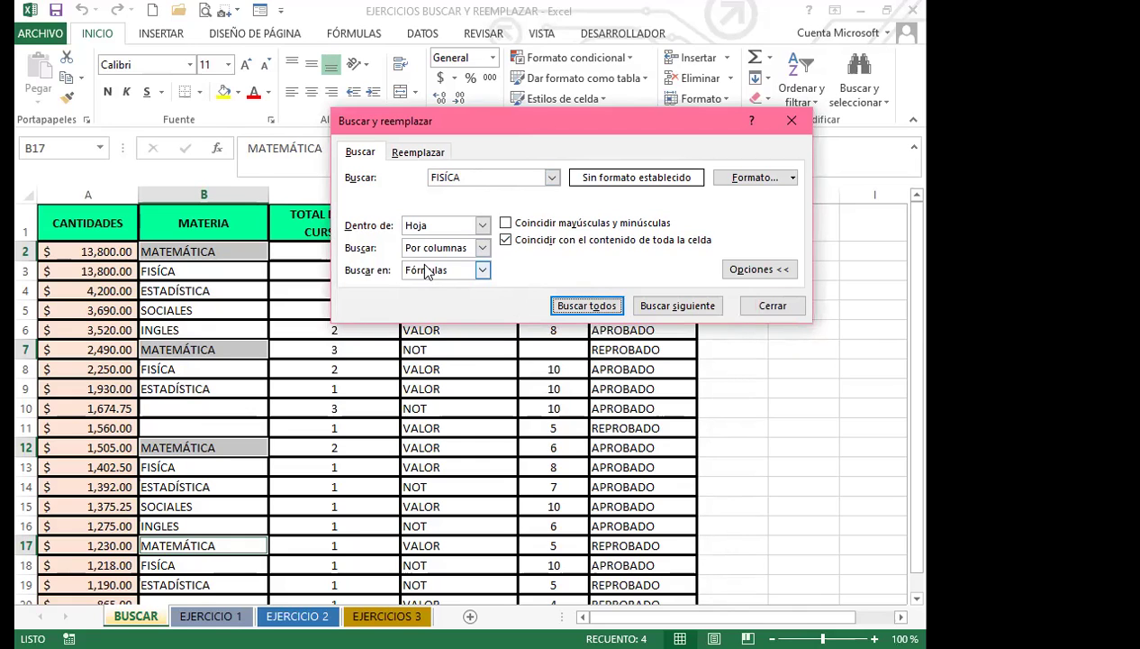
# Turn on matching of upper and lower case and search for all FISÍCA cells again.
pyautogui.click(505, 223)
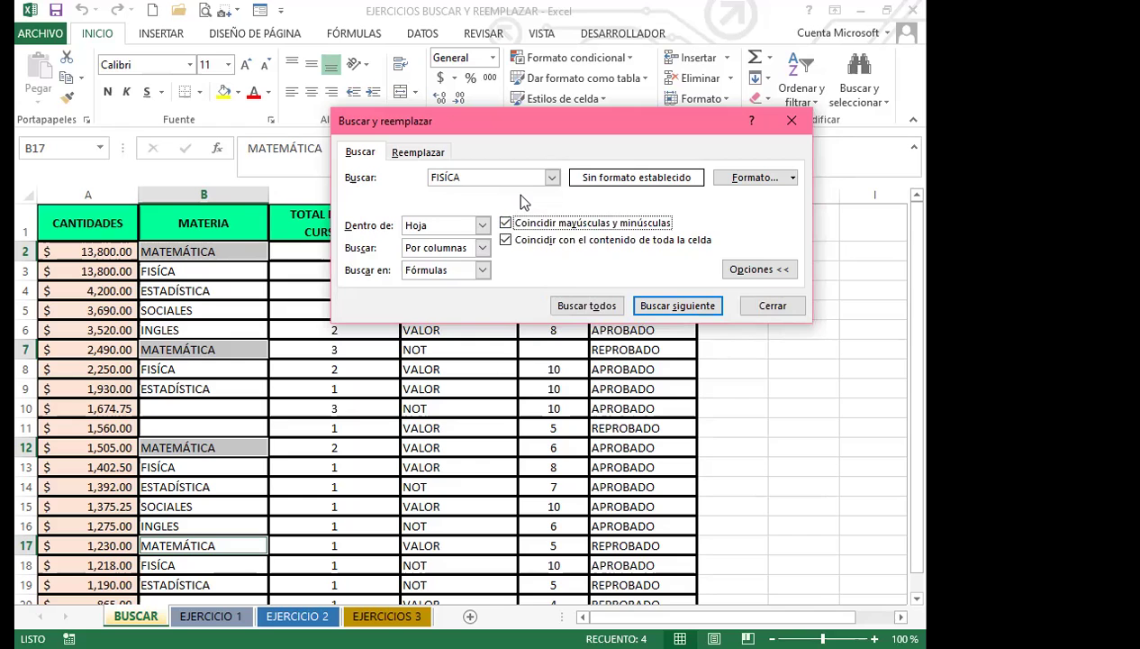
pyautogui.click(587, 306)
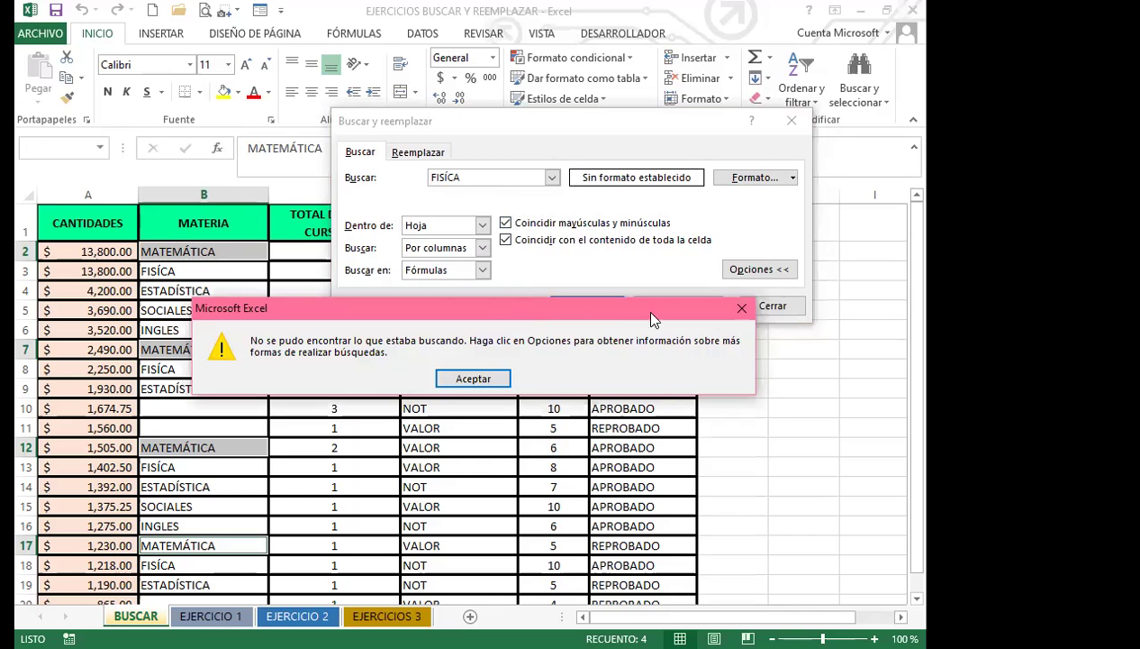
pyautogui.press('Return')
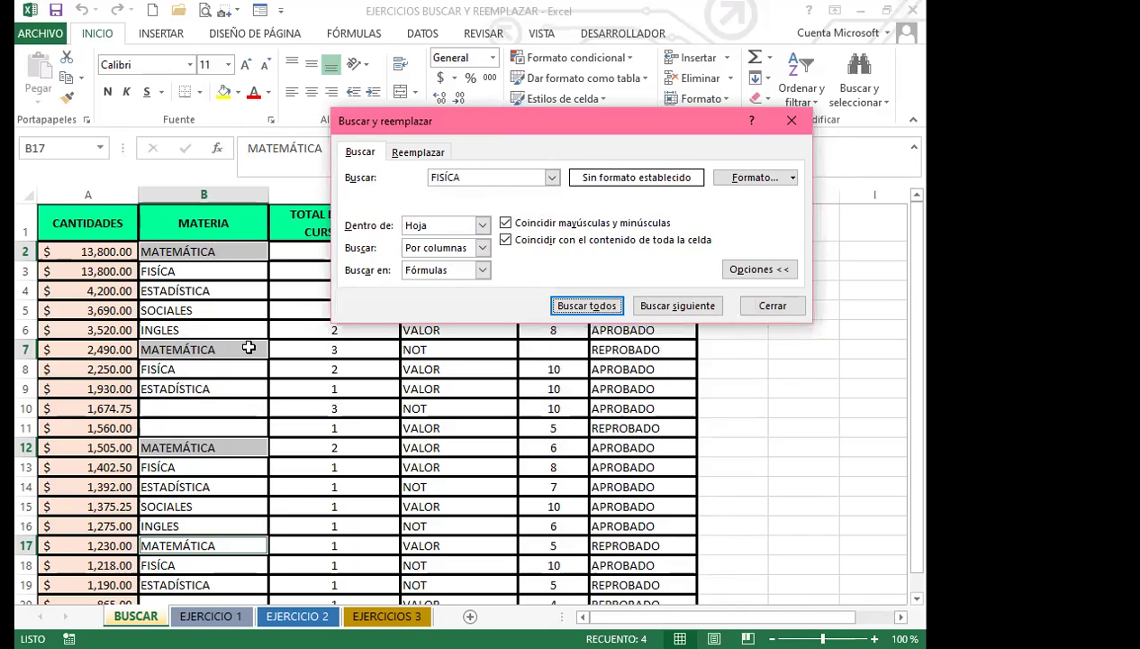
# Select only cell B9 in the sheet, find all FISÍCA cells, and enlarge the results list.
pyautogui.click(232, 389)
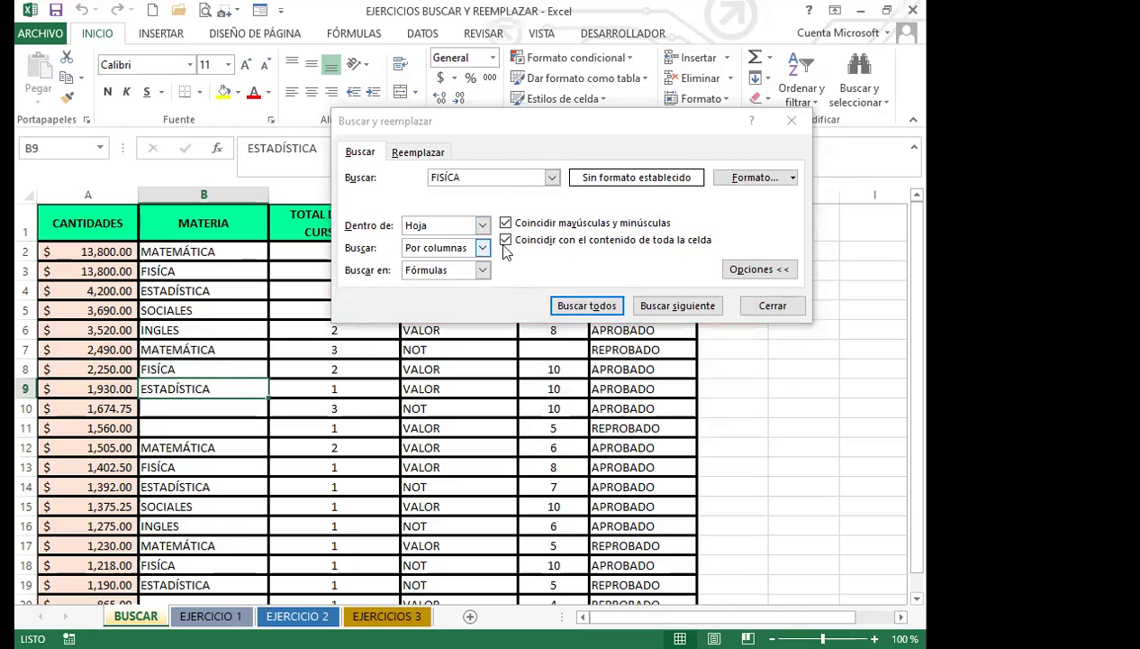
pyautogui.click(586, 305)
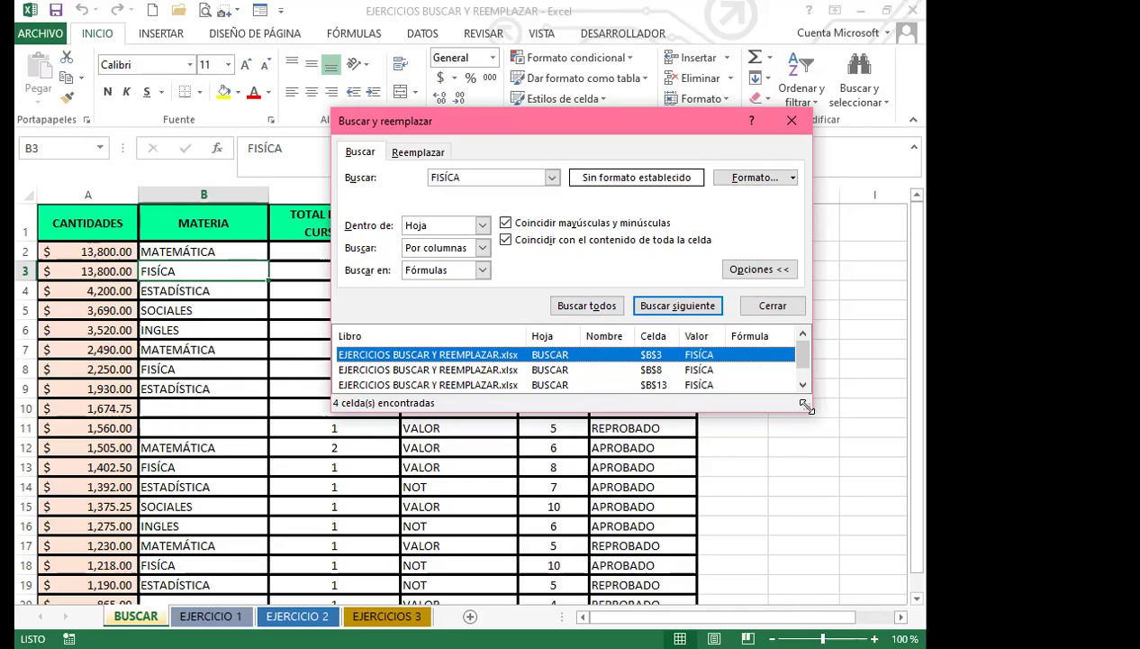
pyautogui.moveTo(806, 406); pyautogui.dragTo(808, 457)
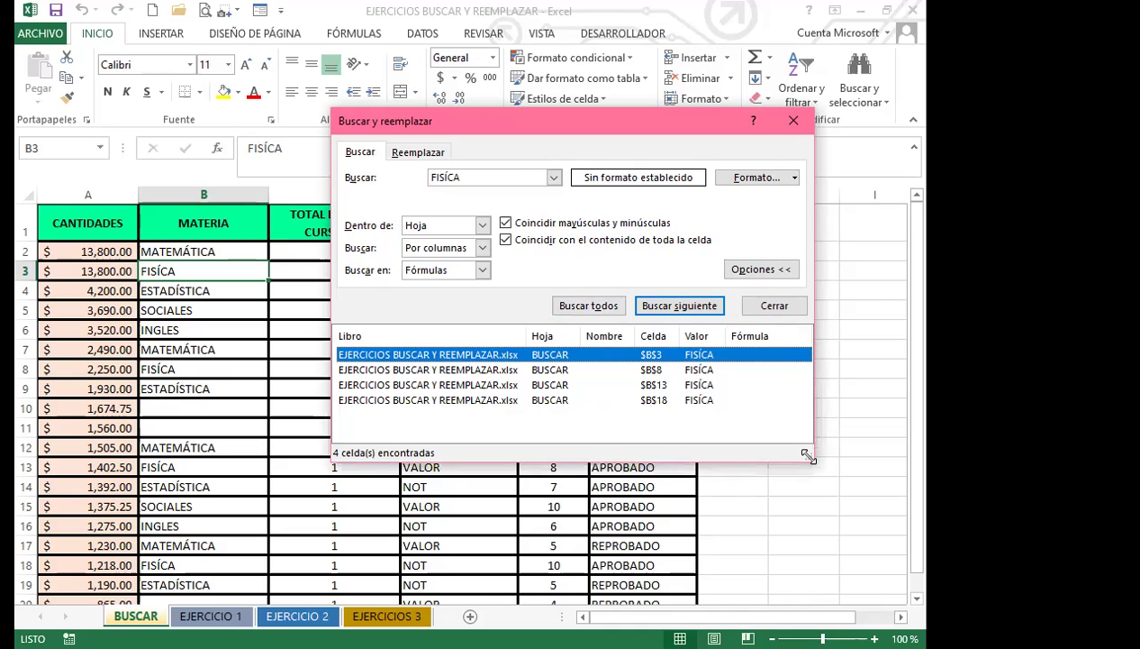
# Select all found FISÍCA cells at once, and return to the B3 result alone.
pyautogui.hotkey('ctrl', 'a')
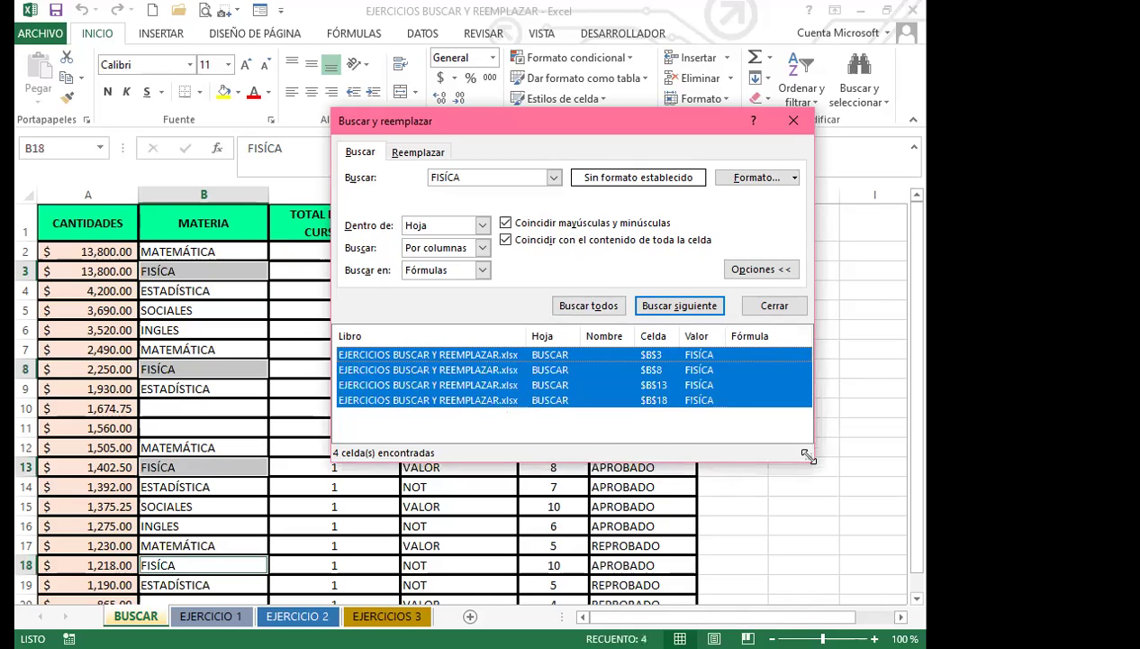
pyautogui.click(498, 390)
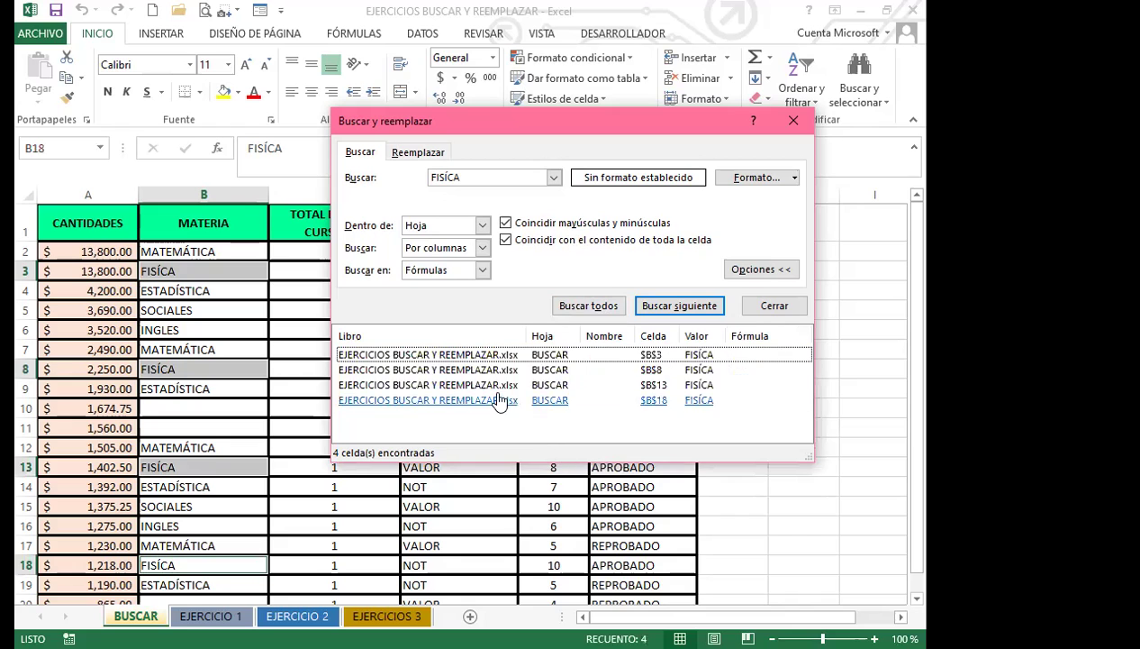
pyautogui.click(486, 356)
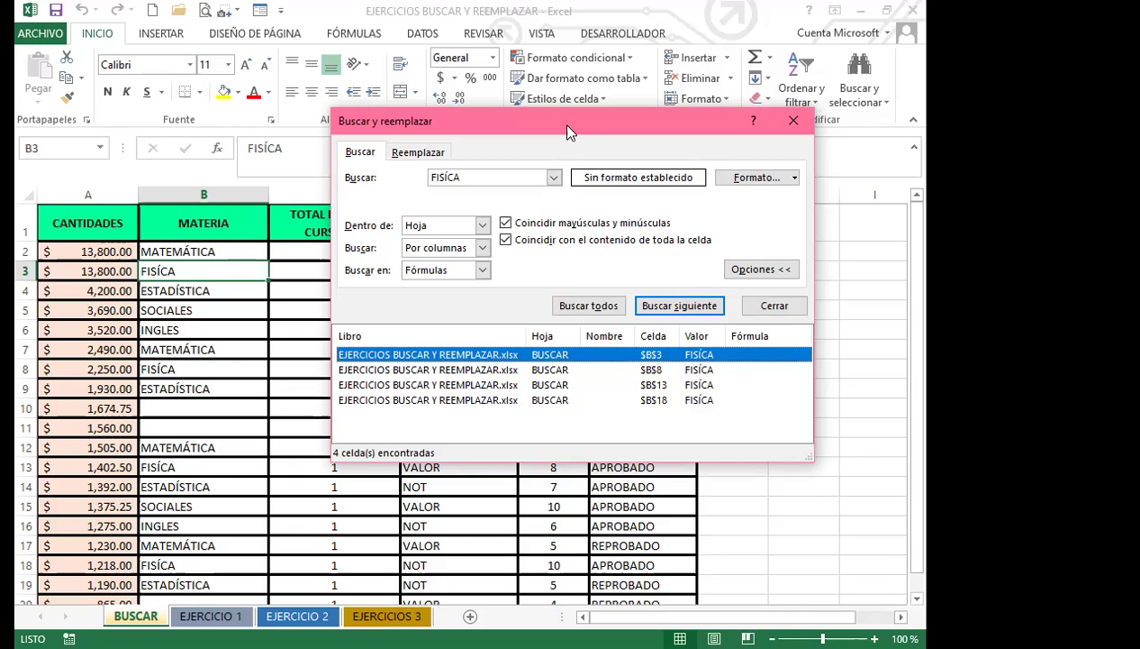
# Move the Find and Replace dialog off the NOTA O VALOR column and find all NOT cells.
pyautogui.moveTo(768, 121); pyautogui.dragTo(962, 155)
pyautogui.click(652, 210)
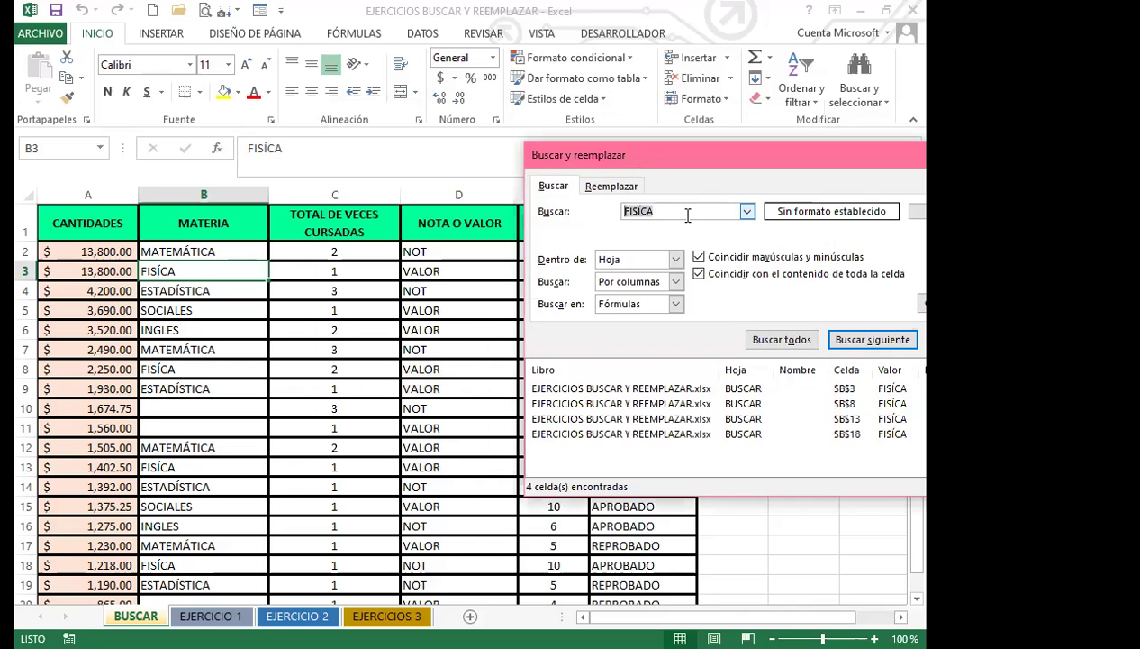
pyautogui.press('BackSpace')
pyautogui.write('NOT')
pyautogui.click(782, 339)
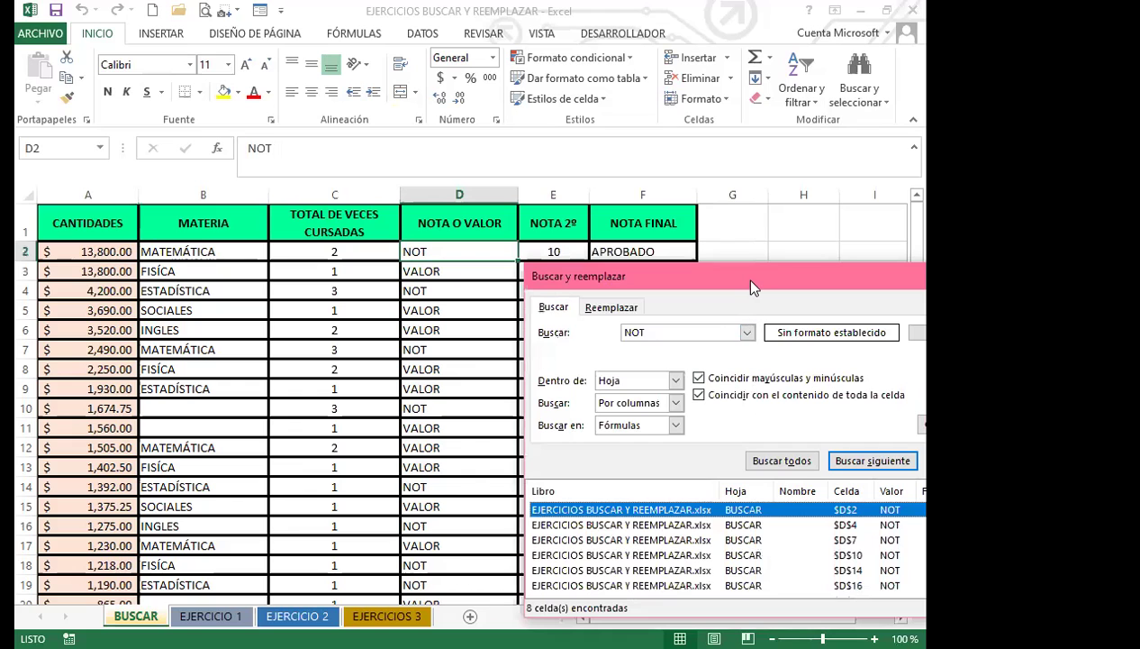
# Reposition the dialog and enlarge its results list to review all the found NOT cells.
pyautogui.moveTo(752, 287); pyautogui.dragTo(511, 93)
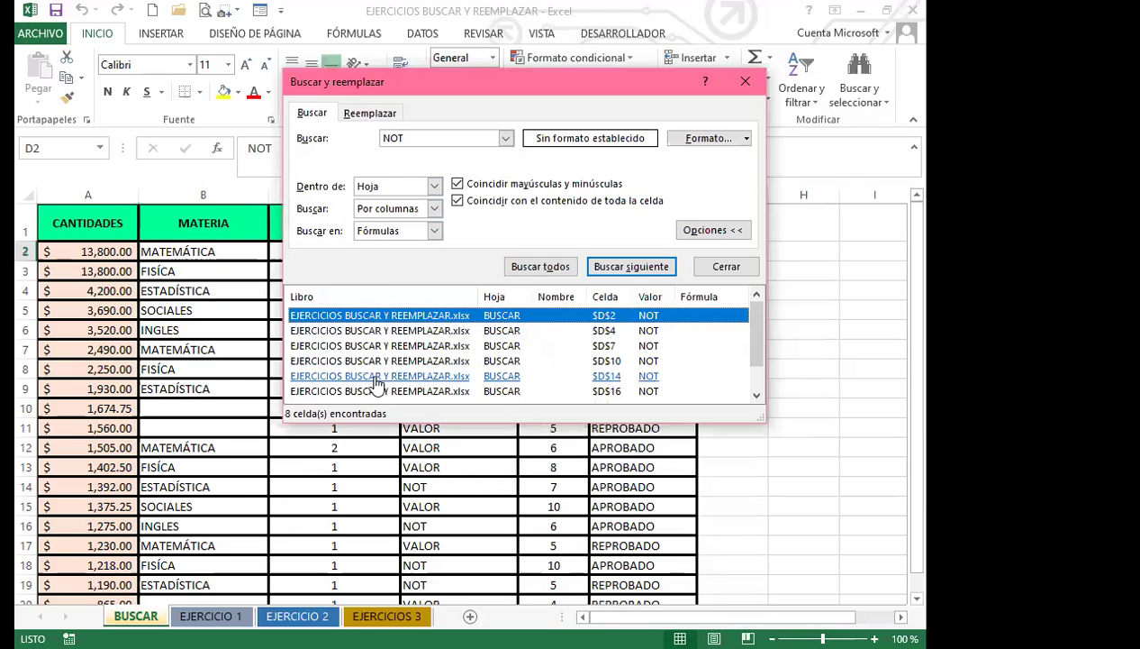
pyautogui.moveTo(755, 335); pyautogui.dragTo(758, 374)
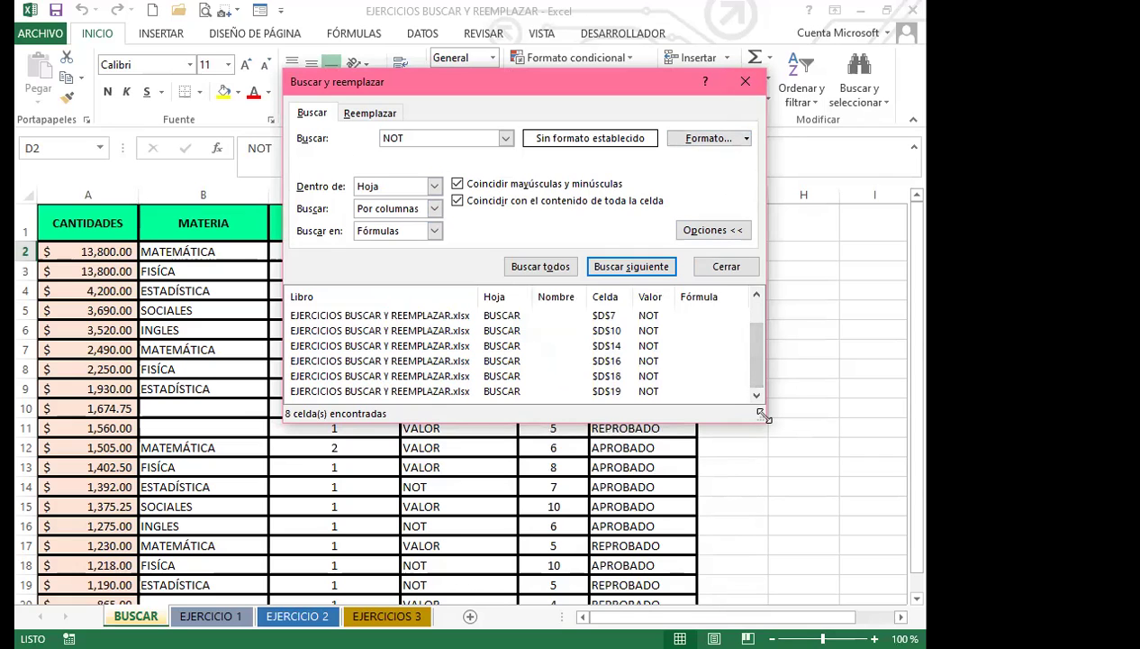
pyautogui.moveTo(760, 413); pyautogui.dragTo(768, 506)
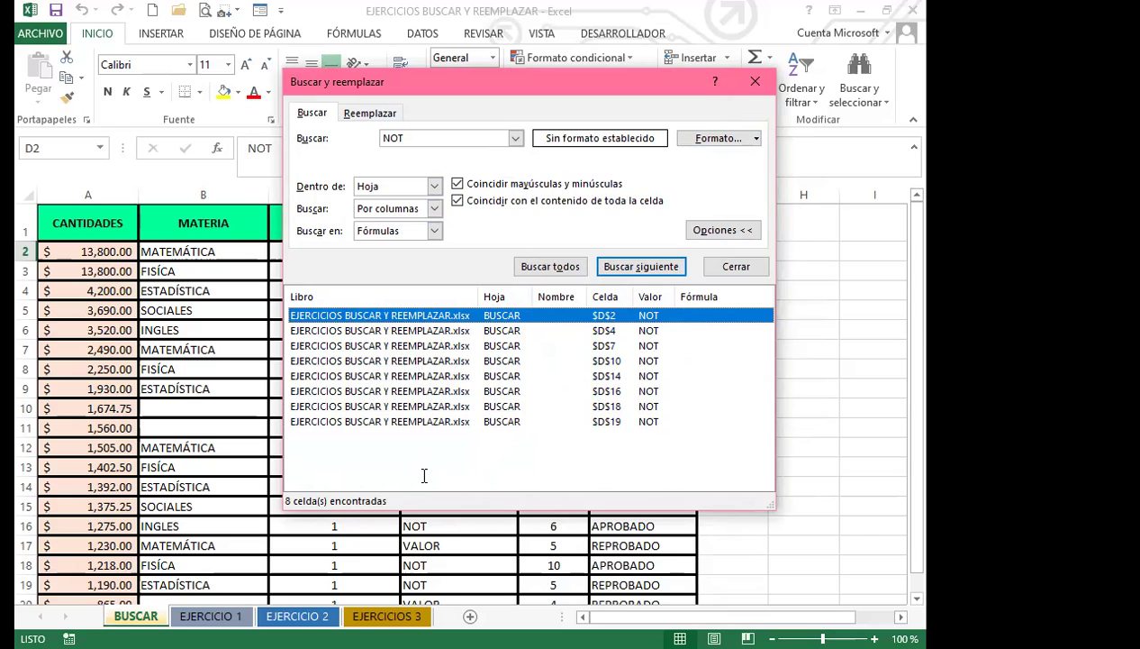
pyautogui.press('Escape')
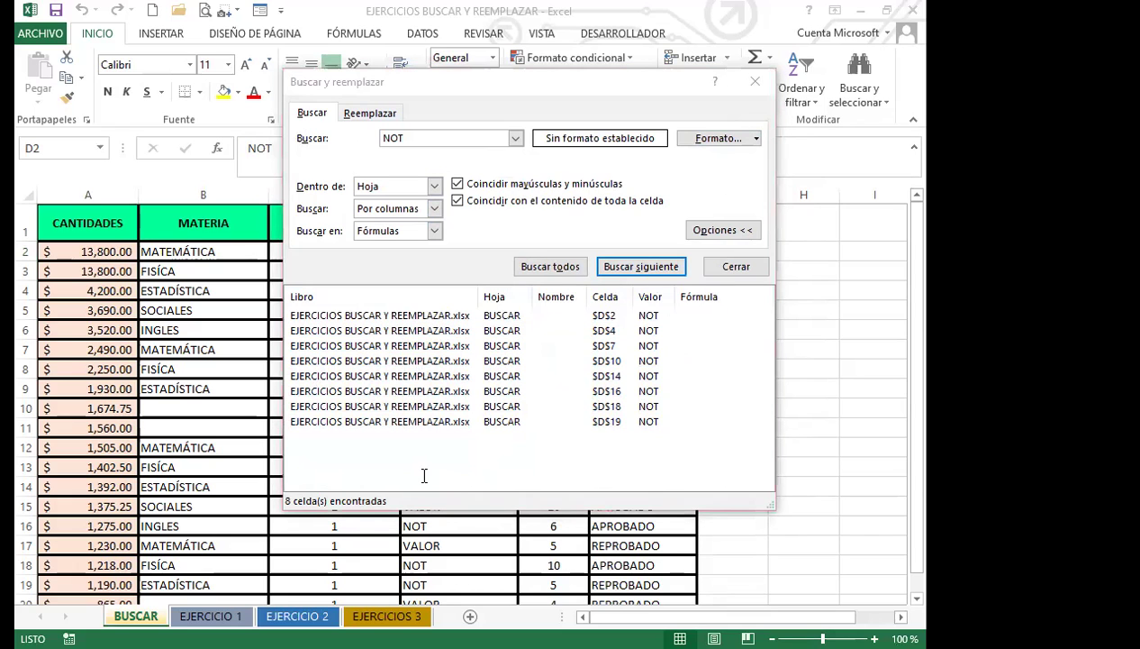
# Replace all NOT entries on the sheet with NOTA, keeping the dialog clear of the table.
pyautogui.click(370, 115)
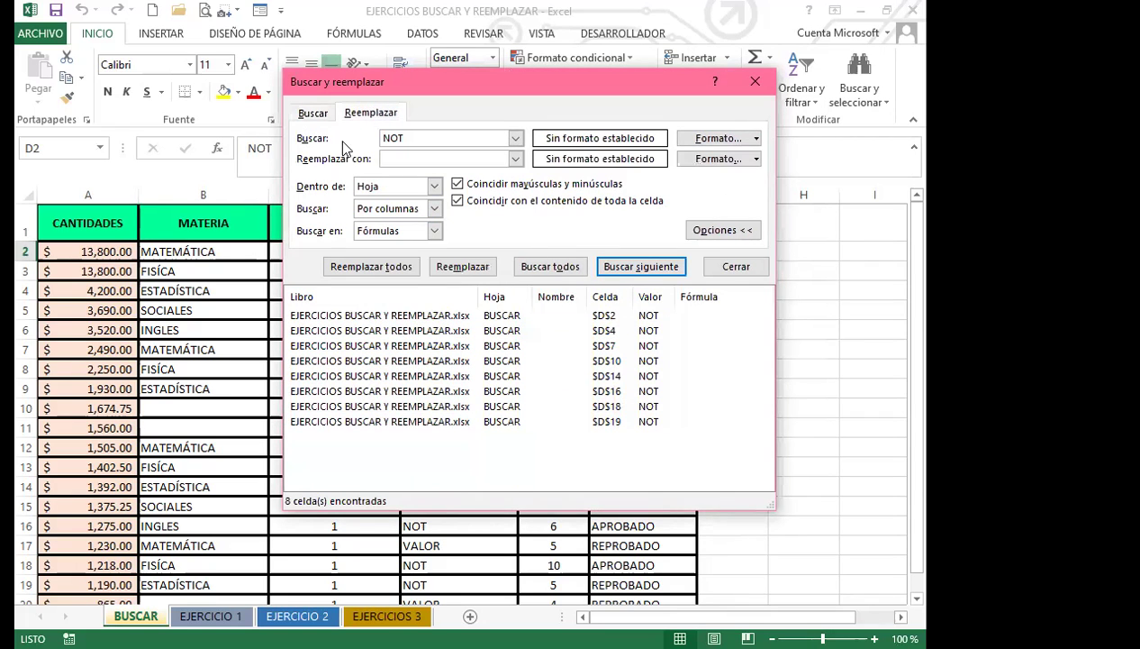
pyautogui.click(312, 114)
pyautogui.click(365, 115)
pyautogui.write('NOTA')
pyautogui.moveTo(540, 83); pyautogui.dragTo(735, 92)
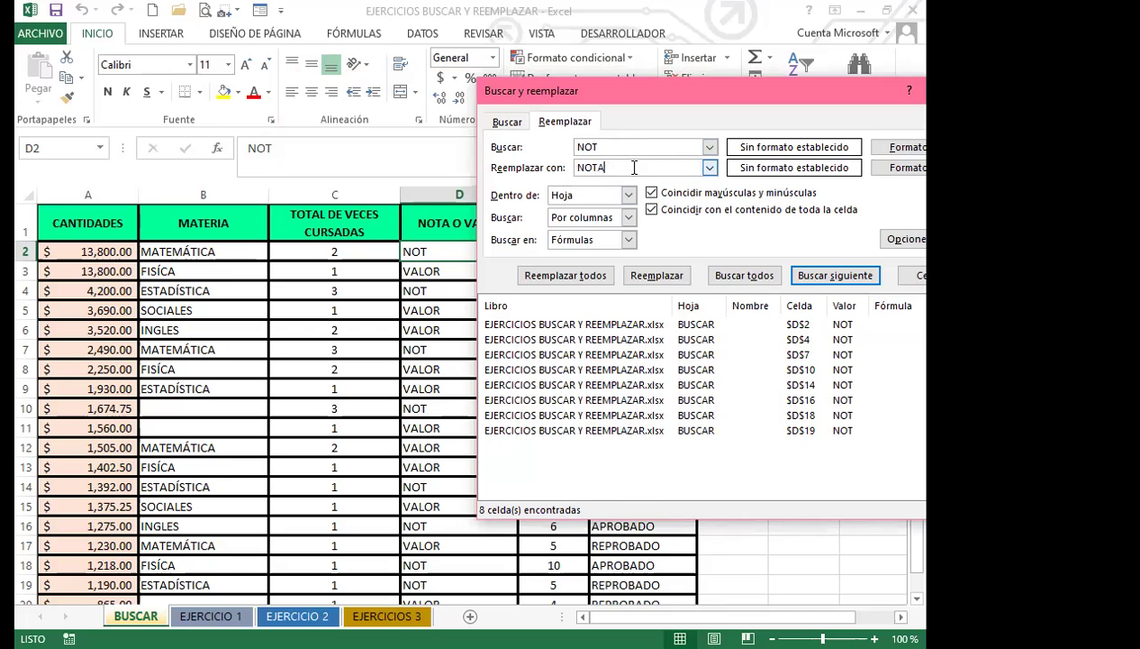
pyautogui.click(565, 276)
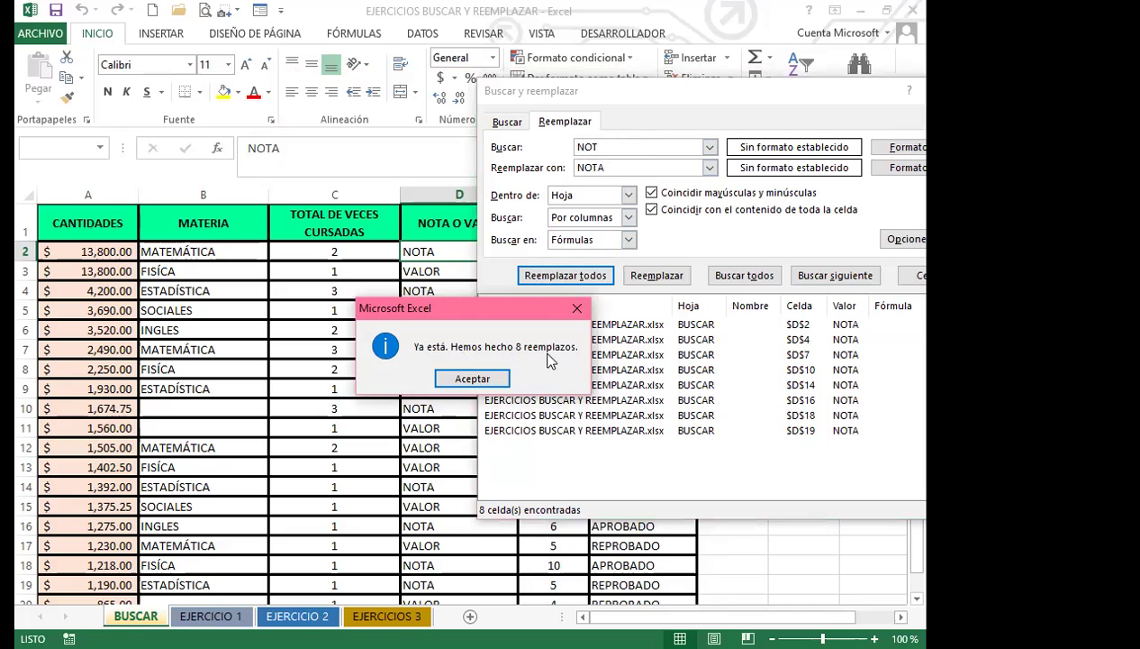
pyautogui.click(474, 379)
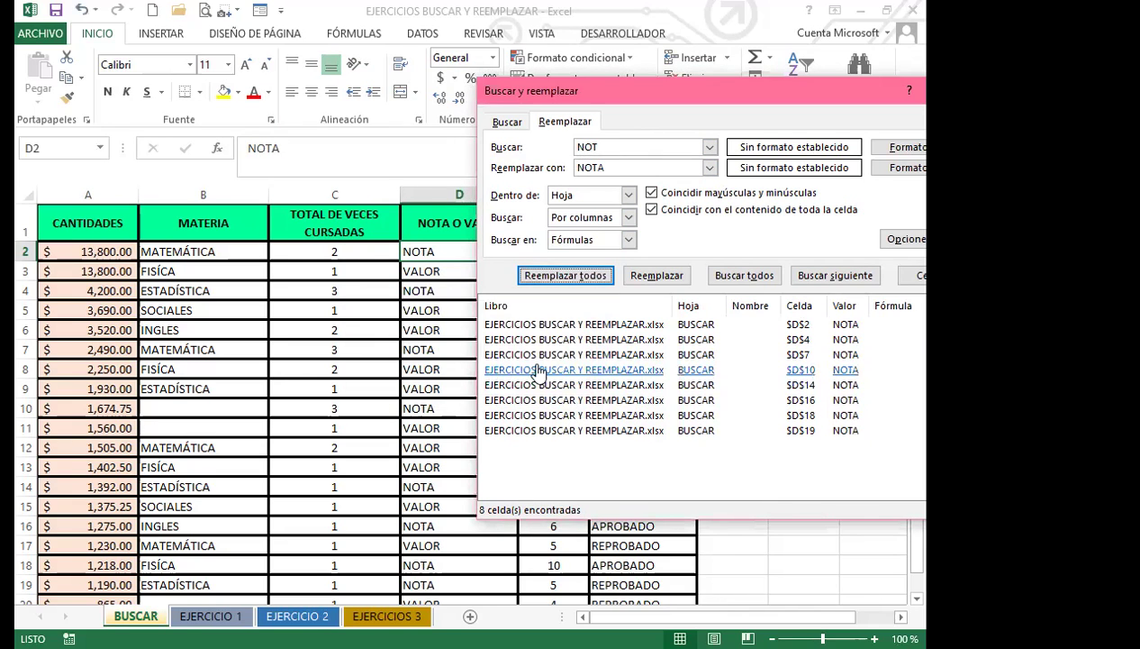
# Review the replaced entries in the results list, close the dialog, and check the NOTA O VALOR column.
pyautogui.moveTo(782, 96); pyautogui.dragTo(477, 92)
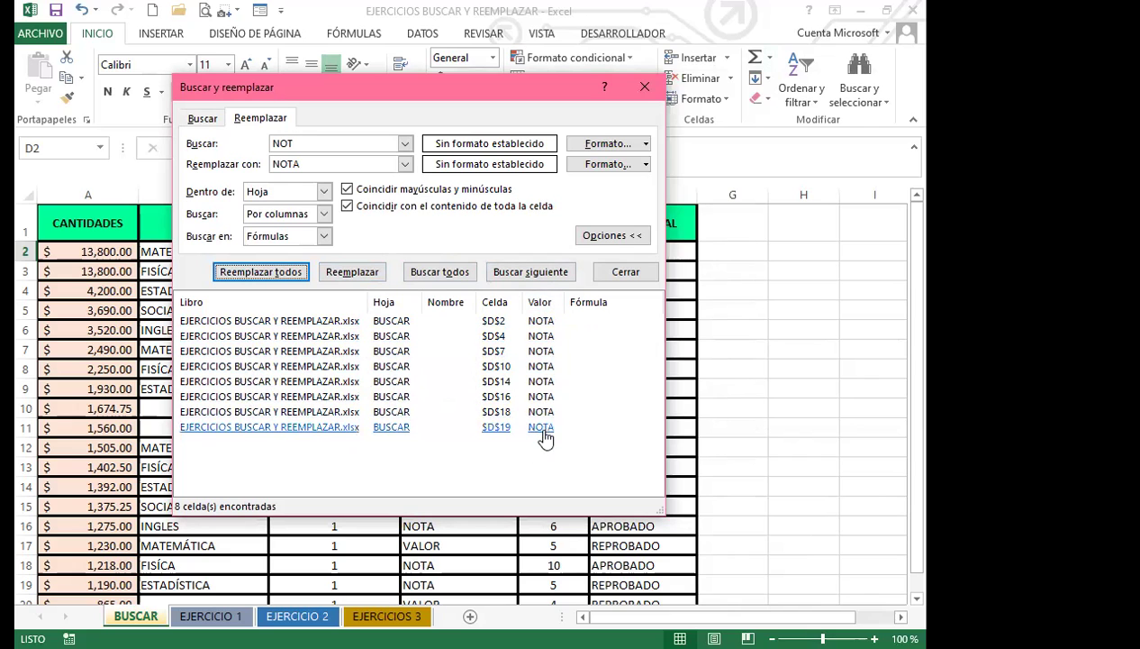
pyautogui.click(645, 88)
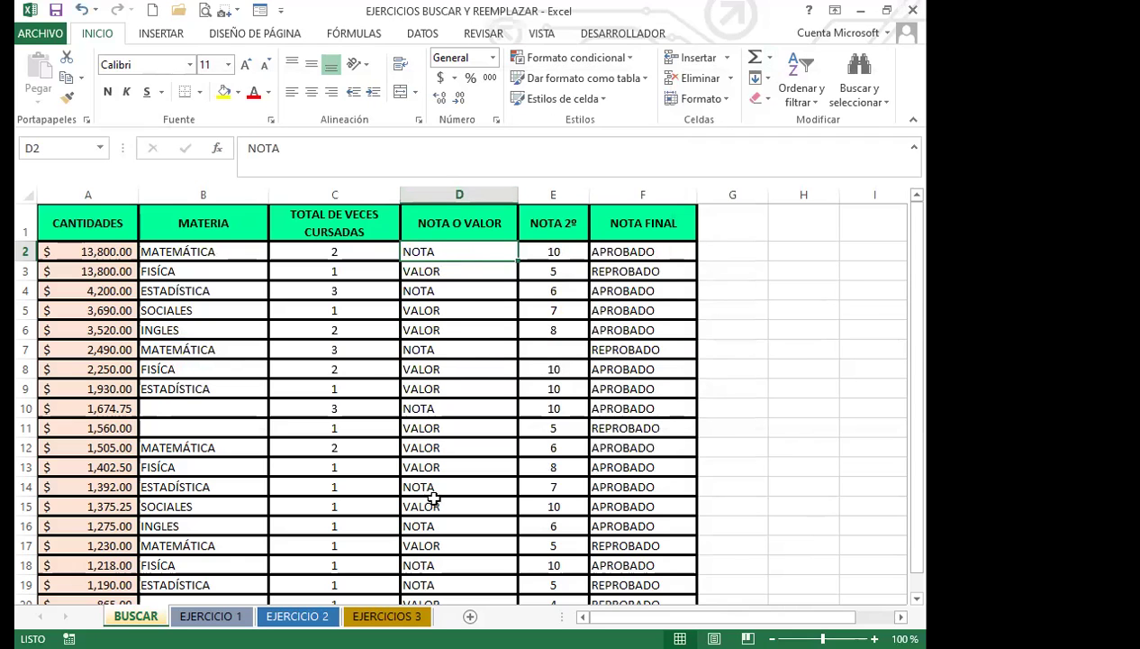
pyautogui.scroll(-3, 434, 498)
pyautogui.scroll(3, 446, 469)
# Compare the MATERIA entry in B2 with the NOTA O VALOR entry in D2, ending on cell D4.
pyautogui.click(212, 254)
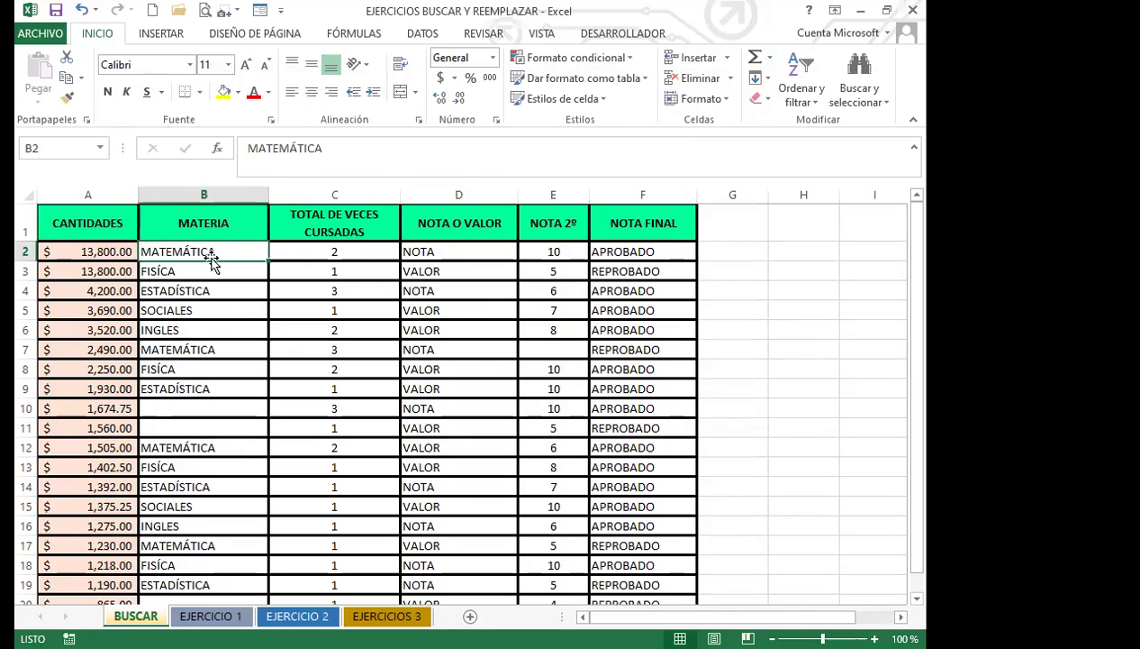
pyautogui.click(487, 251)
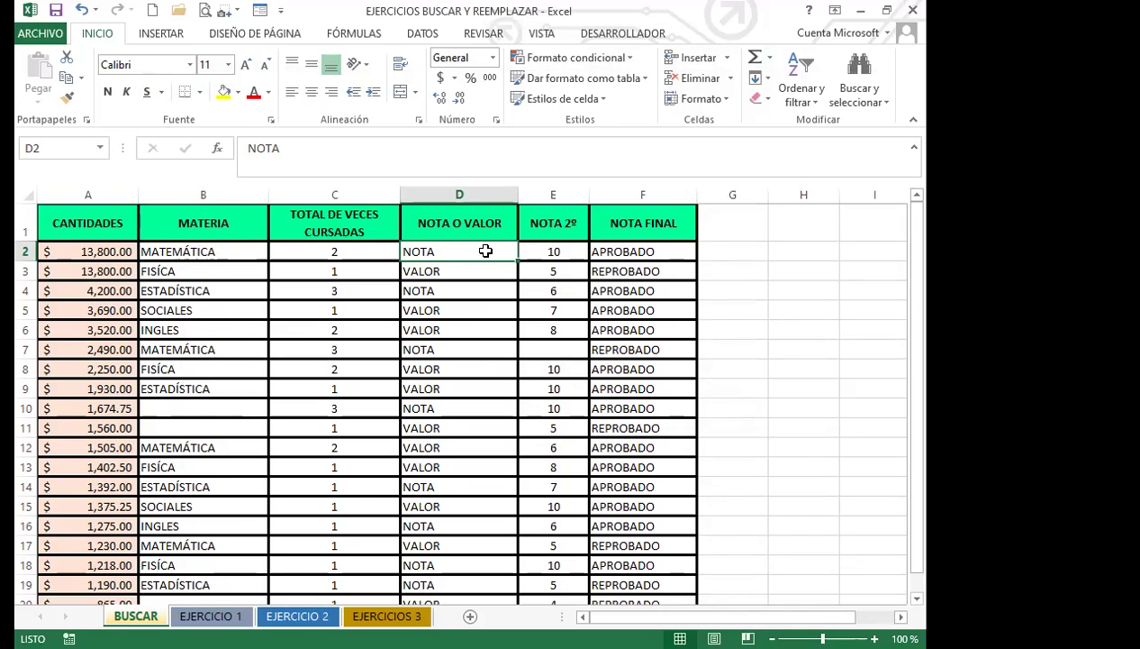
pyautogui.click(232, 254)
pyautogui.click(437, 255)
pyautogui.click(224, 252)
pyautogui.click(440, 246)
pyautogui.click(444, 290)
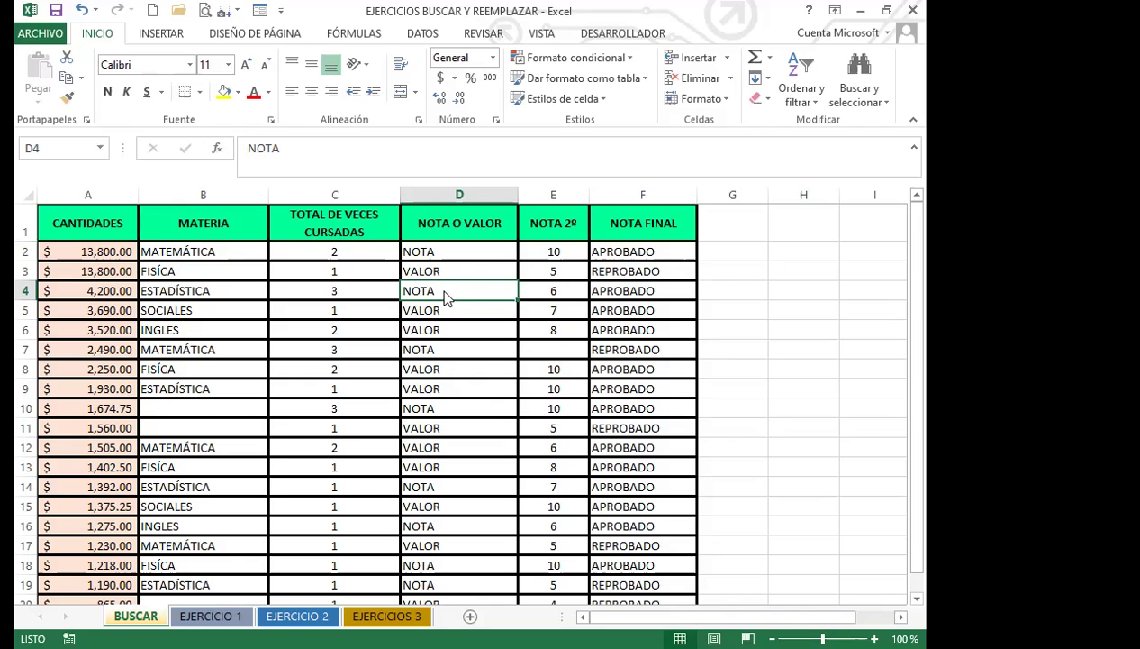
# Open Find and Replace with an empty search term and move the dialog so the first header cells remain accessible.
pyautogui.hotkey('ctrl', 'b')
pyautogui.press('BackSpace')
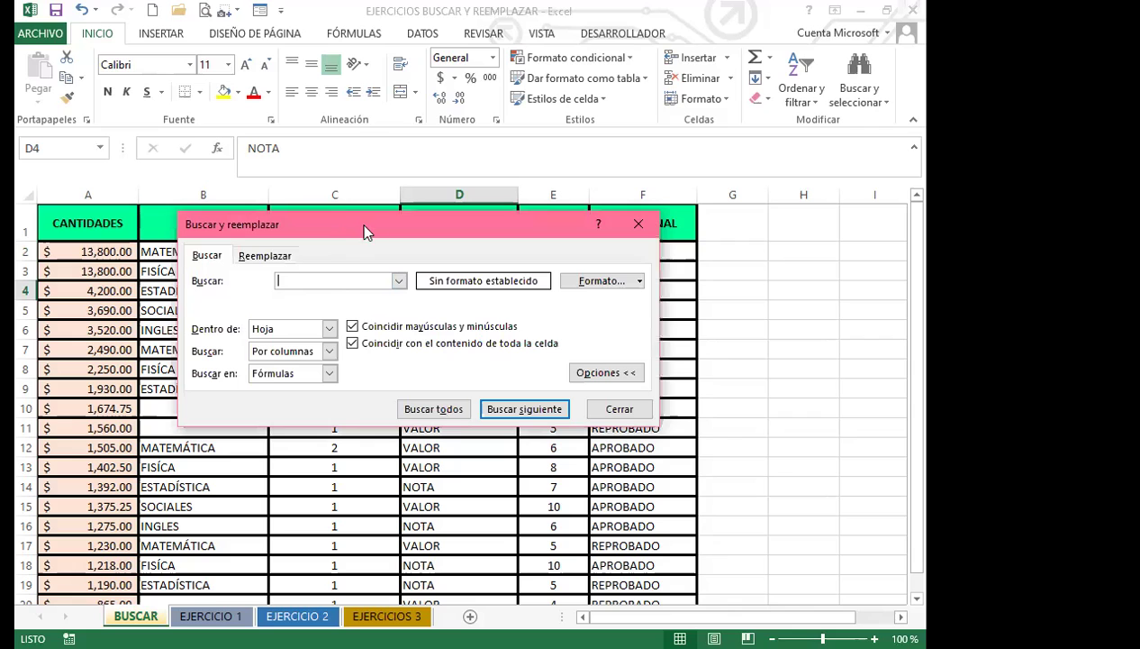
pyautogui.moveTo(343, 216); pyautogui.dragTo(643, 158)
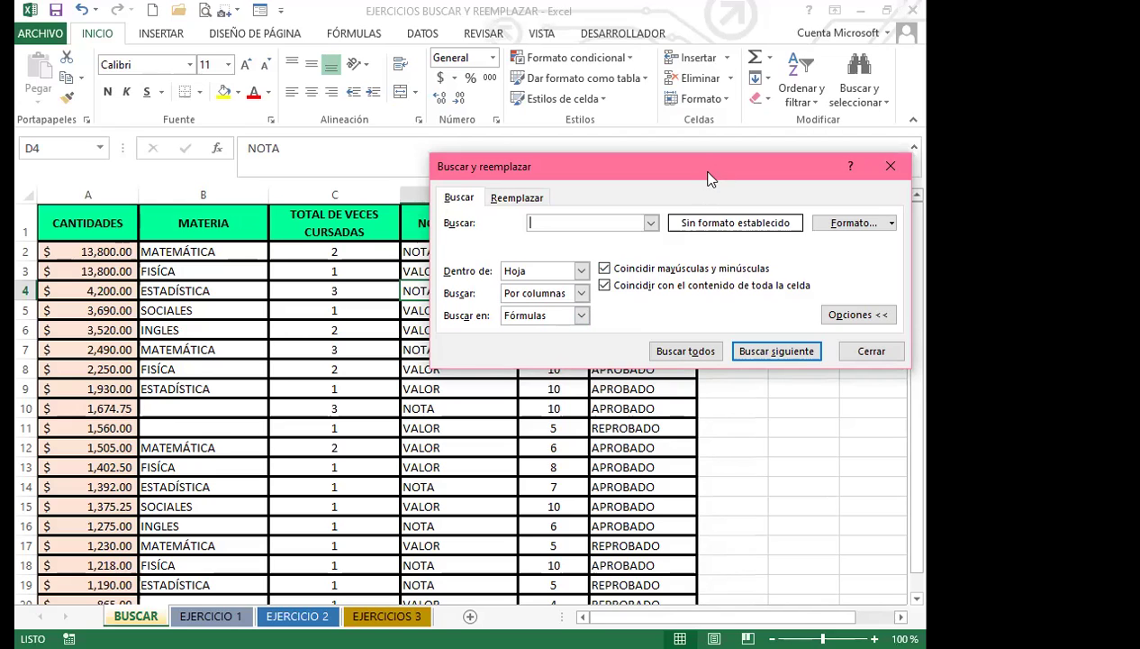
pyautogui.moveTo(708, 179); pyautogui.dragTo(418, 382)
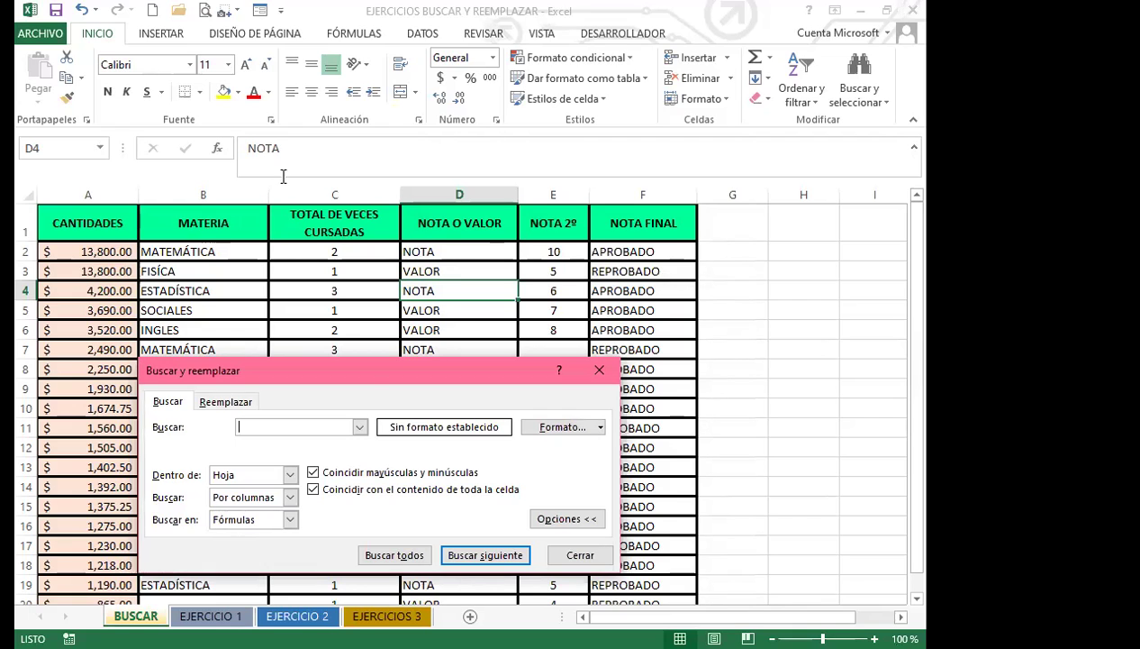
pyautogui.moveTo(407, 369); pyautogui.dragTo(653, 158)
pyautogui.click(534, 216)
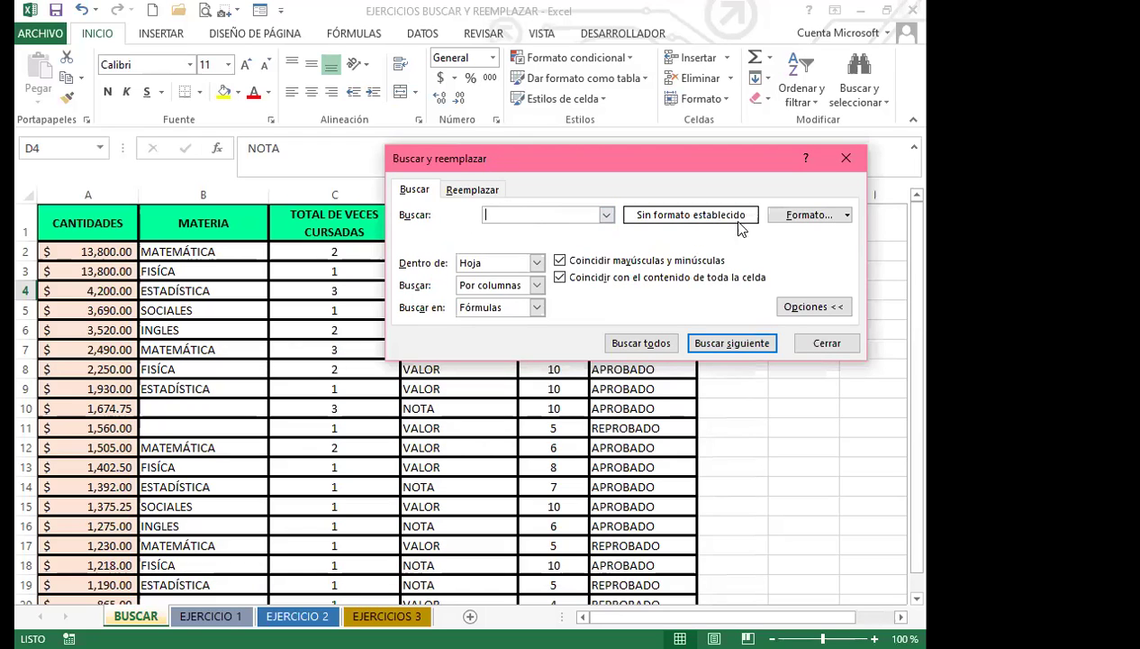
# Set the search format by sampling the green CANTIDADES header cell A1.
pyautogui.click(847, 216)
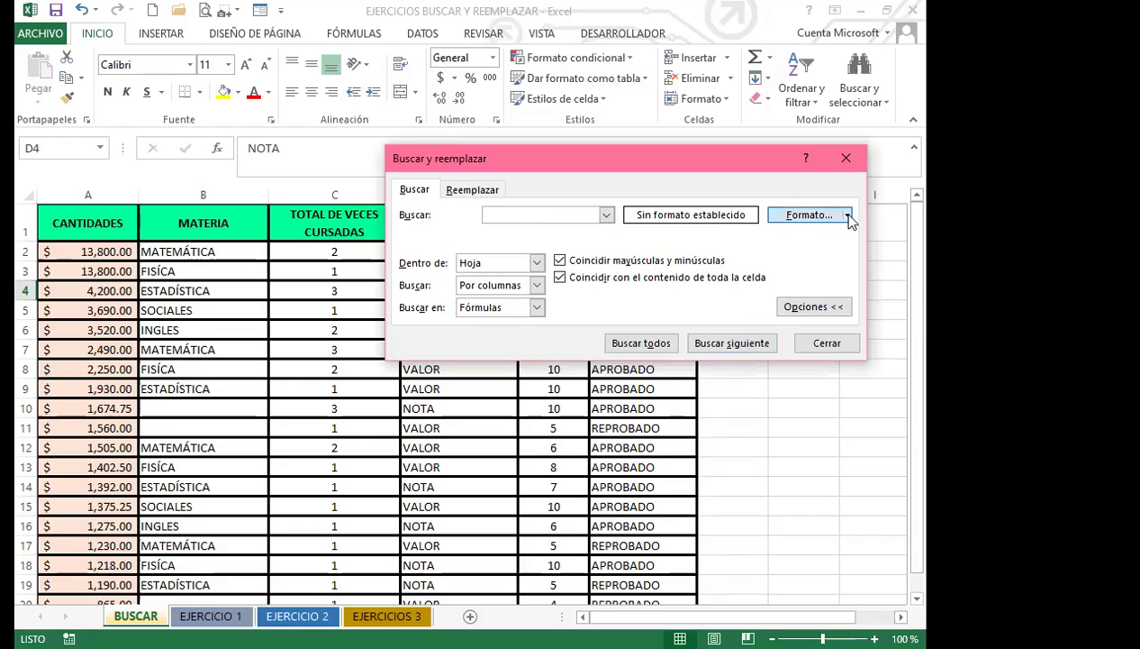
pyautogui.click(848, 216)
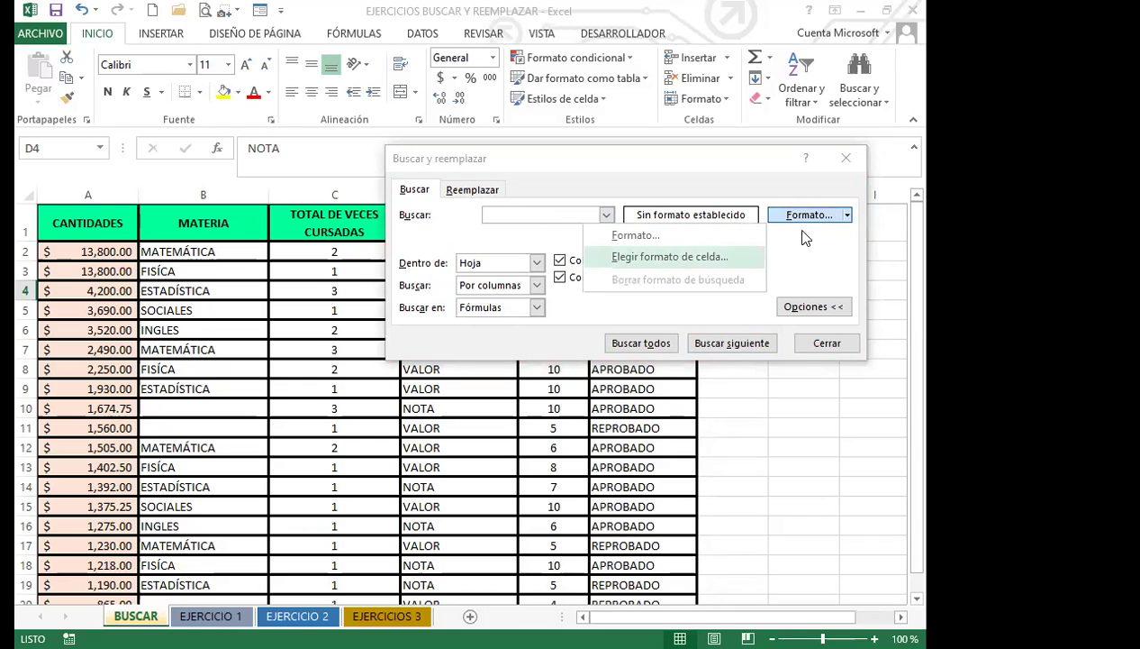
pyautogui.click(645, 260)
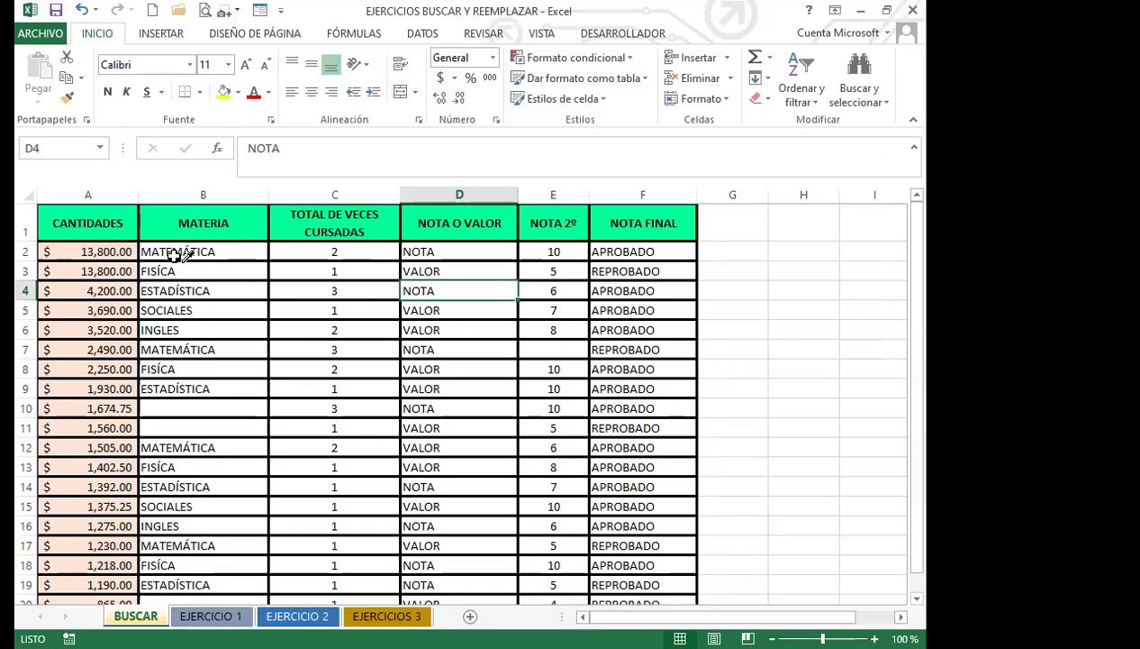
pyautogui.click(83, 223)
pyautogui.hotkey('ctrl', 'b')
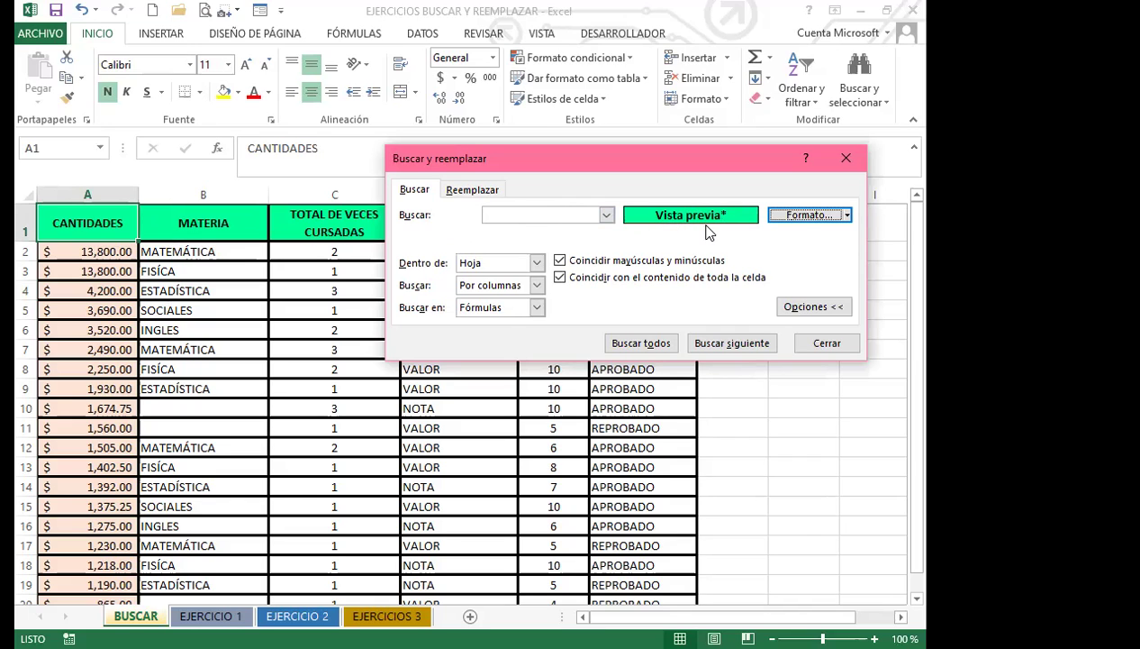
# Switch to the replace options and clear the NOTA replacement text.
pyautogui.click(469, 191)
pyautogui.click(522, 236)
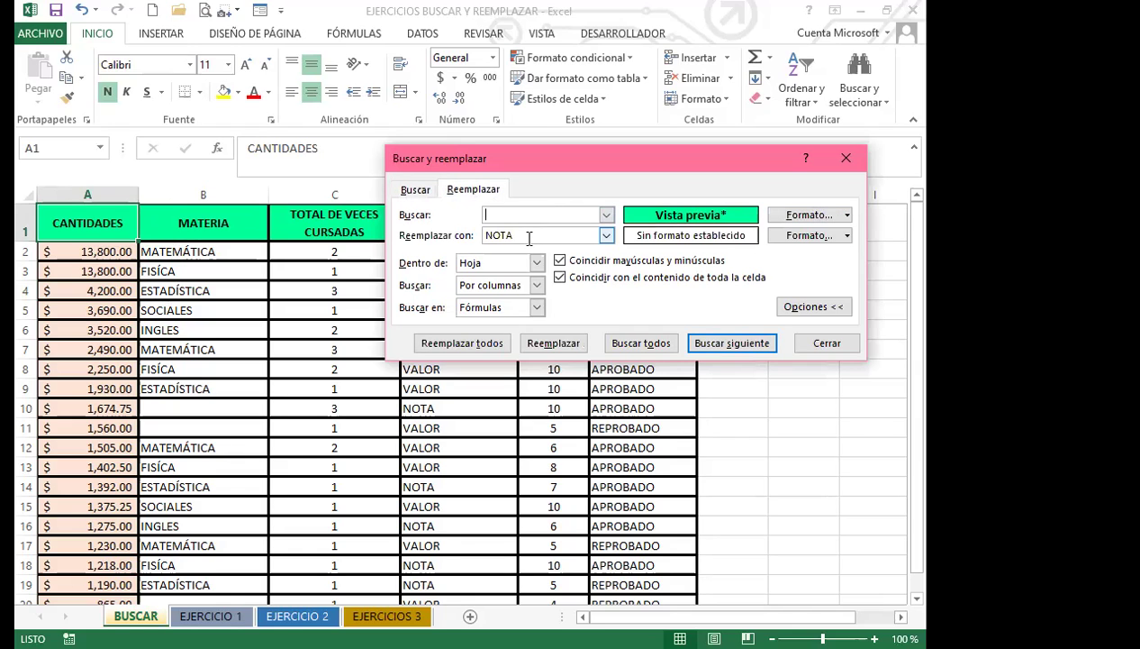
pyautogui.moveTo(523, 234); pyautogui.dragTo(433, 231)
pyautogui.press('BackSpace')
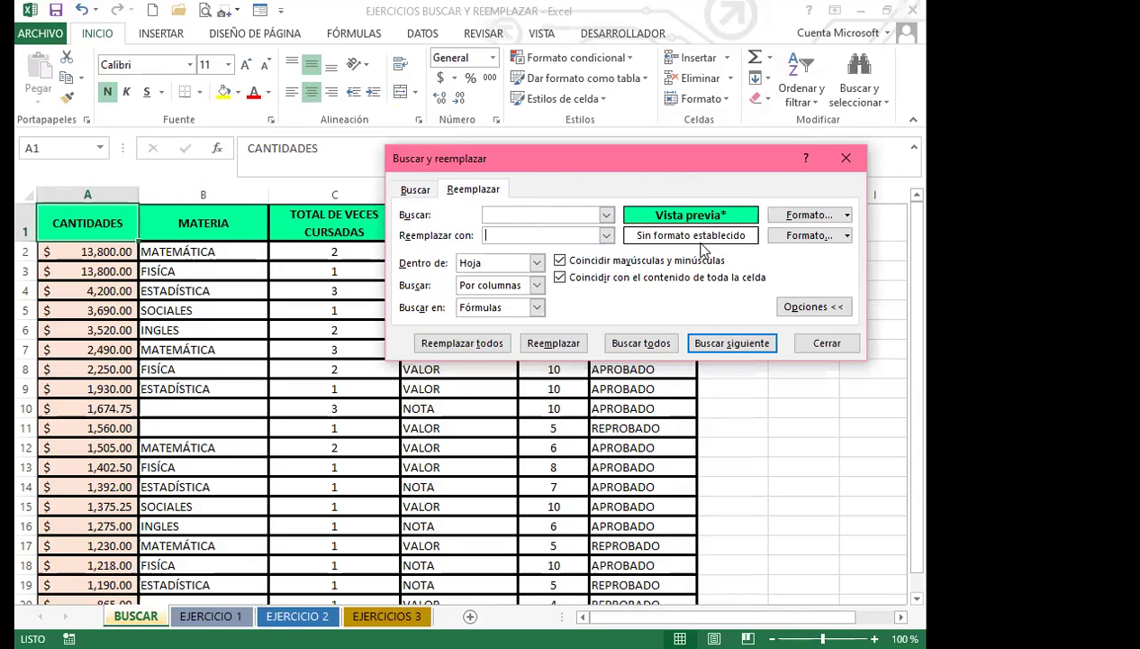
pyautogui.click(522, 233)
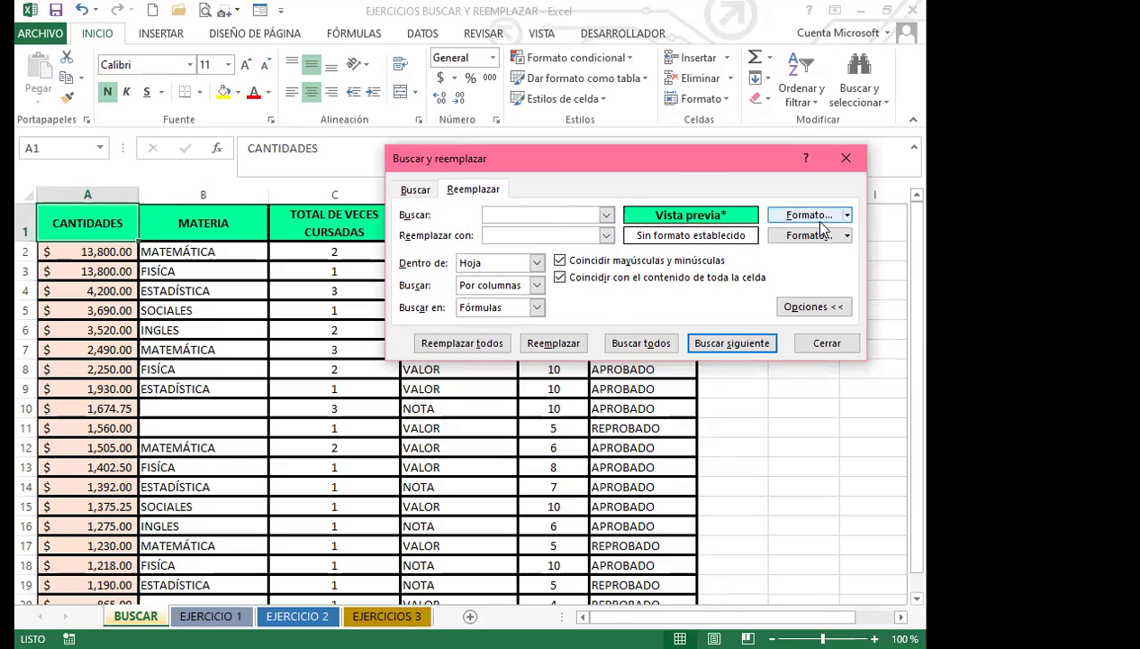
# Set the replacement format to a horizontal two-colour gradient fill from dark green to pale green.
pyautogui.click(847, 235)
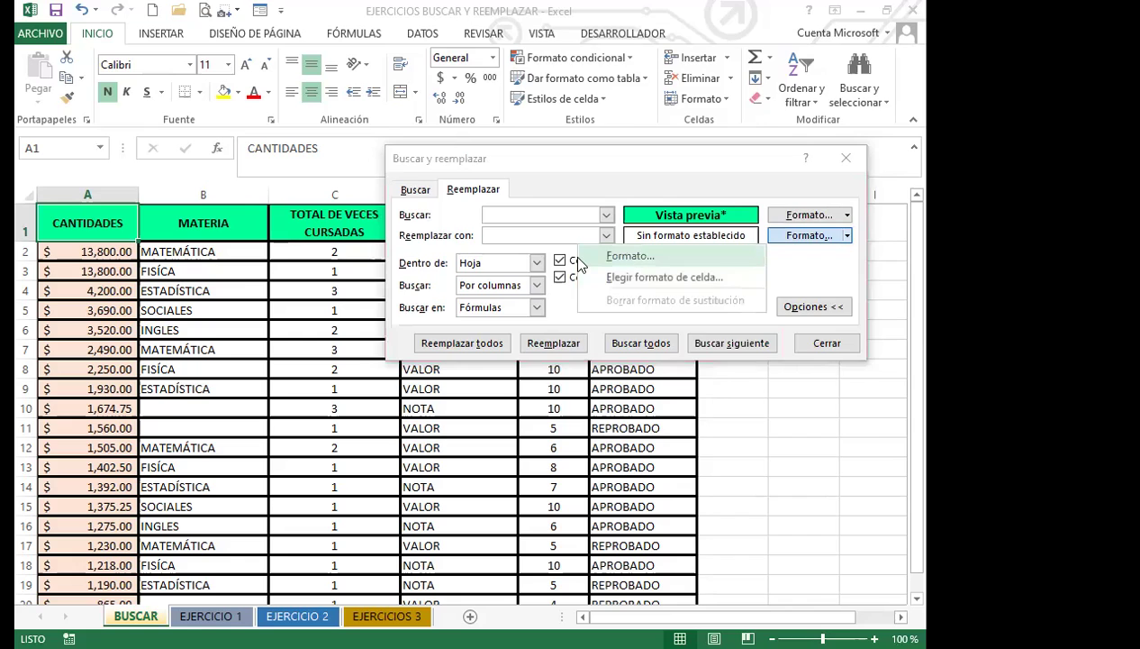
pyautogui.click(628, 257)
pyautogui.moveTo(648, 36); pyautogui.dragTo(511, 113)
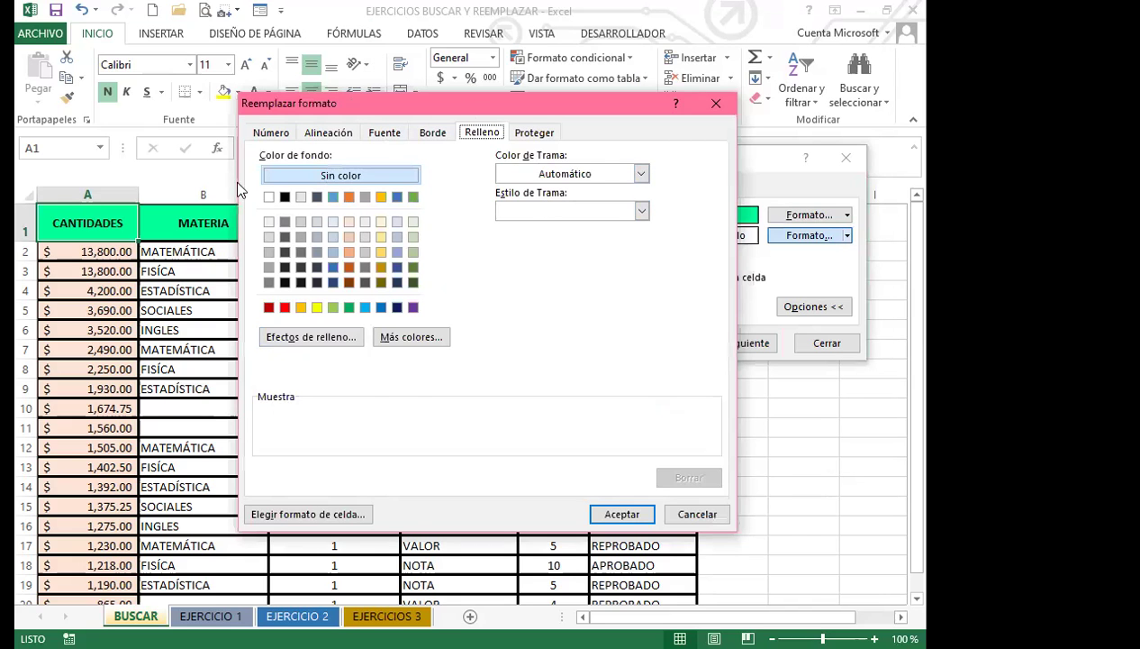
pyautogui.click(311, 336)
pyautogui.click(702, 132)
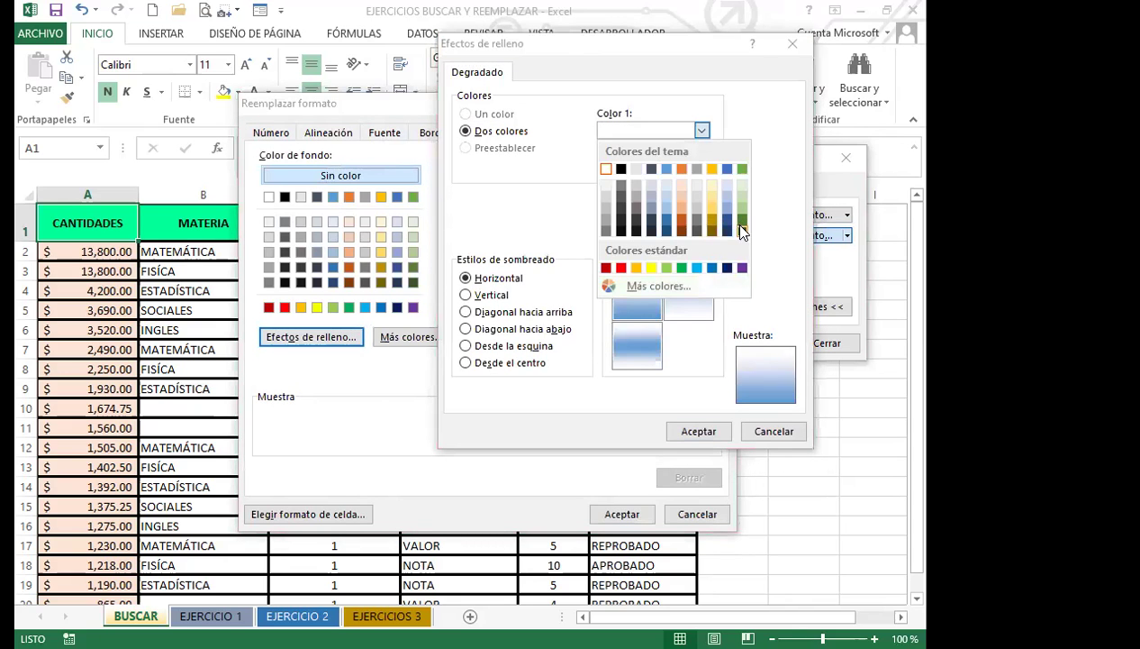
pyautogui.click(742, 229)
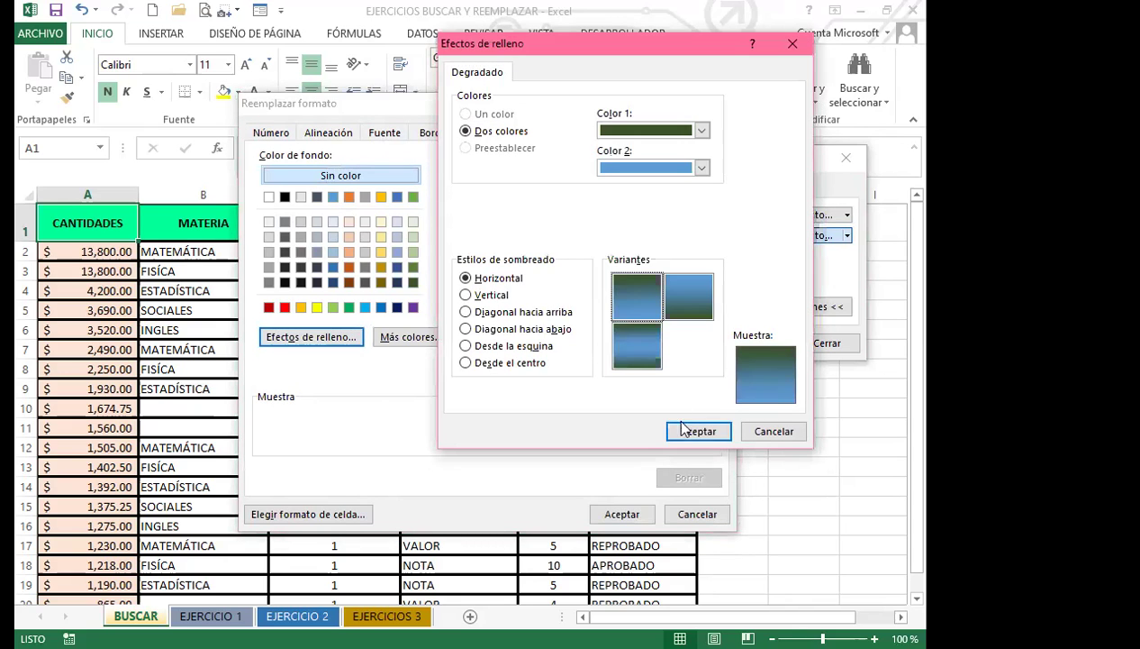
pyautogui.click(702, 168)
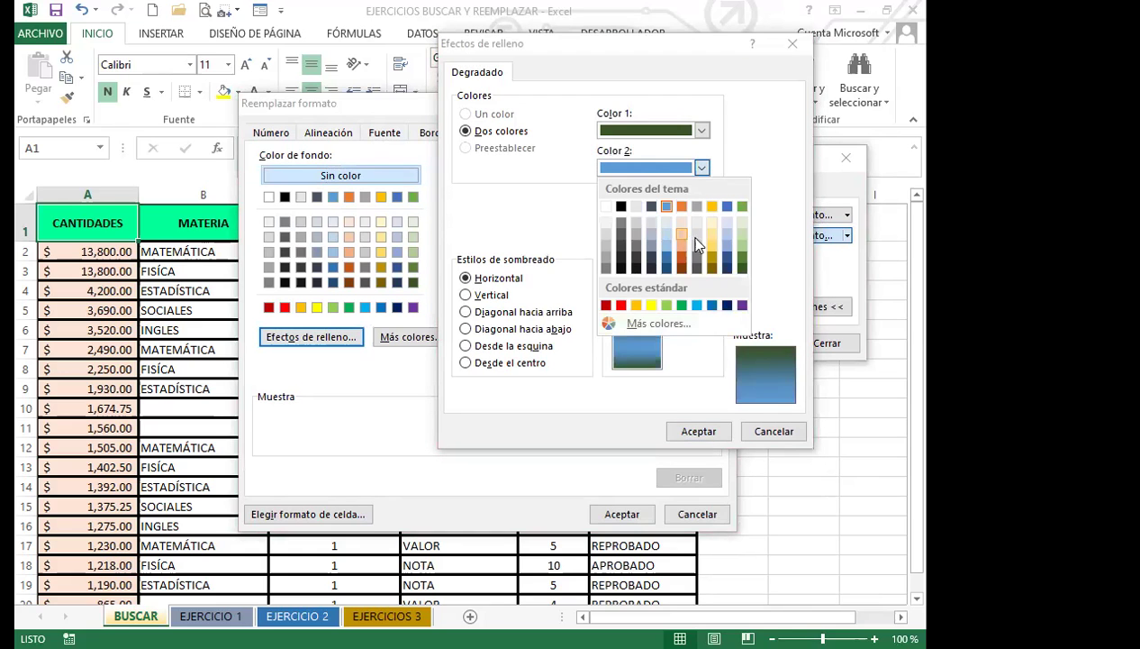
pyautogui.click(697, 227)
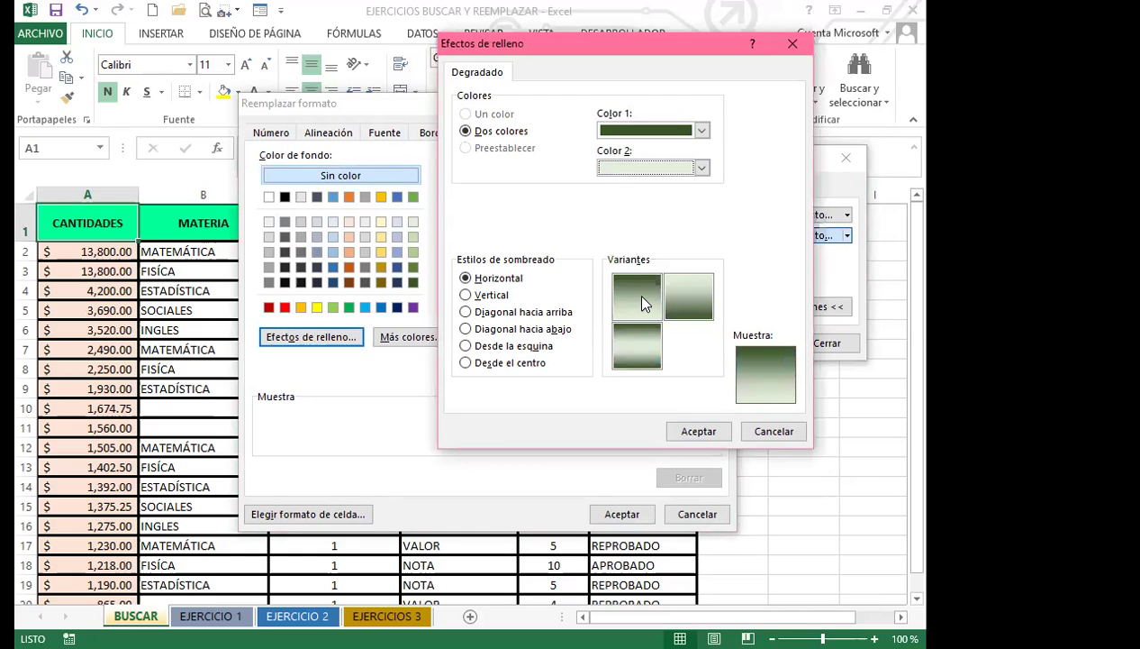
pyautogui.click(699, 432)
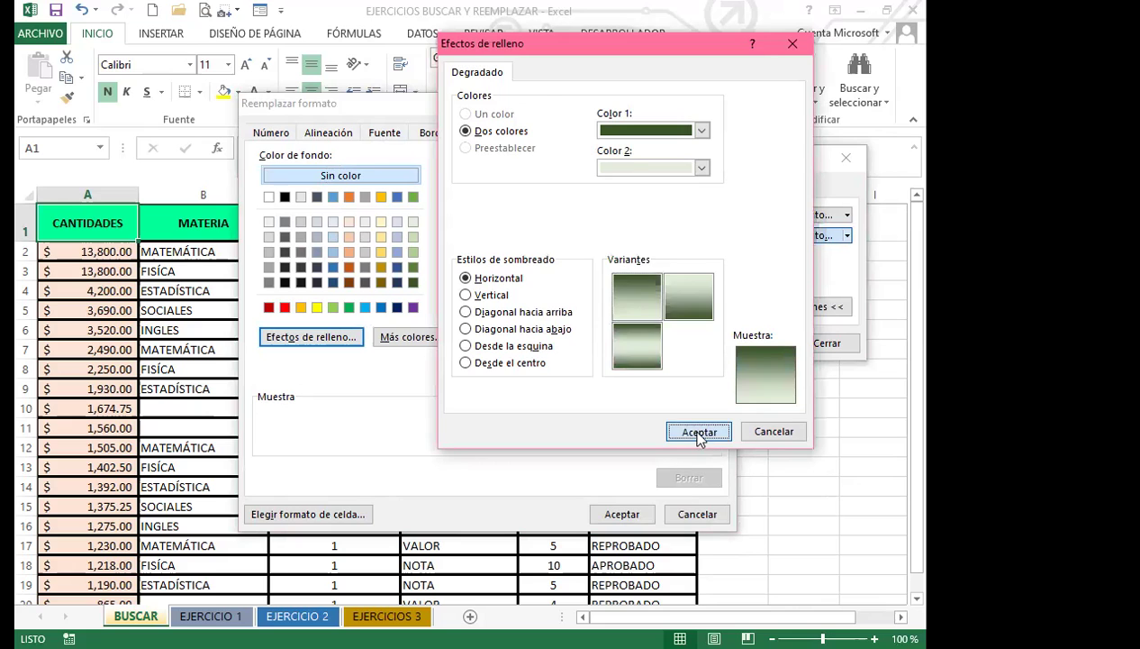
pyautogui.click(622, 513)
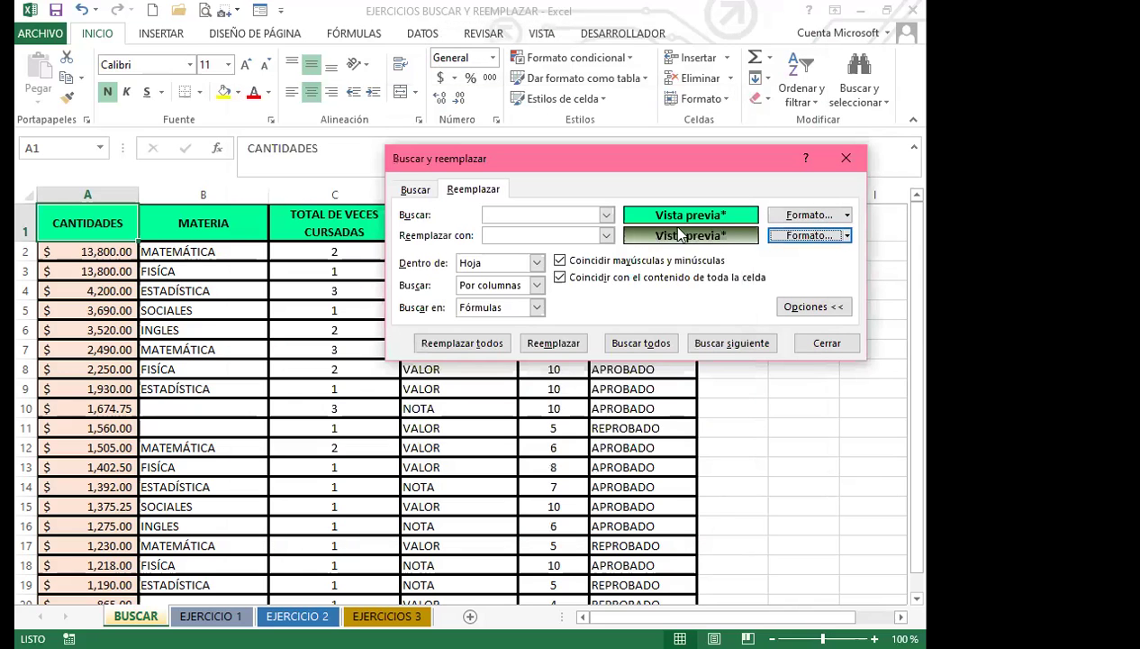
# Replace all cells matching the green header format with the gradient format, then close the dialog.
pyautogui.click(412, 191)
pyautogui.click(463, 193)
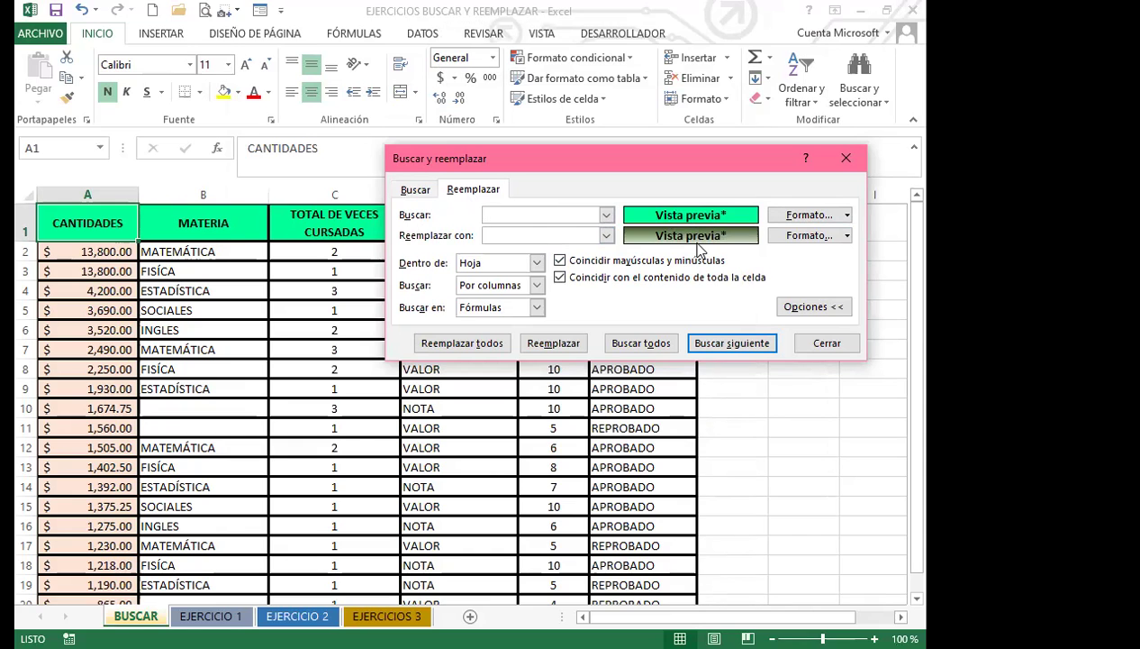
pyautogui.click(461, 345)
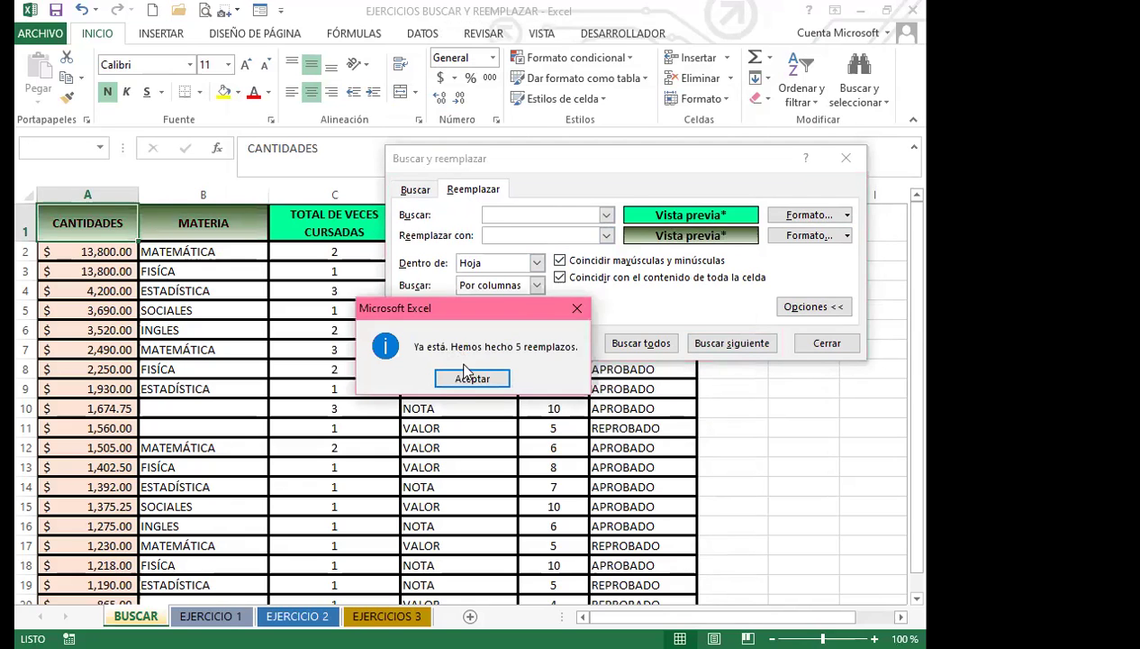
pyautogui.click(467, 379)
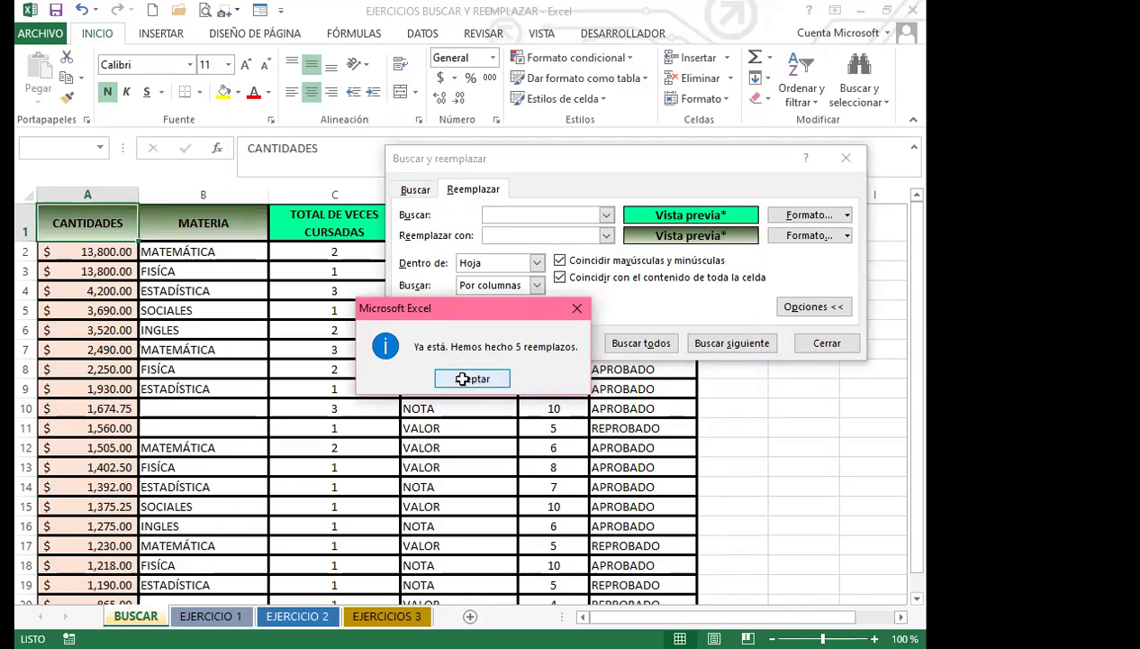
pyautogui.click(848, 159)
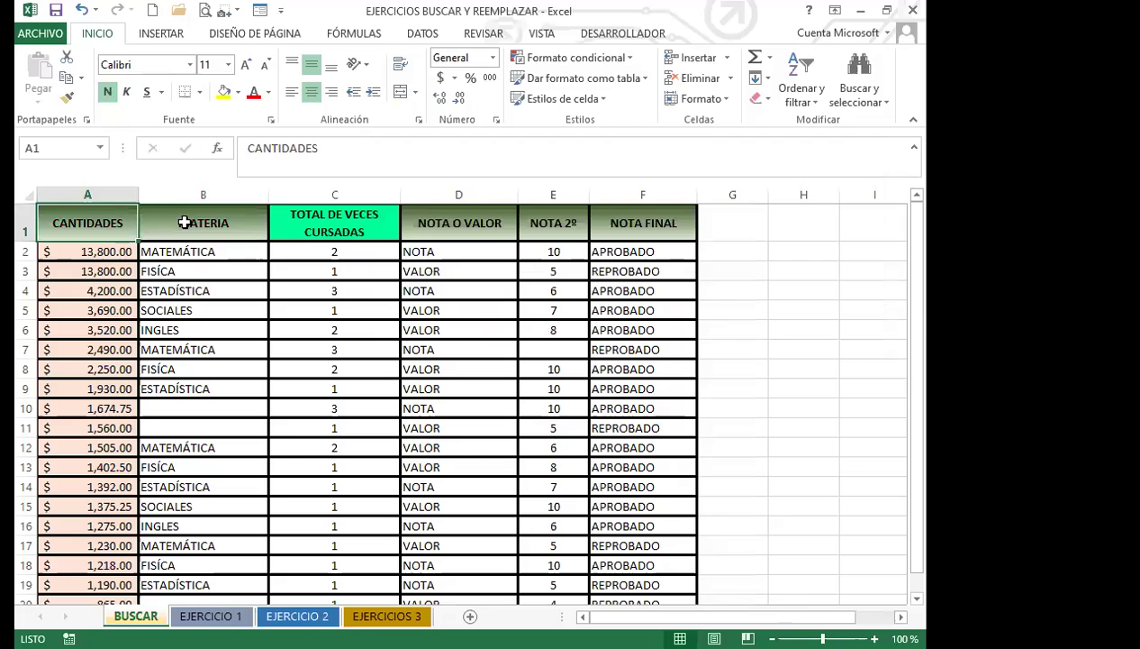
# Check the new gradient fill on the CANTIDADES, MATERIA, NOTA O VALOR, NOTA 2º and NOTA FINAL headers.
pyautogui.click(184, 223)
pyautogui.click(459, 223)
pyautogui.click(553, 222)
pyautogui.click(631, 222)
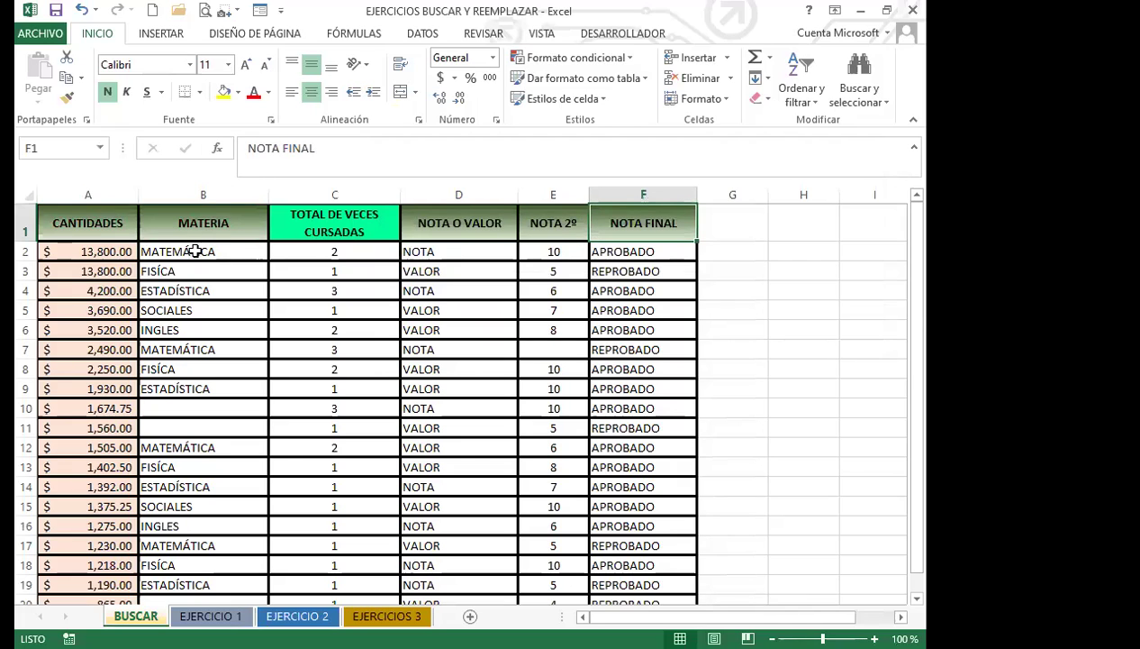
pyautogui.click(201, 224)
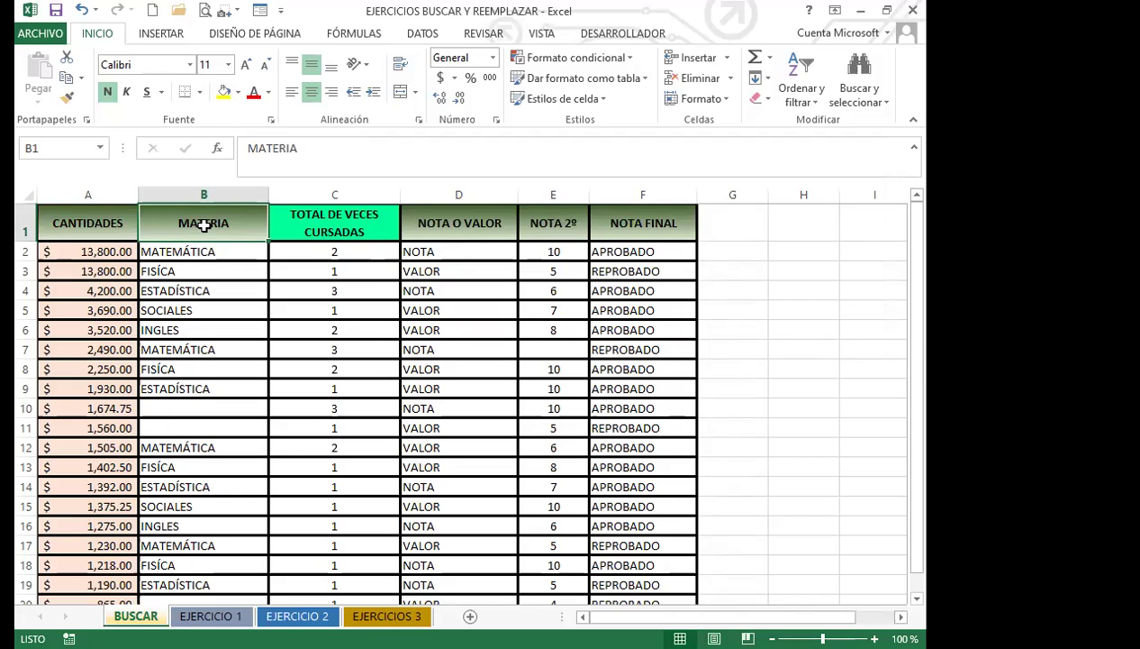
pyautogui.click(107, 229)
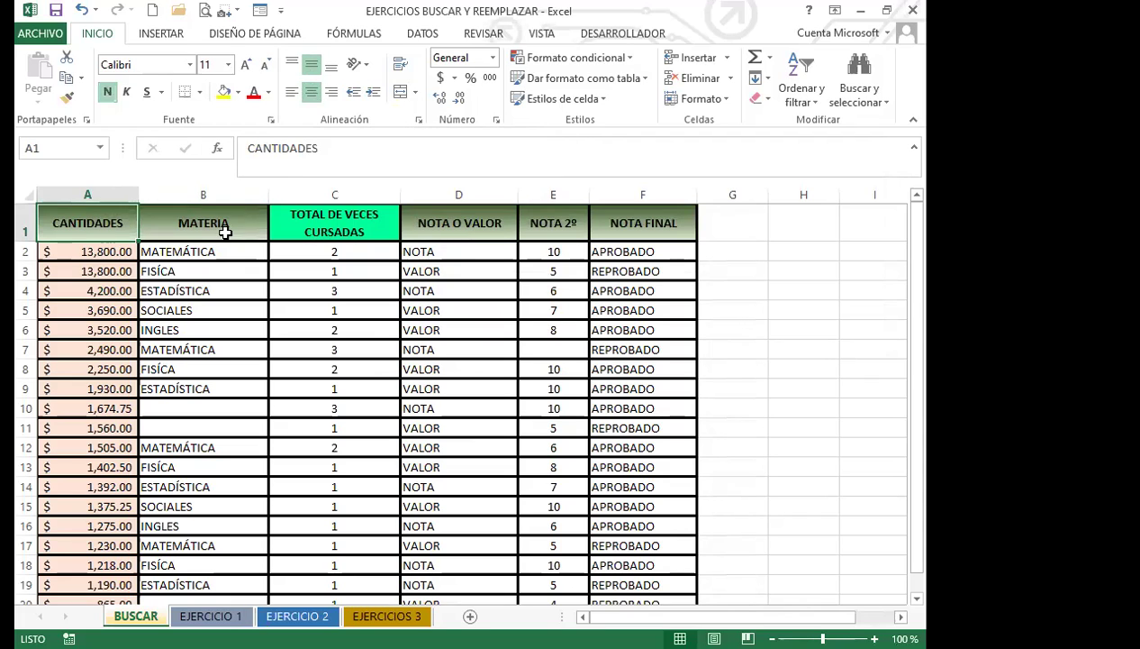
pyautogui.click(223, 220)
pyautogui.click(435, 245)
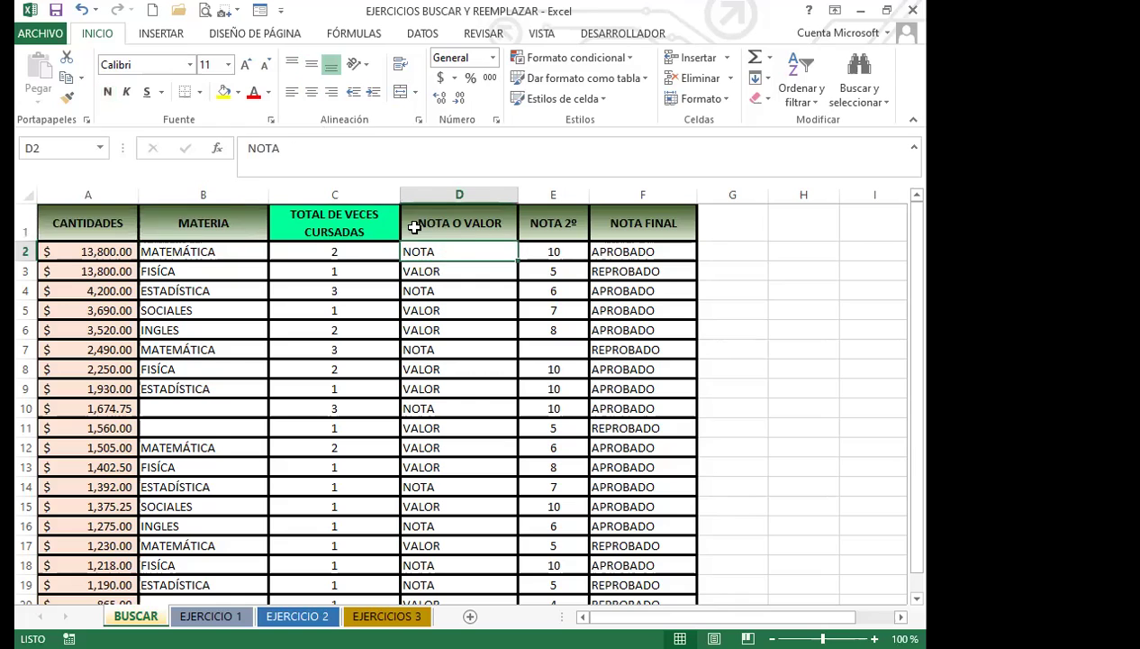
pyautogui.click(437, 222)
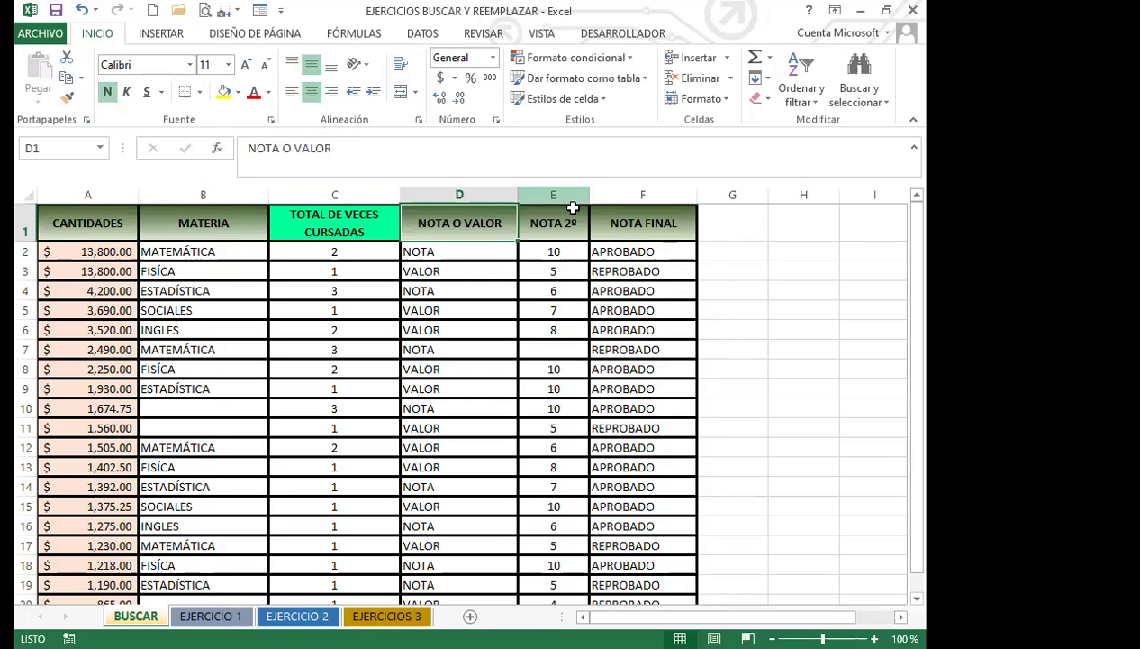
pyautogui.click(563, 217)
pyautogui.click(612, 224)
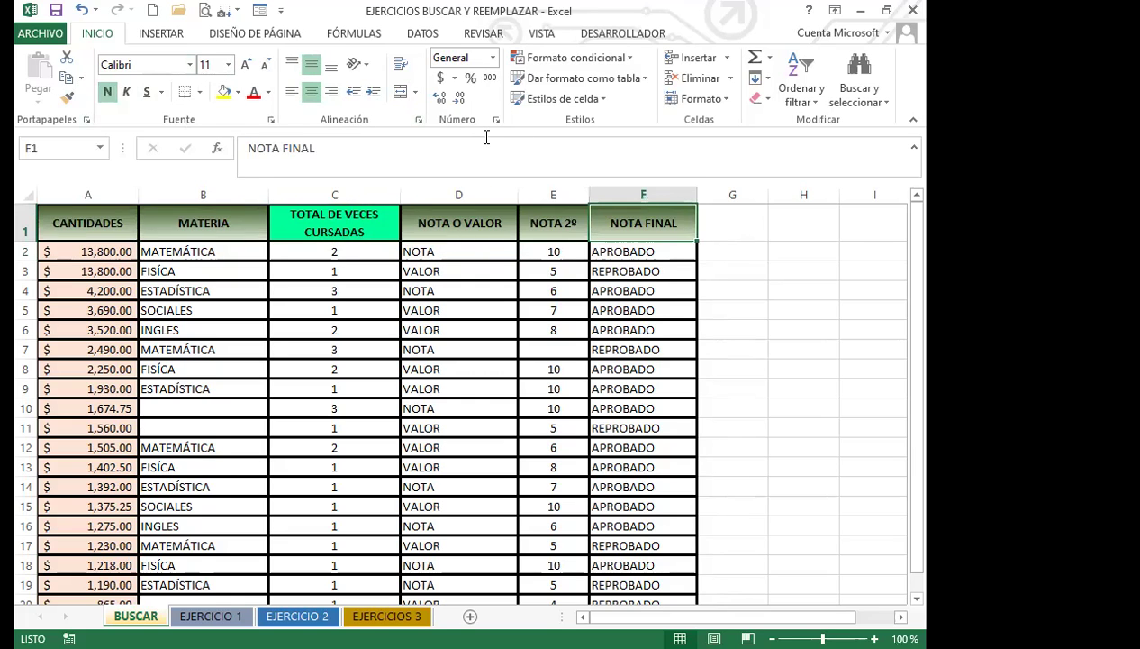
# Compare the formatting of the TOTAL DE VECES CURSADAS header in C1 with the headers in D1, E1 and F1.
pyautogui.click(347, 220)
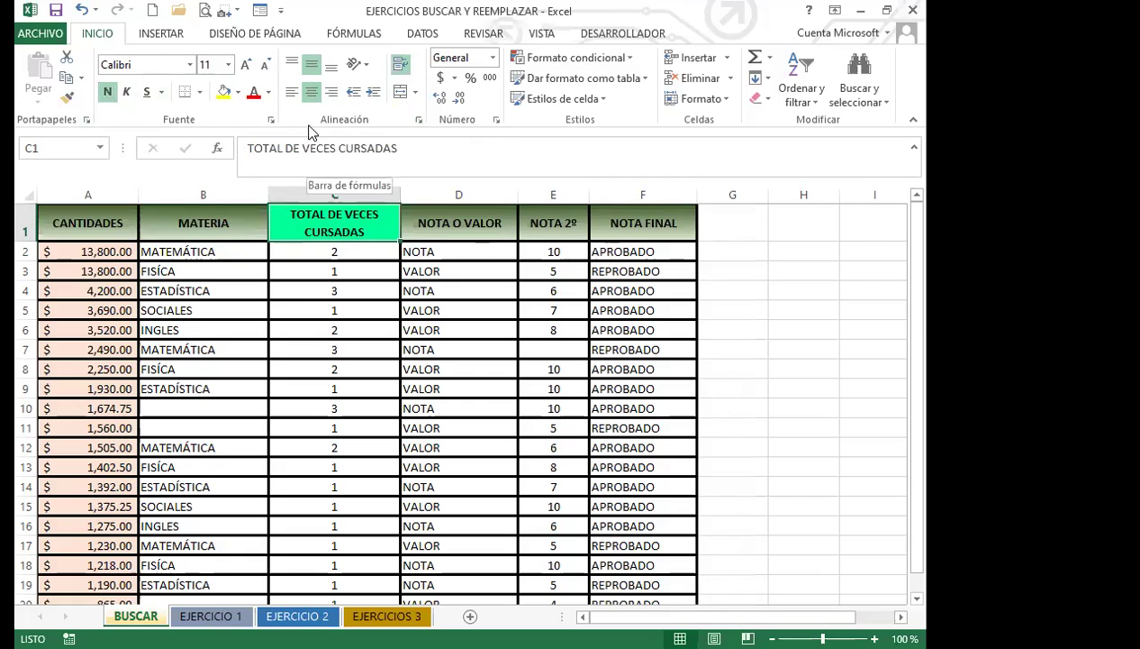
pyautogui.click(461, 220)
pyautogui.click(553, 223)
pyautogui.click(637, 224)
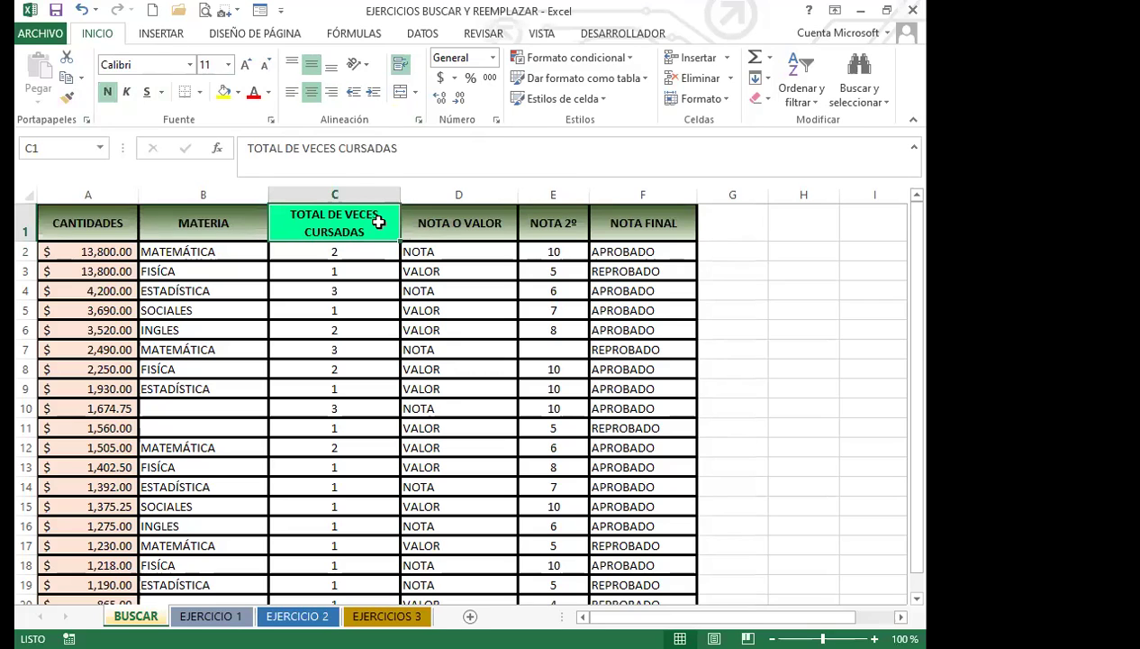
pyautogui.click(440, 230)
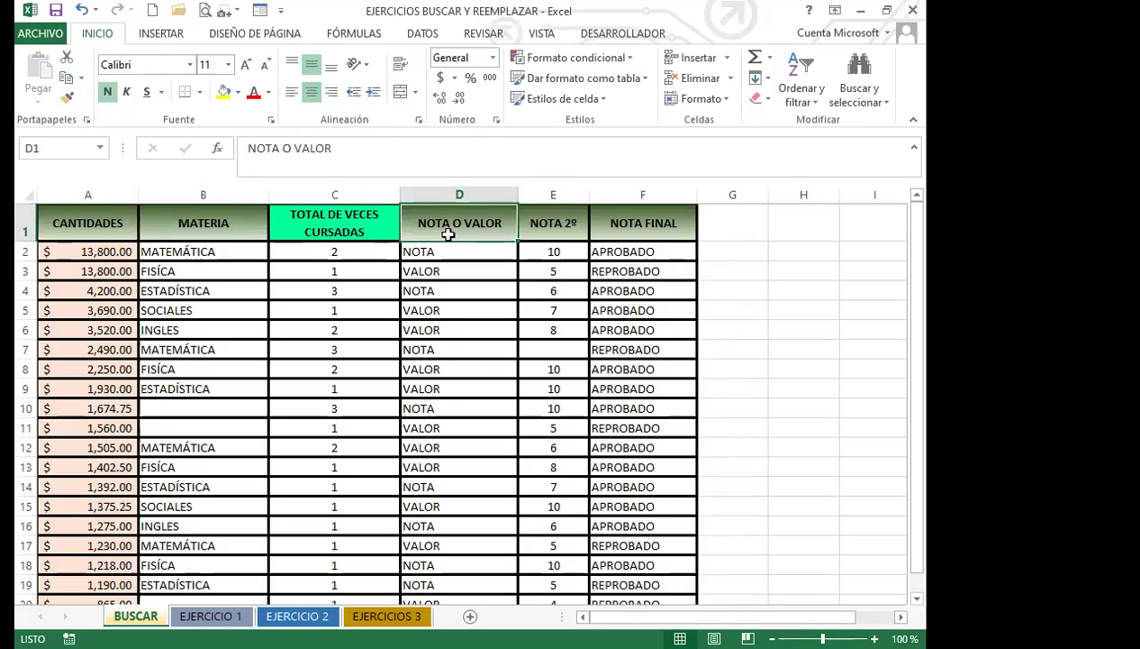
pyautogui.click(374, 232)
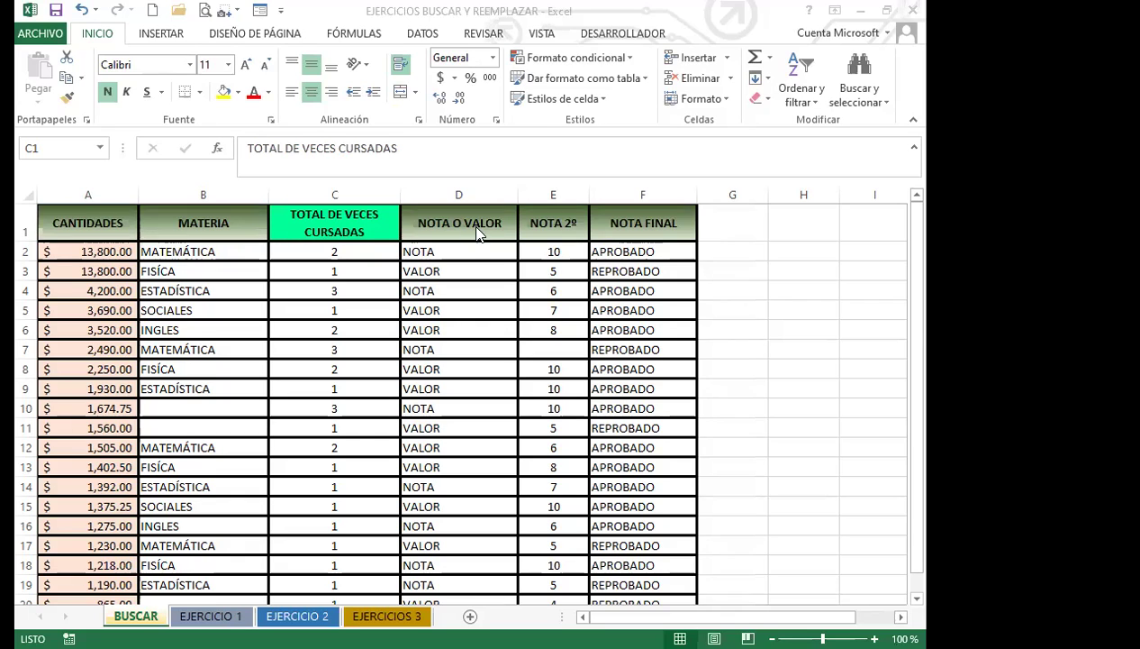
# Widen column C so the TOTAL DE VECES CURSADAS header fits on one line.
pyautogui.click(324, 232)
pyautogui.click(387, 228)
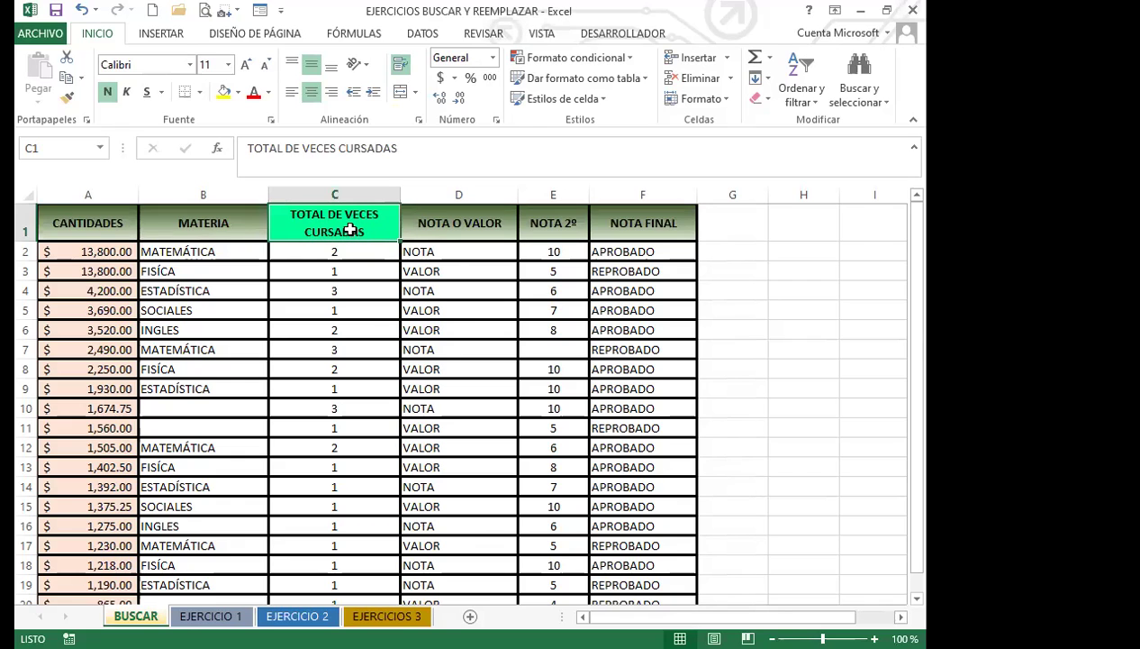
pyautogui.moveTo(403, 194); pyautogui.dragTo(542, 195)
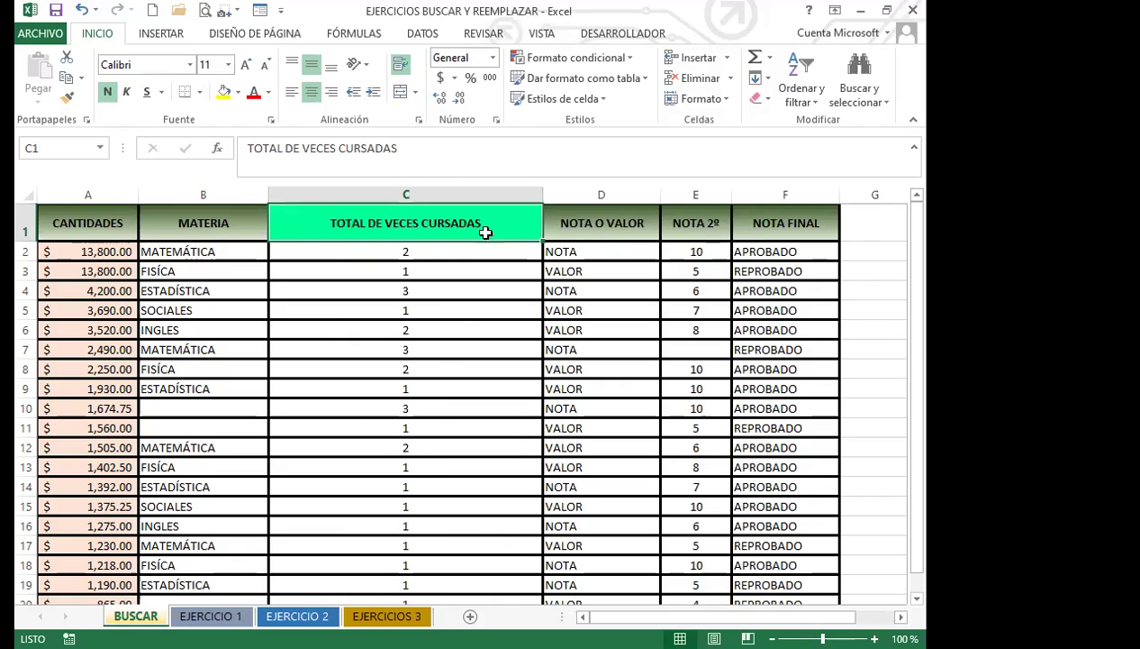
# Narrow column C and make row 1 taller so the TOTAL DE VECES CURSADAS header shows on two lines.
pyautogui.click(418, 148)
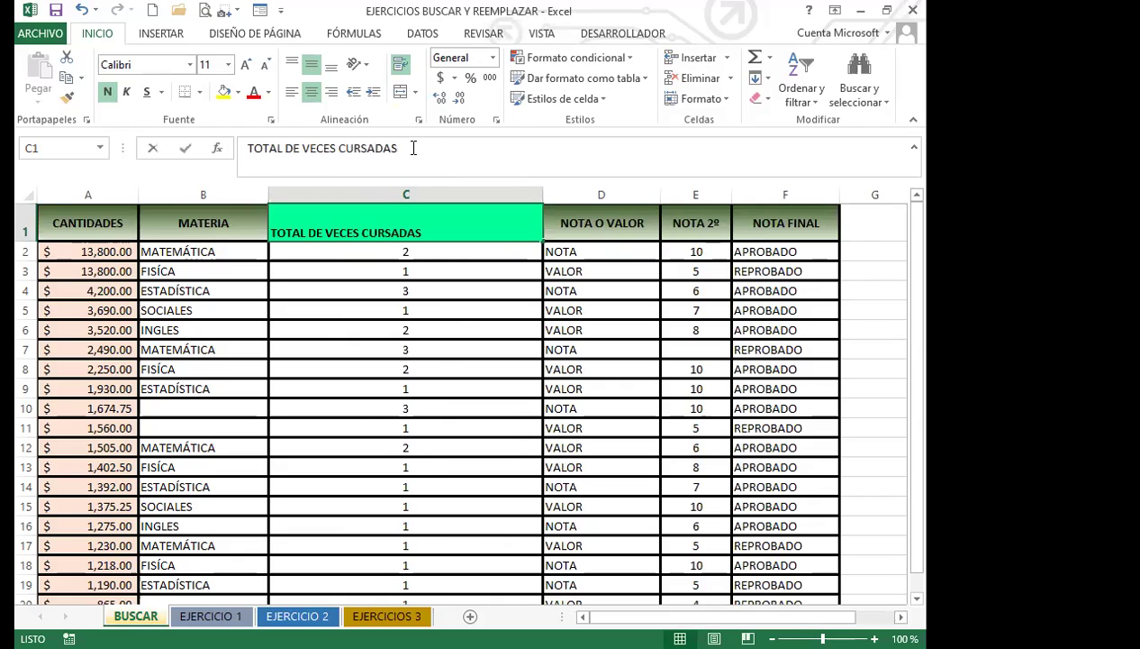
pyautogui.click(425, 265)
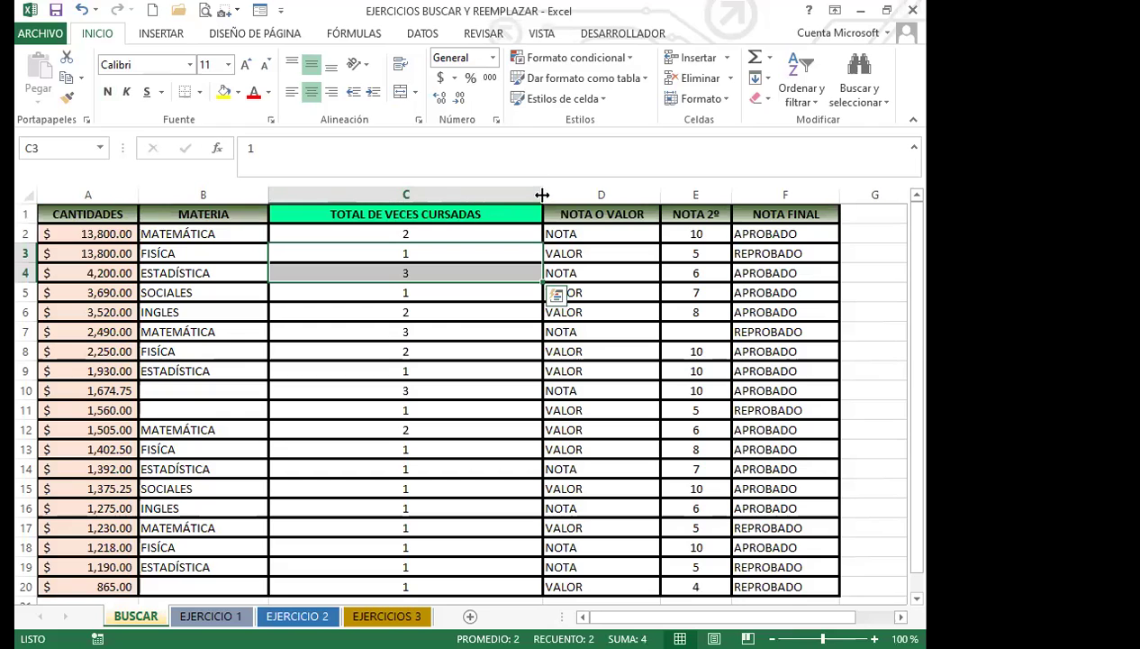
pyautogui.moveTo(542, 194); pyautogui.dragTo(396, 192)
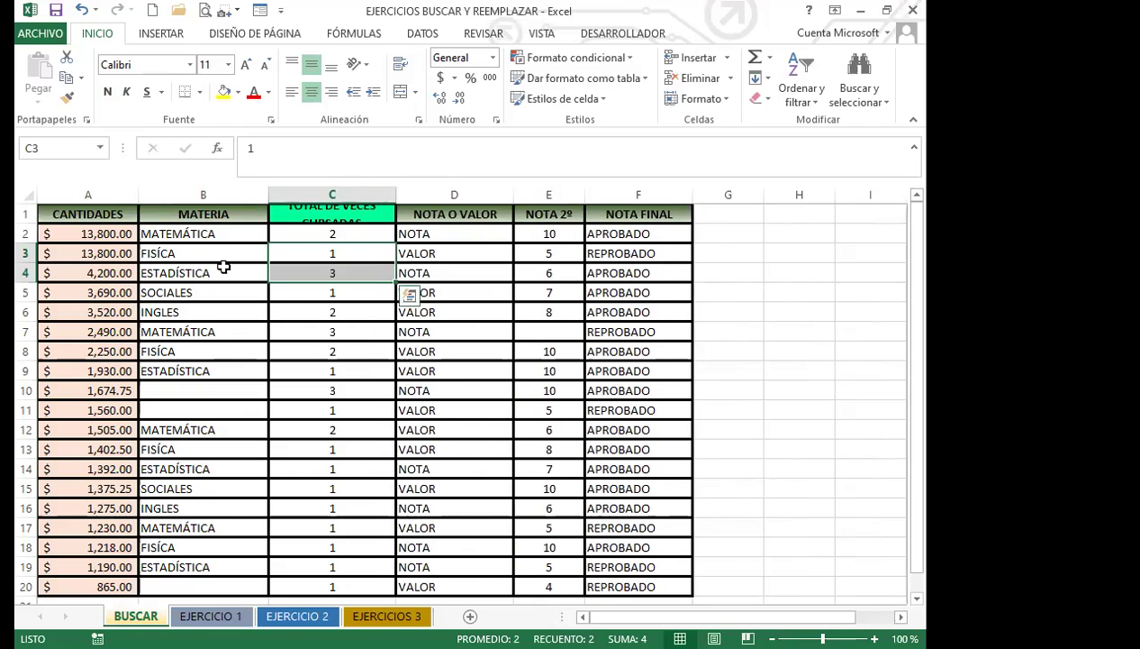
pyautogui.moveTo(24, 222); pyautogui.dragTo(32, 249)
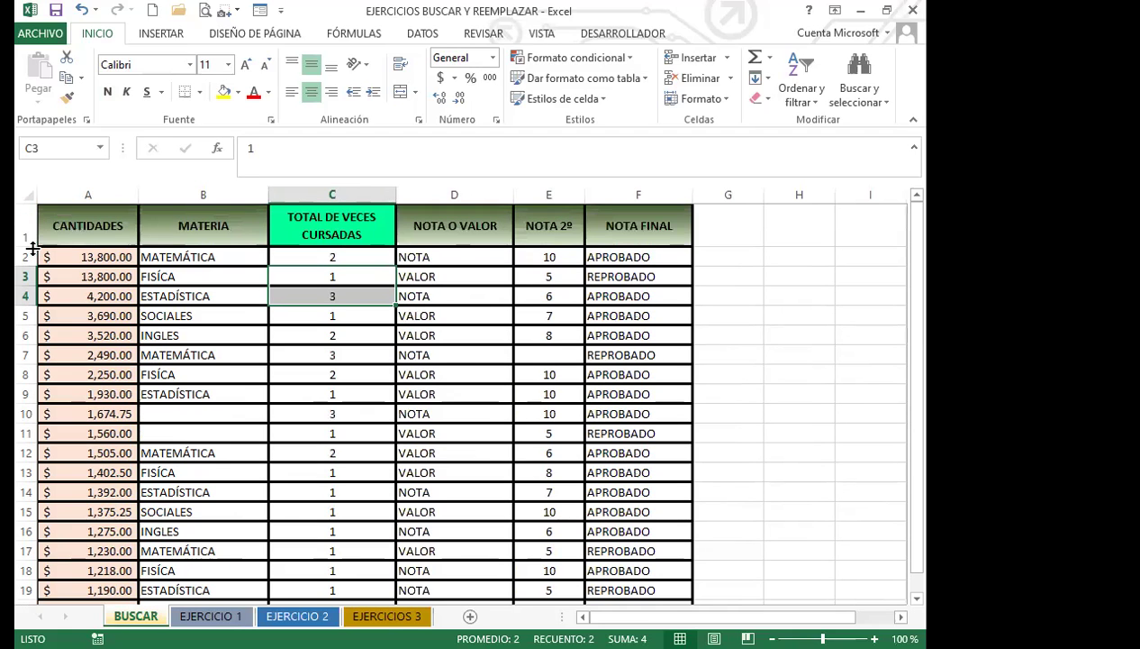
# Compare the text wrapping of the TOTAL DE VECES CURSADAS header in C1 with that of the other row 1 headers.
pyautogui.click(325, 223)
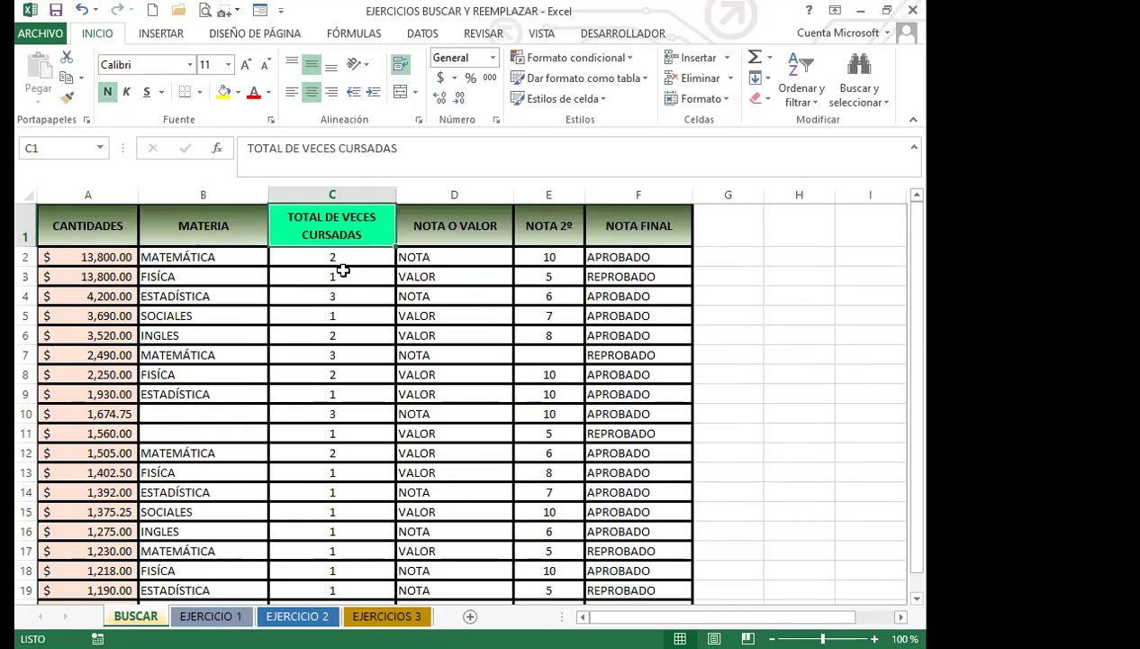
pyautogui.click(229, 232)
pyautogui.click(463, 226)
pyautogui.click(546, 221)
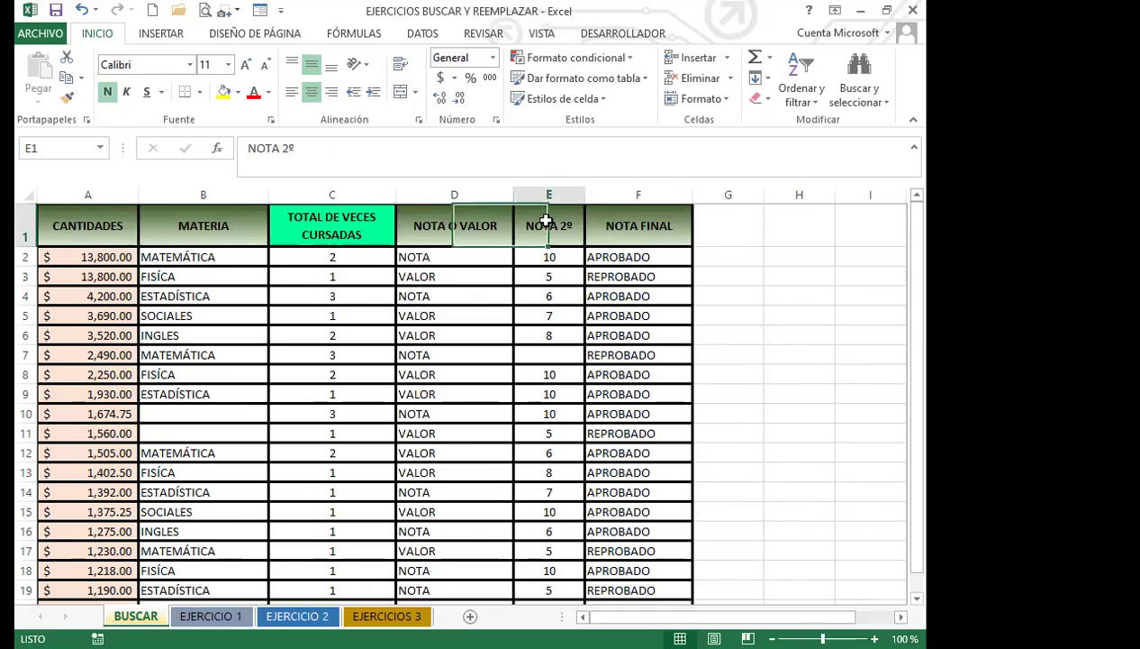
pyautogui.click(619, 226)
pyautogui.click(367, 233)
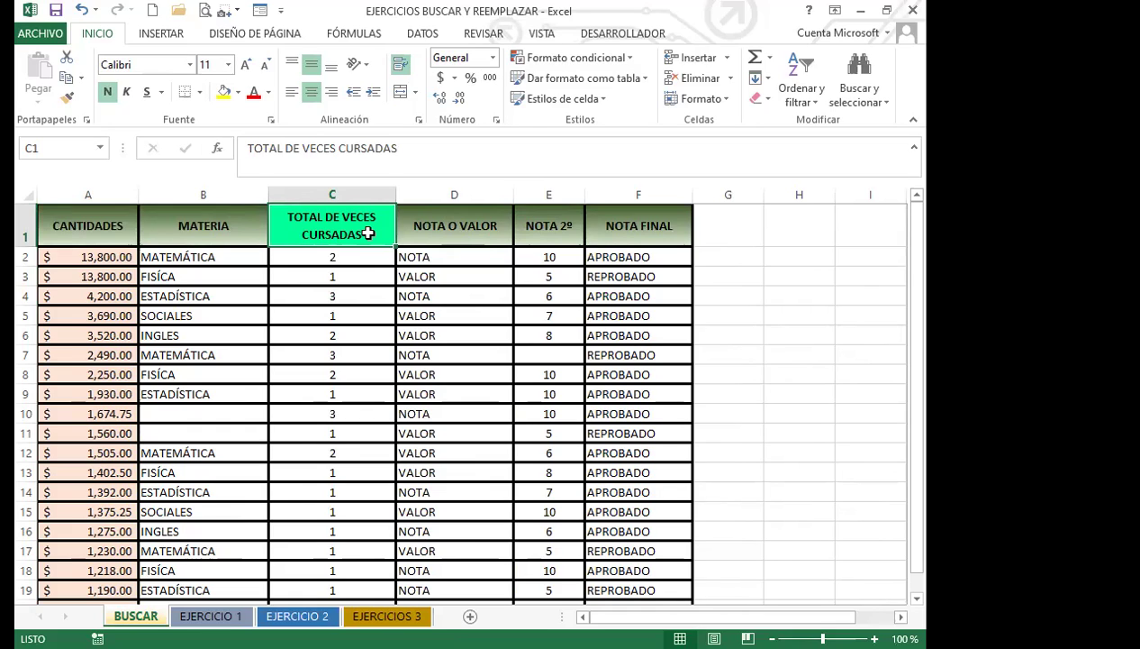
pyautogui.click(231, 230)
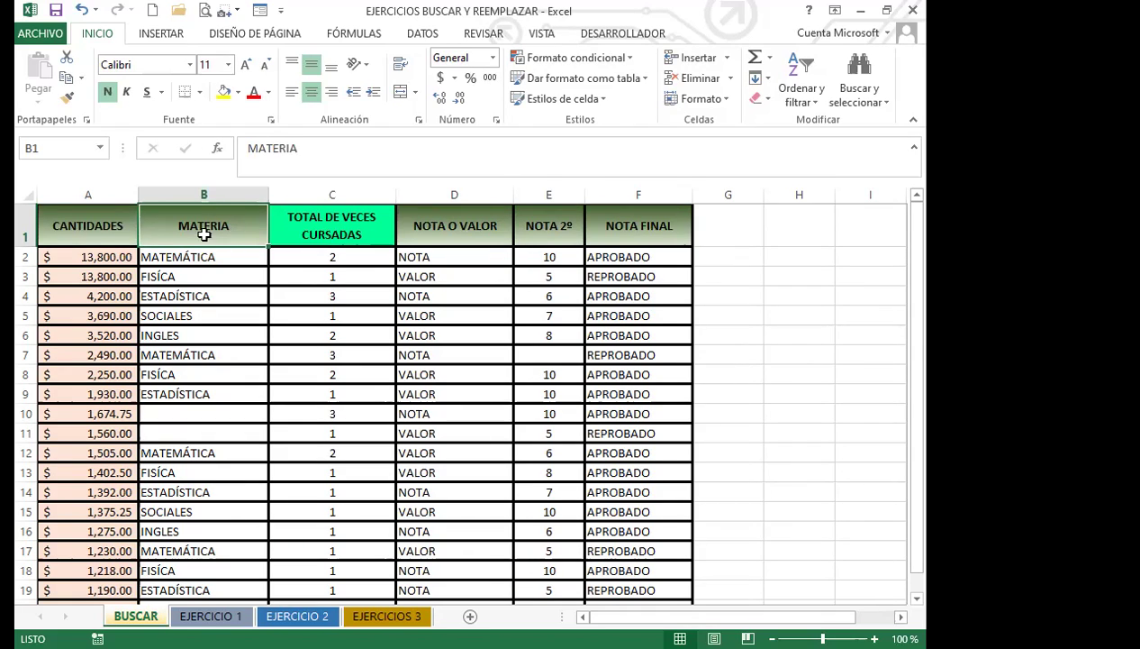
pyautogui.click(96, 225)
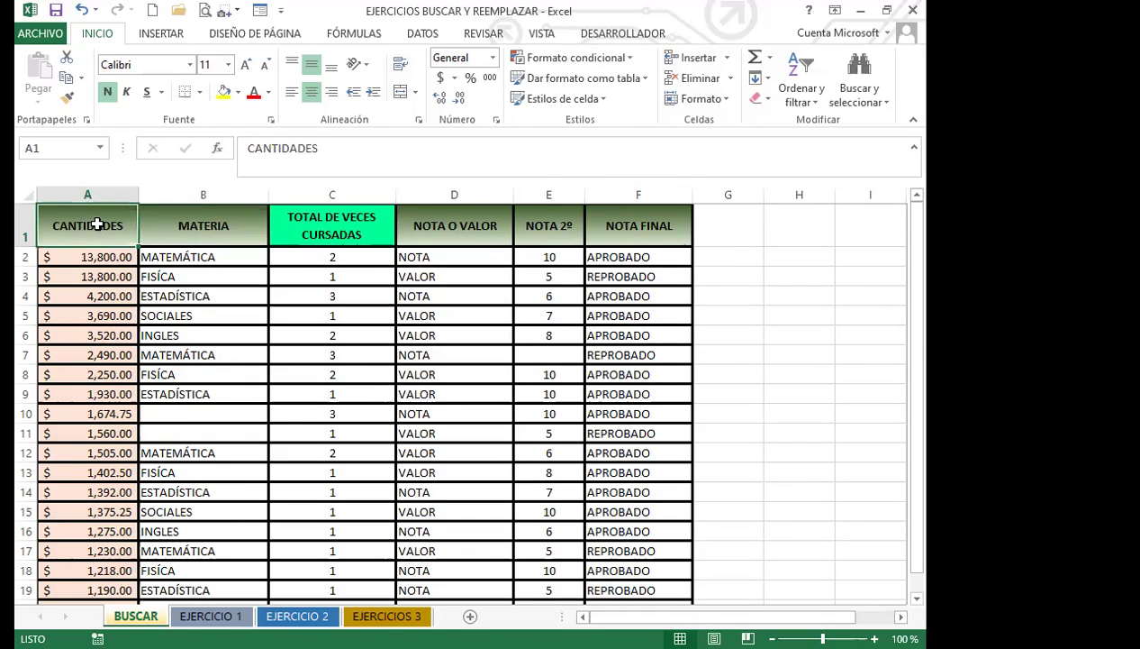
pyautogui.click(325, 223)
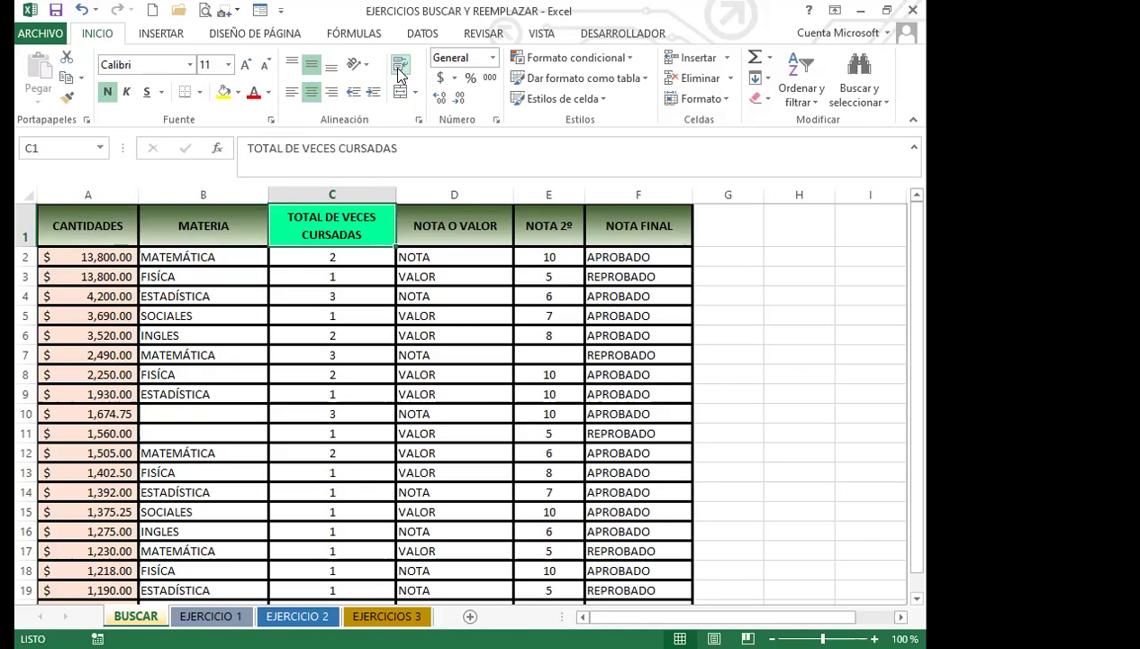
pyautogui.click(205, 281)
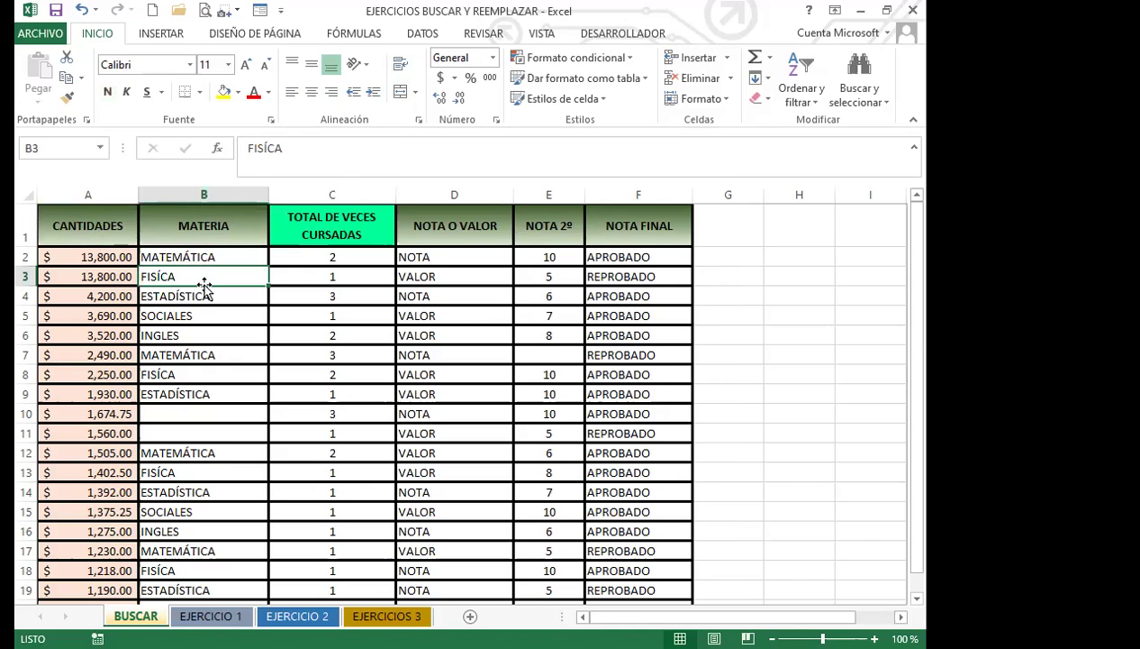
# Turn on text wrapping for all headers in A1:F1 and check the setting on the individual header cells.
pyautogui.moveTo(43, 222); pyautogui.dragTo(626, 213)
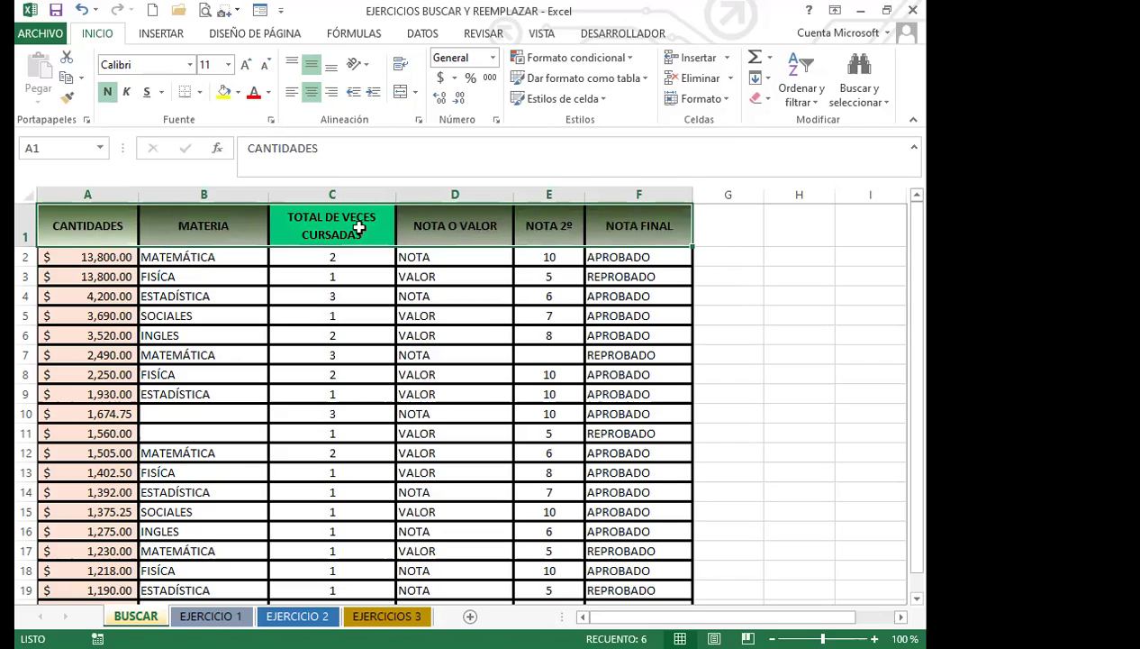
pyautogui.click(401, 68)
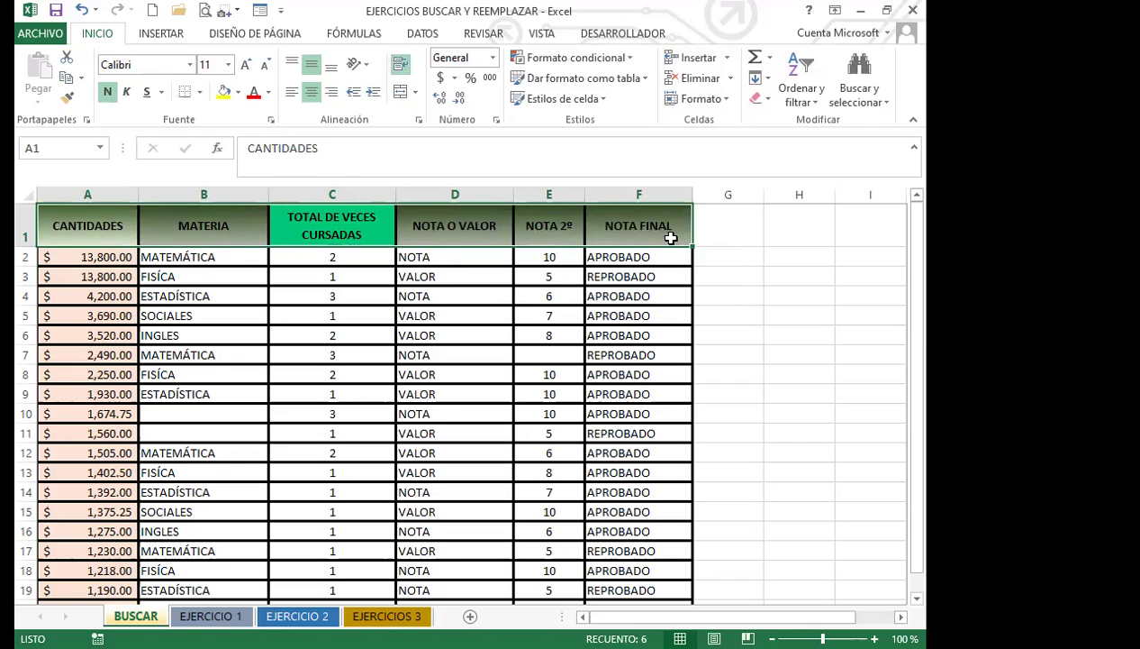
pyautogui.click(341, 240)
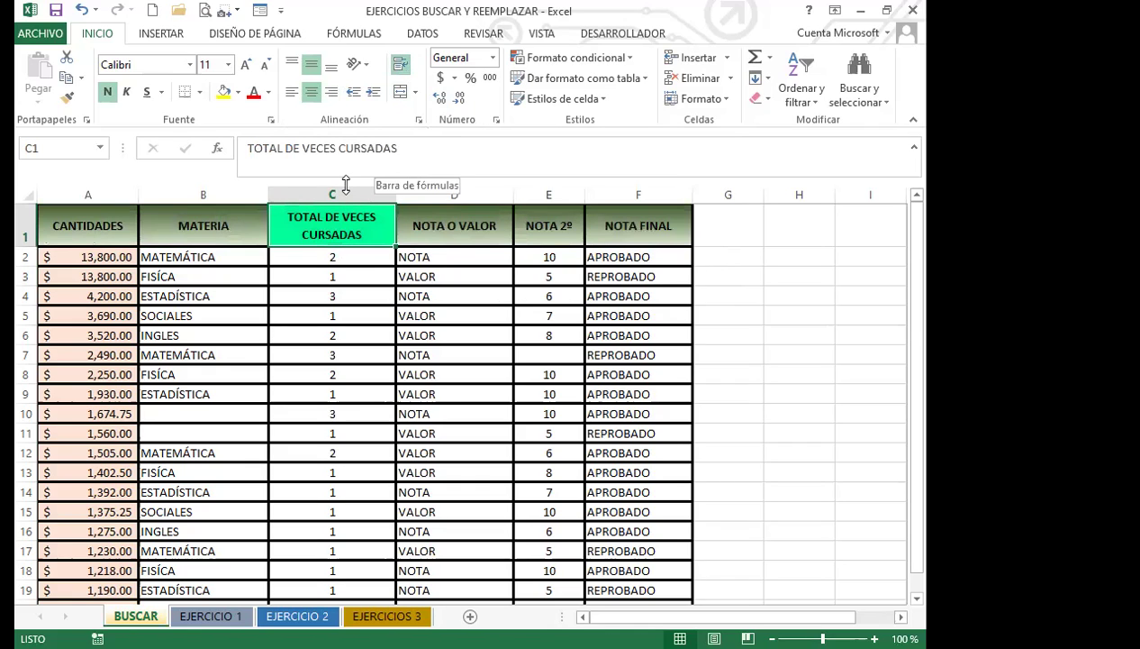
pyautogui.click(246, 227)
pyautogui.click(555, 224)
pyautogui.click(646, 222)
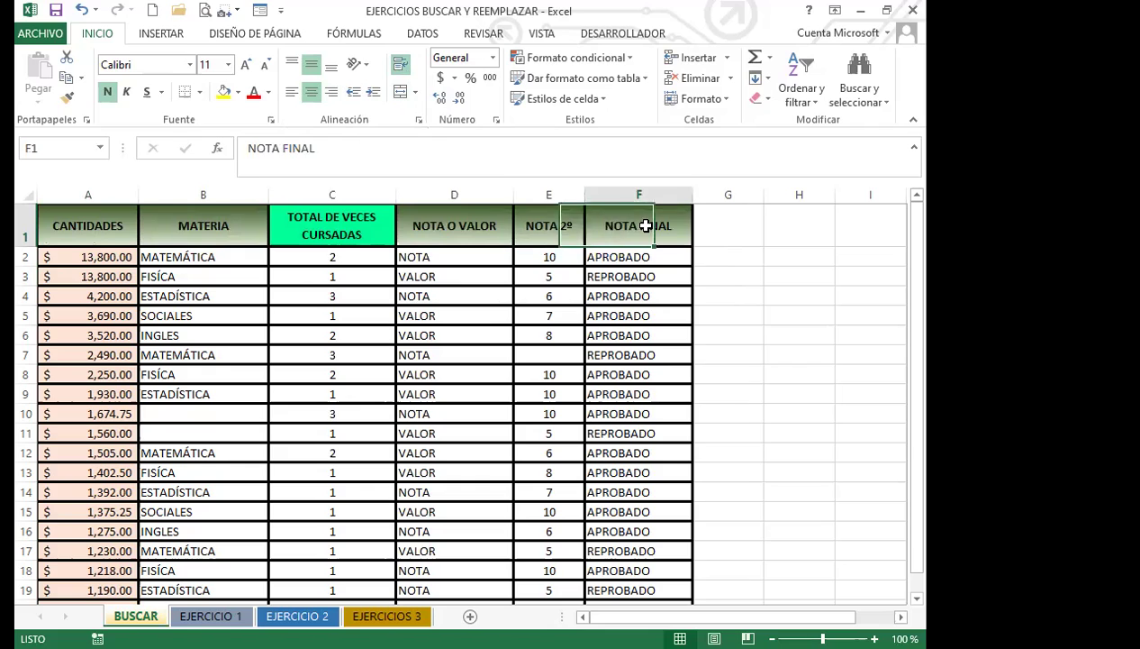
pyautogui.click(308, 234)
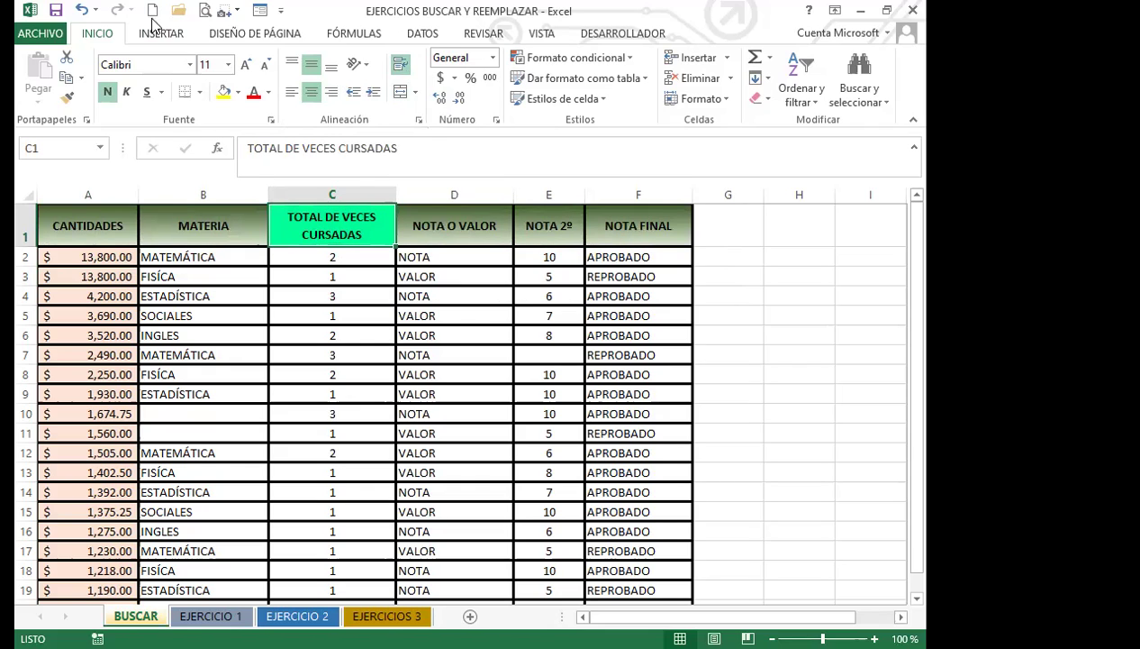
pyautogui.click(360, 294)
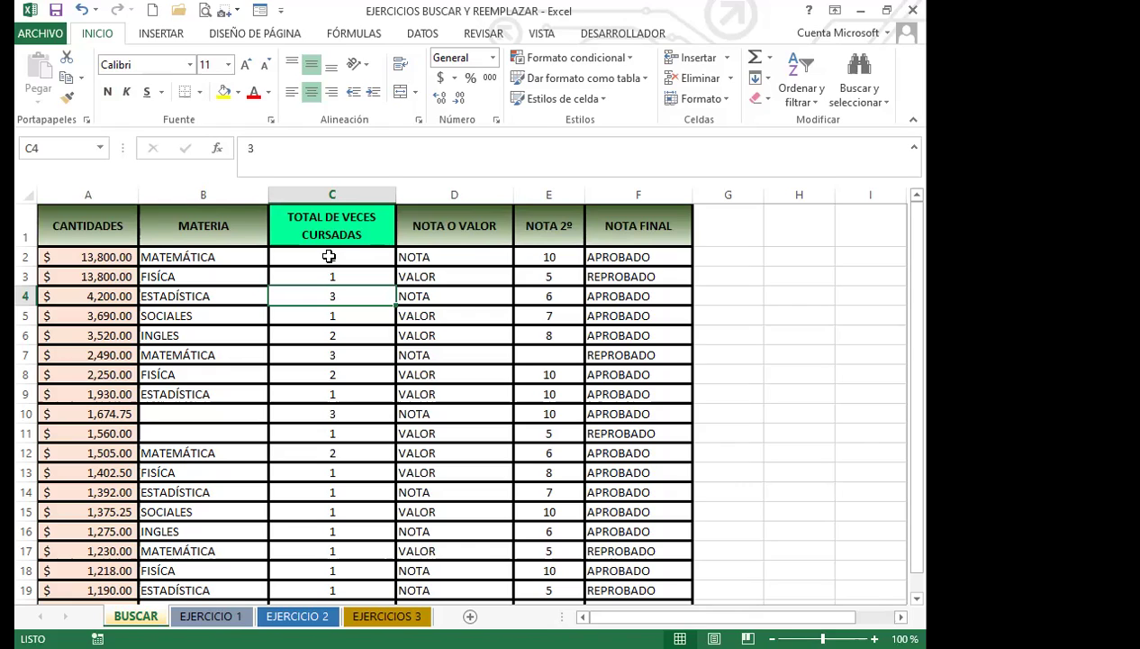
pyautogui.click(338, 228)
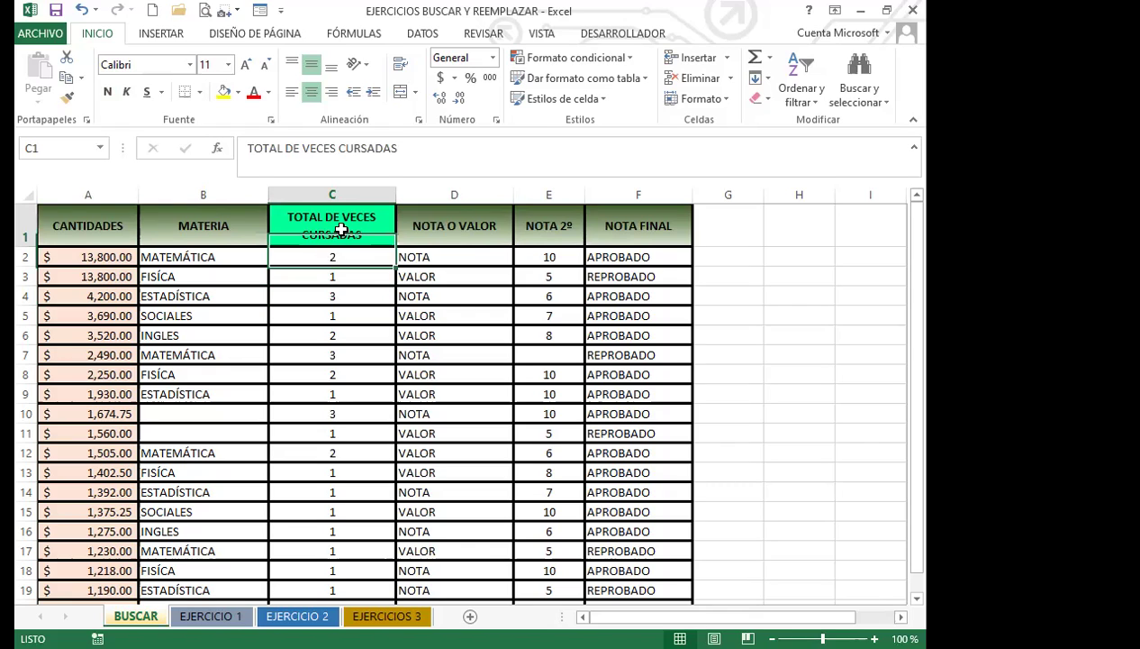
pyautogui.click(227, 262)
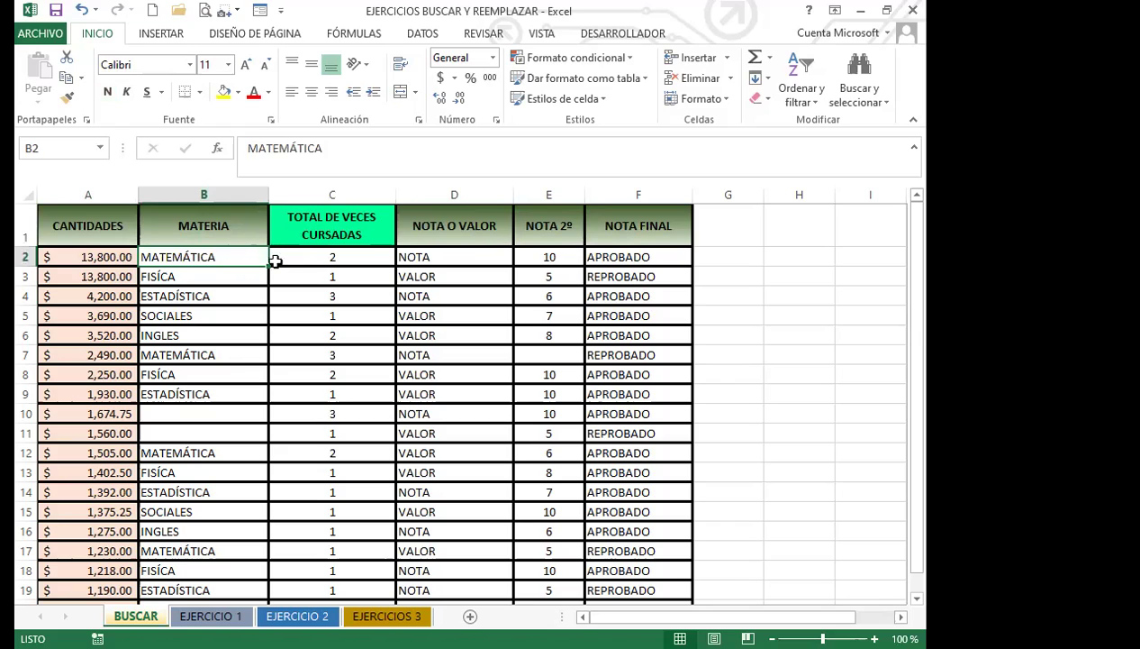
pyautogui.click(326, 230)
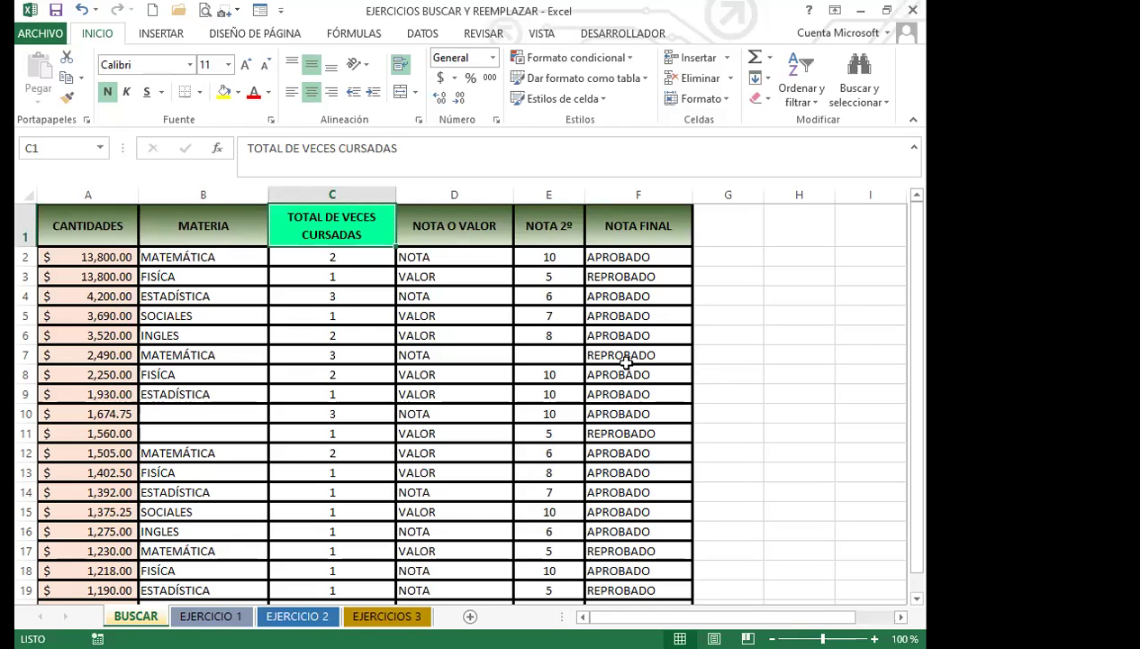
# Open Find and Replace and clear both the replacement format and the search format.
pyautogui.hotkey('ctrl', 'b')
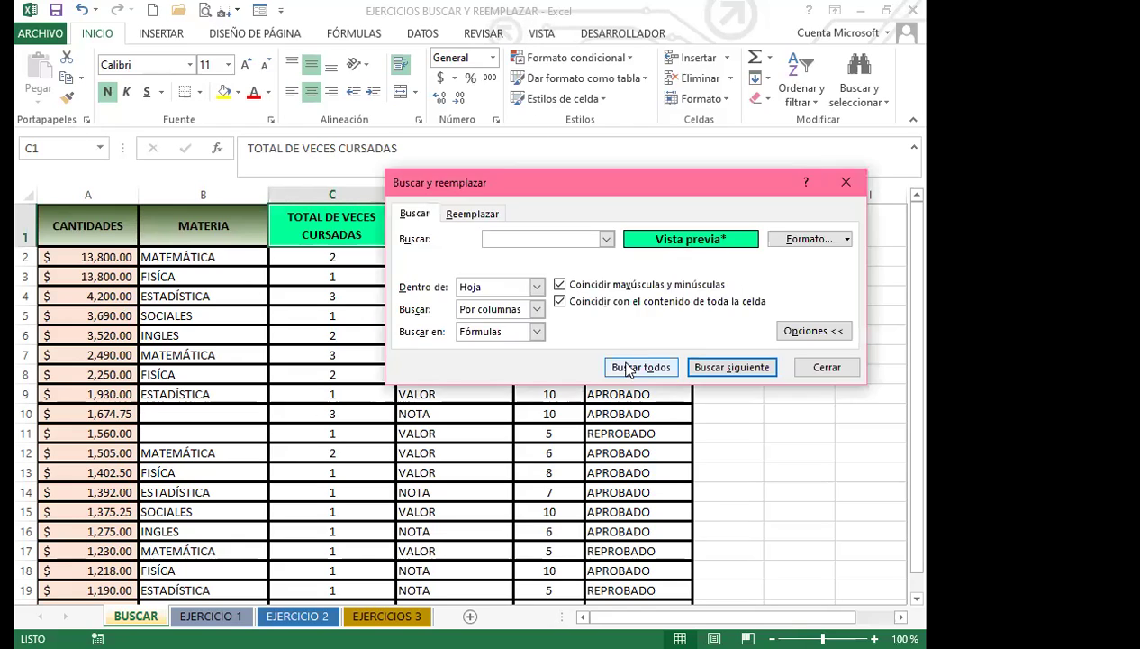
pyautogui.click(491, 217)
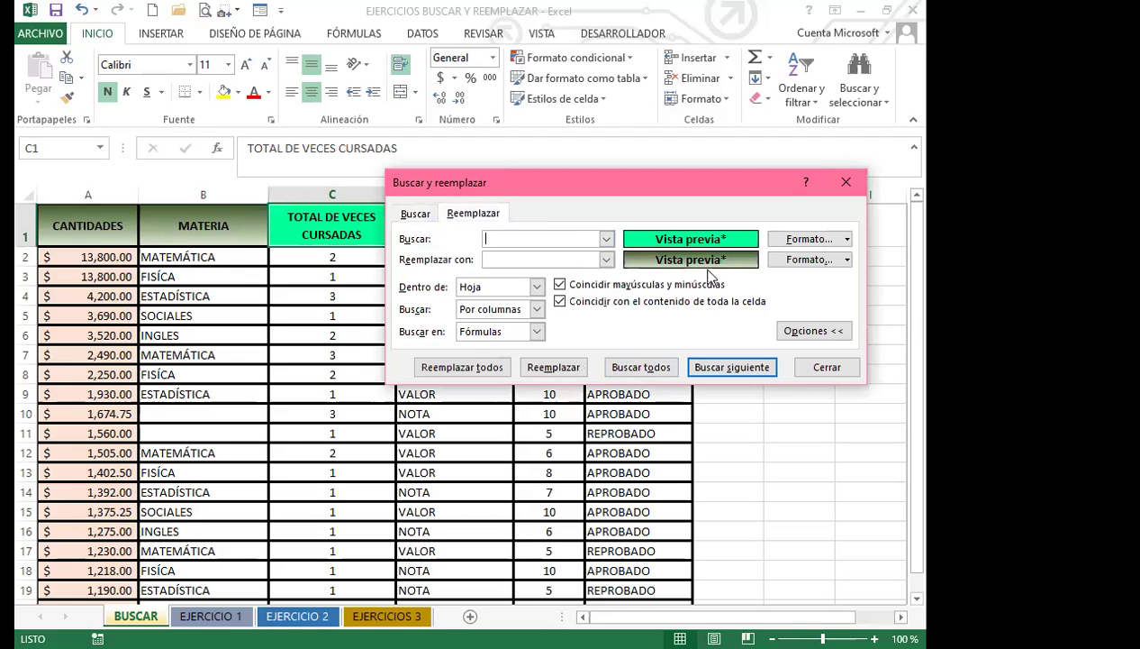
pyautogui.click(847, 260)
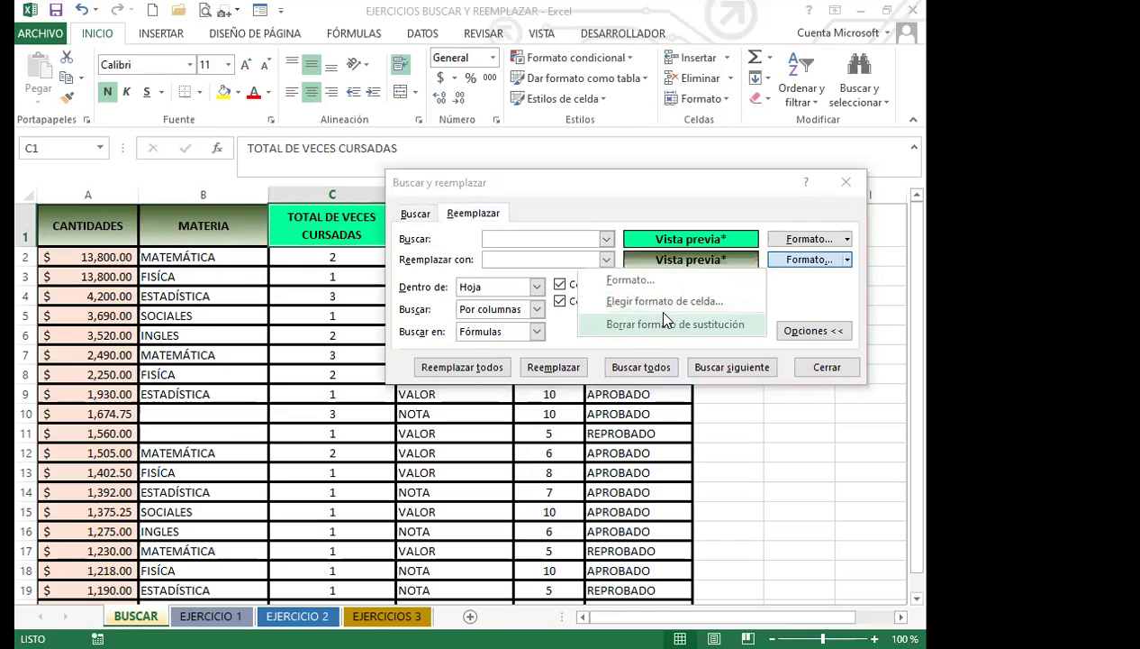
pyautogui.click(664, 319)
pyautogui.click(846, 239)
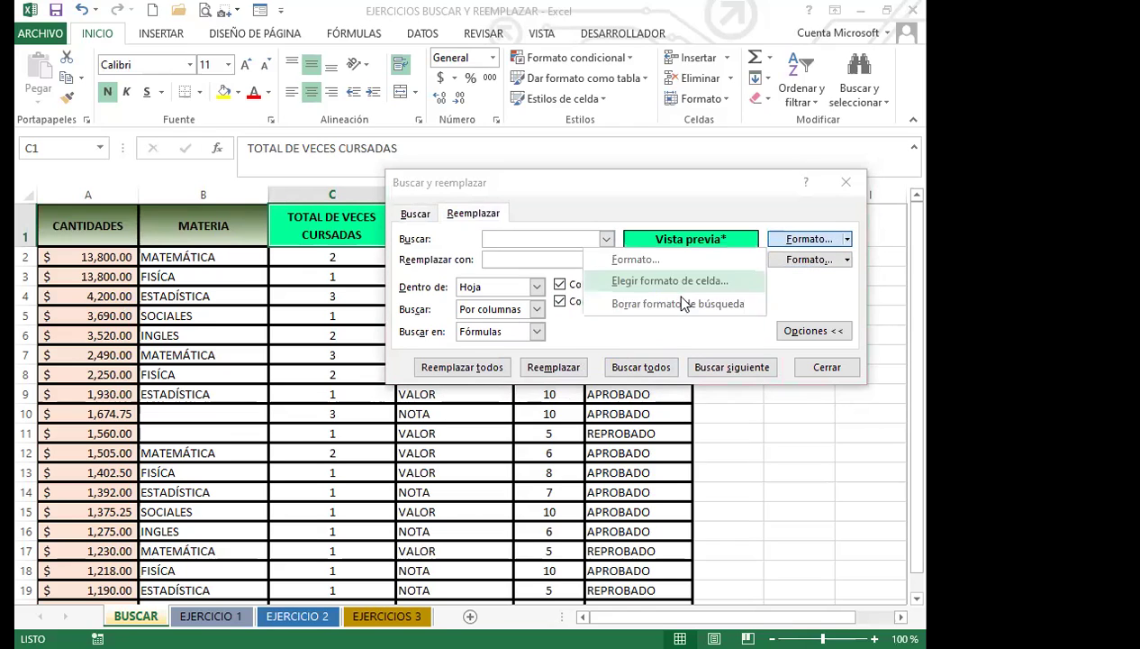
pyautogui.click(682, 304)
# Pick the format of amount cell A2 in the CANTIDADES column as the search format.
pyautogui.click(415, 213)
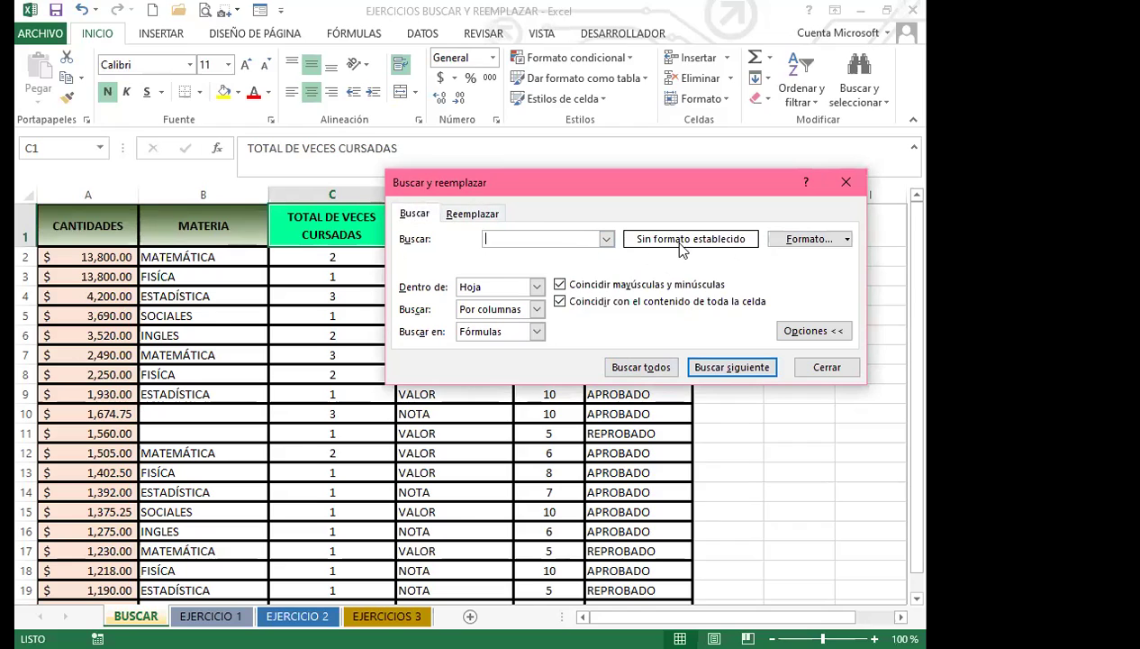
pyautogui.click(848, 239)
pyautogui.click(848, 239)
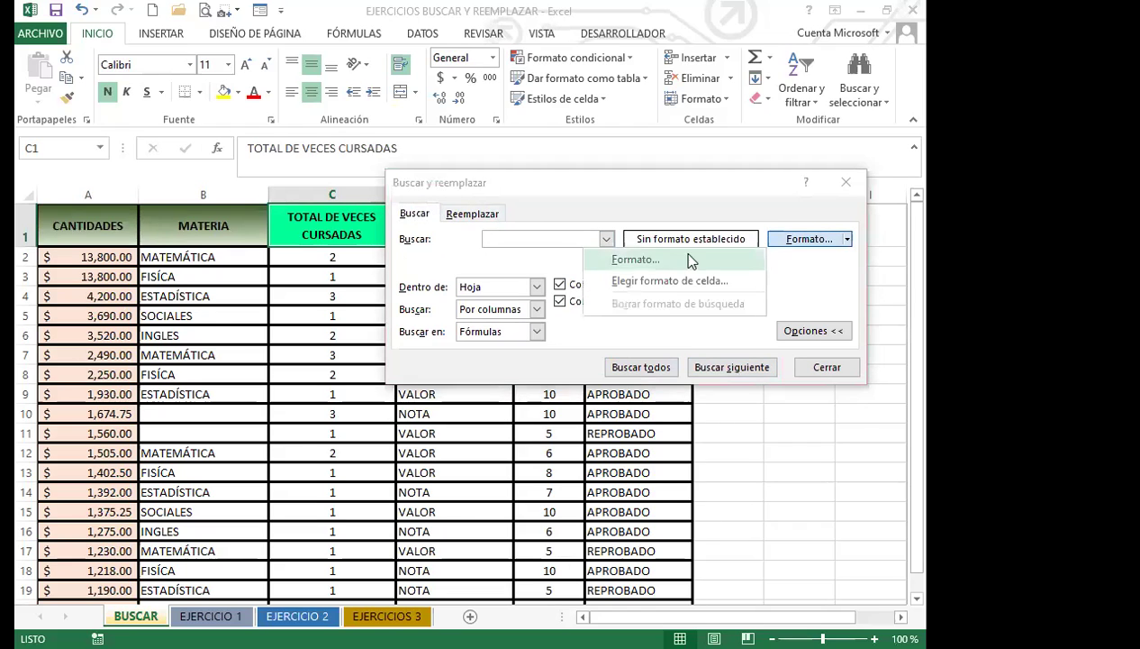
pyautogui.click(671, 281)
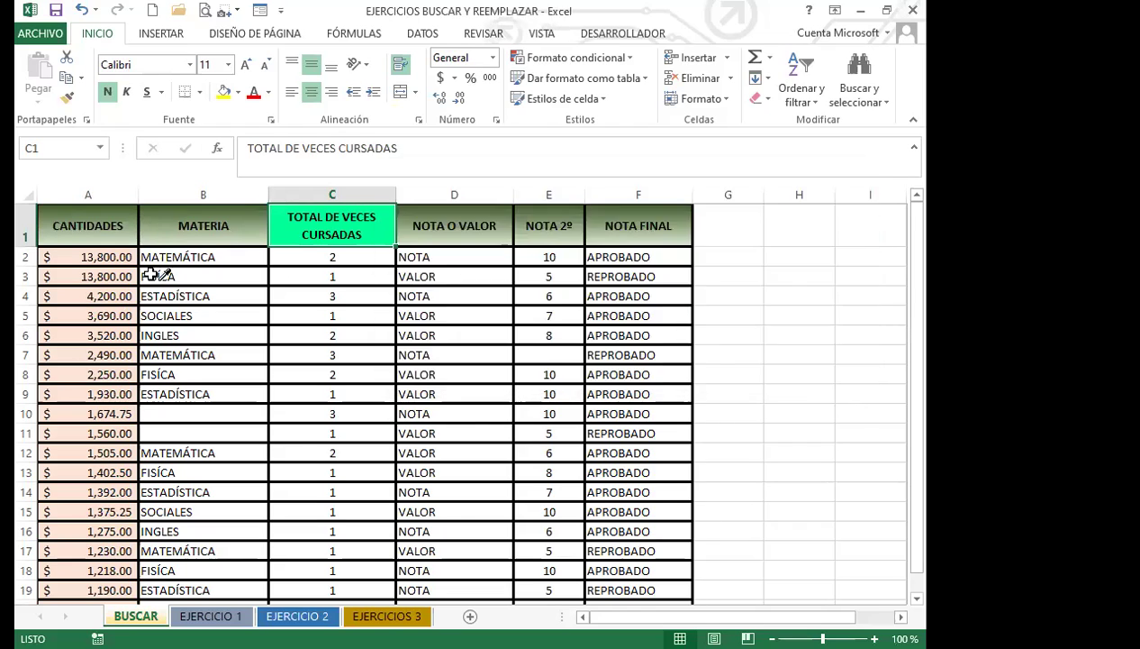
pyautogui.click(110, 256)
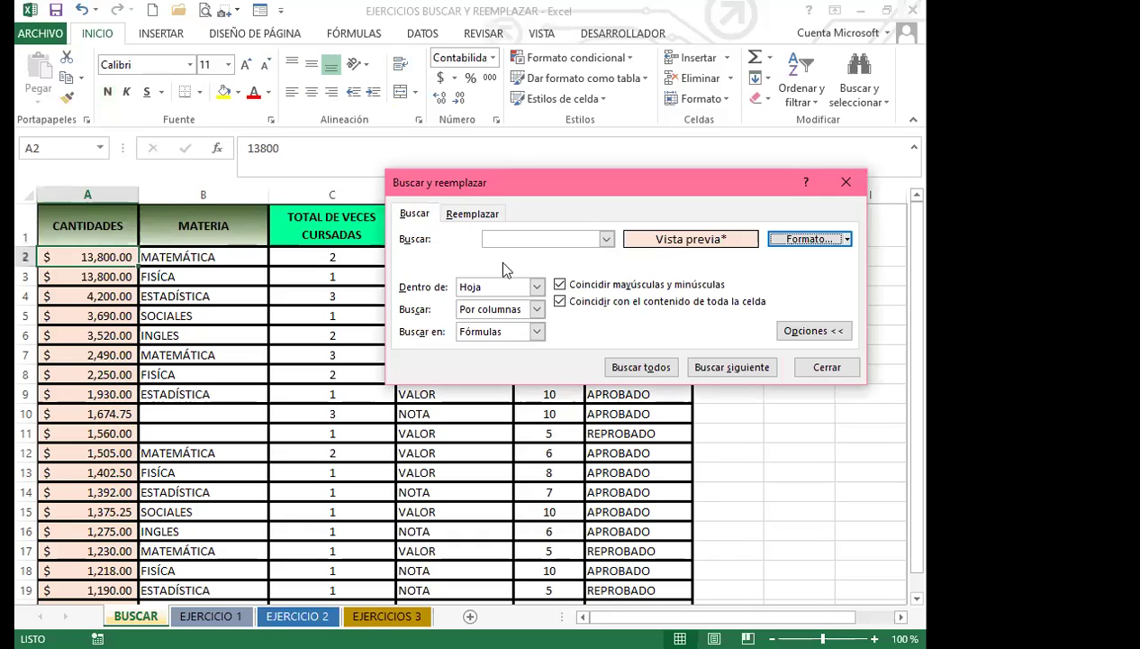
# Define the replacement format as a fill pattern of thin horizontal stripes in light orange.
pyautogui.click(469, 214)
pyautogui.click(847, 260)
pyautogui.click(847, 260)
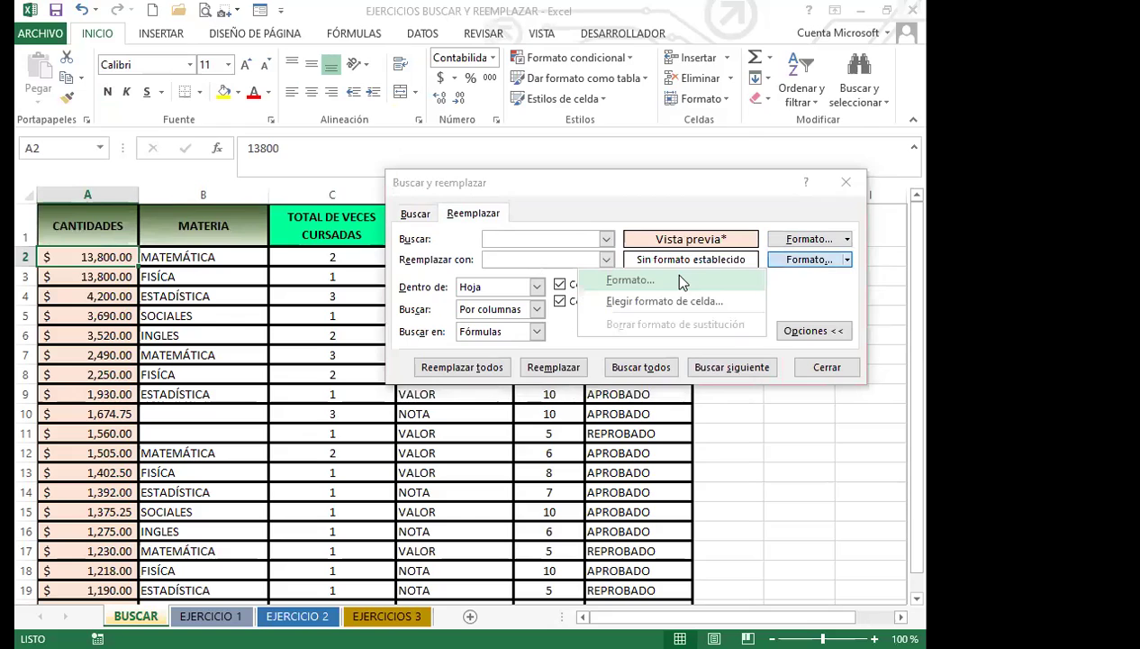
pyautogui.click(682, 281)
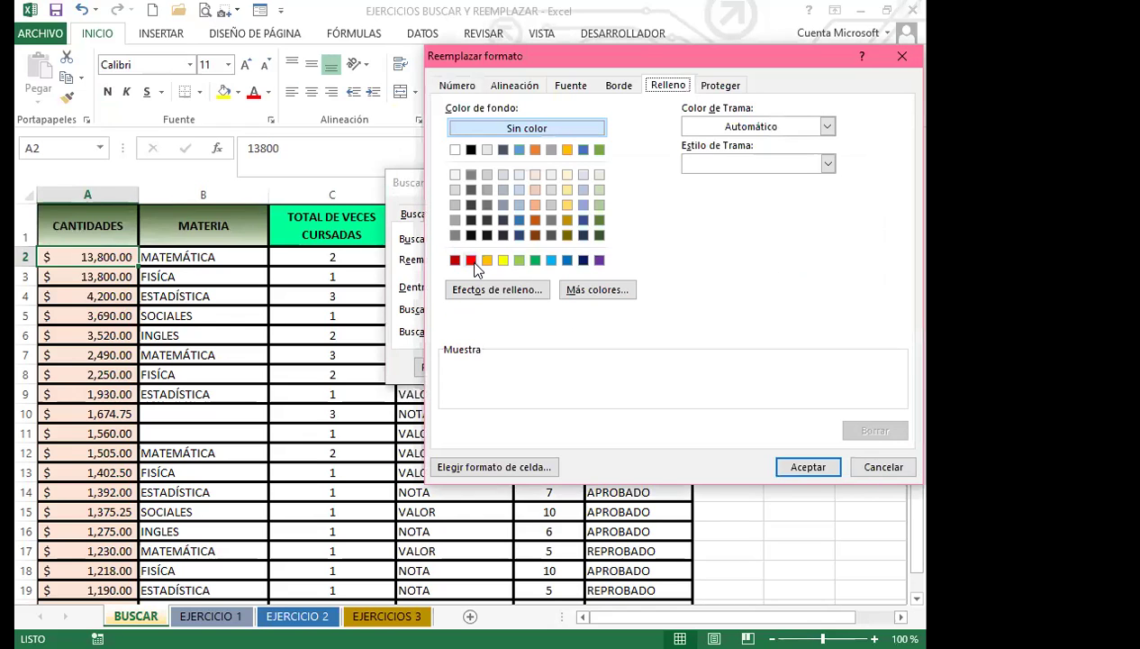
pyautogui.click(827, 126)
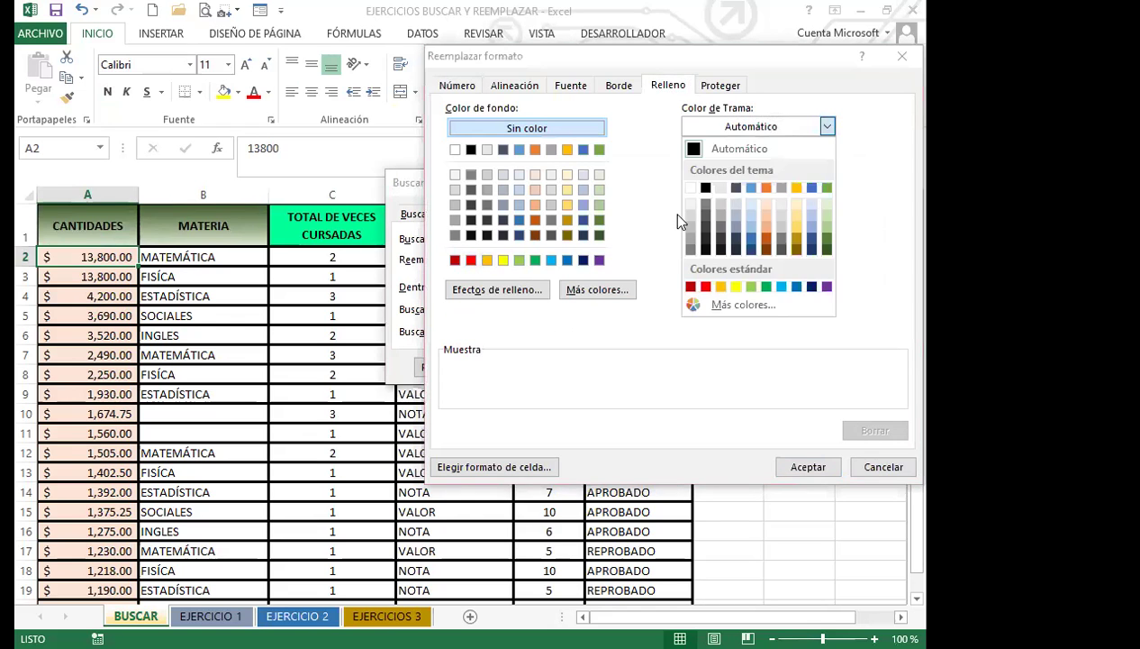
pyautogui.click(765, 226)
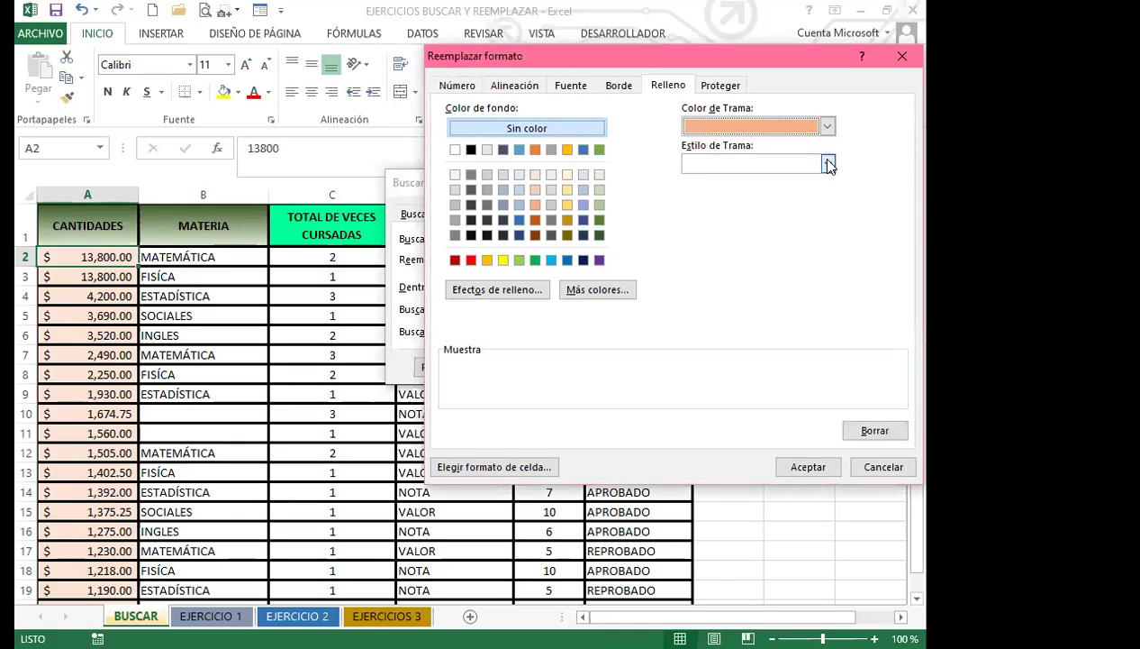
pyautogui.click(827, 163)
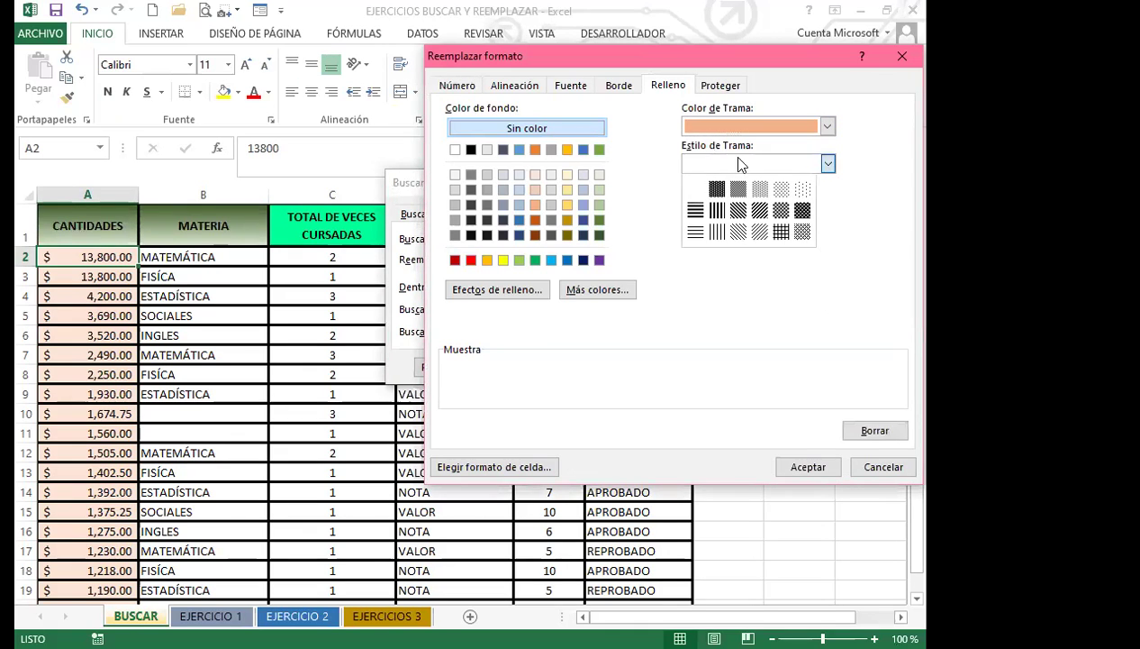
pyautogui.click(695, 232)
pyautogui.click(808, 467)
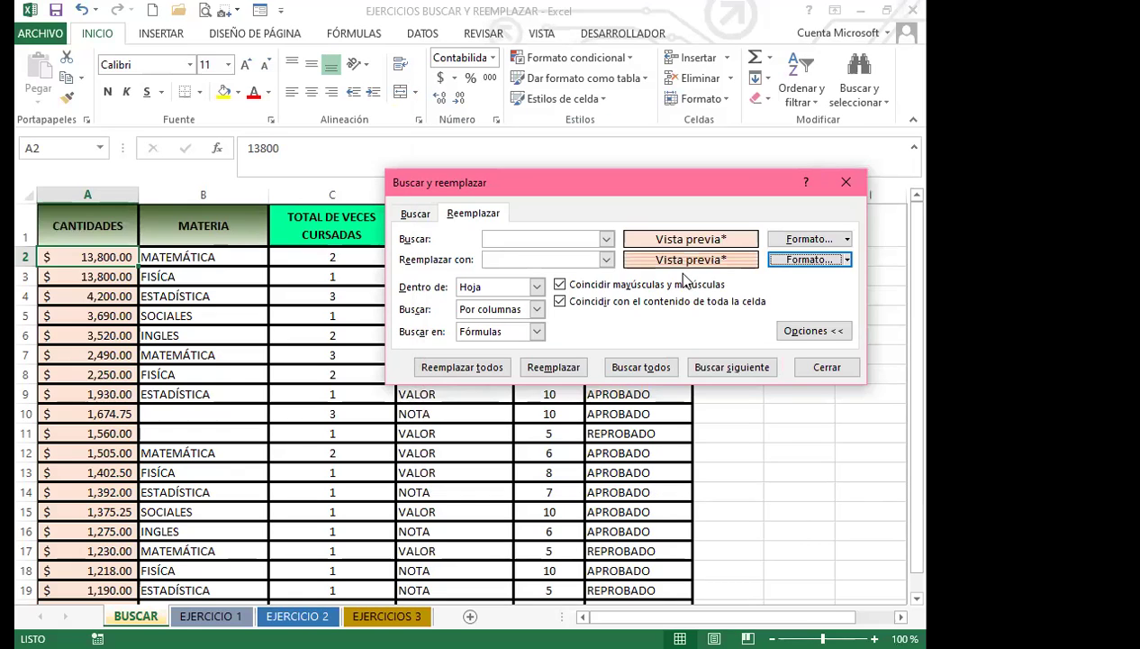
# Change the pattern colour of the replacement format's striped fill to a darker orange.
pyautogui.click(846, 260)
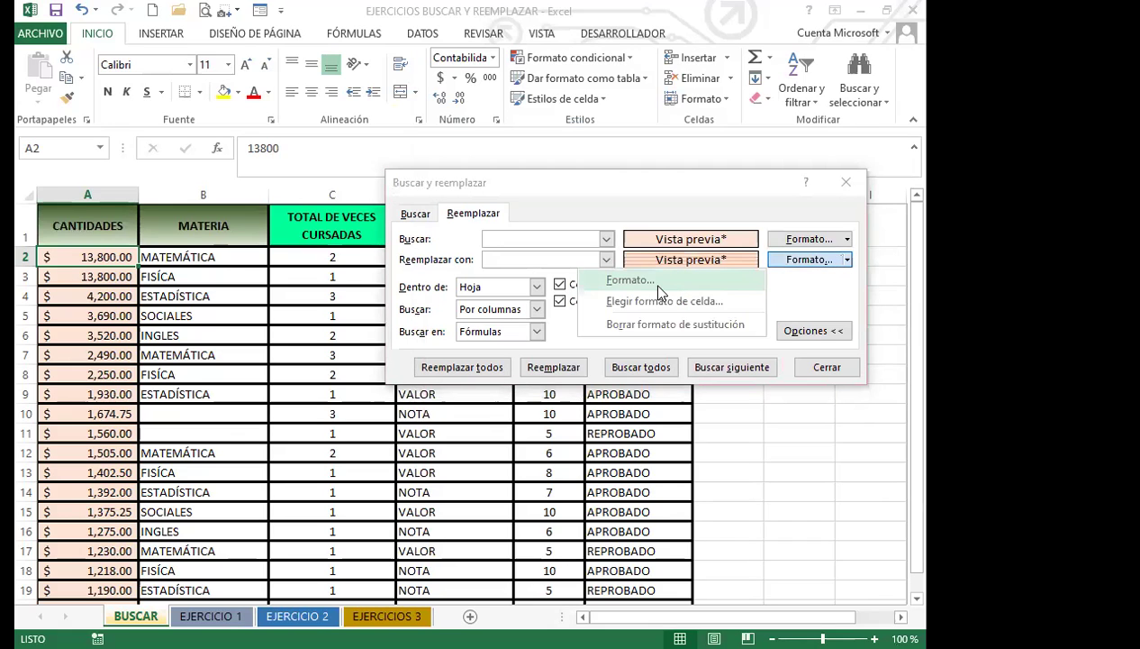
pyautogui.click(656, 281)
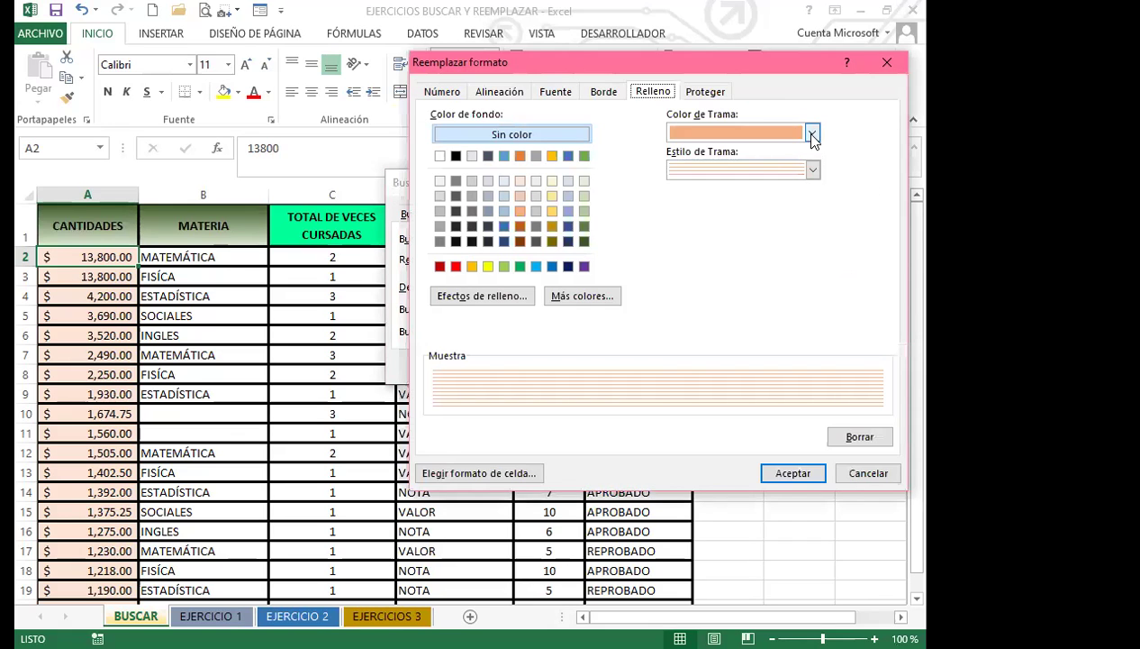
pyautogui.hotkey('alt', 'Down')
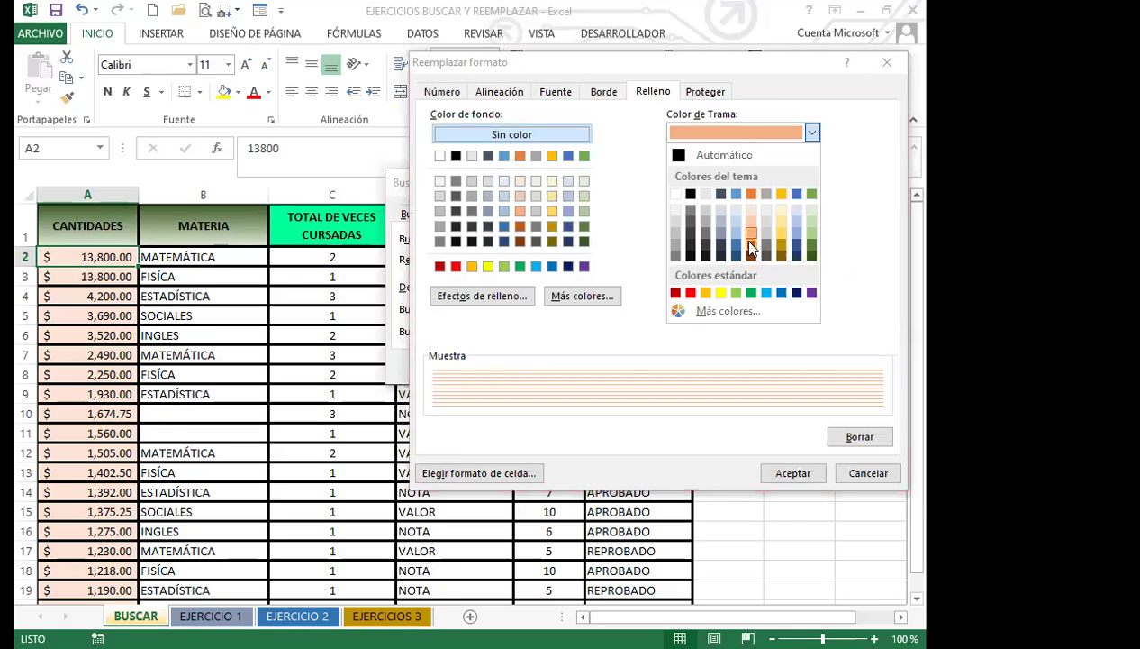
pyautogui.click(750, 241)
pyautogui.click(785, 470)
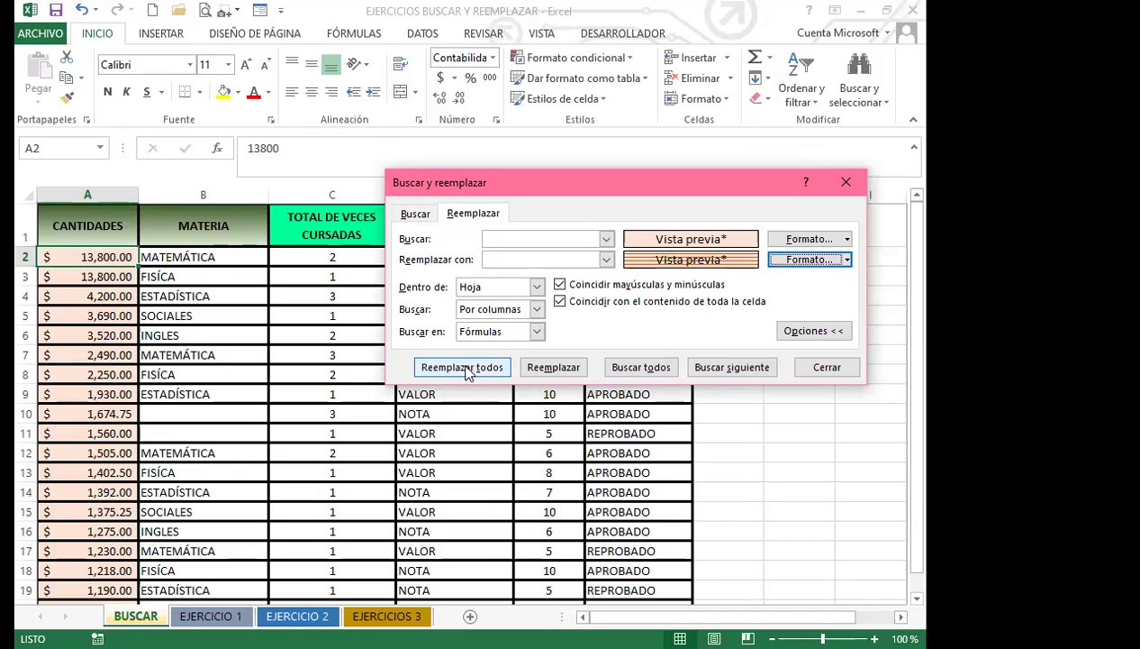
# Replace the format of all matching cells on the sheet and close Find and Replace.
pyautogui.click(465, 369)
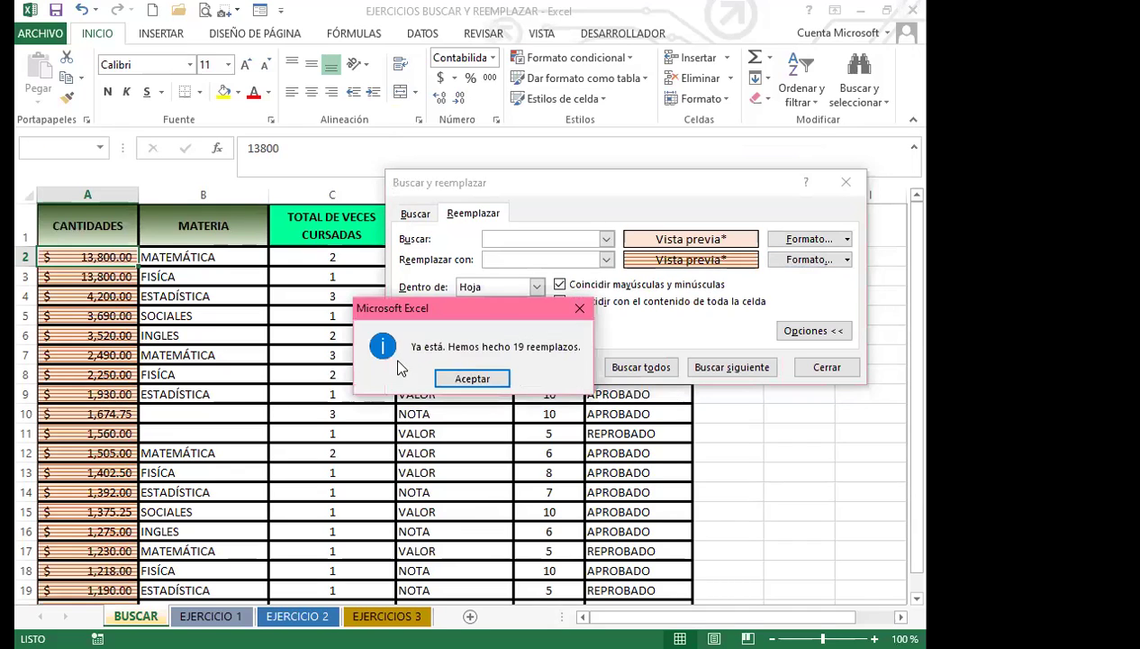
pyautogui.click(468, 379)
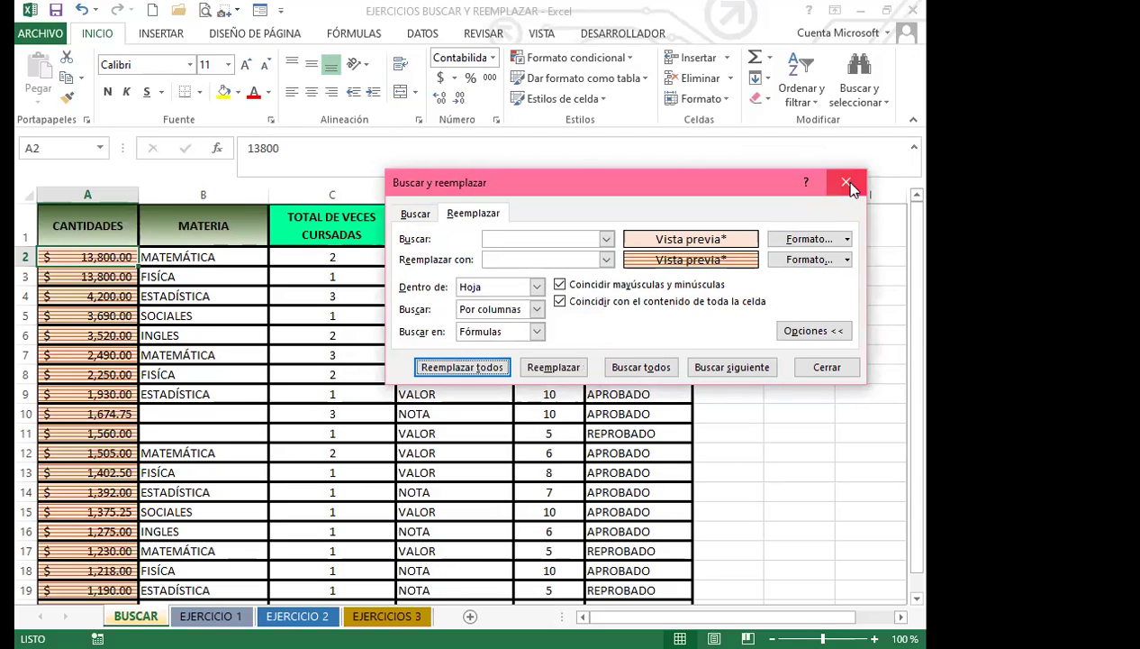
pyautogui.click(847, 184)
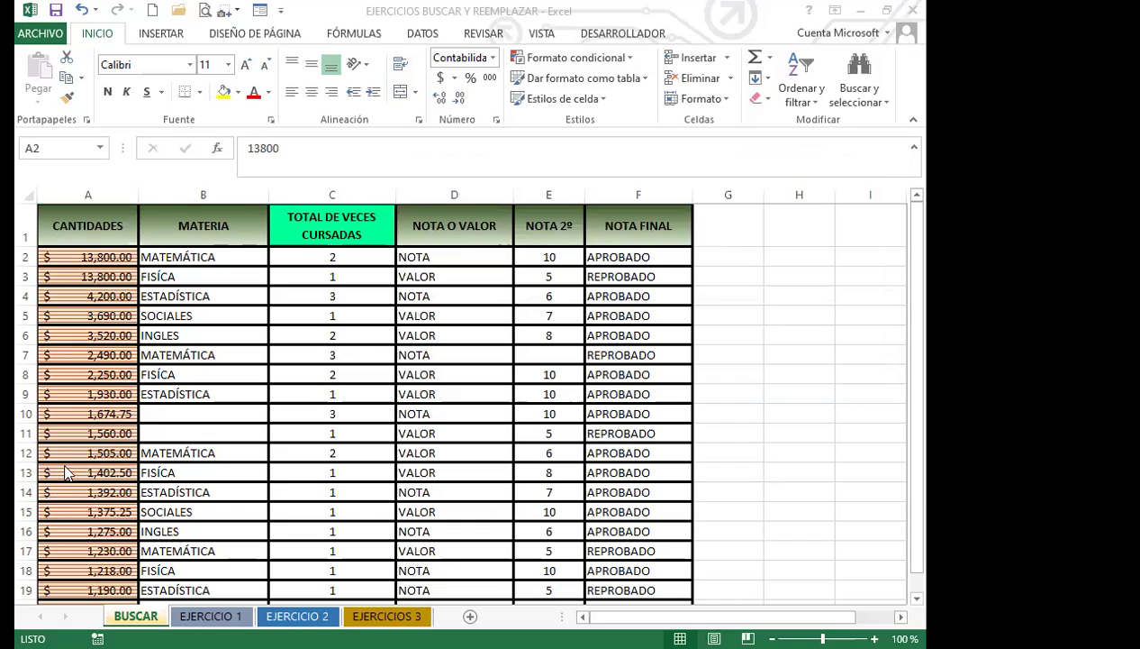
# Examine the amount cells in the CANTIDADES column down to row 20 for the replaced striped fill.
pyautogui.scroll(-2, 81, 464)
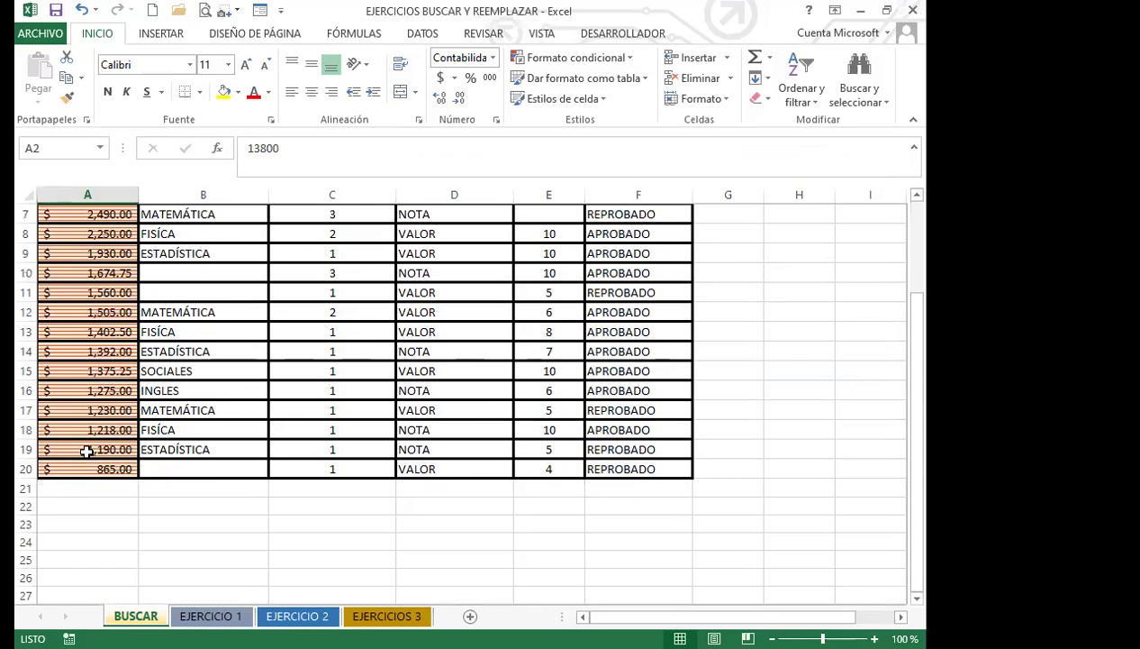
pyautogui.scroll(2, 89, 445)
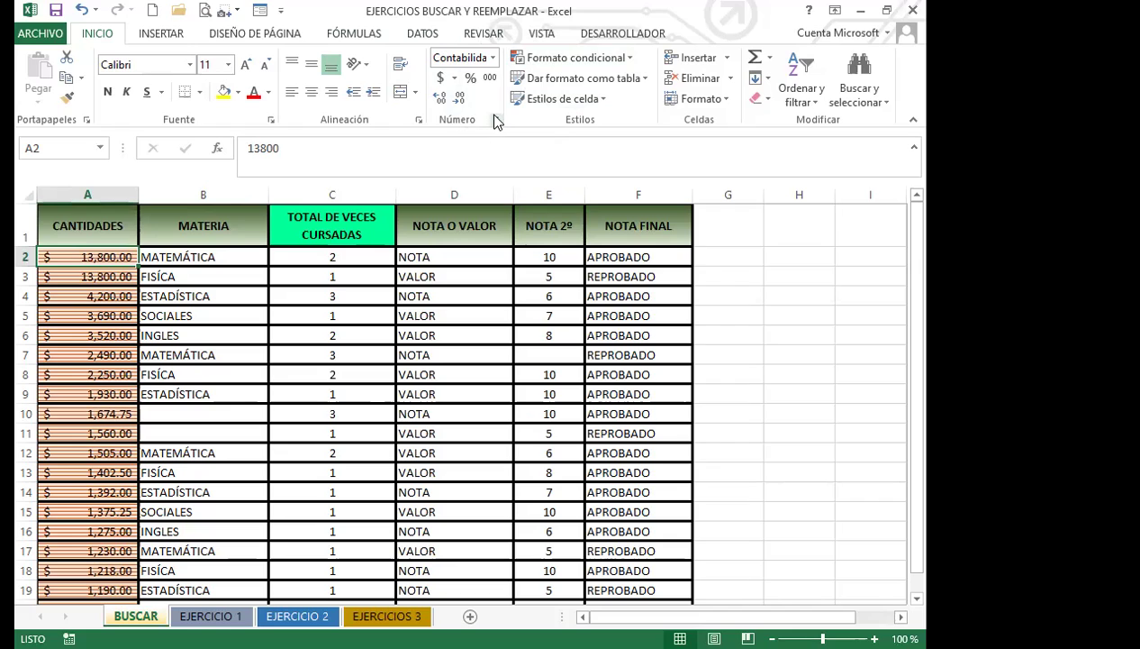
pyautogui.click(78, 276)
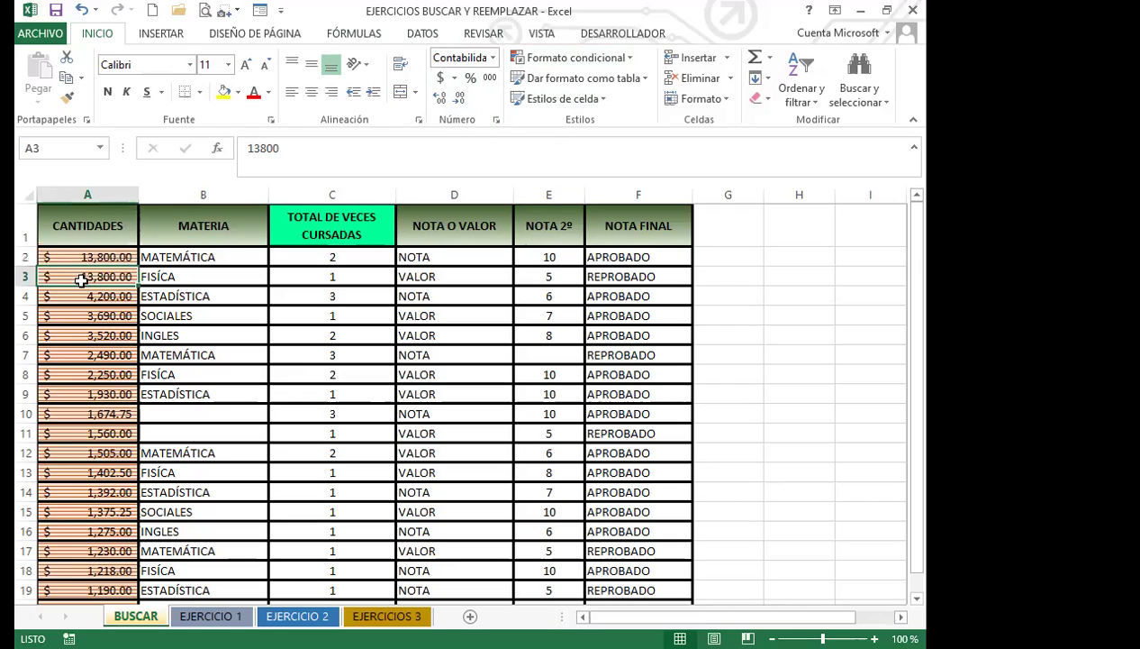
pyautogui.click(83, 296)
pyautogui.click(83, 316)
pyautogui.click(86, 354)
pyautogui.scroll(-4, 86, 354)
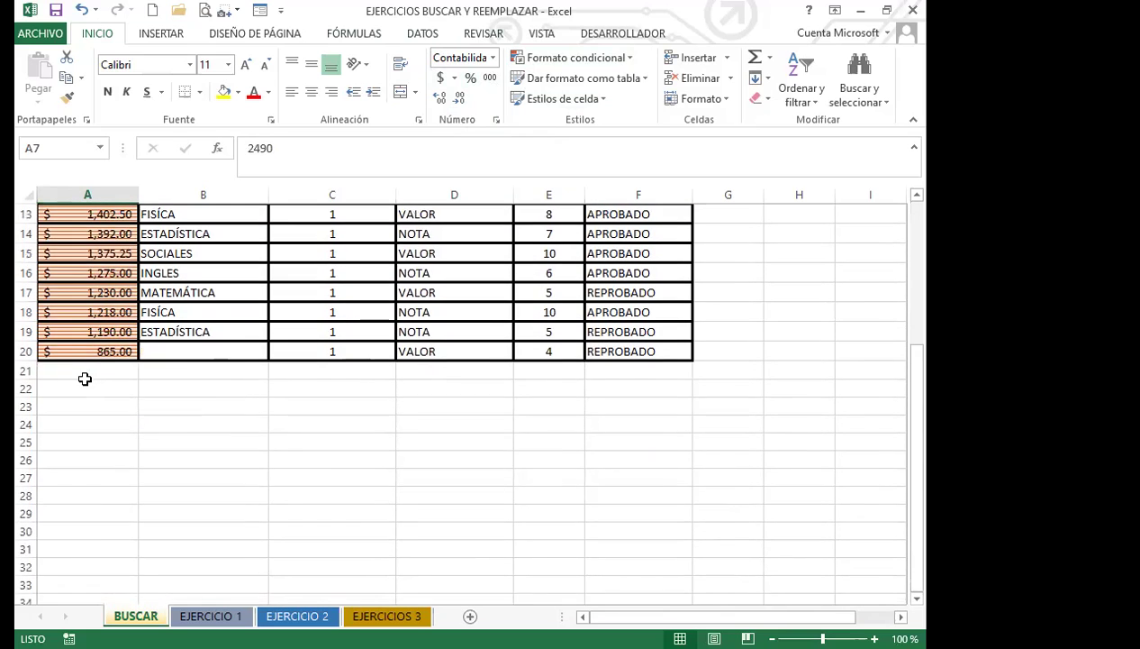
pyautogui.scroll(3, 90, 370)
pyautogui.scroll(1, 104, 351)
pyautogui.click(110, 256)
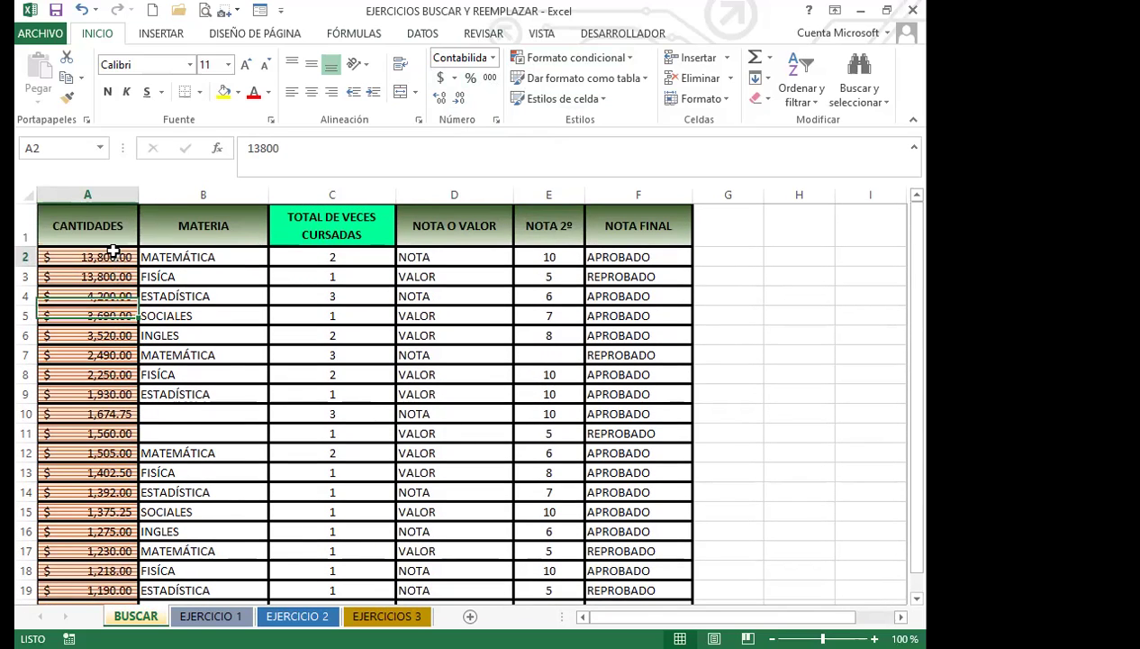
pyautogui.scroll(-3, 84, 420)
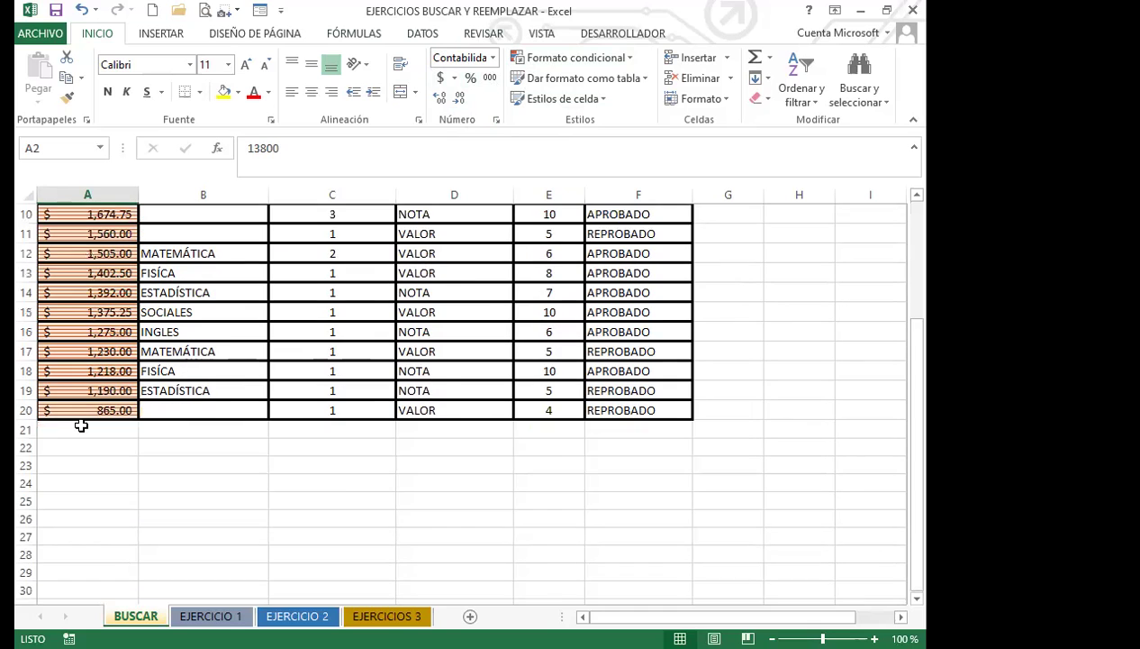
pyautogui.scroll(3, 83, 420)
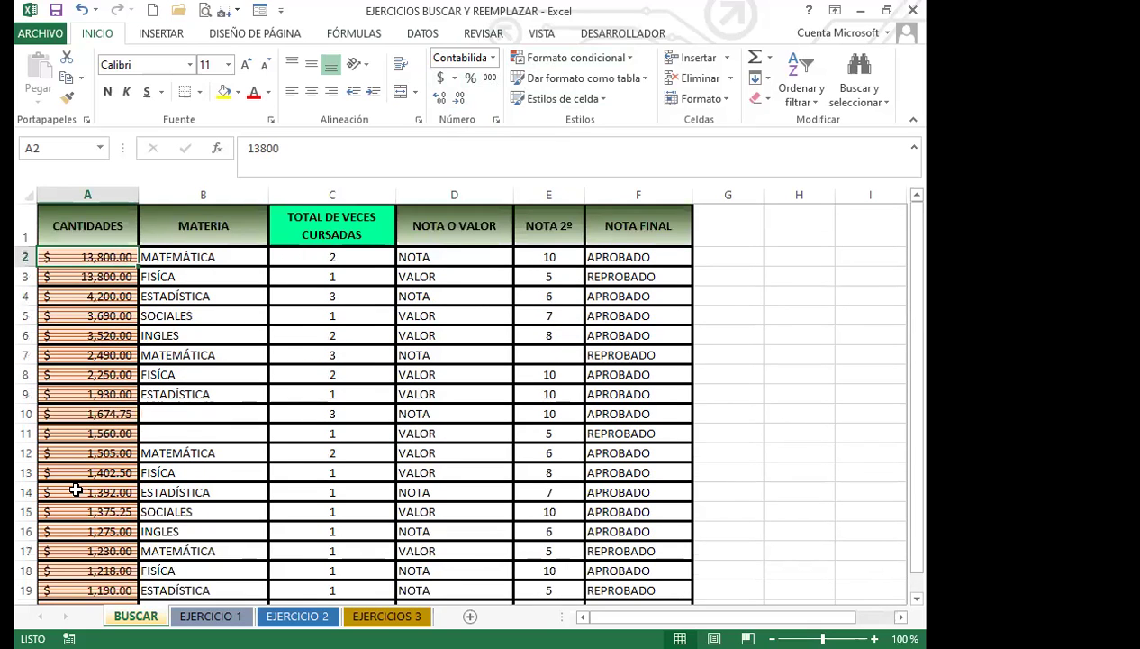
pyautogui.scroll(-2, 80, 483)
pyautogui.scroll(-2, 80, 477)
pyautogui.scroll(4, 86, 405)
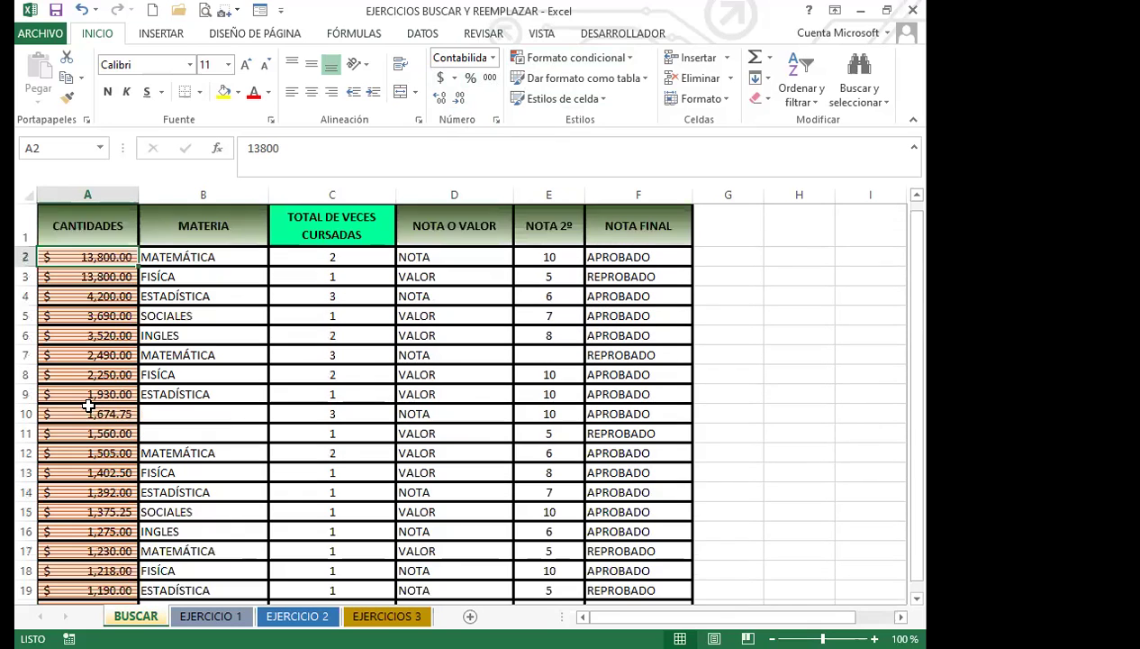
pyautogui.click(89, 334)
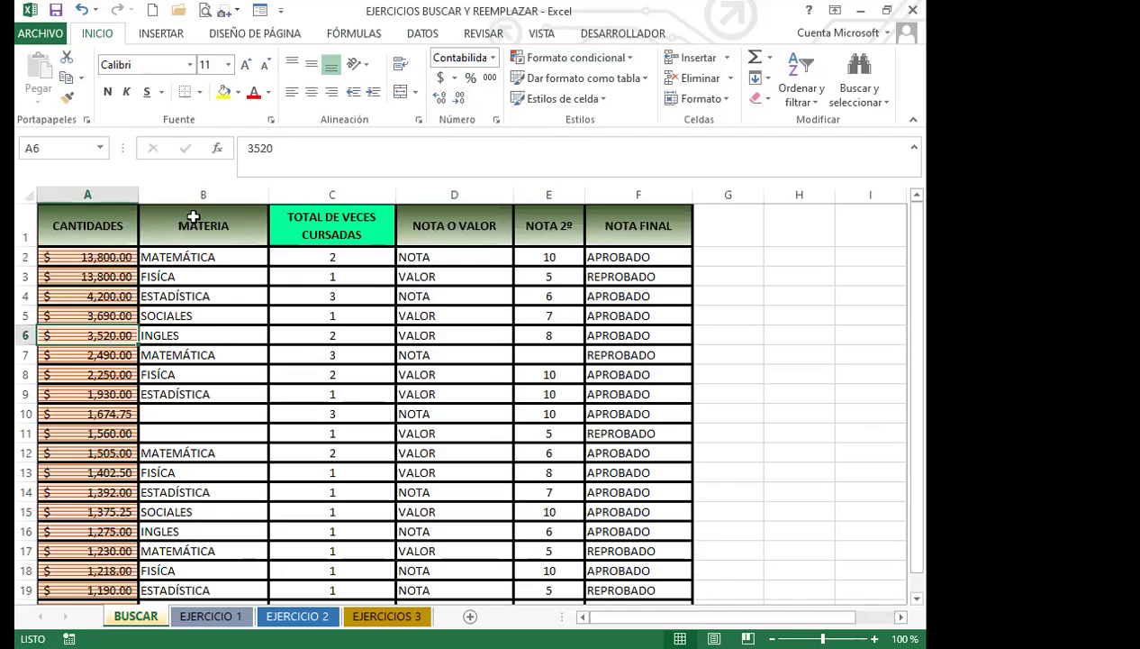
# Check the text-wrapping setting on the header cells in A1:F1, individually and as a range.
pyautogui.click(328, 221)
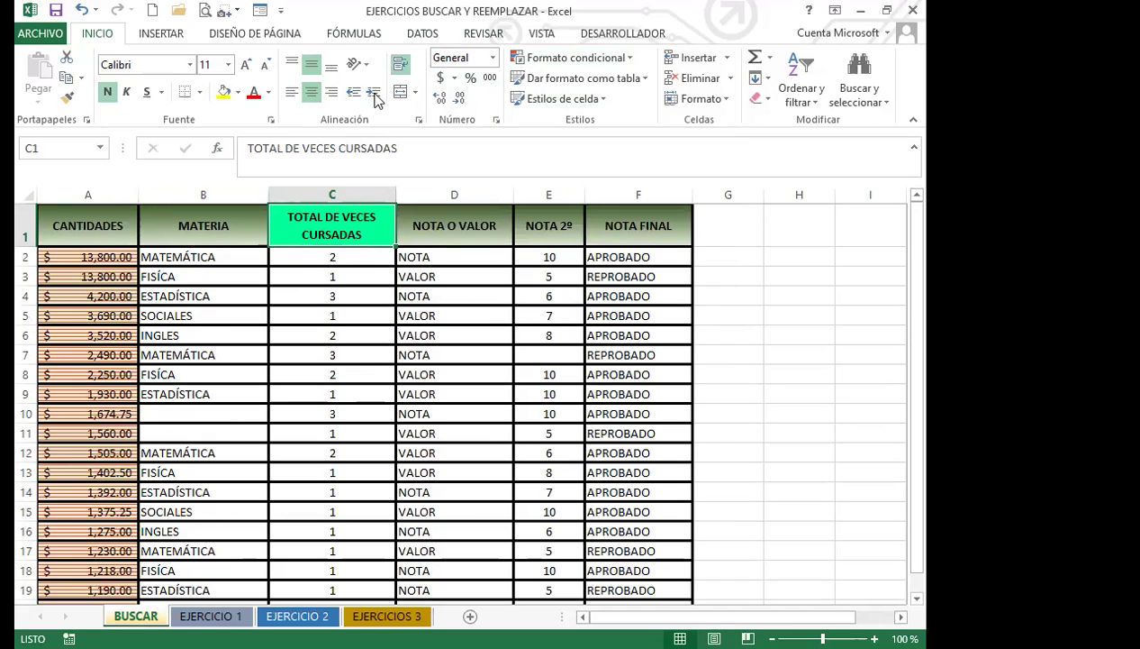
pyautogui.click(200, 225)
pyautogui.click(447, 226)
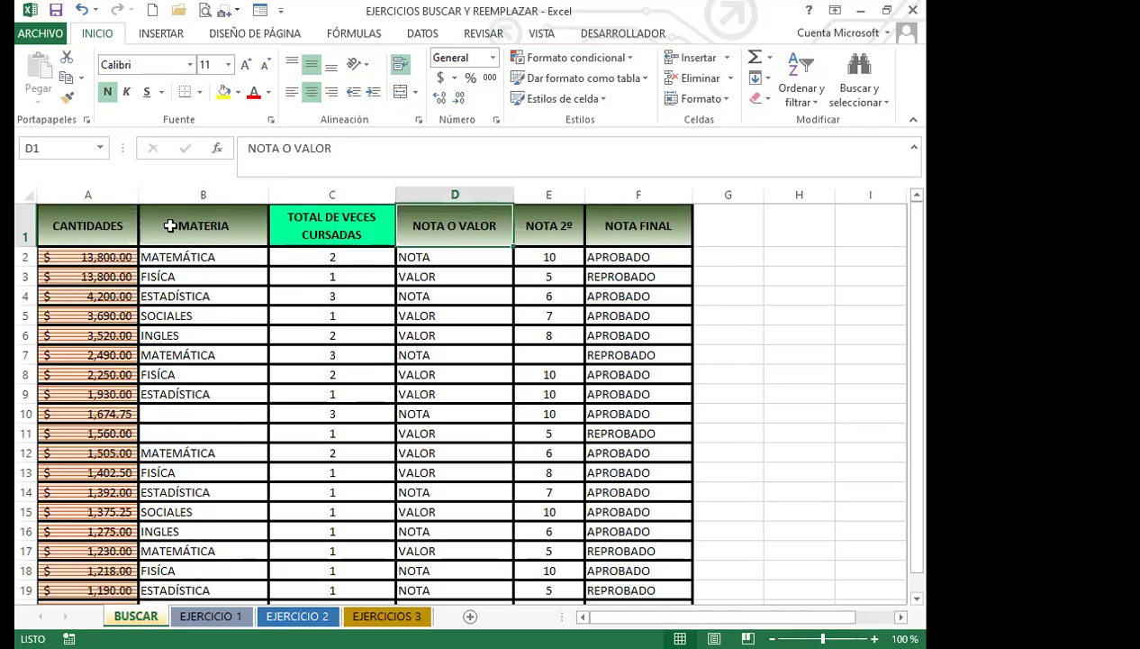
pyautogui.click(102, 236)
pyautogui.moveTo(146, 225); pyautogui.dragTo(625, 222)
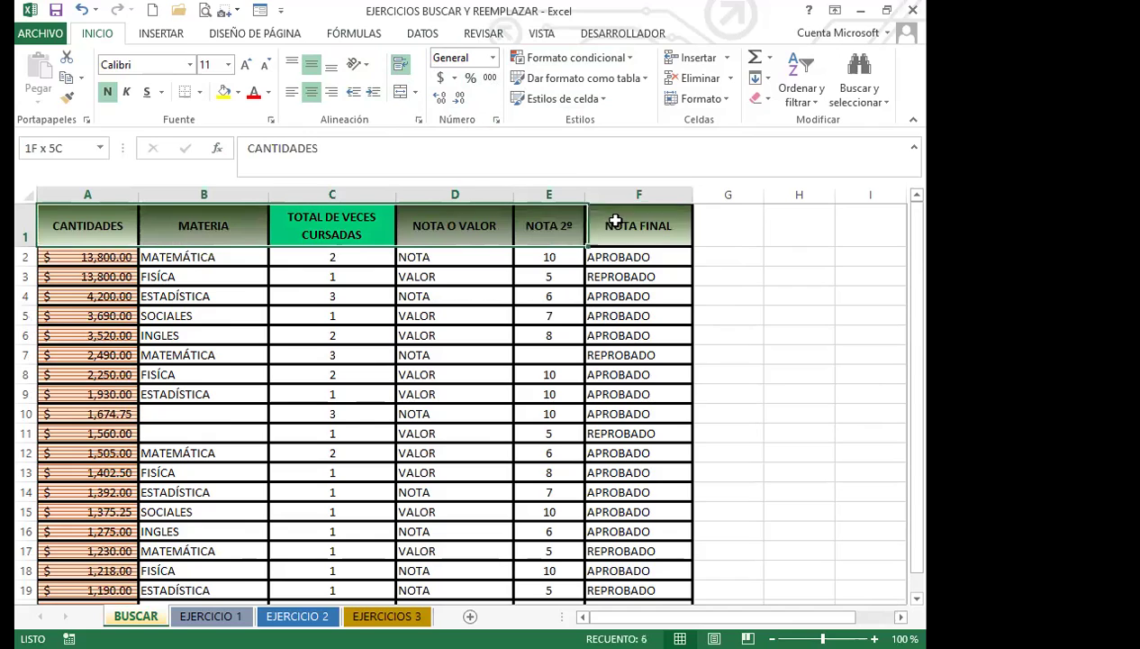
pyautogui.click(399, 65)
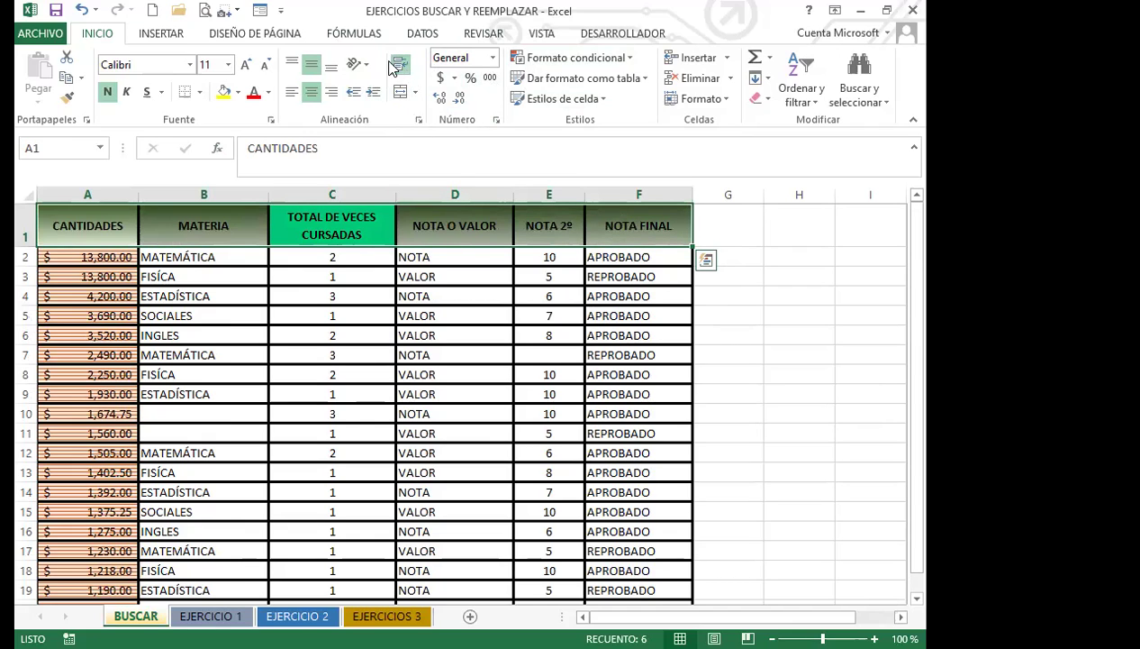
pyautogui.click(328, 221)
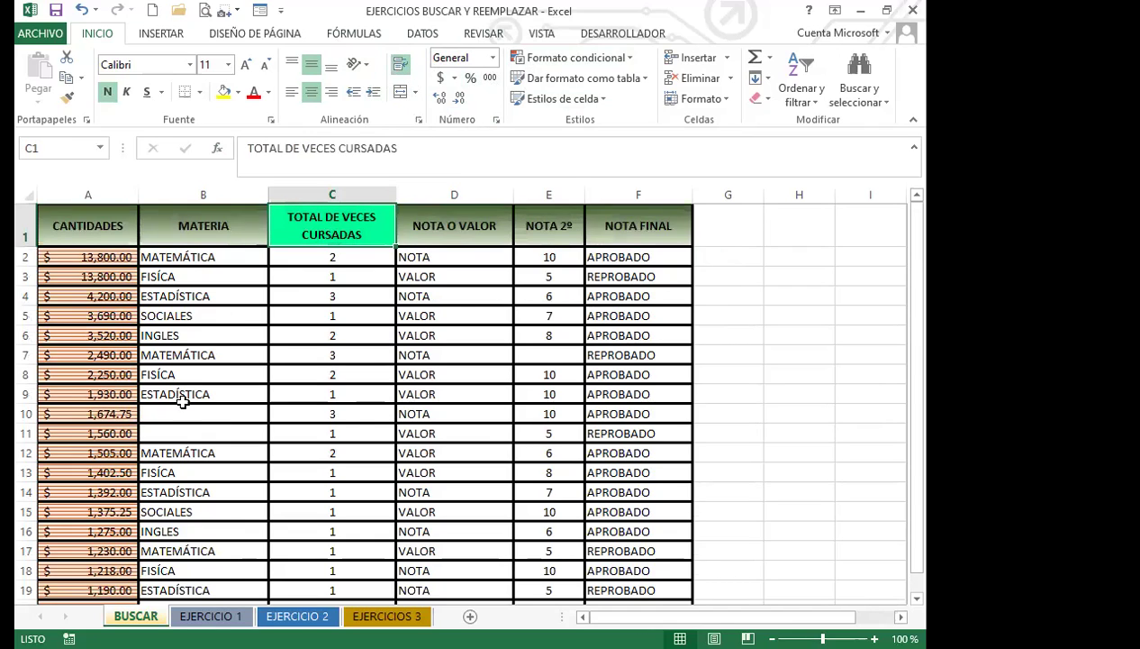
# Compare the formatting of the CANTIDADES amount cells with that of the header cells in A1:F1.
pyautogui.click(65, 274)
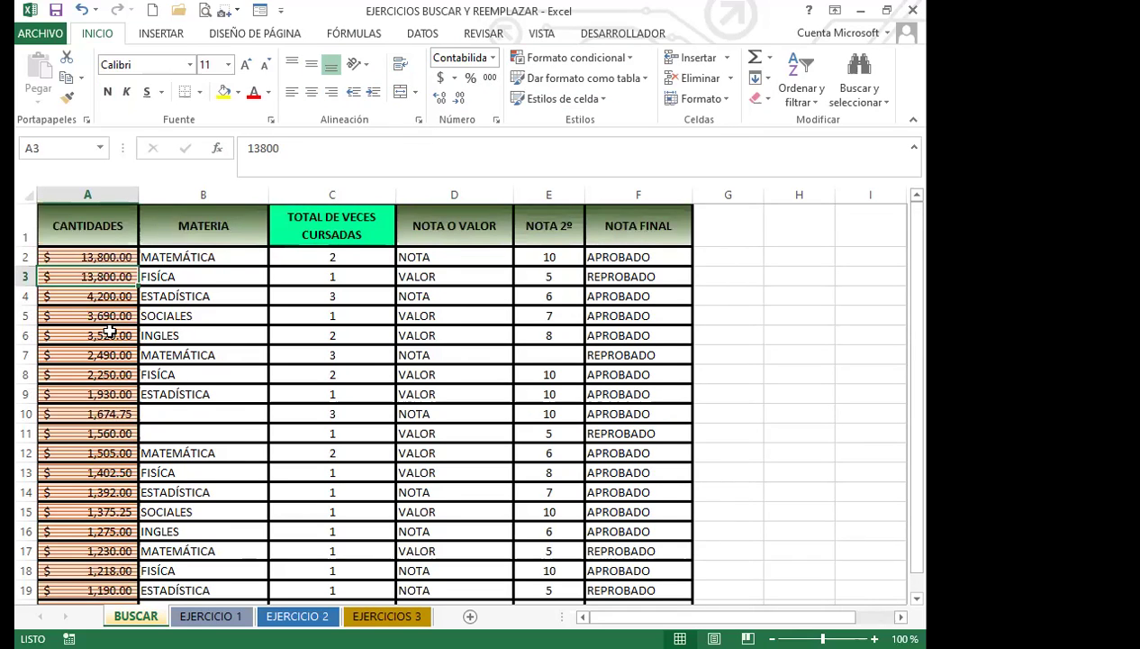
pyautogui.scroll(-3, 108, 343)
pyautogui.scroll(3, 99, 360)
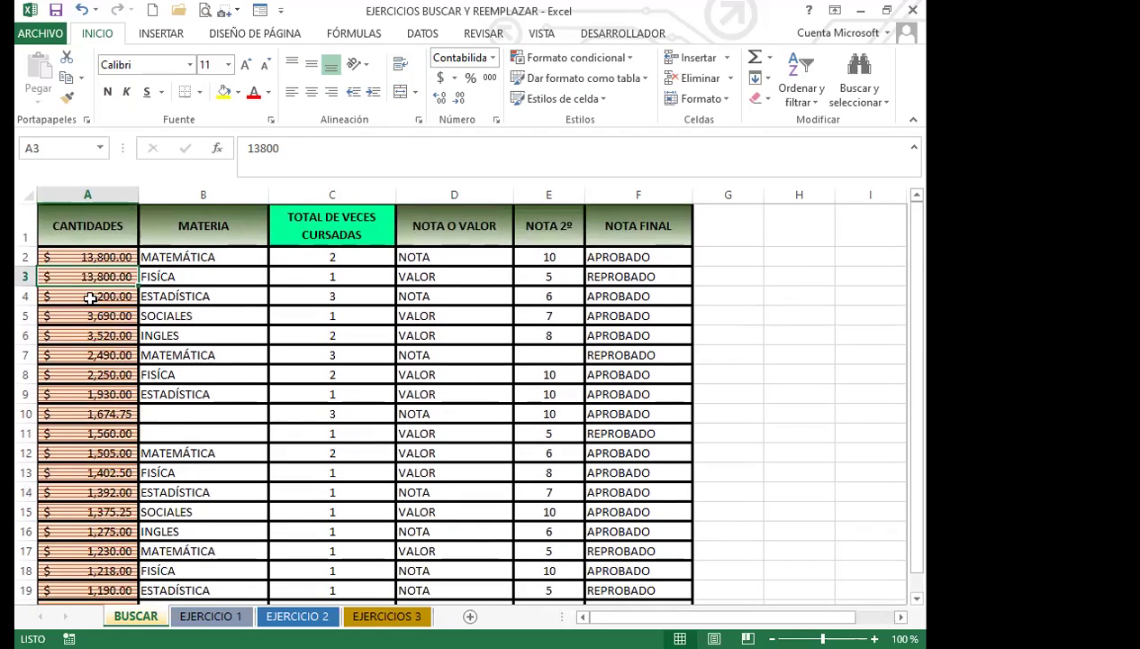
pyautogui.scroll(-4, 105, 374)
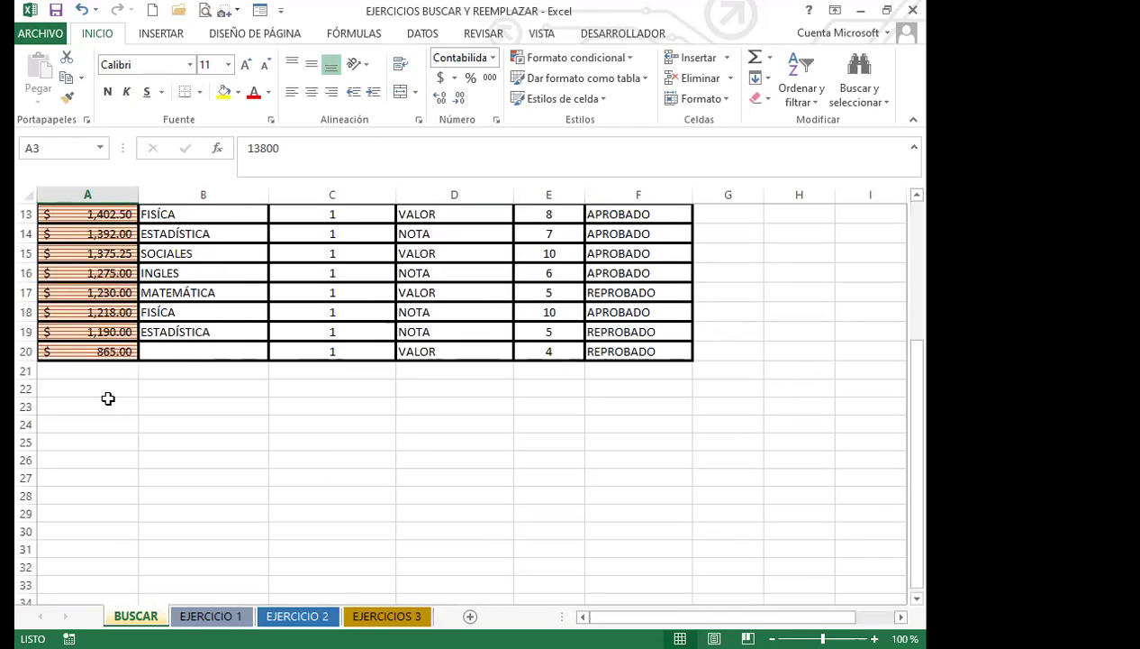
pyautogui.scroll(4, 106, 387)
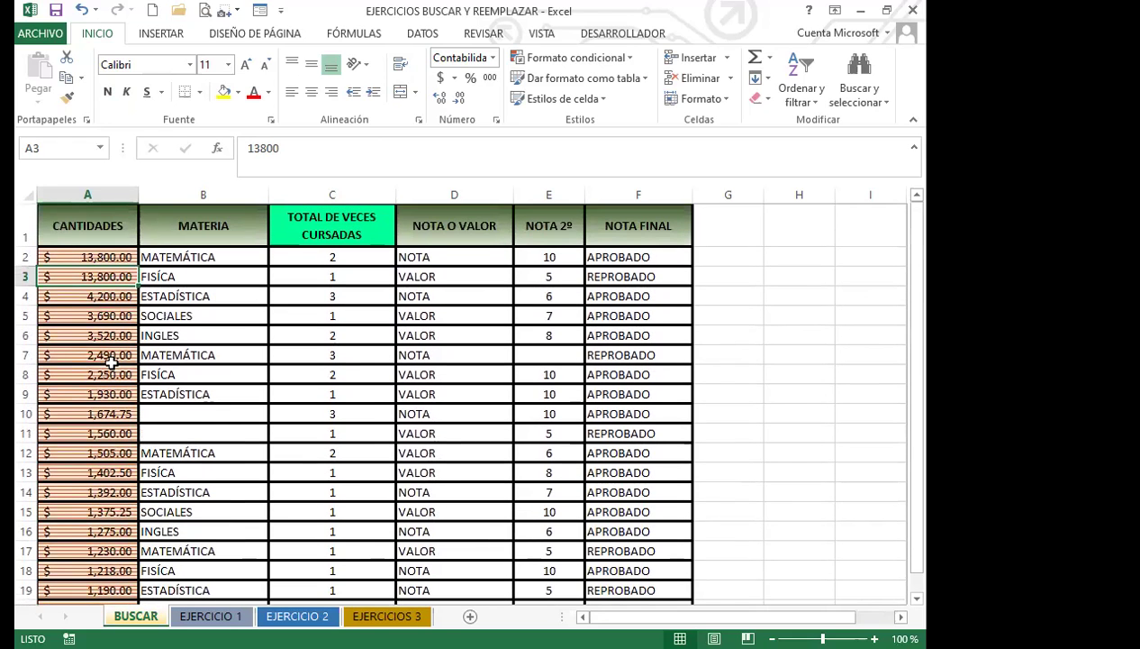
pyautogui.click(97, 335)
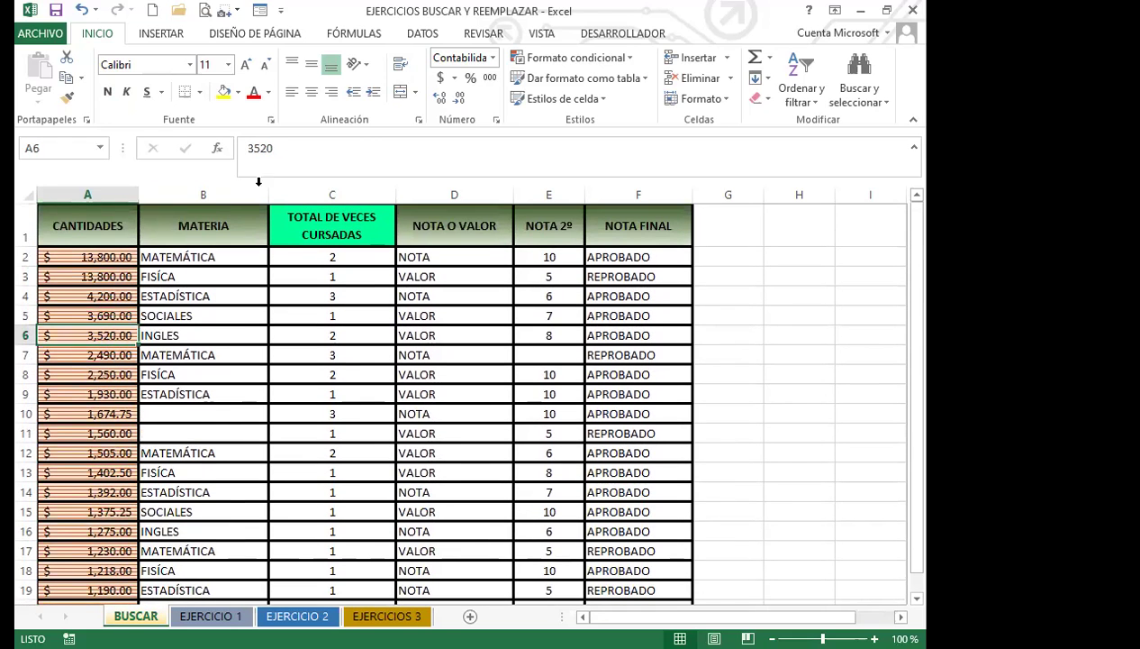
pyautogui.click(221, 218)
pyautogui.click(117, 313)
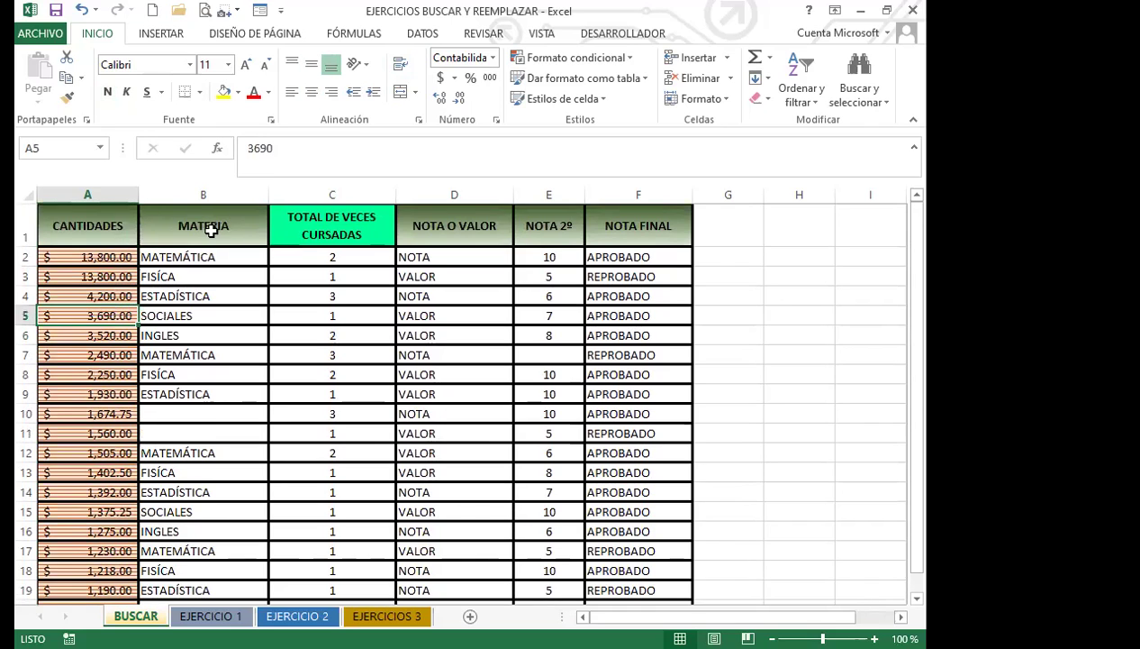
pyautogui.click(209, 228)
pyautogui.moveTo(92, 229); pyautogui.dragTo(667, 227)
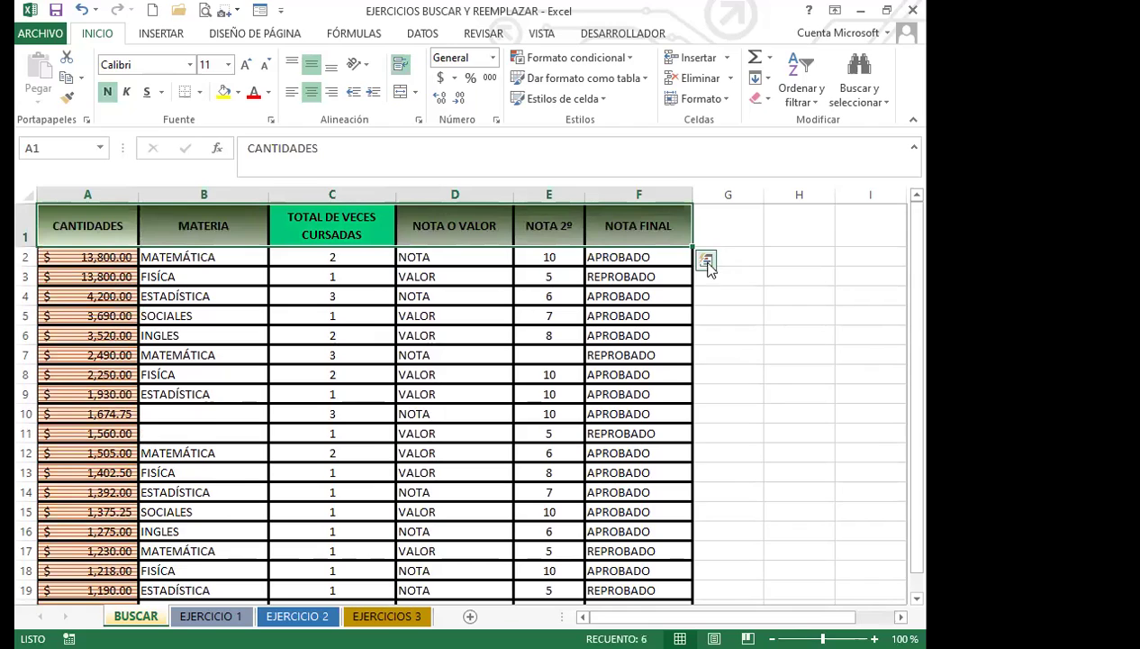
pyautogui.click(720, 333)
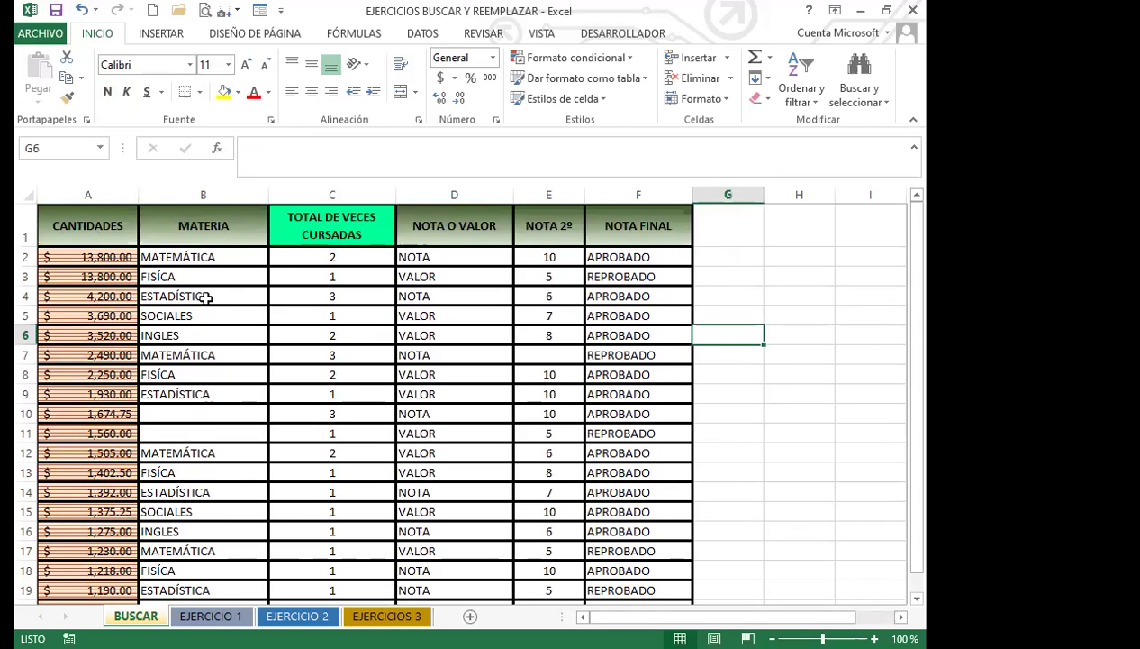
pyautogui.click(87, 317)
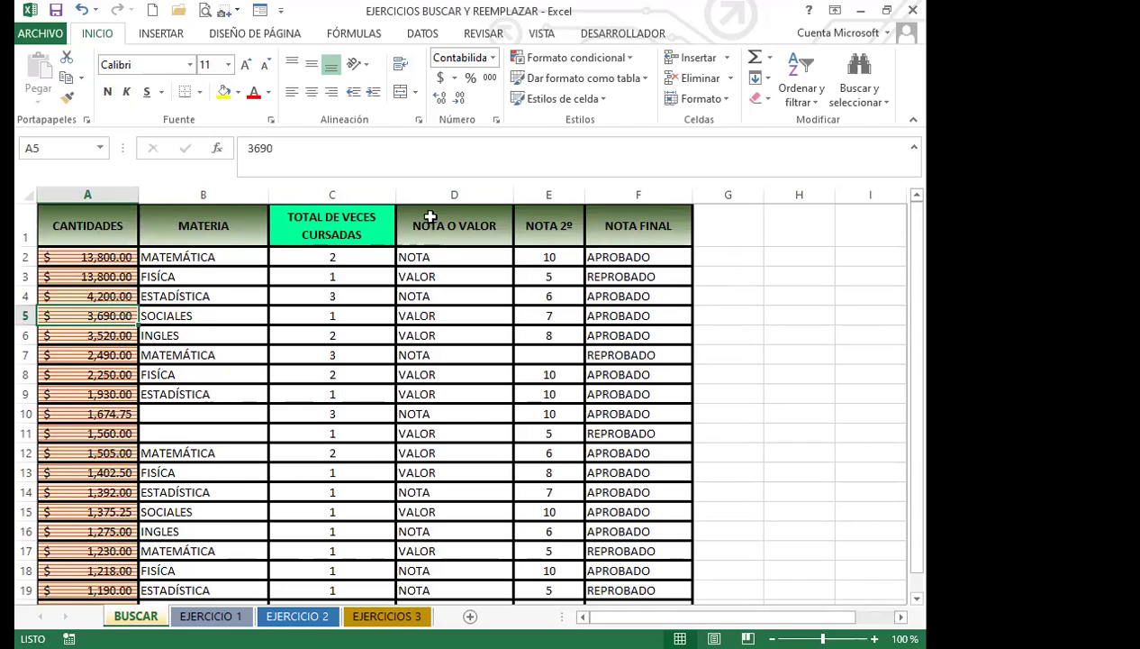
pyautogui.moveTo(71, 229); pyautogui.dragTo(613, 225)
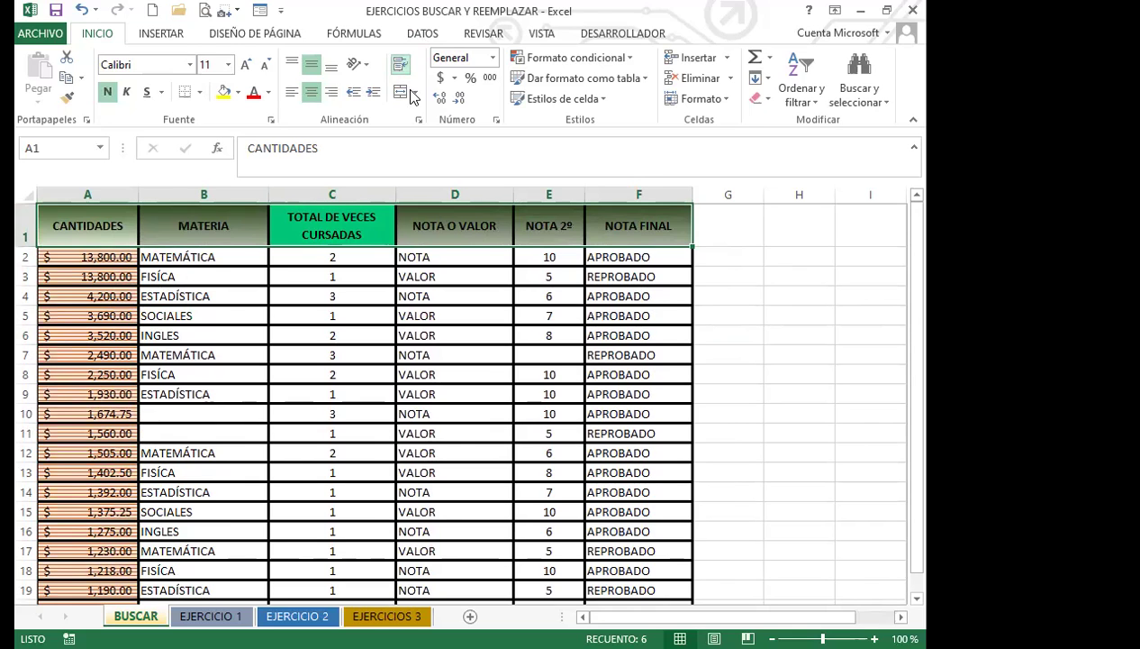
pyautogui.click(782, 335)
pyautogui.click(108, 348)
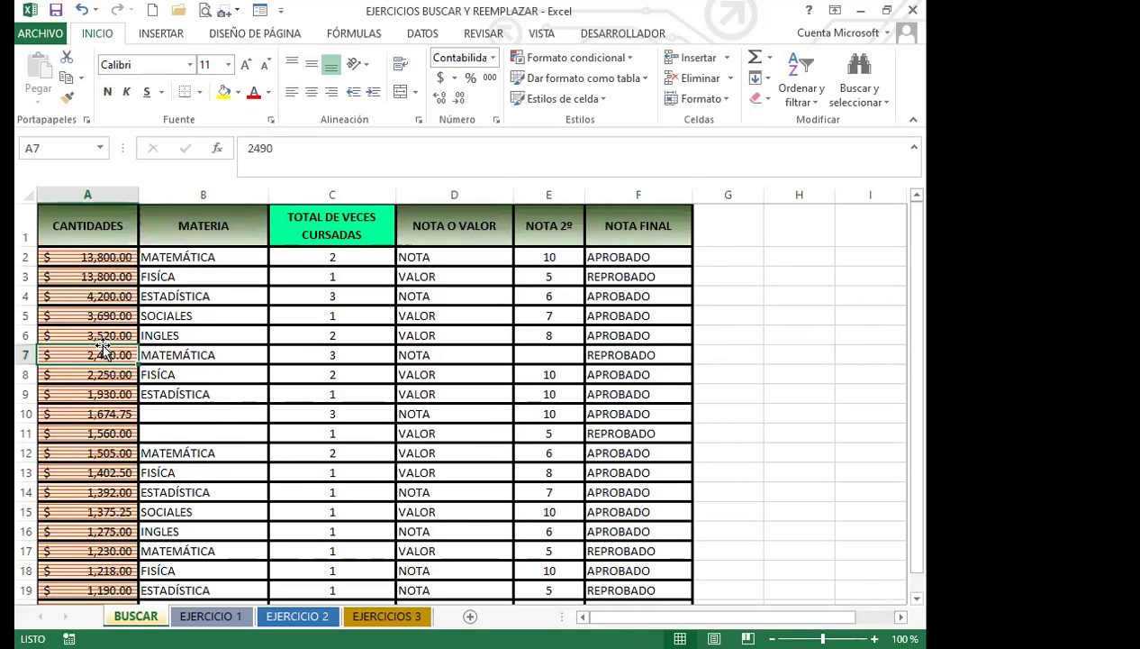
pyautogui.scroll(-3, 109, 348)
pyautogui.scroll(3, 109, 349)
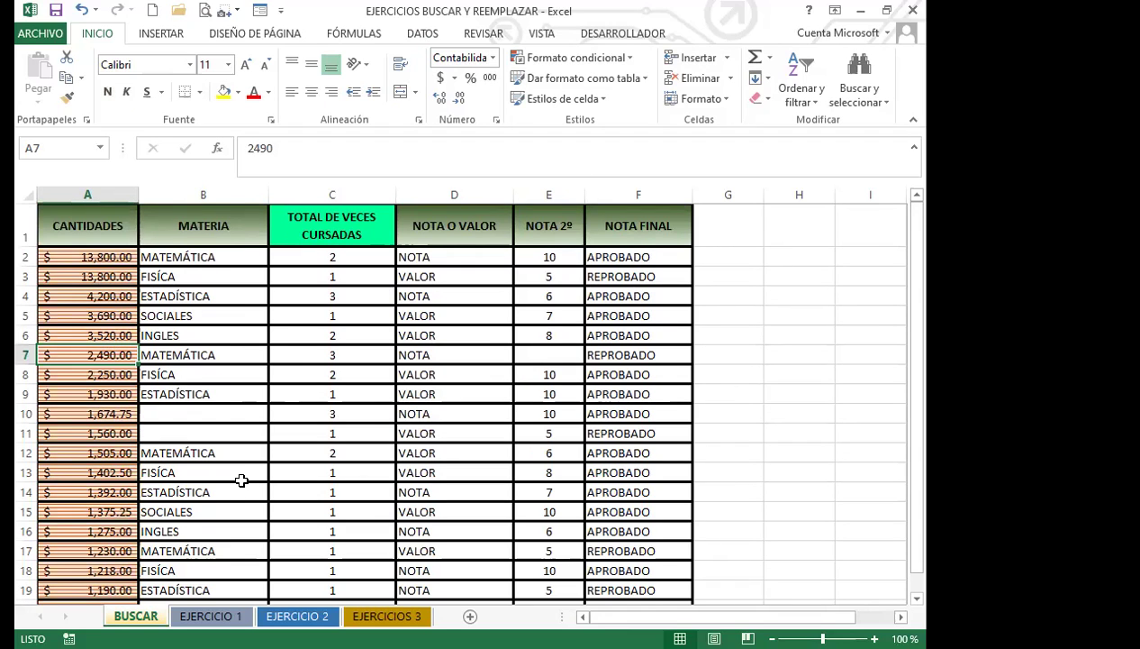
# Open Find and Replace and clear both the search format and the replacement format.
pyautogui.hotkey('ctrl', 'b')
pyautogui.click(848, 263)
pyautogui.click(647, 325)
pyautogui.click(467, 239)
pyautogui.click(843, 282)
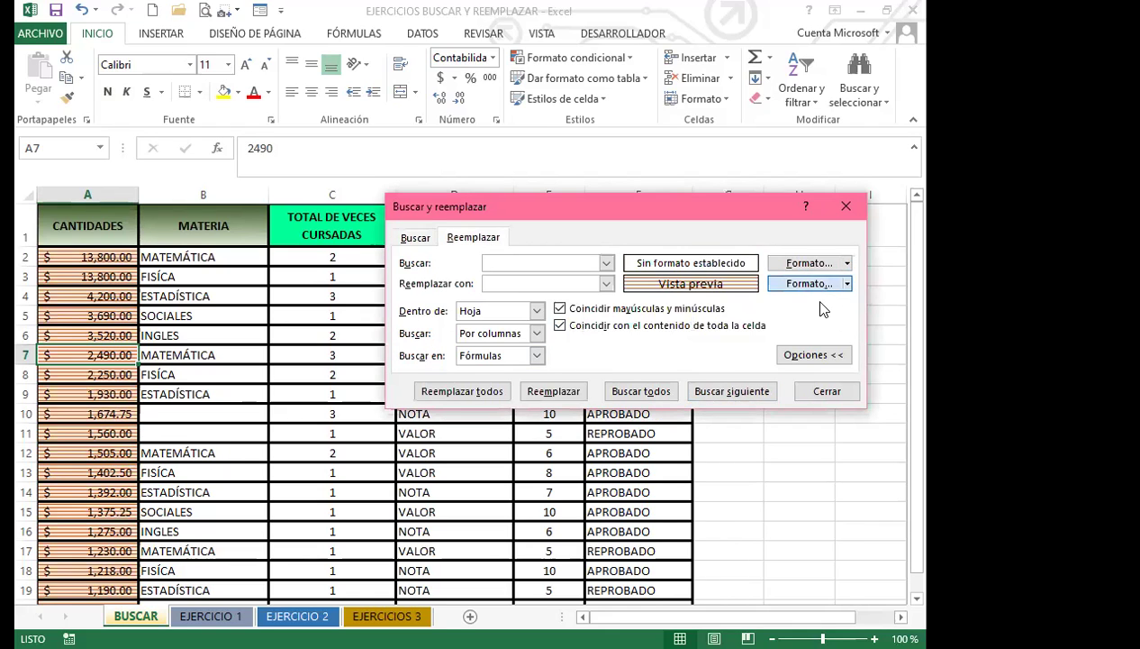
pyautogui.press('Return')
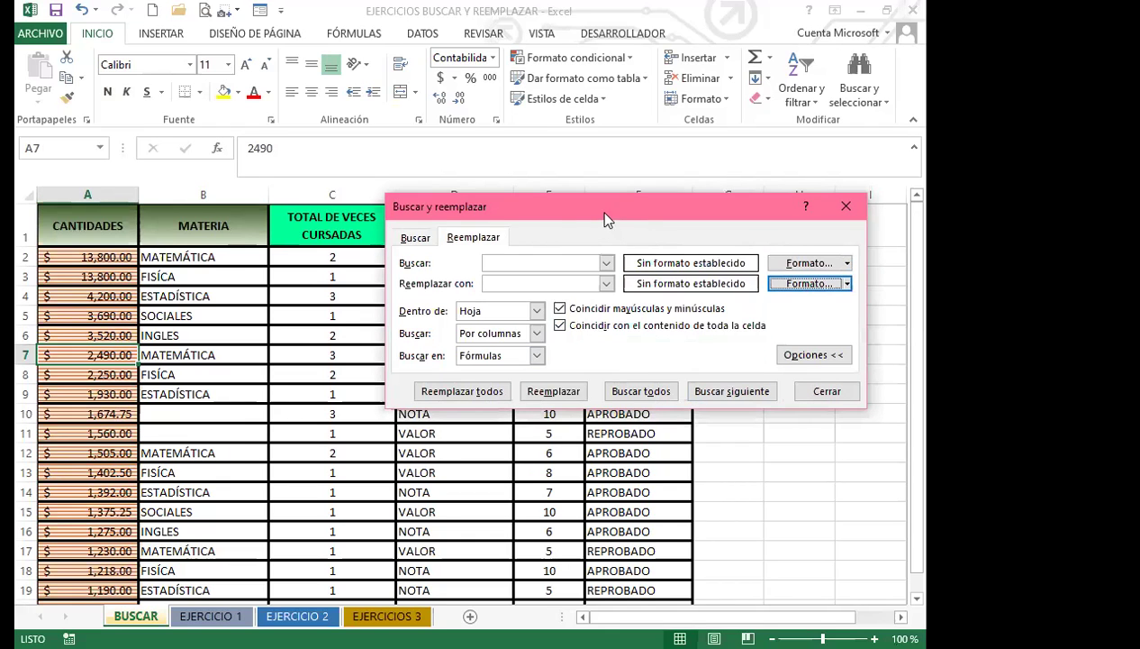
# Find all blank cells on the sheet using an empty search term with no format, and enlarge the dialog to show the full results list.
pyautogui.click(414, 238)
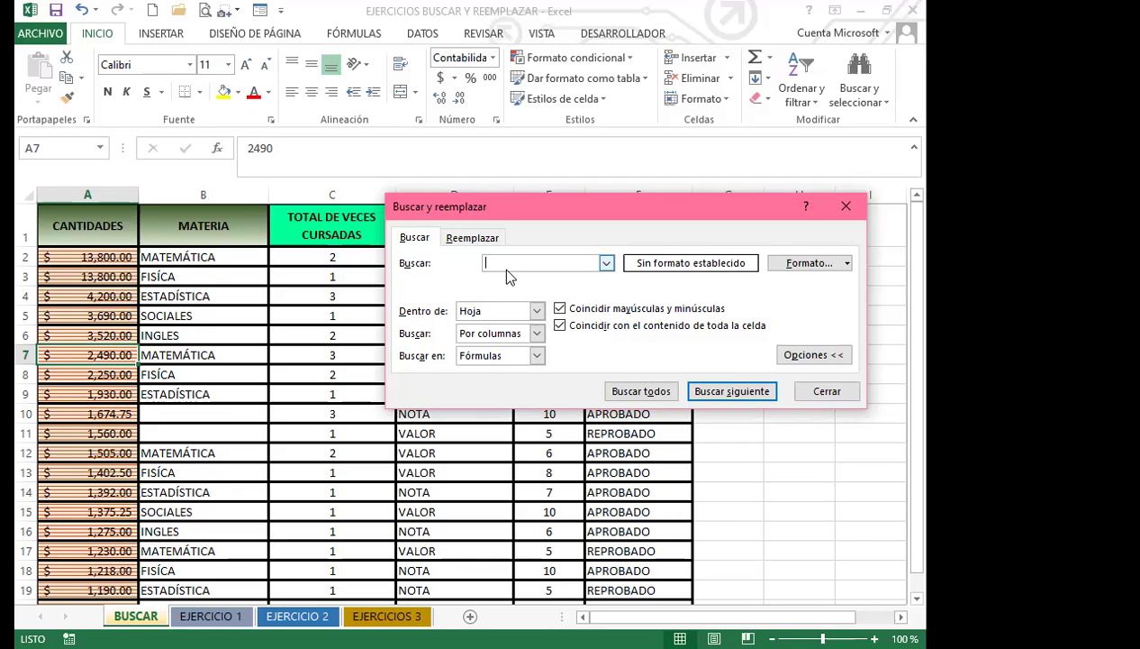
pyautogui.click(473, 237)
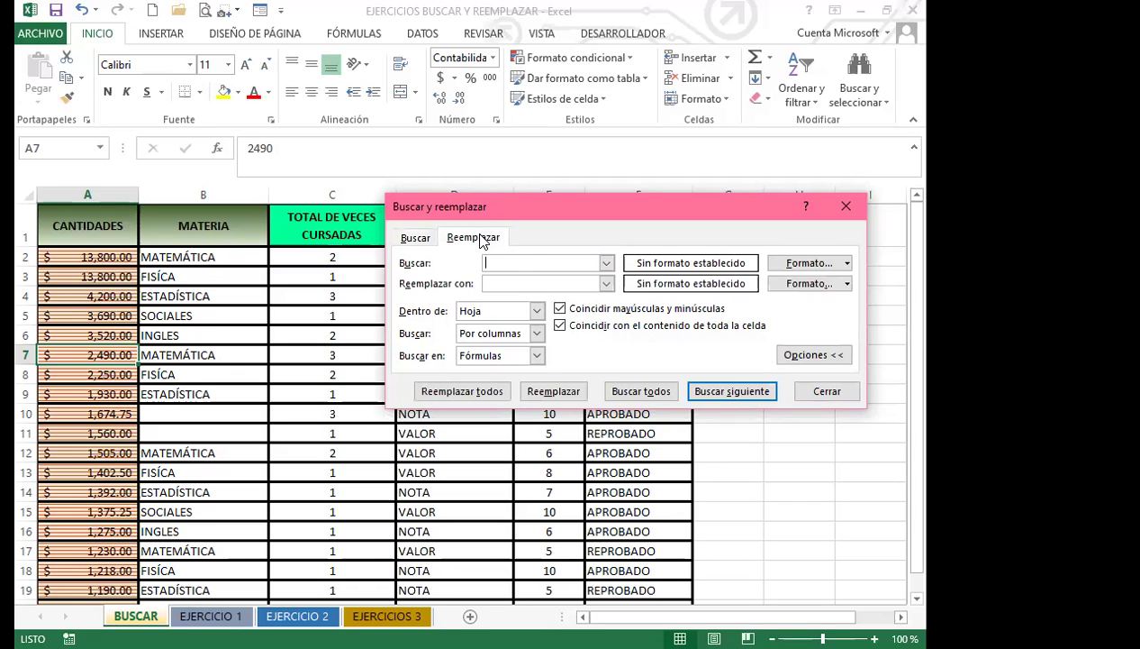
pyautogui.click(414, 238)
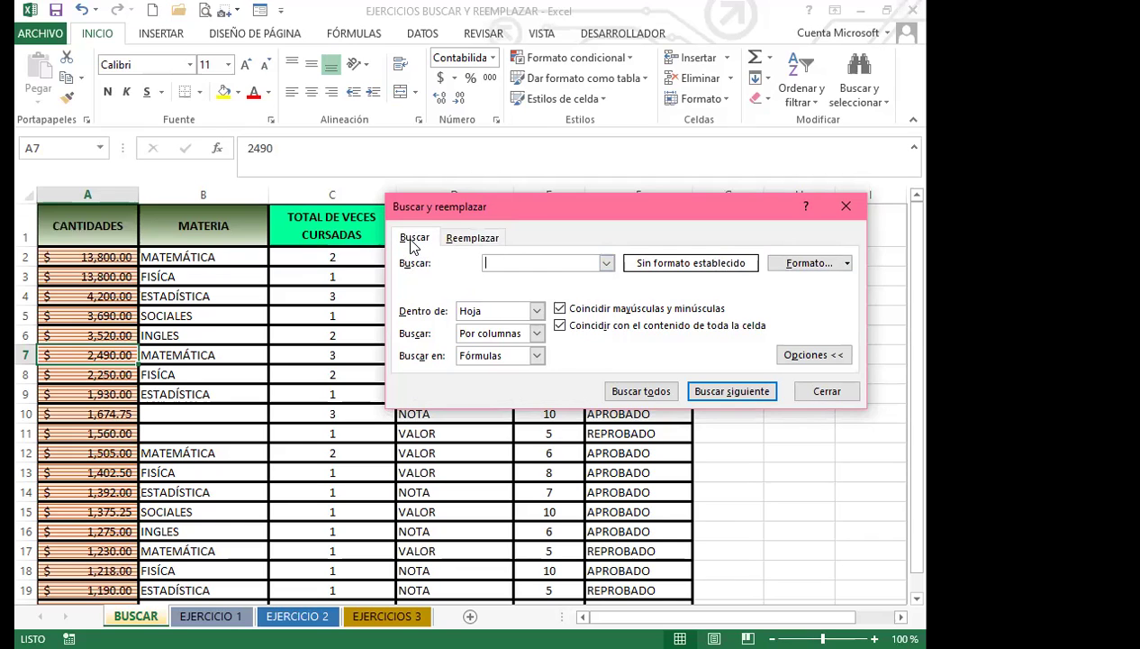
pyautogui.click(633, 391)
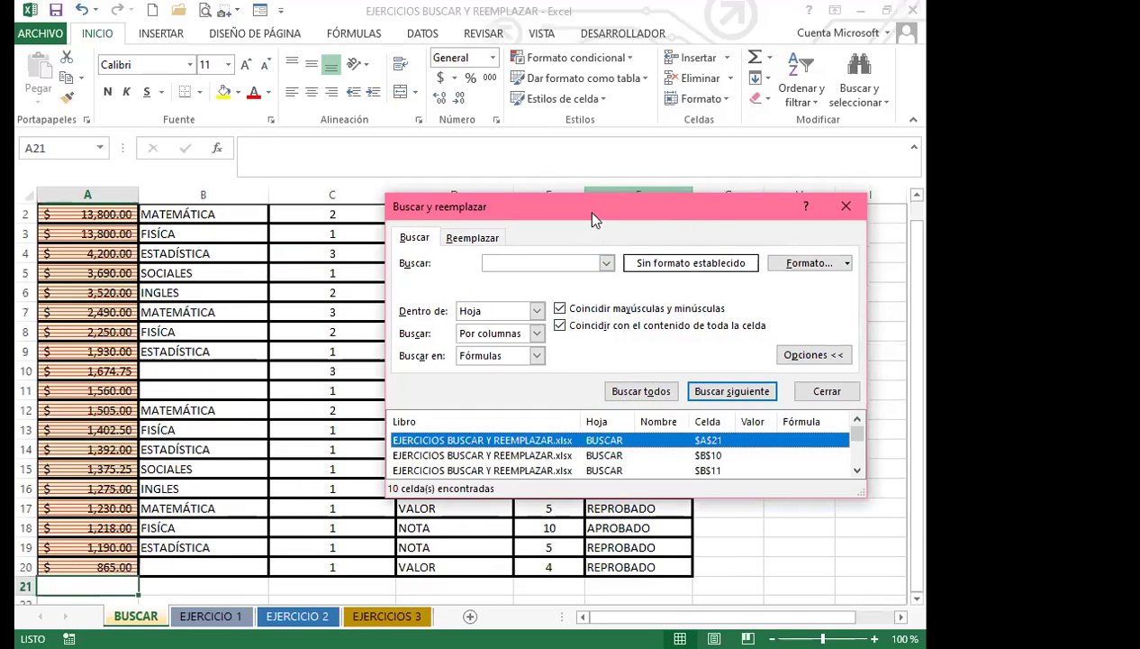
pyautogui.moveTo(591, 209); pyautogui.dragTo(518, 78)
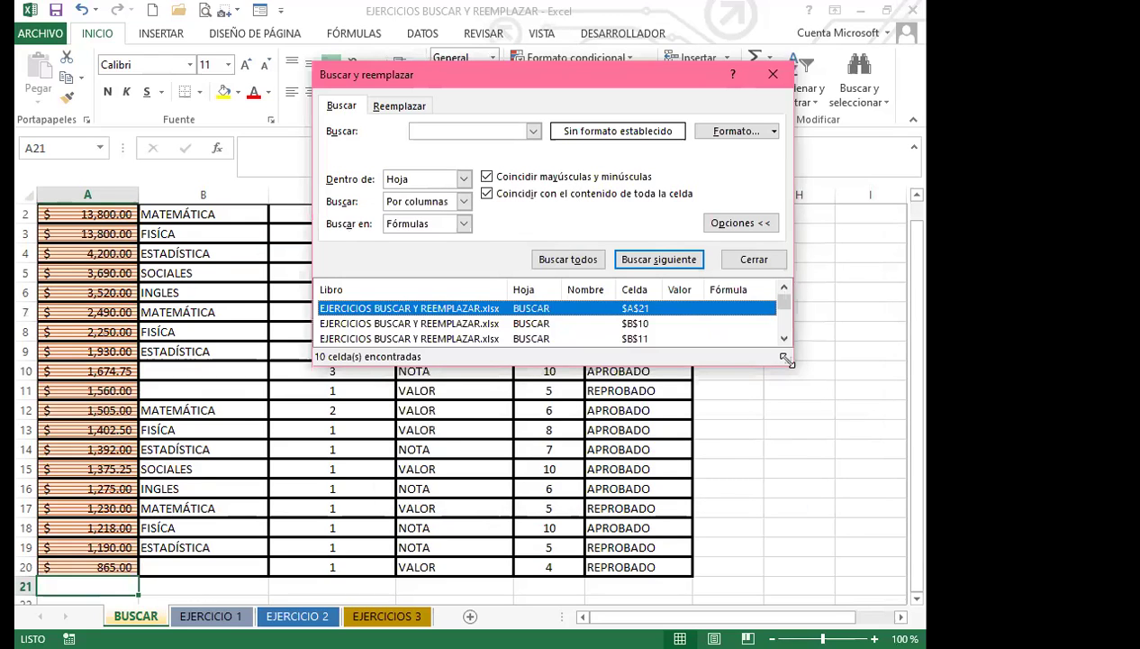
pyautogui.moveTo(786, 360); pyautogui.dragTo(806, 502)
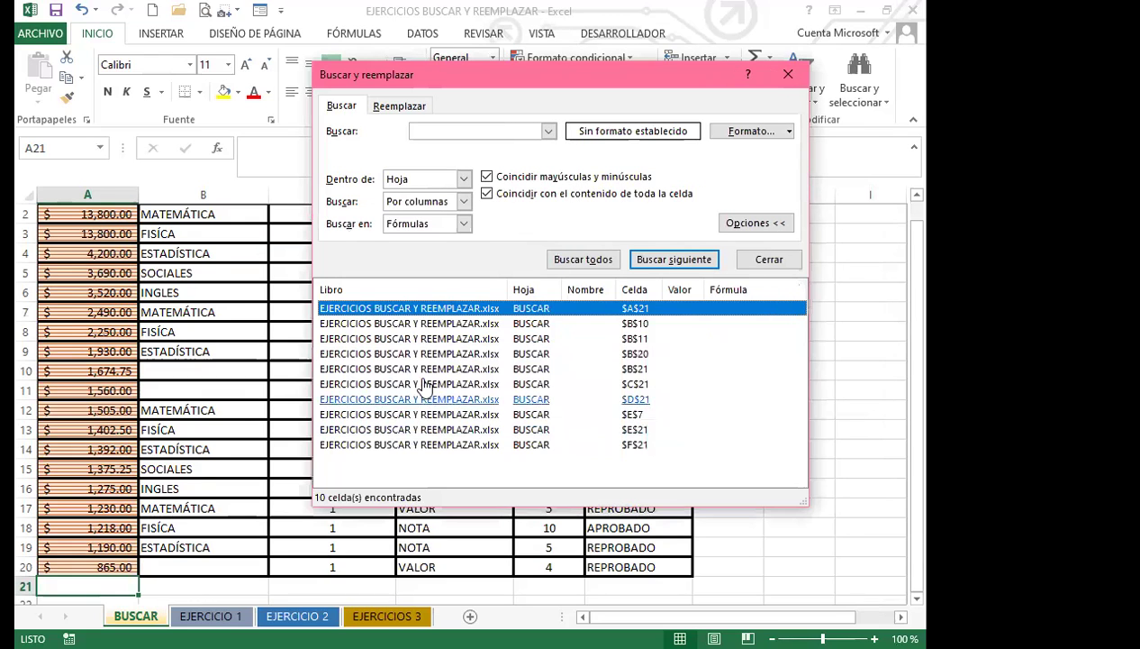
# Go through the found blank cells from the results list, visiting B10, B11, B20, F21, E21, E7 and D21.
pyautogui.click(417, 324)
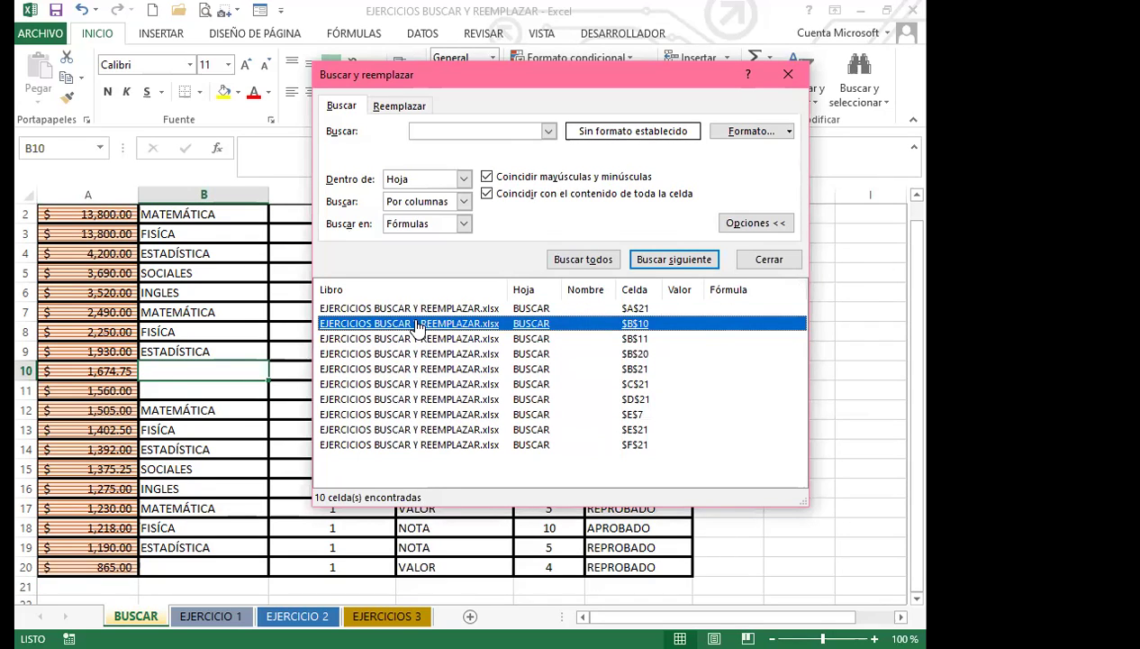
pyautogui.click(419, 338)
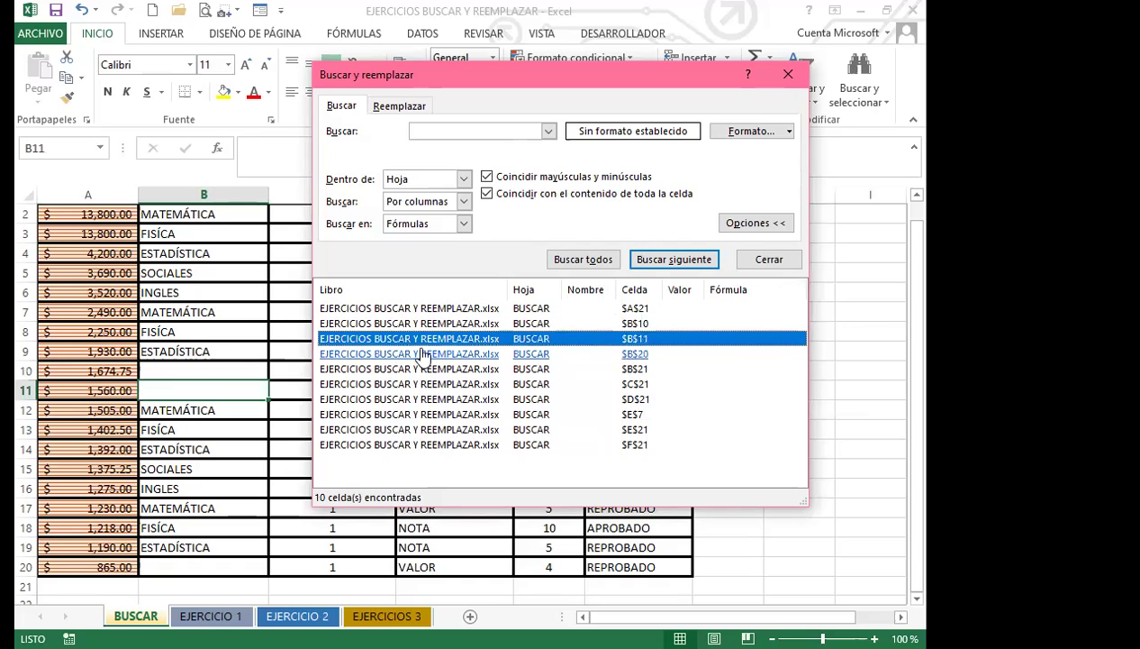
pyautogui.click(420, 353)
pyautogui.click(416, 445)
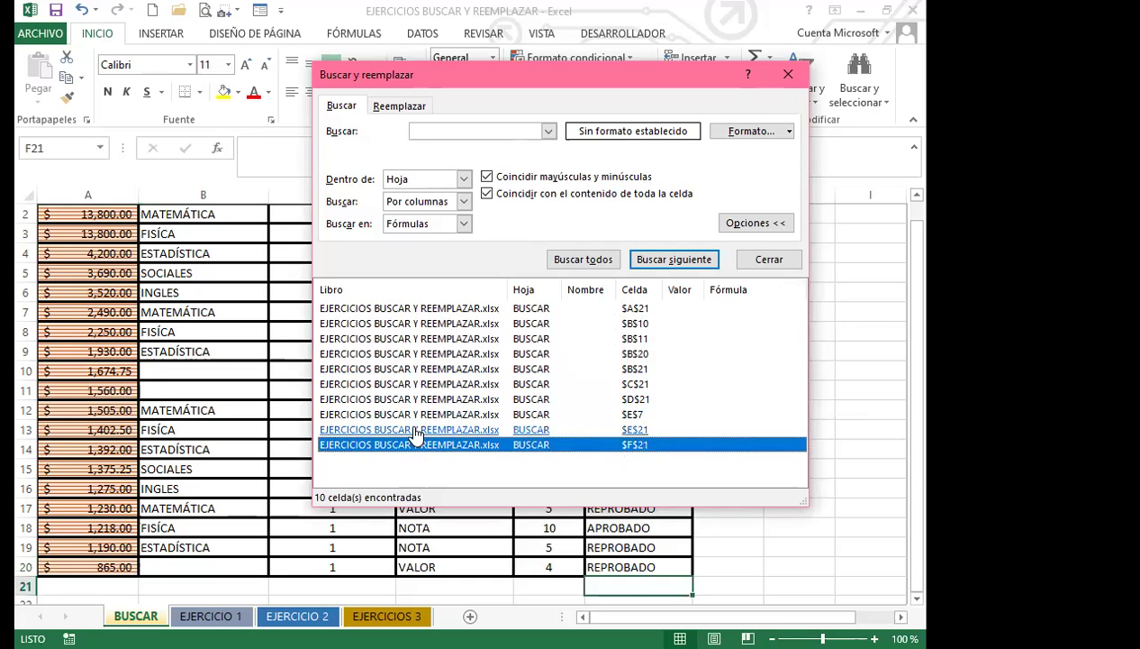
pyautogui.click(416, 430)
pyautogui.click(412, 415)
pyautogui.click(410, 399)
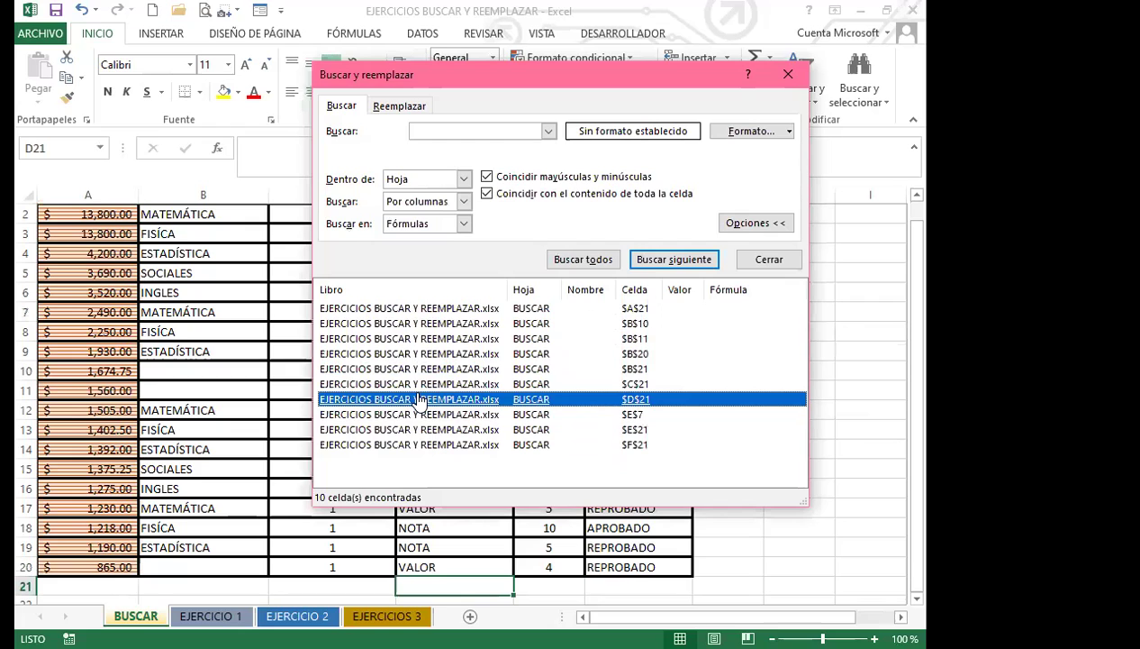
# Select all the blank cells listed in the search results and close Find and Replace.
pyautogui.hotkey('ctrl', 'a')
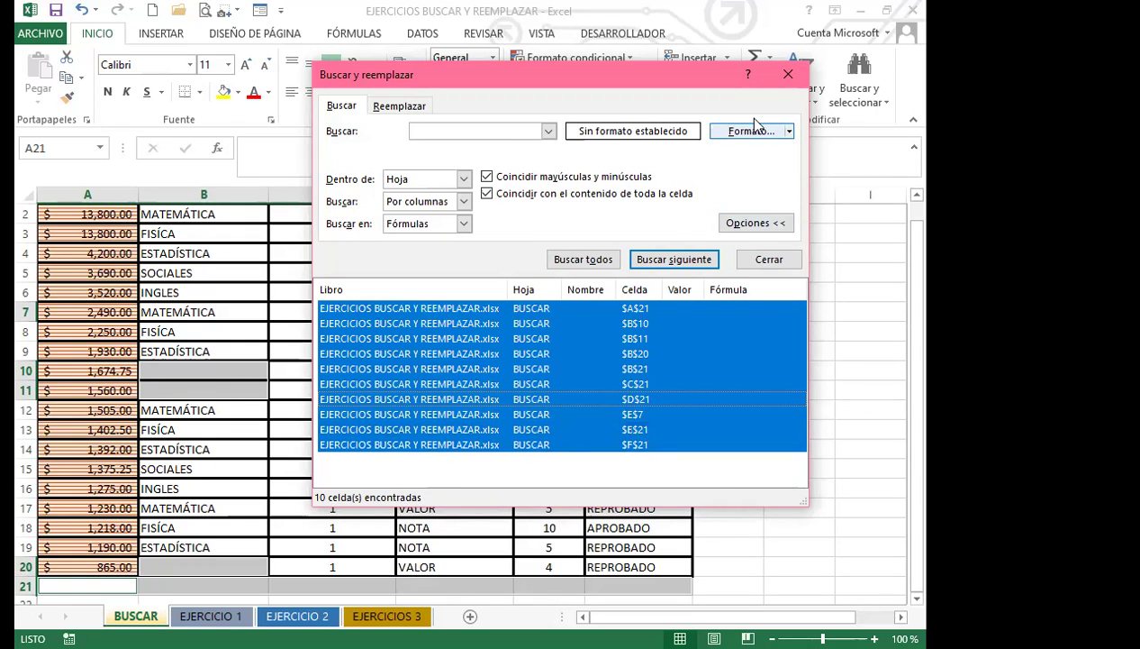
pyautogui.click(789, 80)
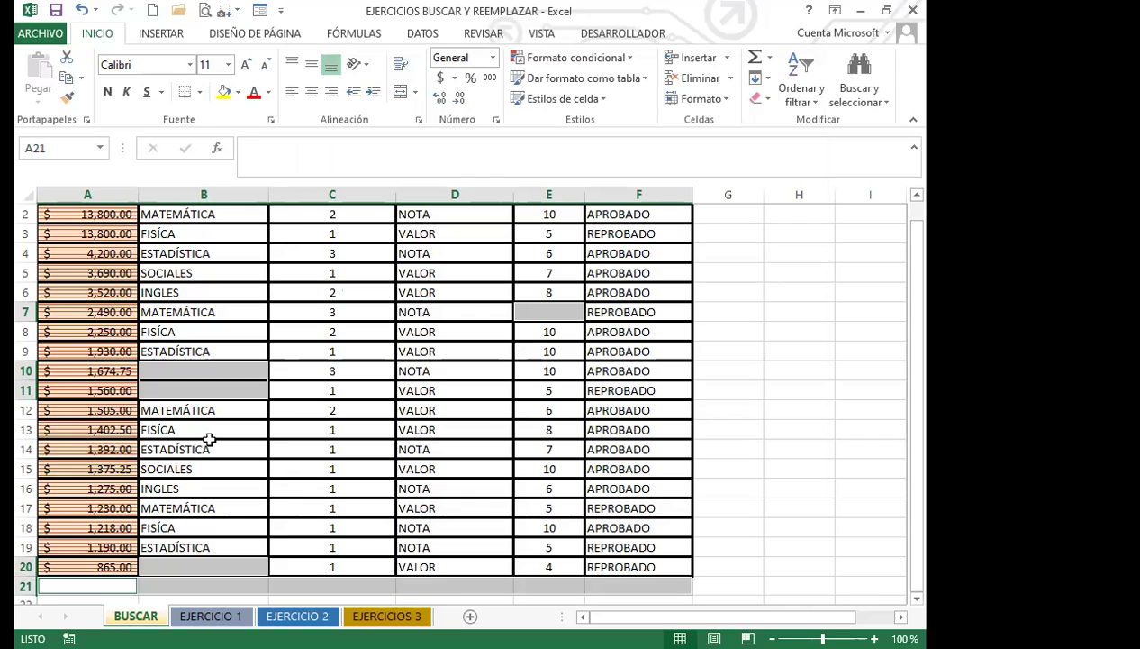
# Examine the table on the BUSCAR sheet from the headers to row 21 to see which blank cells are selected.
pyautogui.scroll(-2, 208, 438)
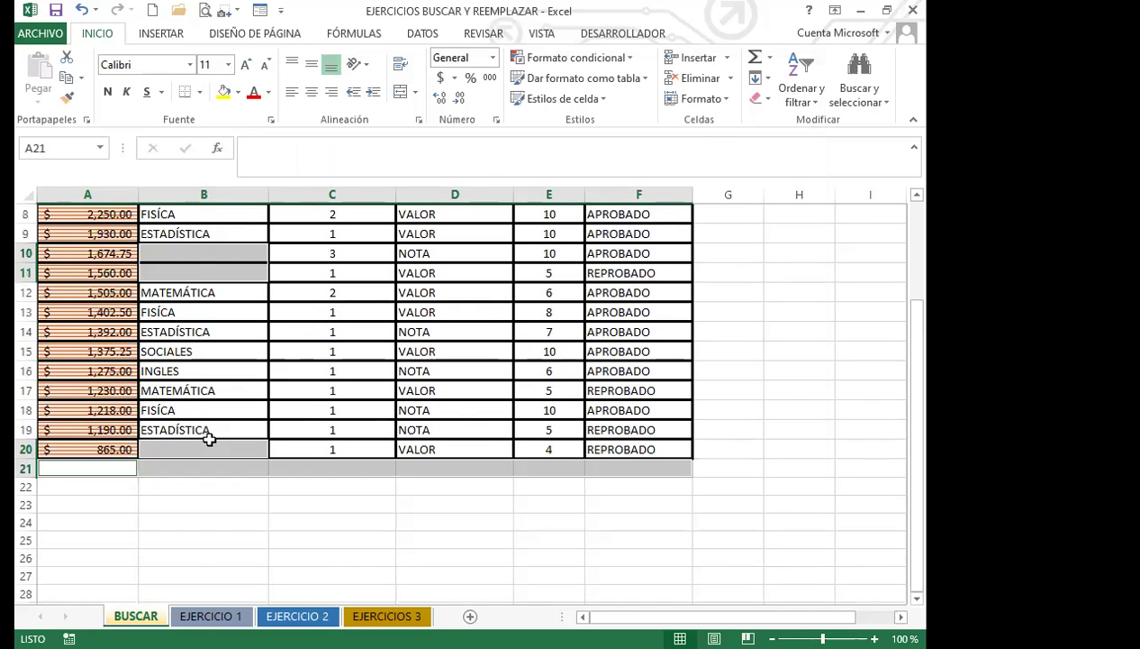
pyautogui.scroll(3, 208, 439)
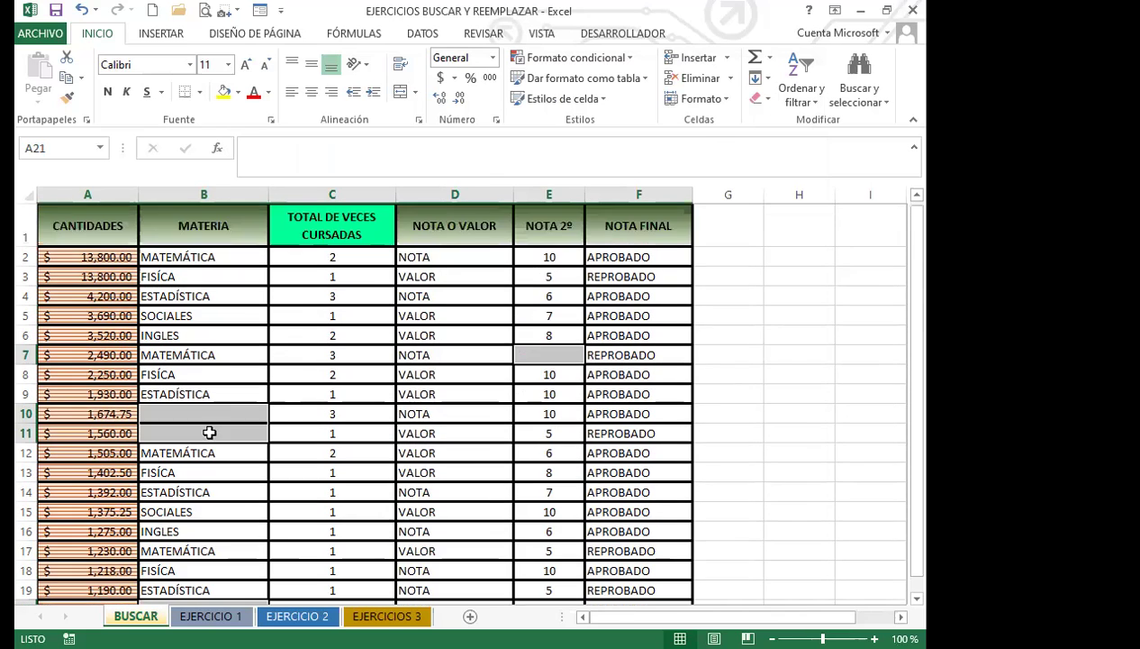
pyautogui.scroll(-2, 220, 327)
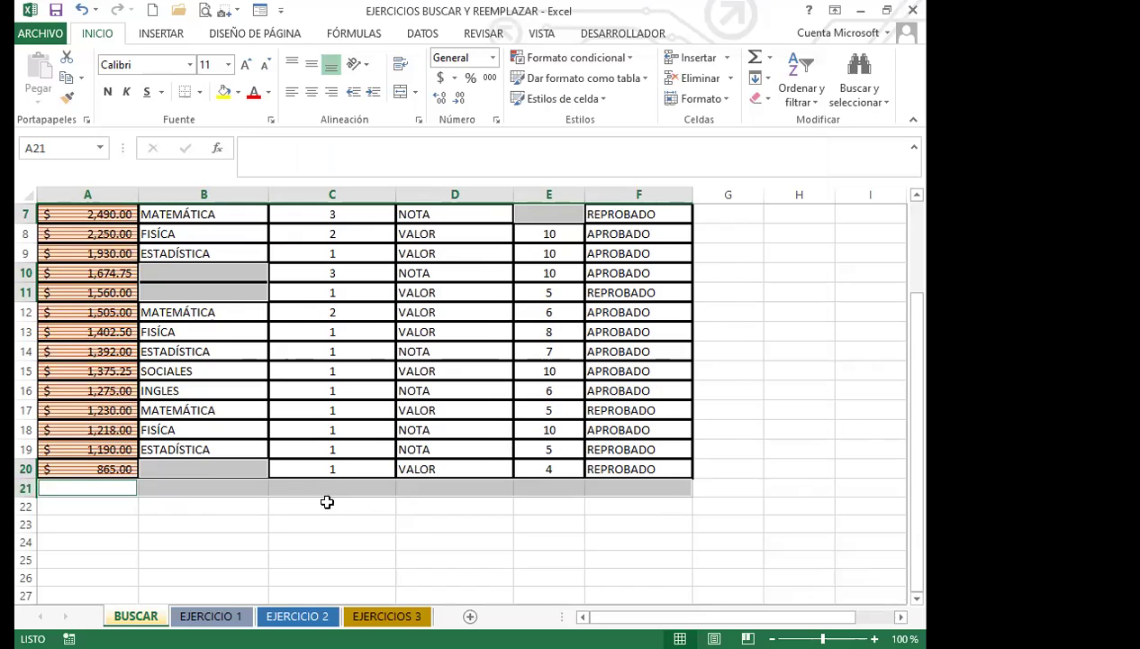
pyautogui.scroll(2, 373, 405)
pyautogui.scroll(-4, 370, 359)
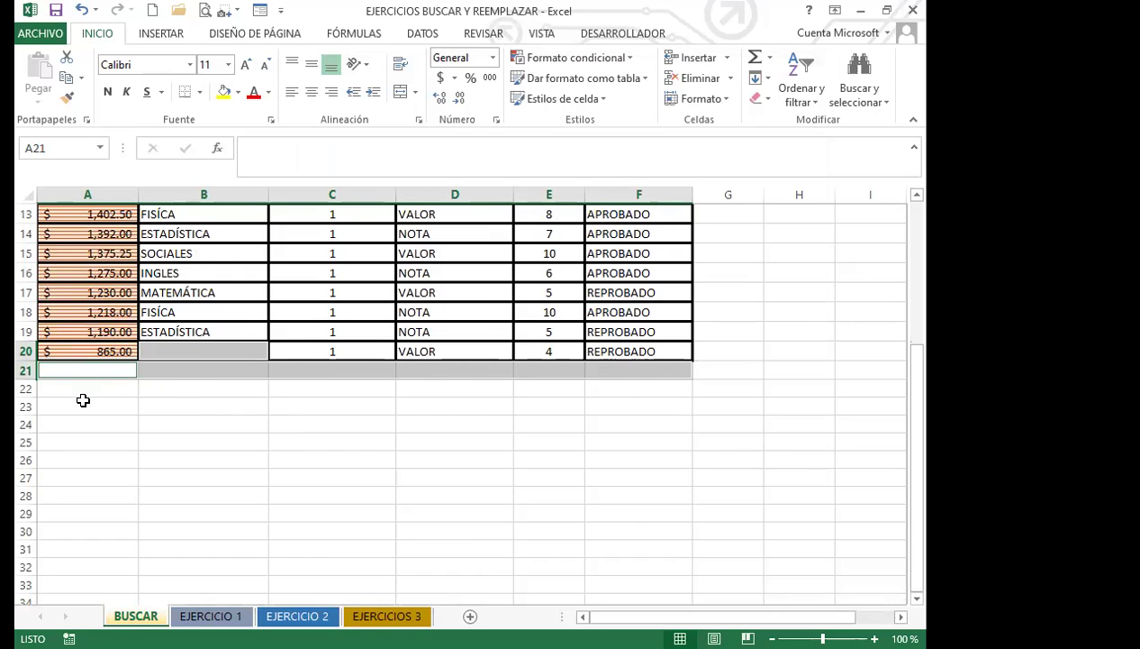
pyautogui.scroll(2, 83, 400)
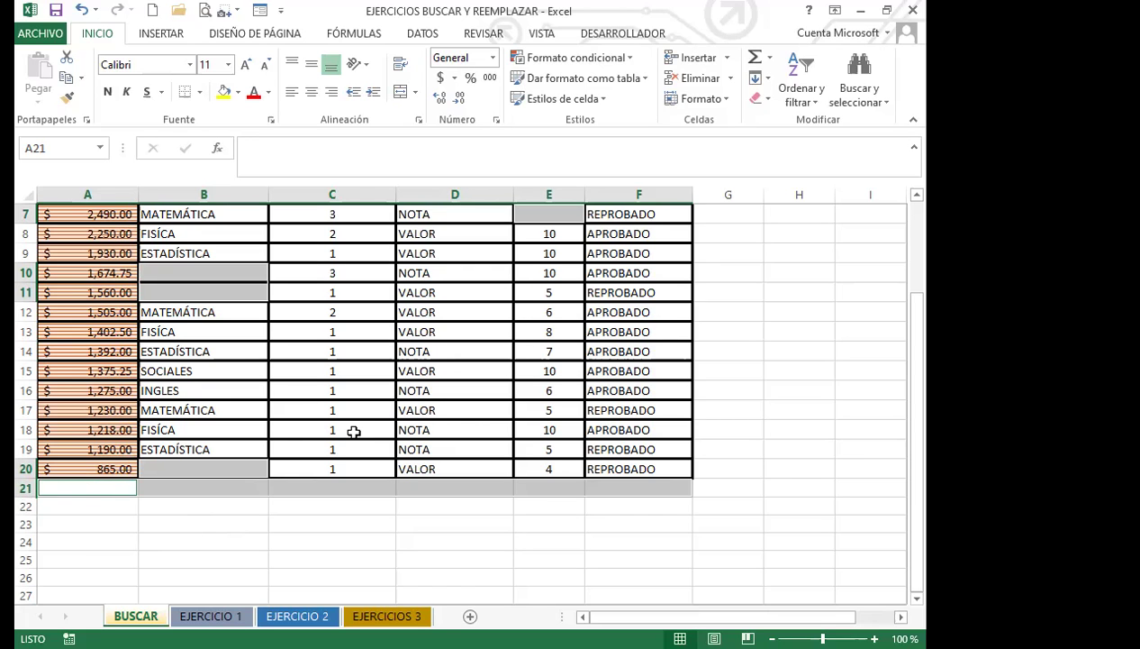
pyautogui.scroll(1, 31, 259)
pyautogui.scroll(2, 31, 258)
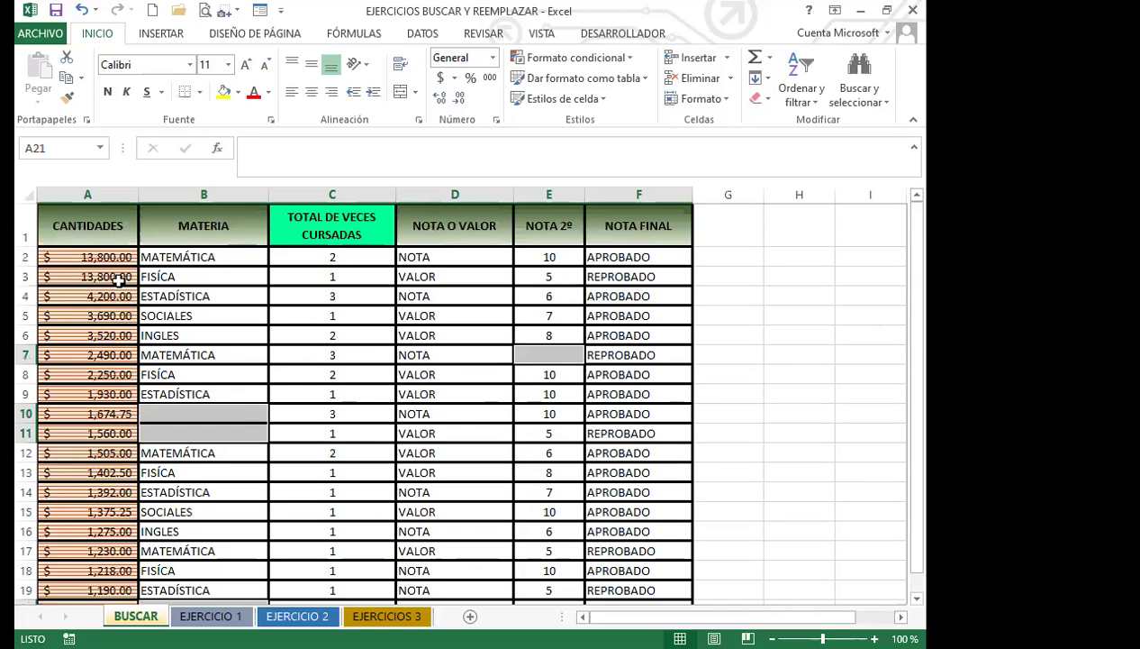
pyautogui.scroll(-3, 108, 378)
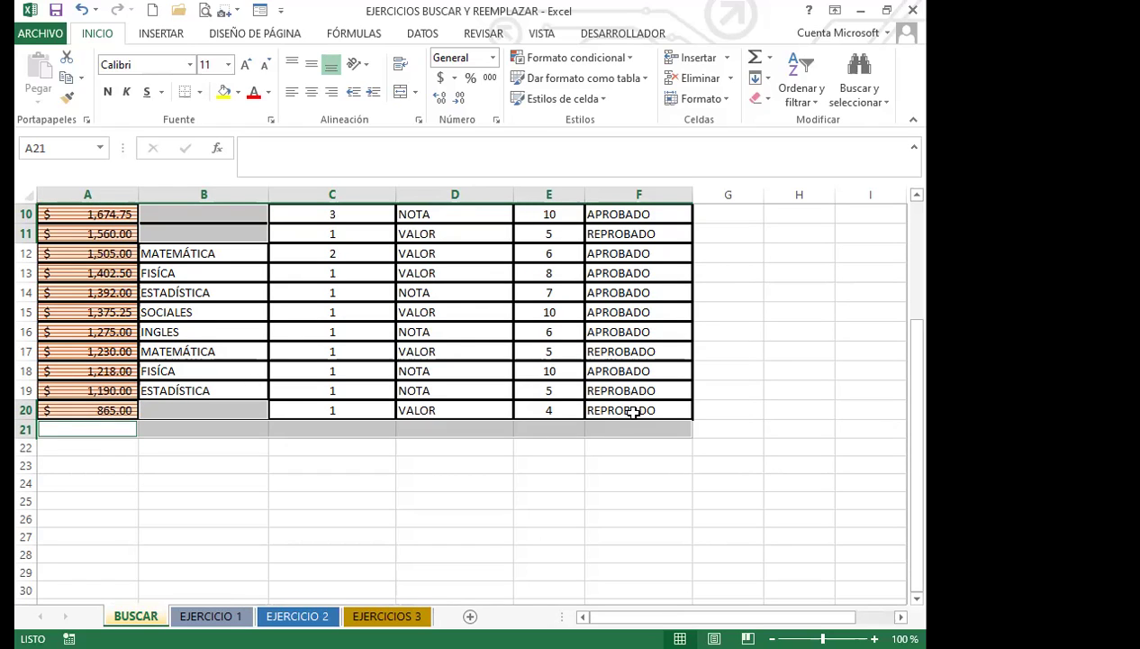
pyautogui.scroll(3, 318, 369)
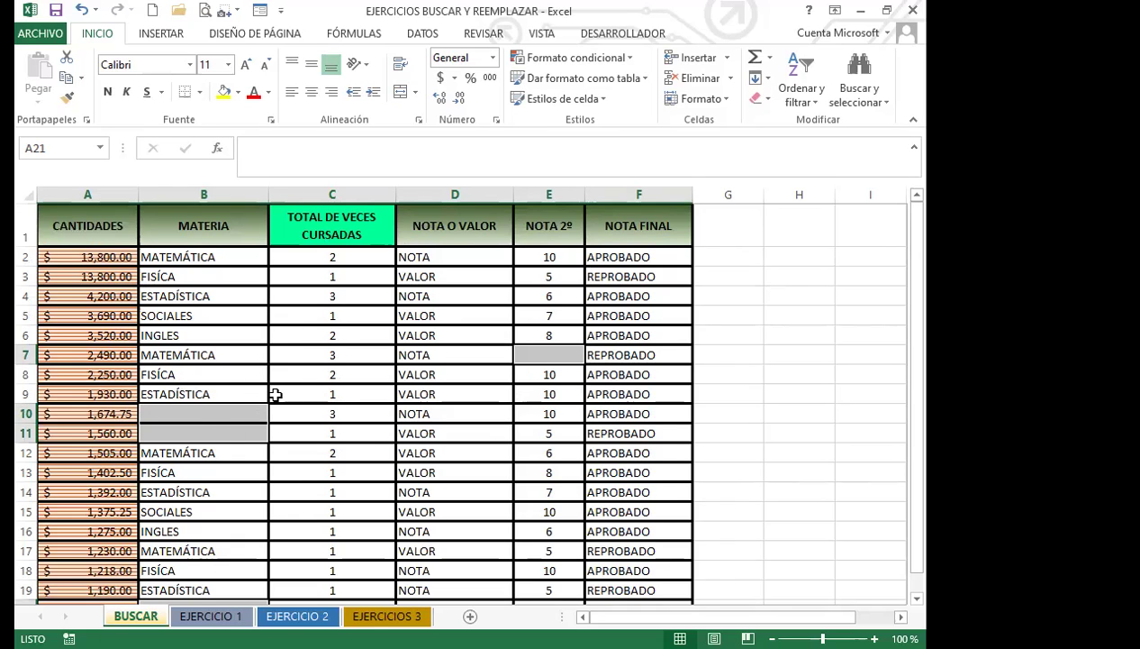
pyautogui.scroll(-3, 280, 394)
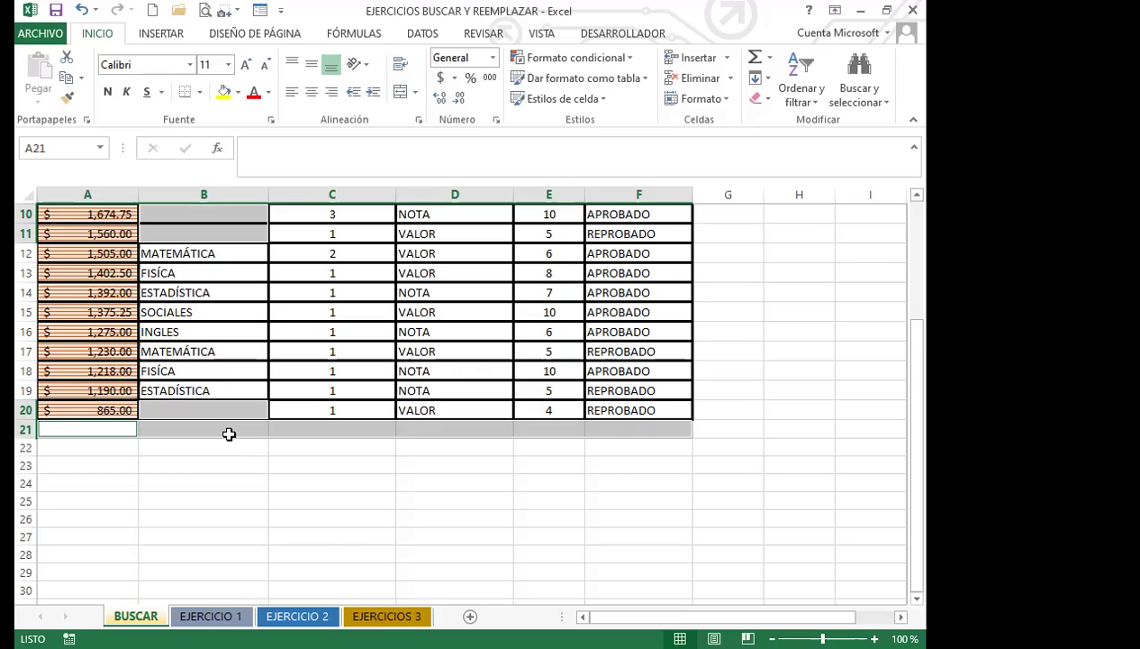
pyautogui.scroll(3, 233, 423)
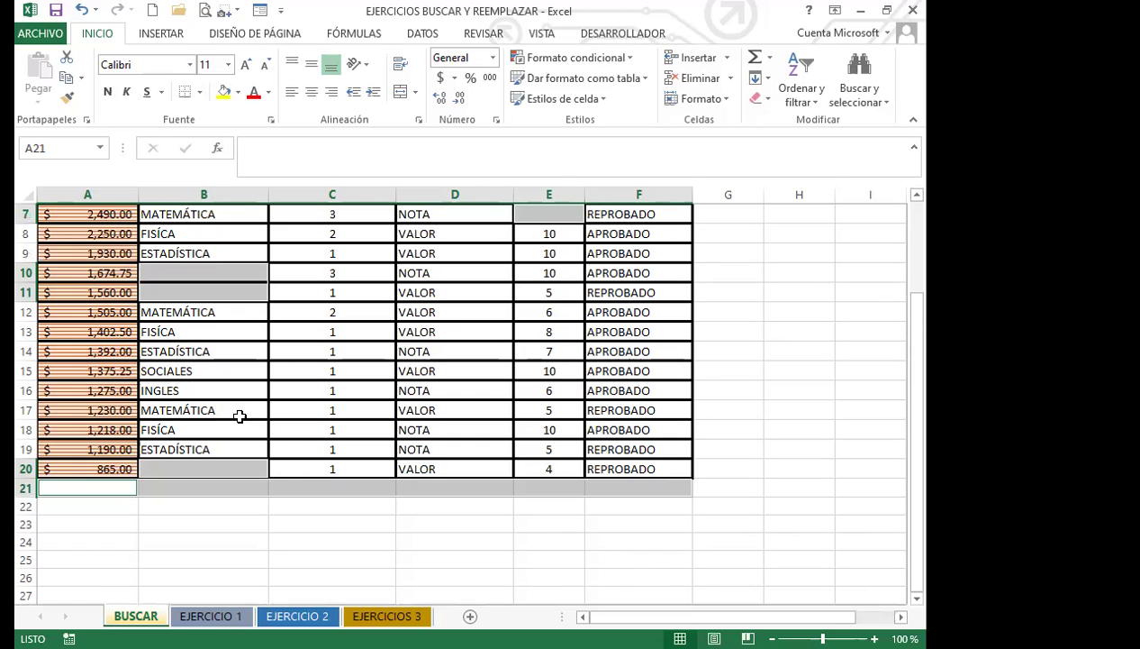
pyautogui.scroll(-3, 247, 432)
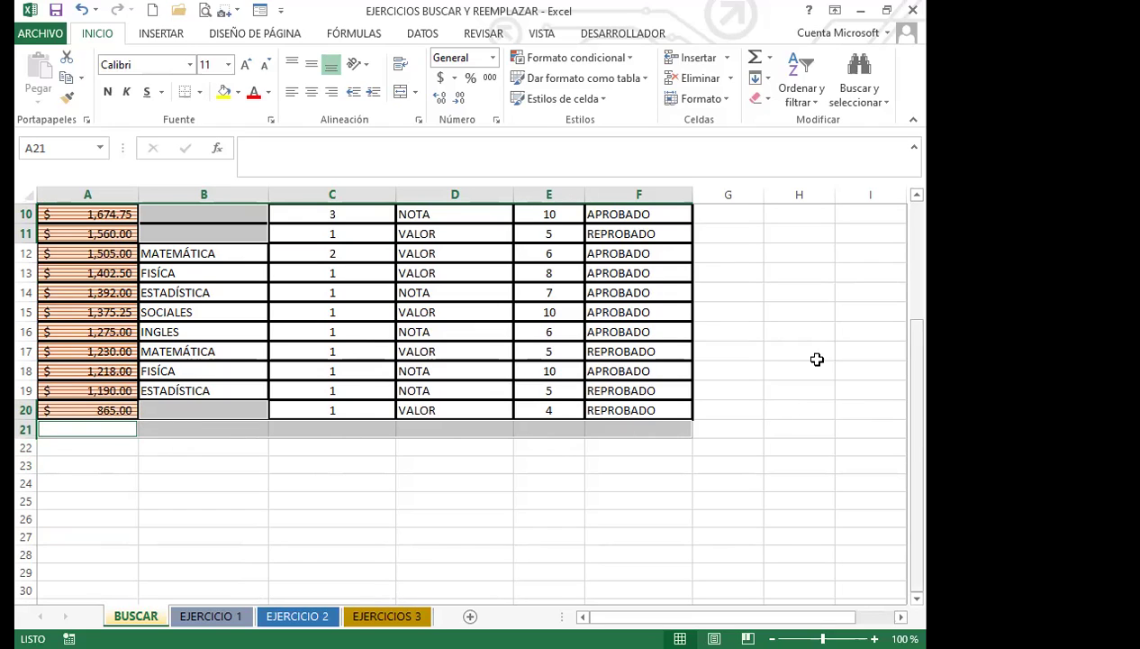
# Clear the current selection, find all blank cells on the BUSCAR sheet again and select every result.
pyautogui.click(82, 430)
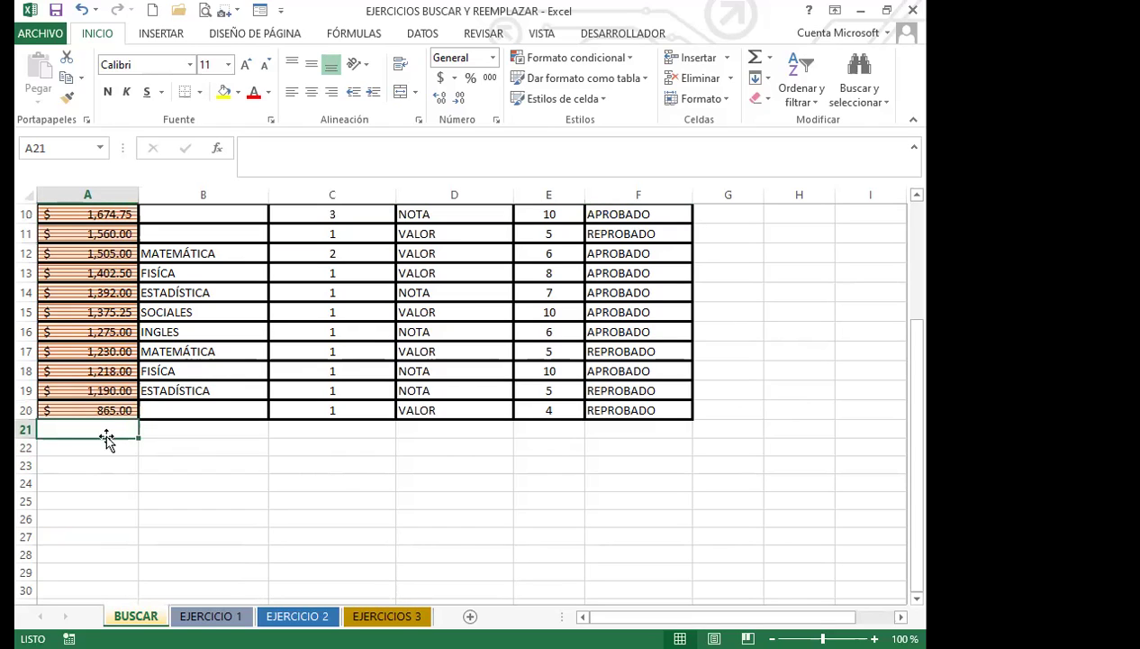
pyautogui.click(142, 412)
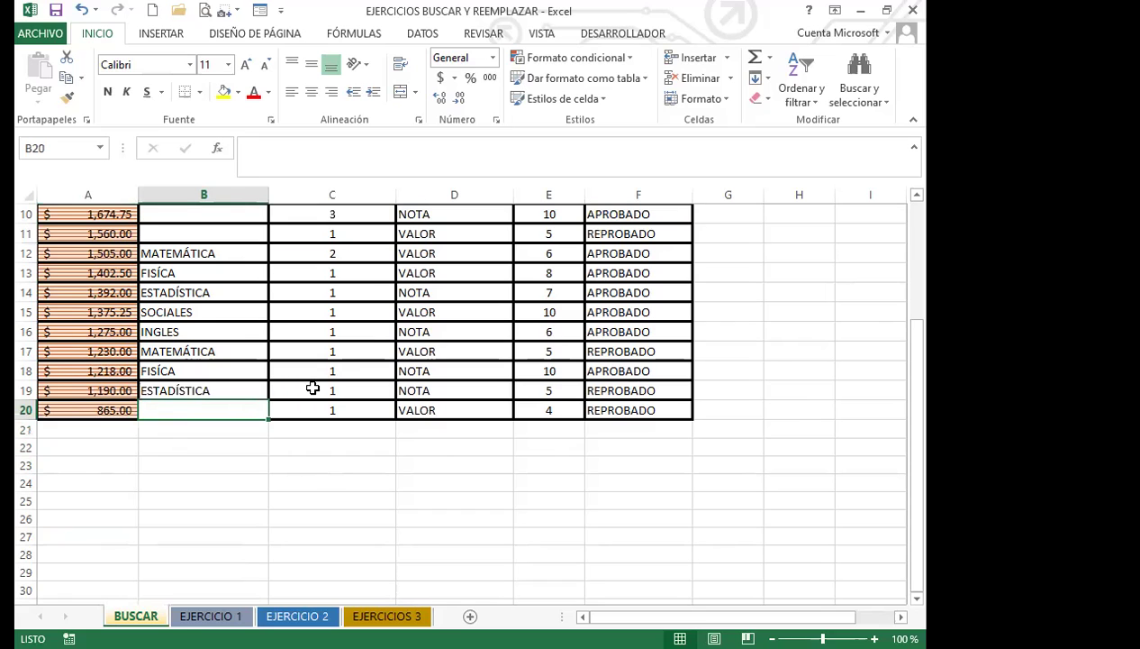
pyautogui.hotkey('ctrl', 'b')
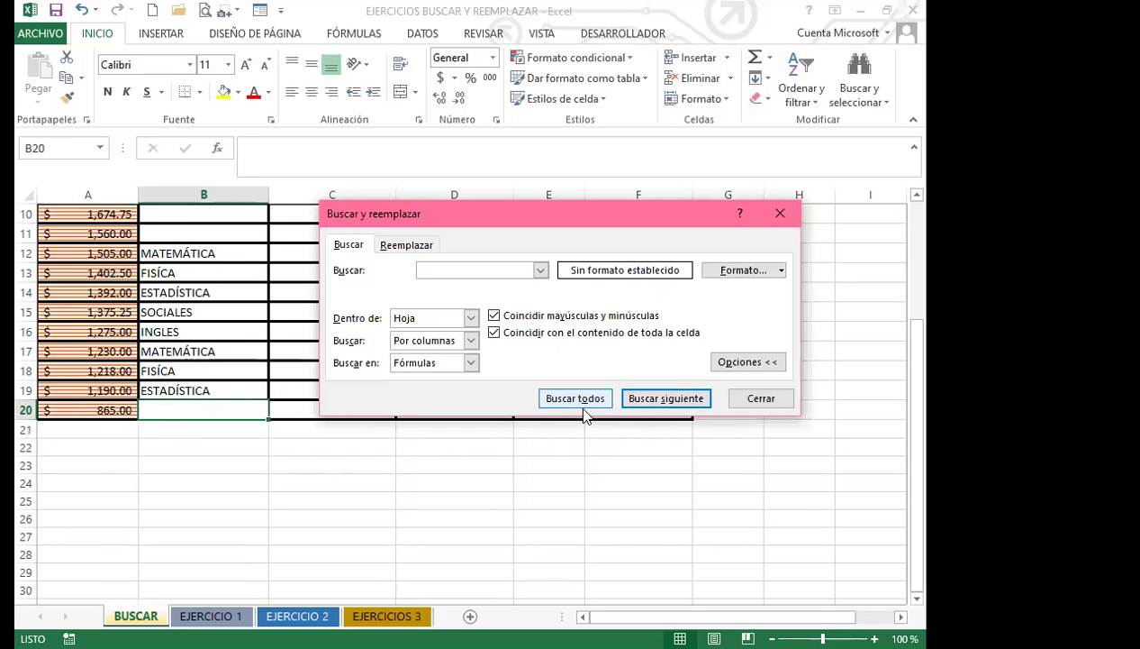
pyautogui.click(578, 397)
pyautogui.click(390, 455)
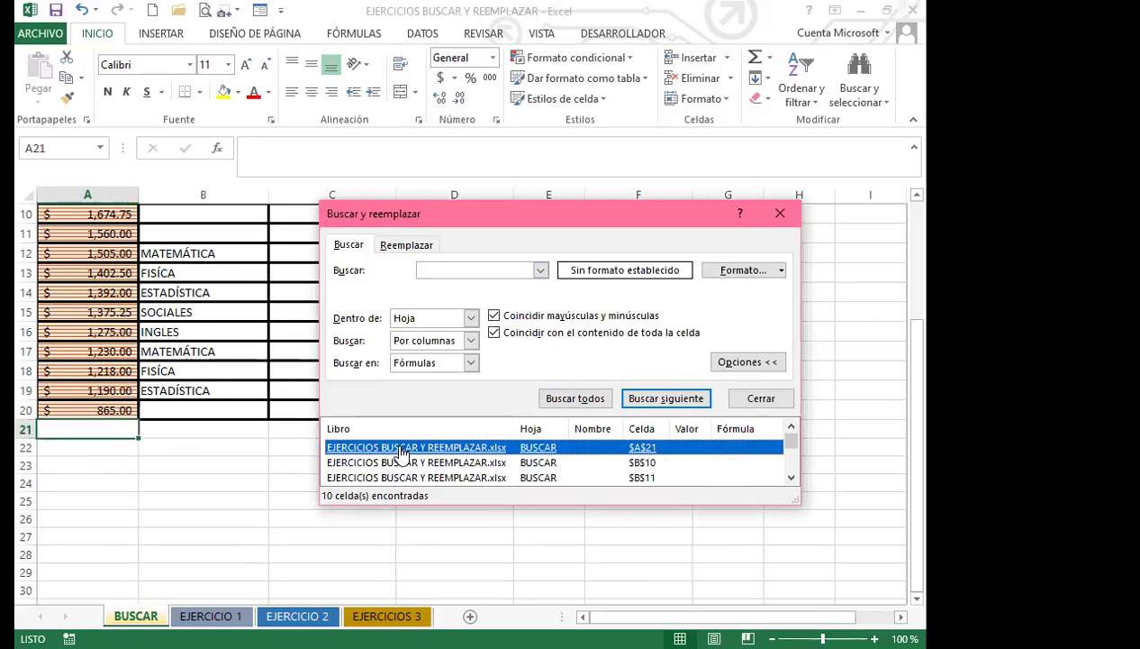
pyautogui.hotkey('ctrl', 'e')
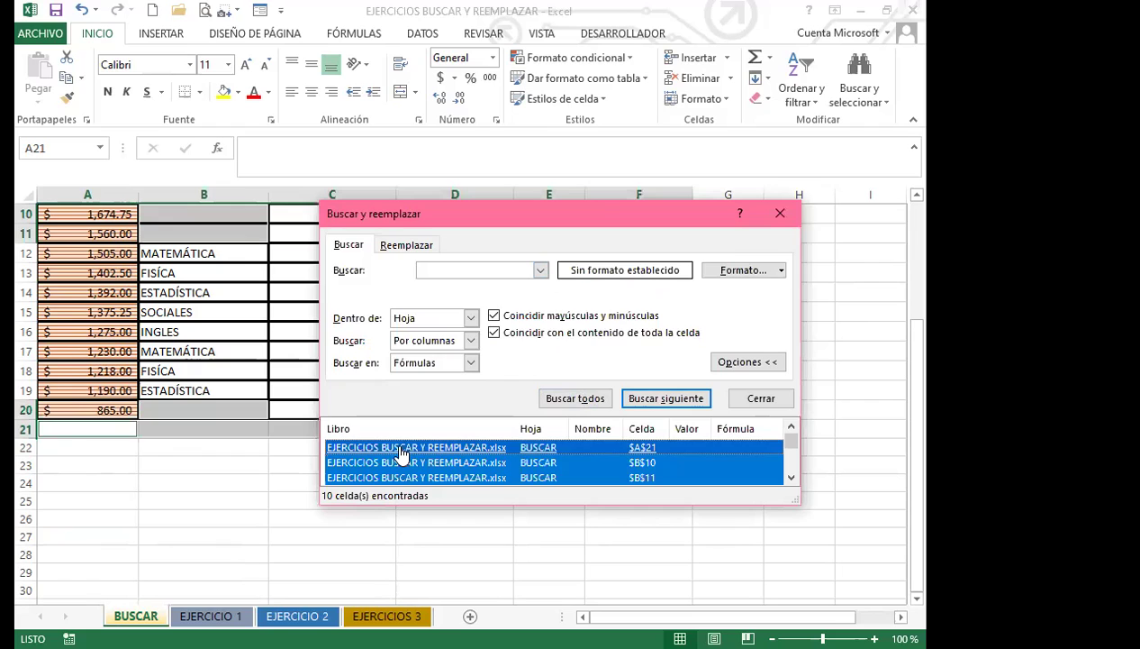
pyautogui.click(780, 213)
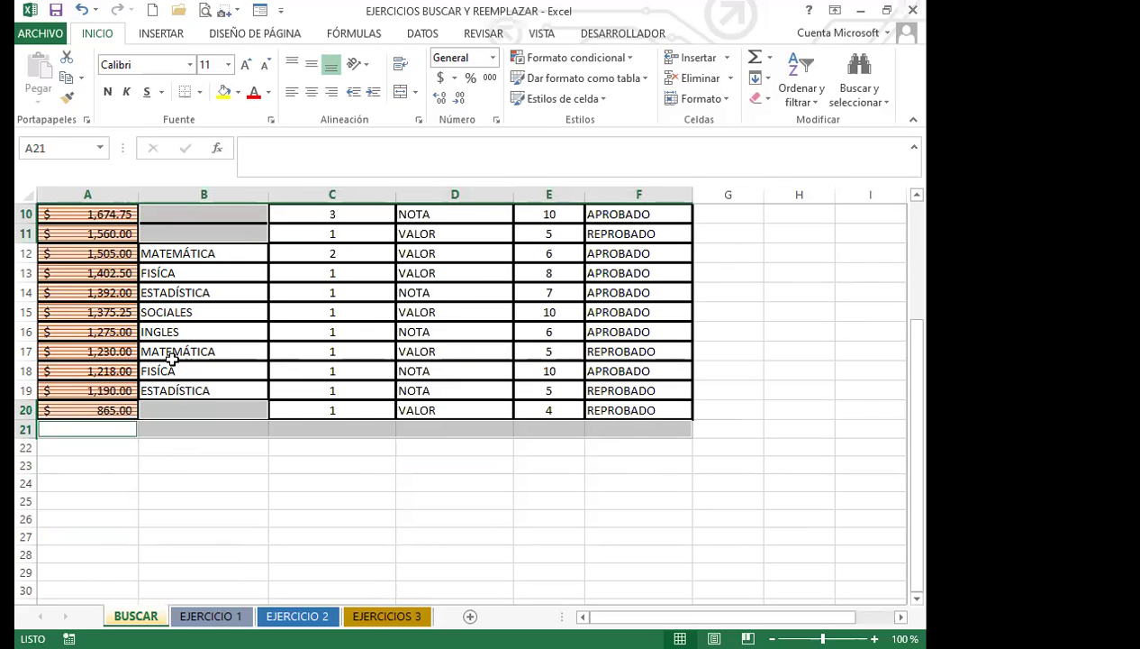
# Fill all the selected blank cells at once with NO VALOR.
pyautogui.write('NO')
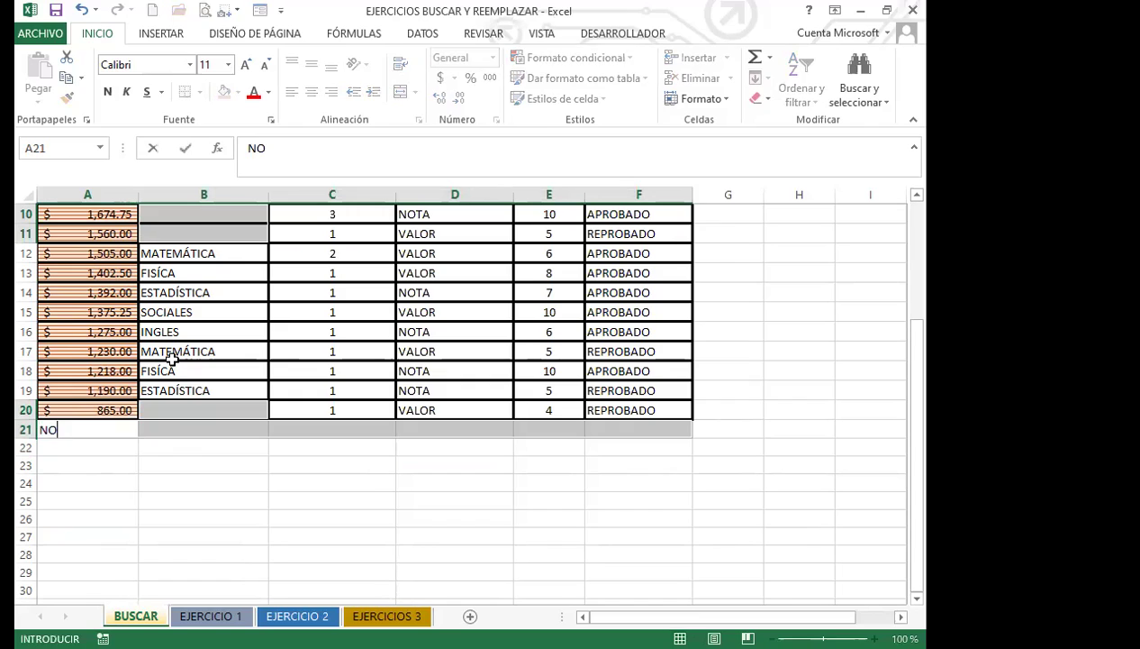
pyautogui.write(' VALOR')
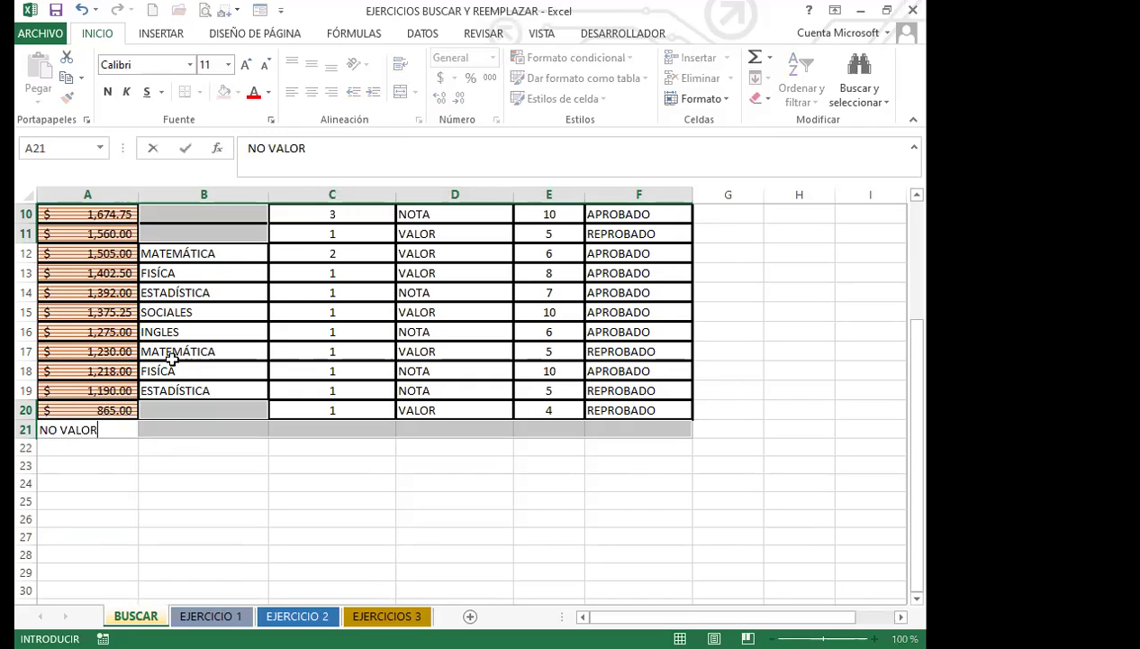
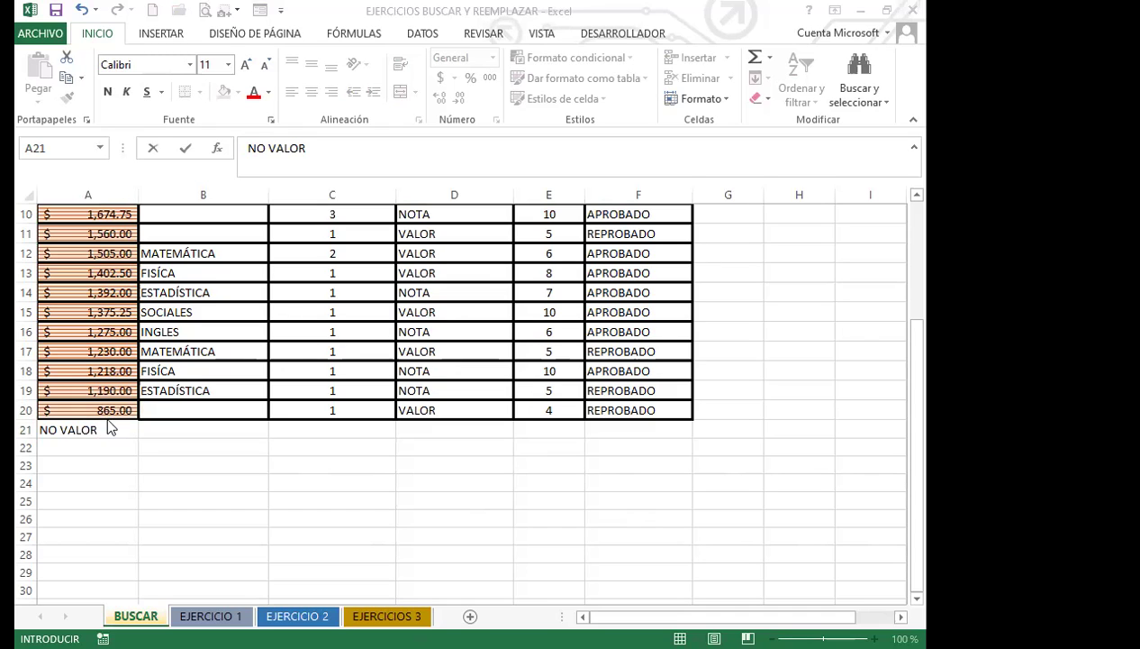
pyautogui.hotkey('ctrl', 'Return')
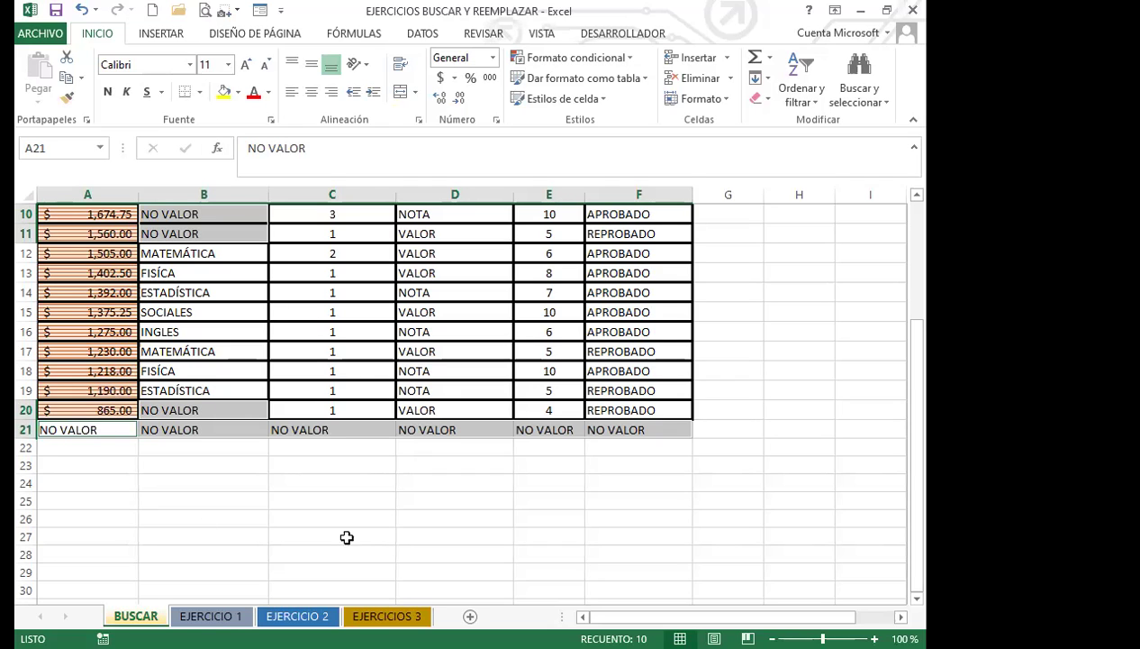
# Deselect the filled cells and open Find and Replace in replace mode, placed over the table.
pyautogui.hotkey('ctrl', 'b')
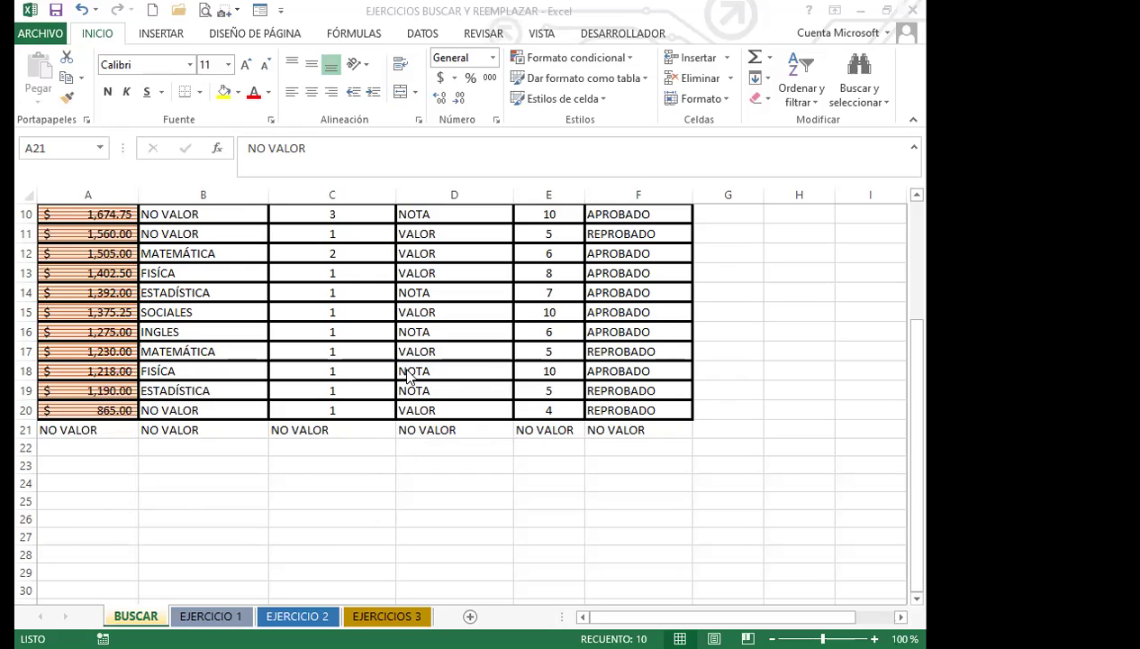
pyautogui.click(366, 385)
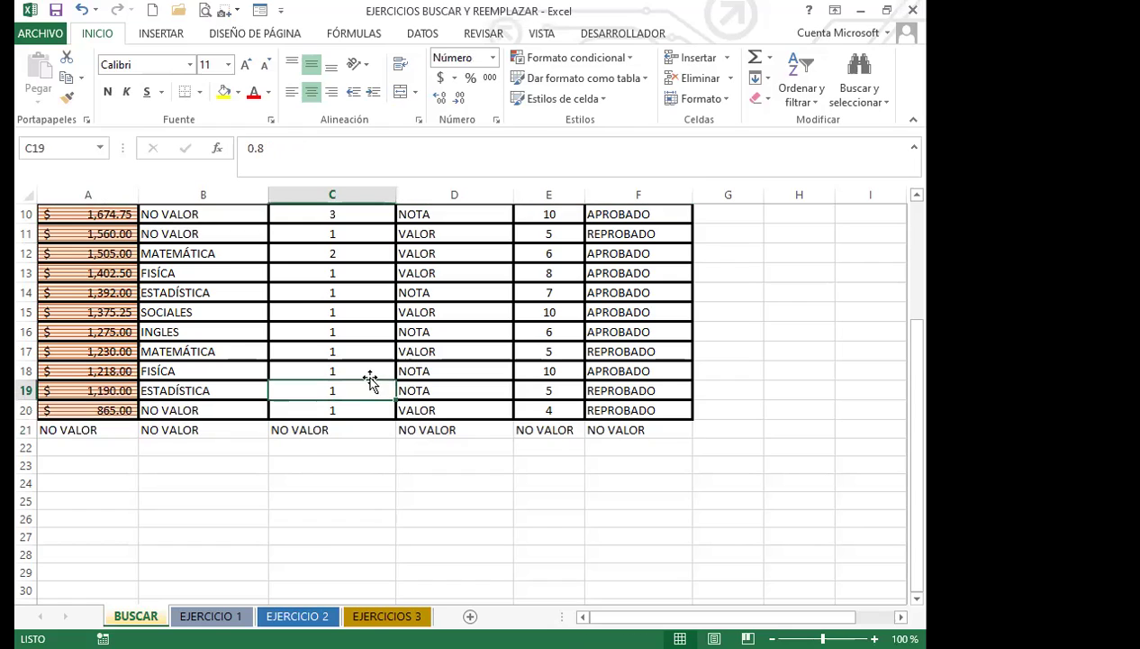
pyautogui.hotkey('ctrl', 'b')
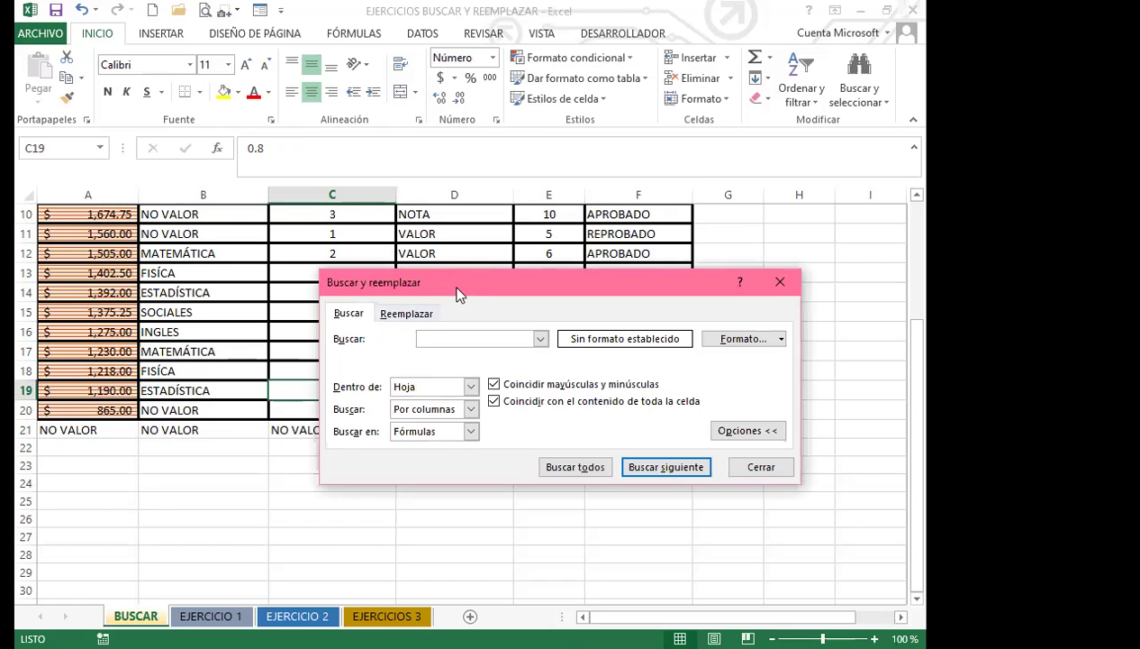
pyautogui.click(420, 314)
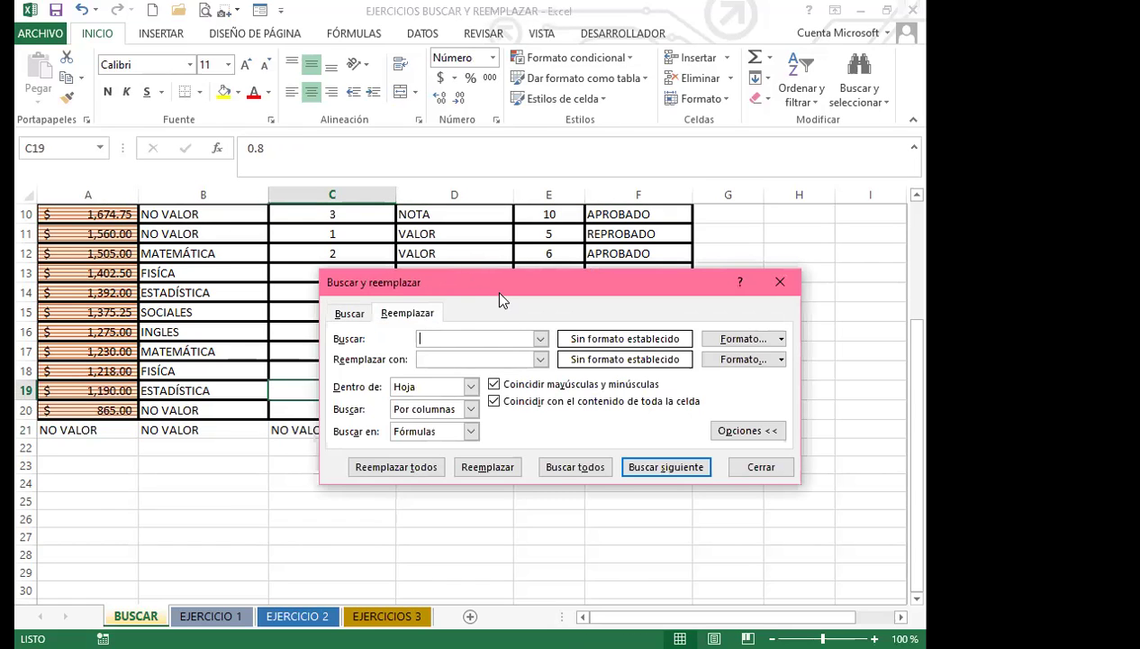
pyautogui.moveTo(506, 289); pyautogui.dragTo(520, 255)
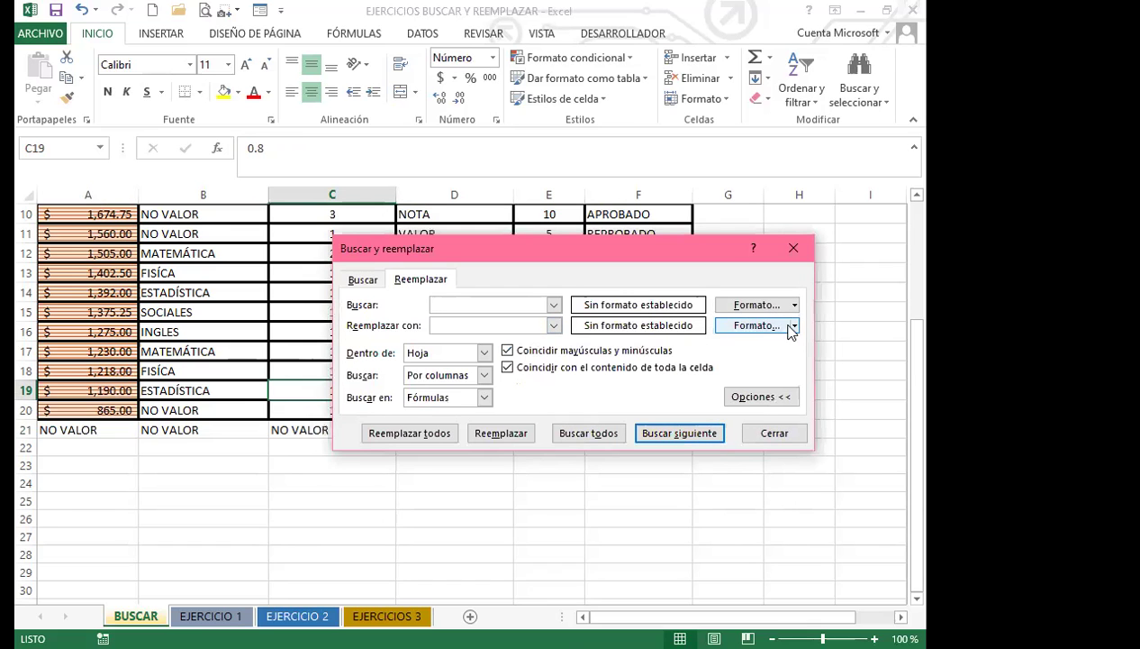
# Try to take the replacement format from cell F18.
pyautogui.click(794, 326)
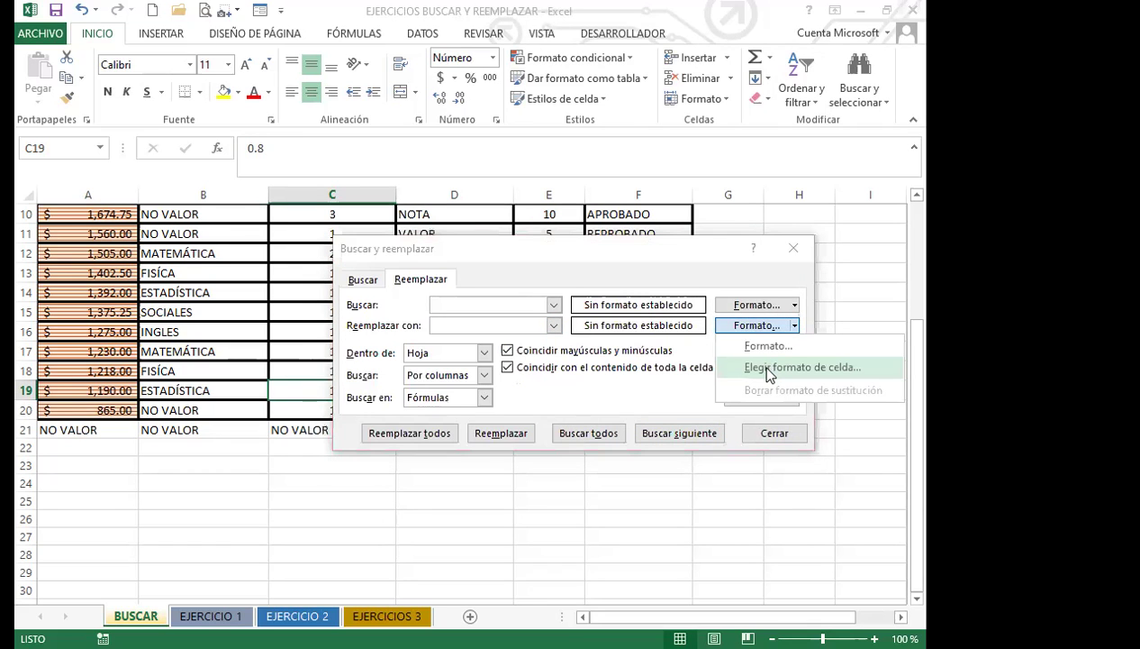
pyautogui.click(766, 367)
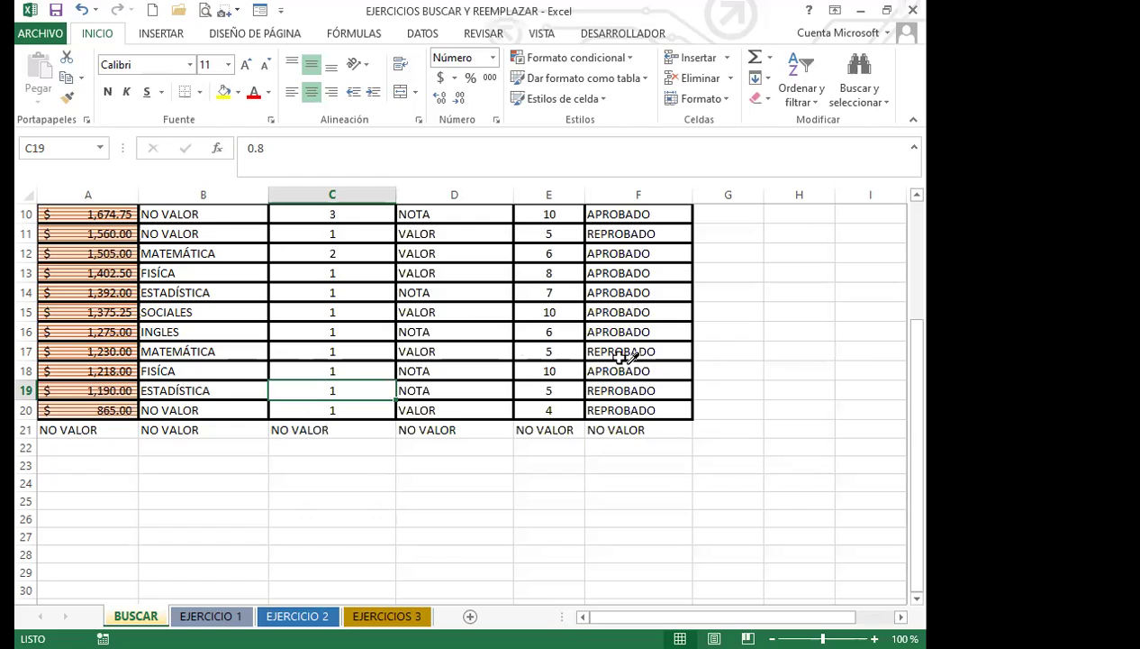
pyautogui.click(676, 370)
pyautogui.click(437, 280)
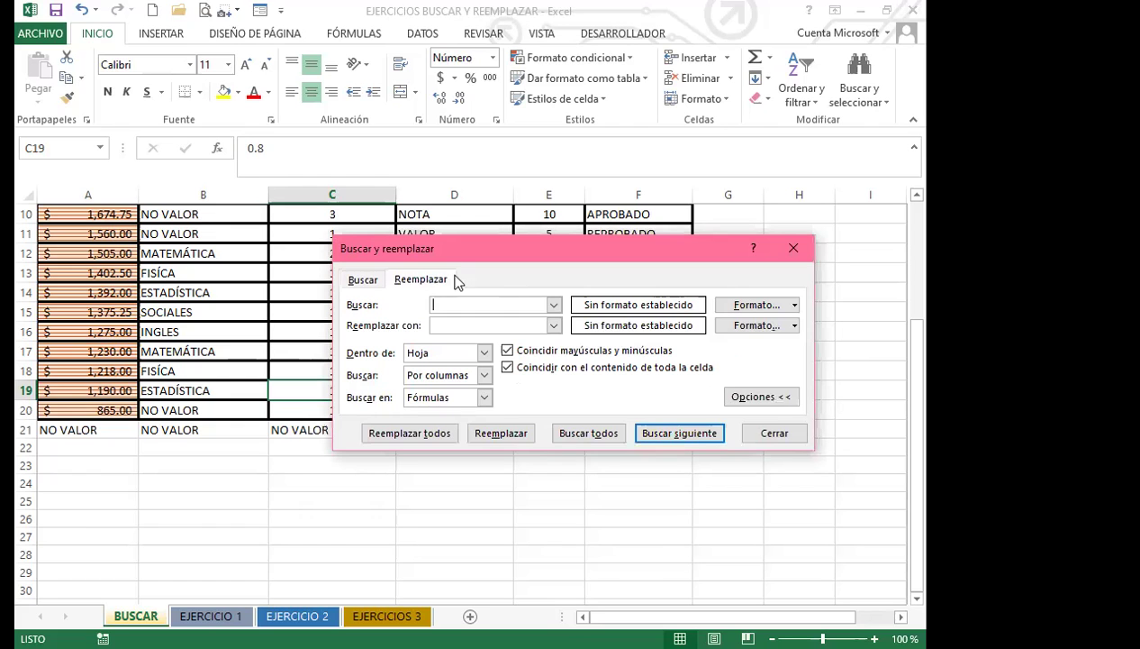
# Set the replacement format to a yellow fill and try to replace all matches of the empty search term on the sheet.
pyautogui.click(795, 326)
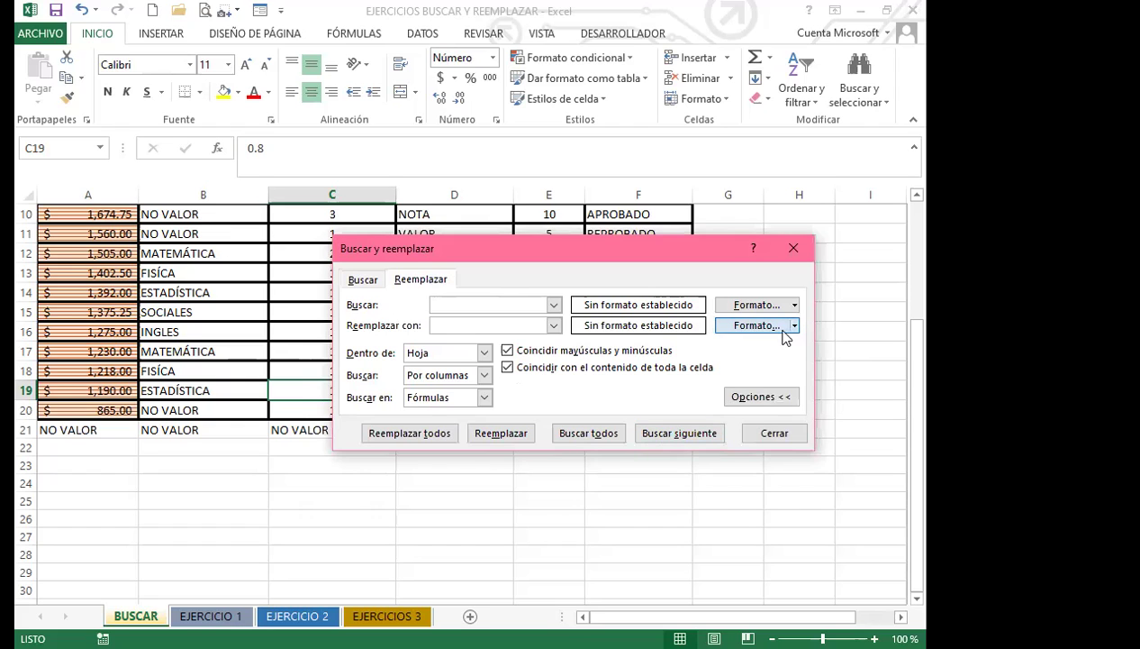
pyautogui.click(751, 348)
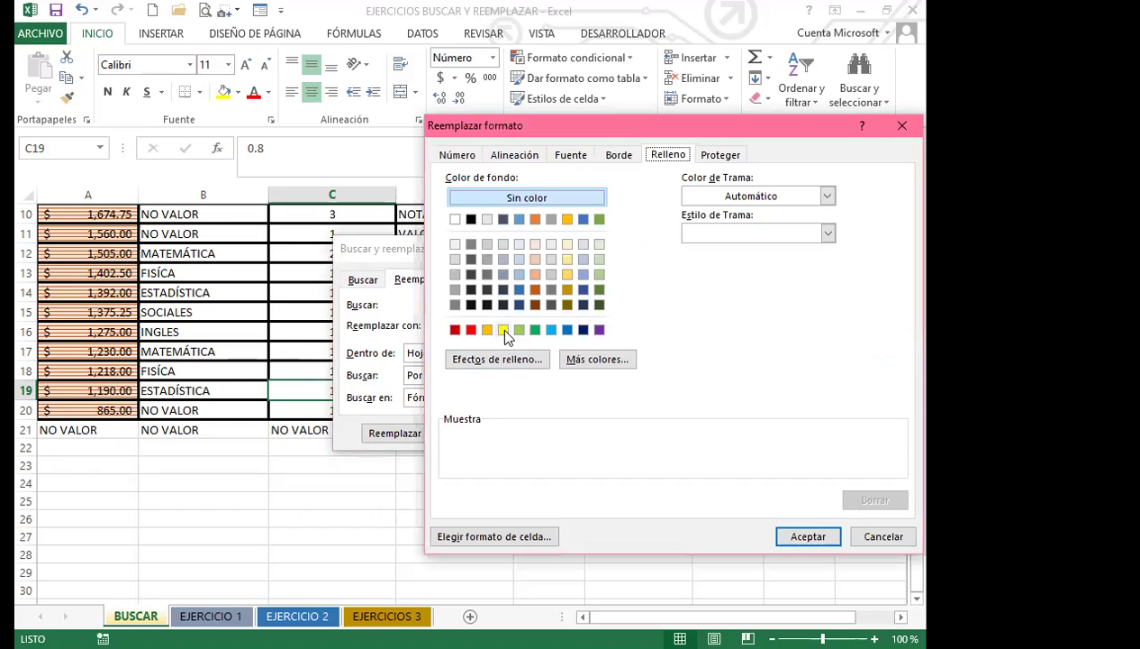
pyautogui.click(504, 330)
pyautogui.click(780, 530)
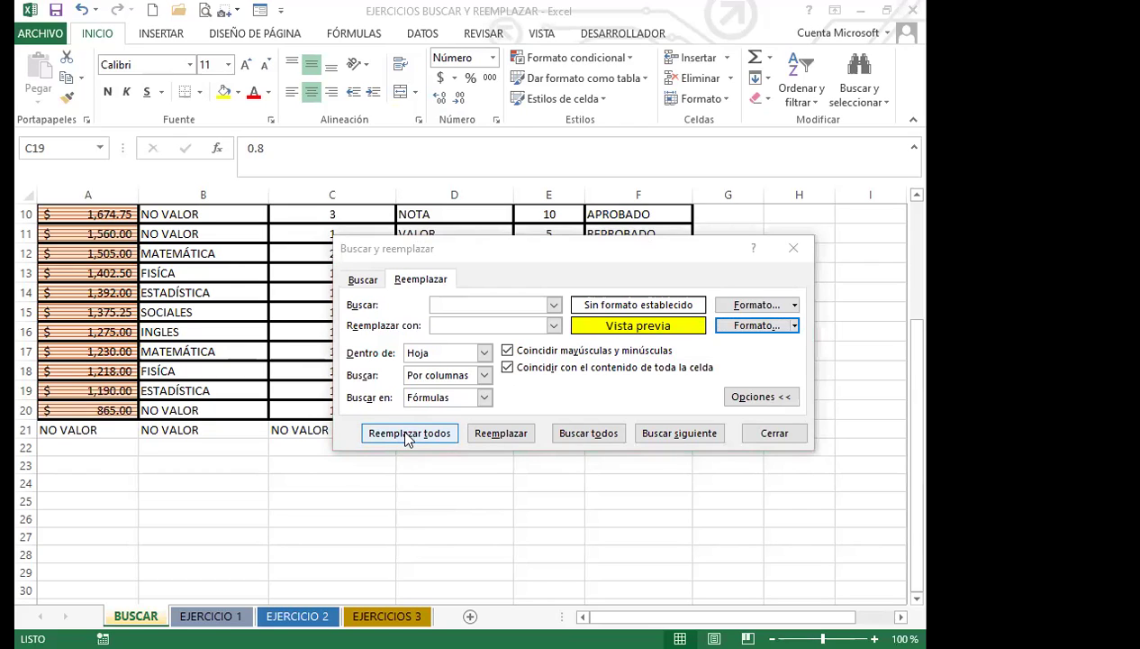
pyautogui.click(487, 432)
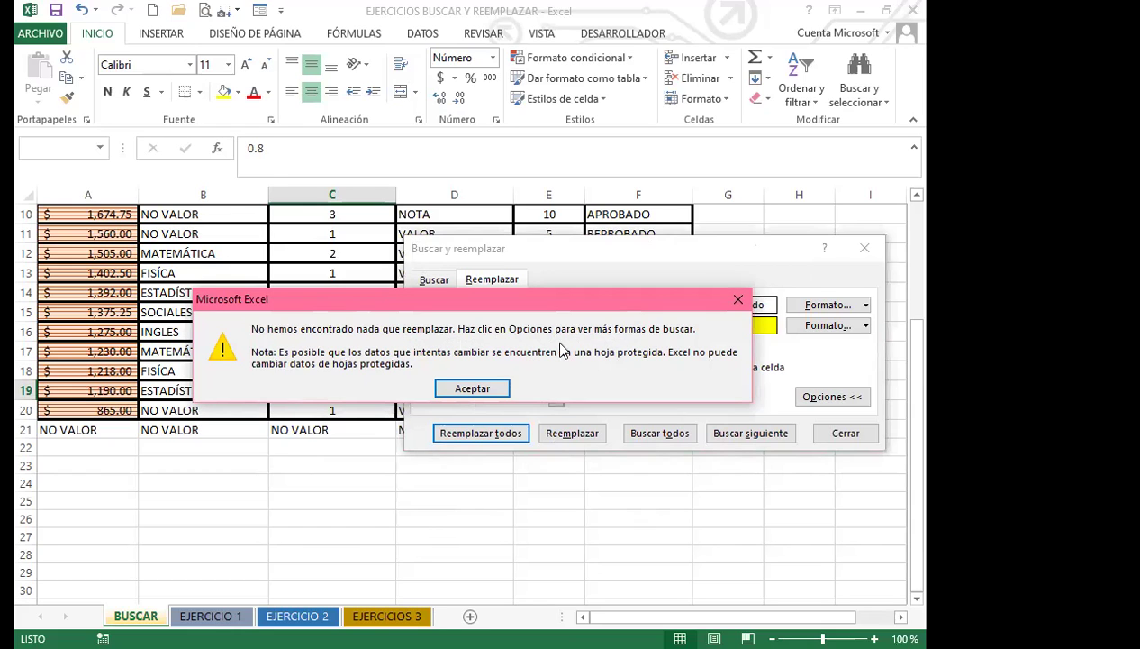
# Dismiss the message and find all cells on the sheet whose content is NO VALOR.
pyautogui.click(737, 303)
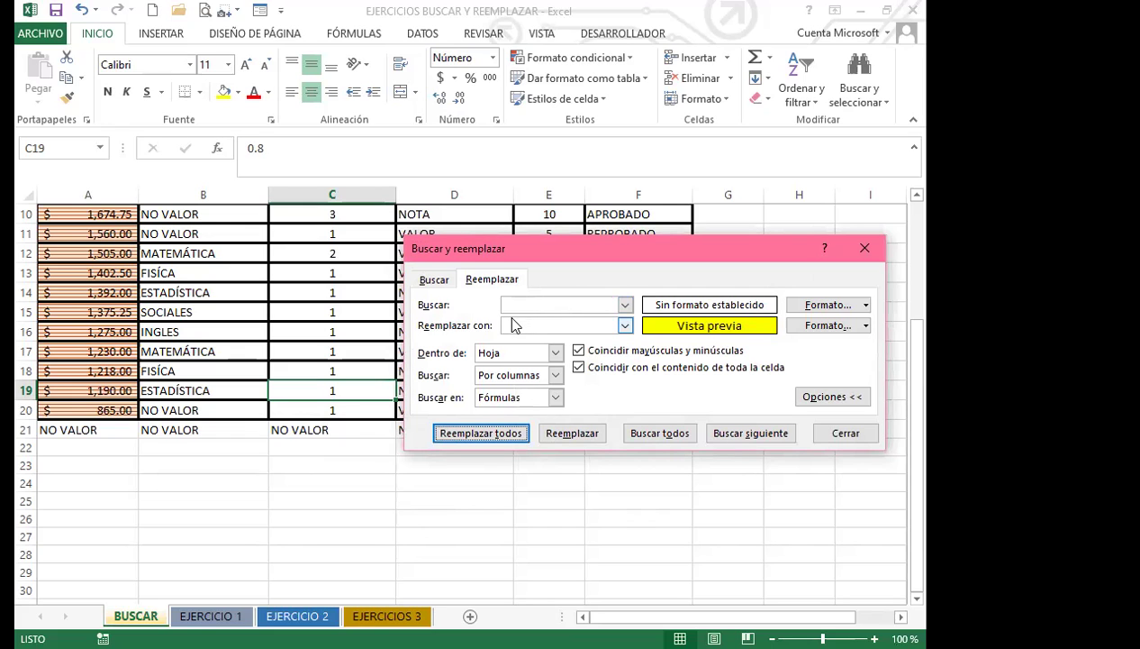
pyautogui.click(432, 280)
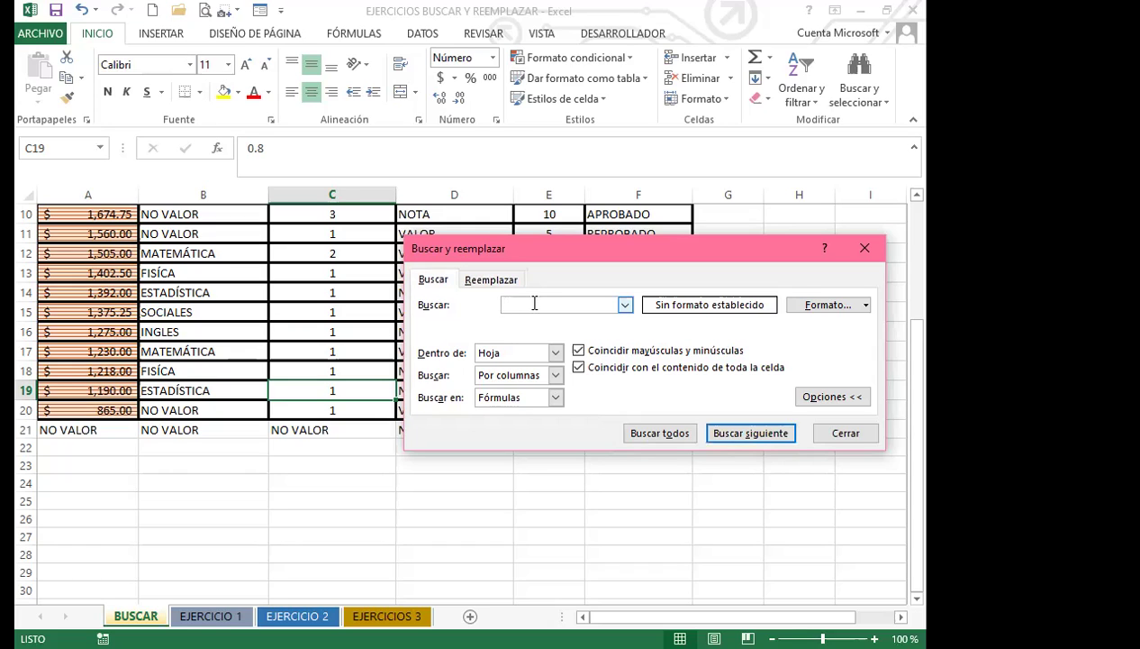
pyautogui.write('NO VALOR')
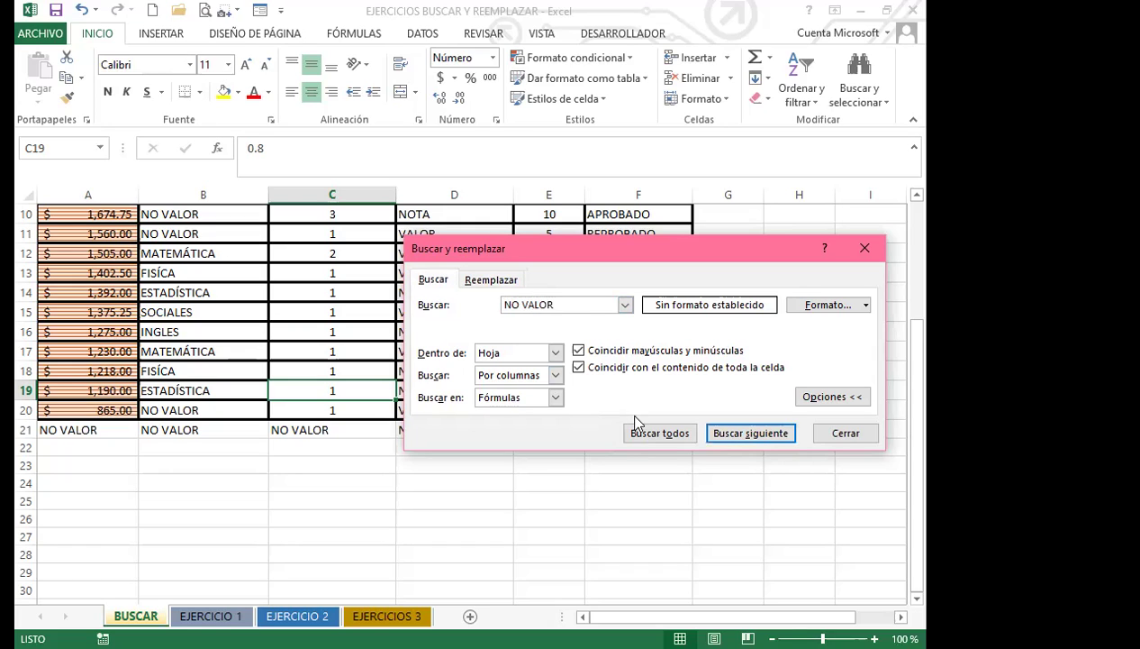
pyautogui.click(660, 432)
# Replace all NO VALOR matches using the yellow fill format with no replacement text, and close Find and Replace.
pyautogui.click(491, 280)
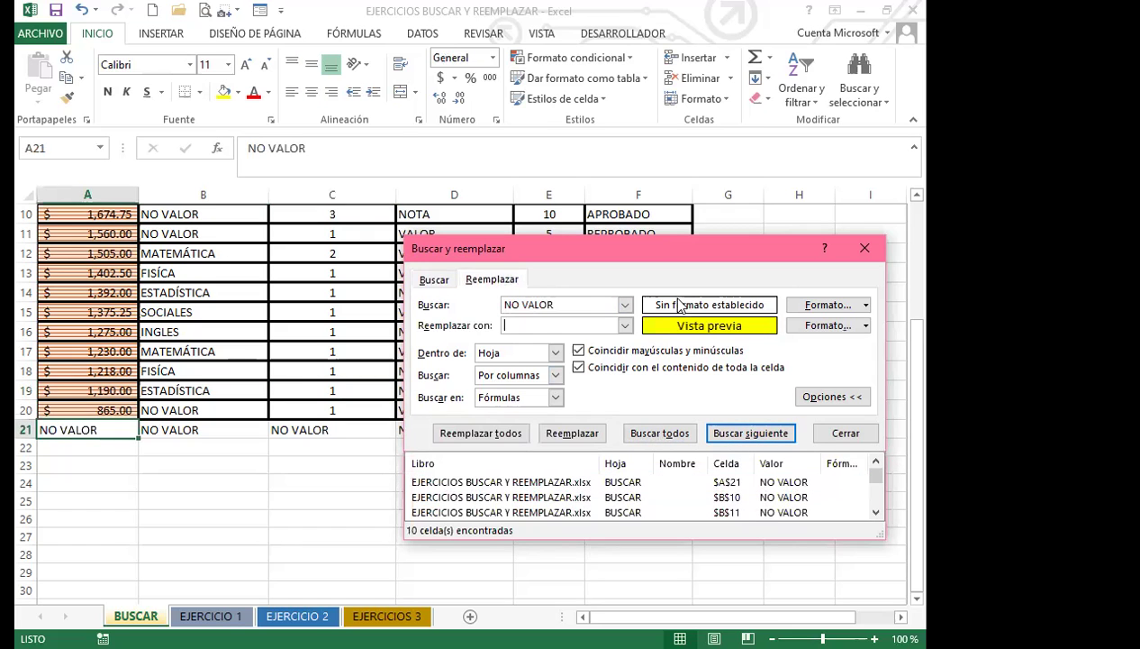
pyautogui.click(483, 436)
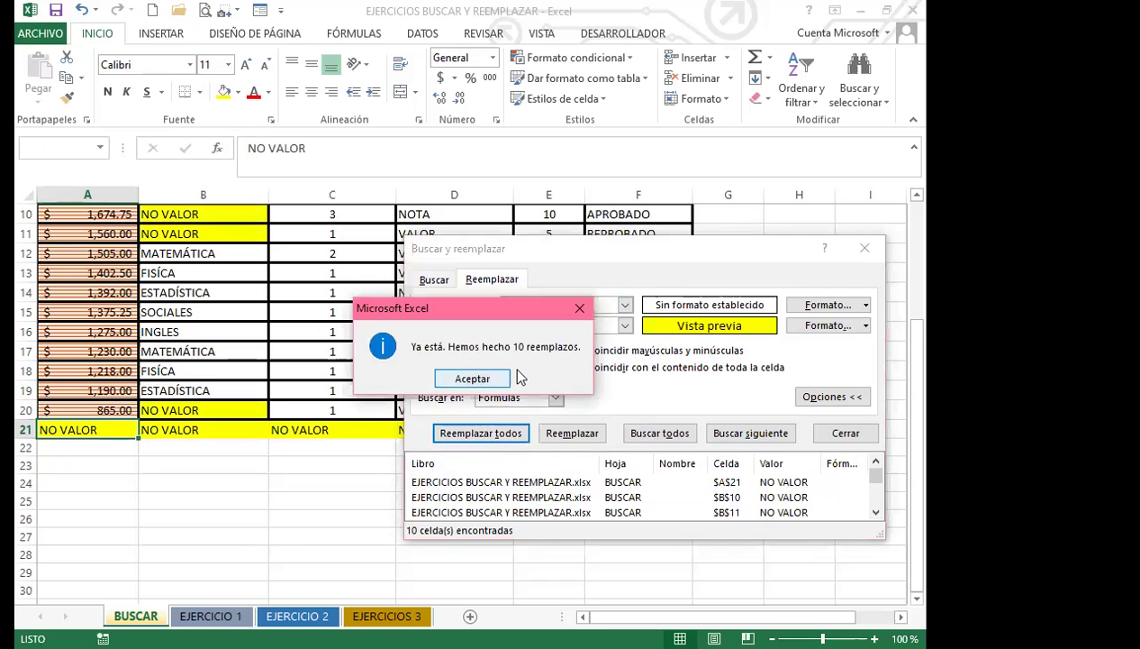
pyautogui.click(507, 377)
pyautogui.click(863, 248)
pyautogui.scroll(3, 250, 387)
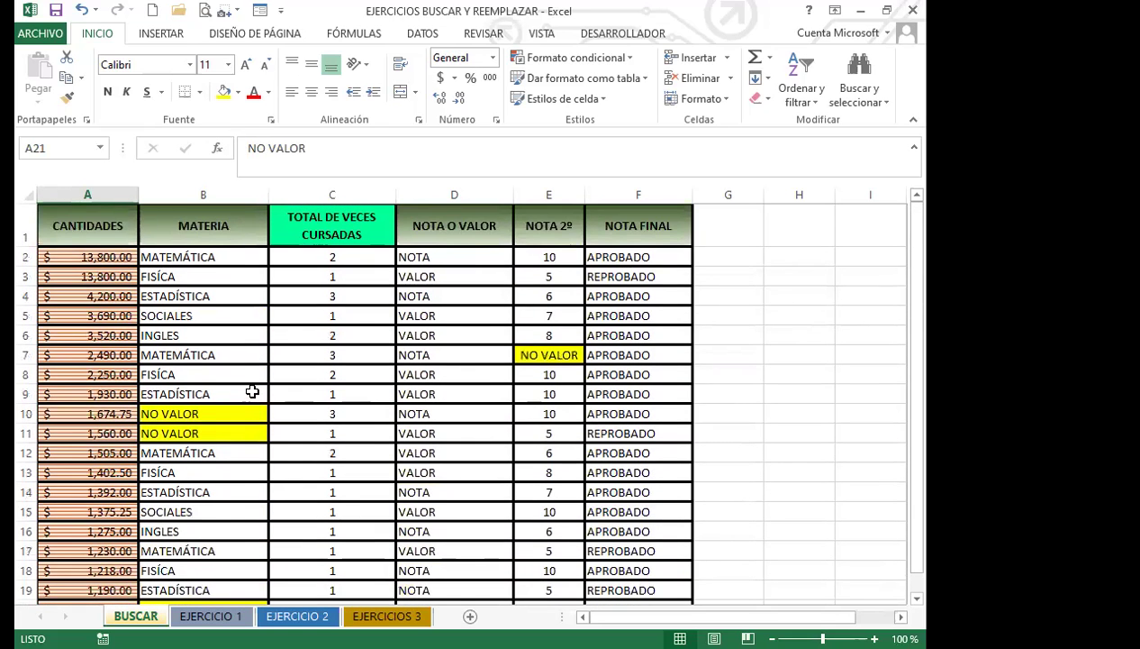
pyautogui.scroll(-3, 249, 390)
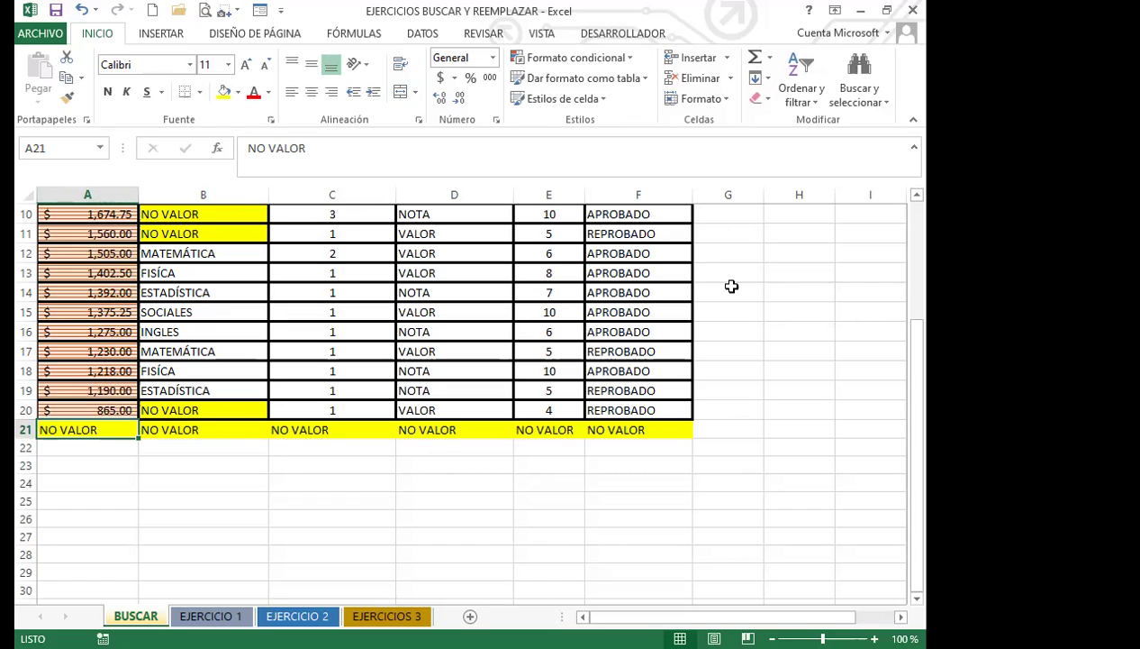
# Clear the search term and the yellow replacement format in Find and Replace, and close the dialog.
pyautogui.hotkey('ctrl', 'b')
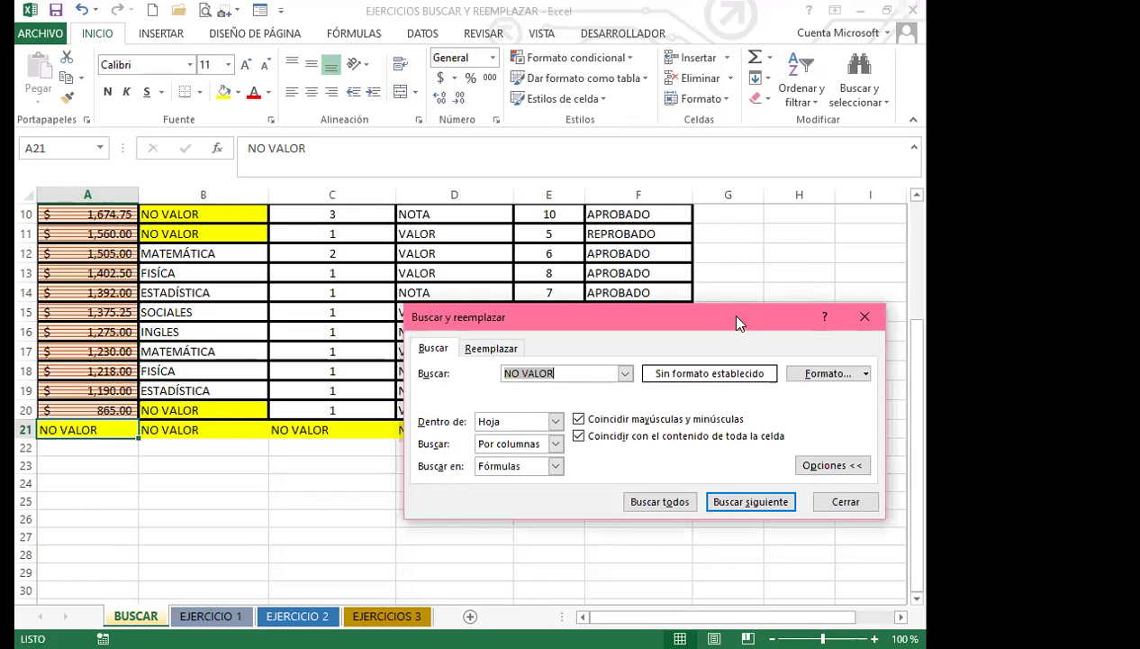
pyautogui.moveTo(737, 323); pyautogui.dragTo(645, 240)
pyautogui.press('BackSpace')
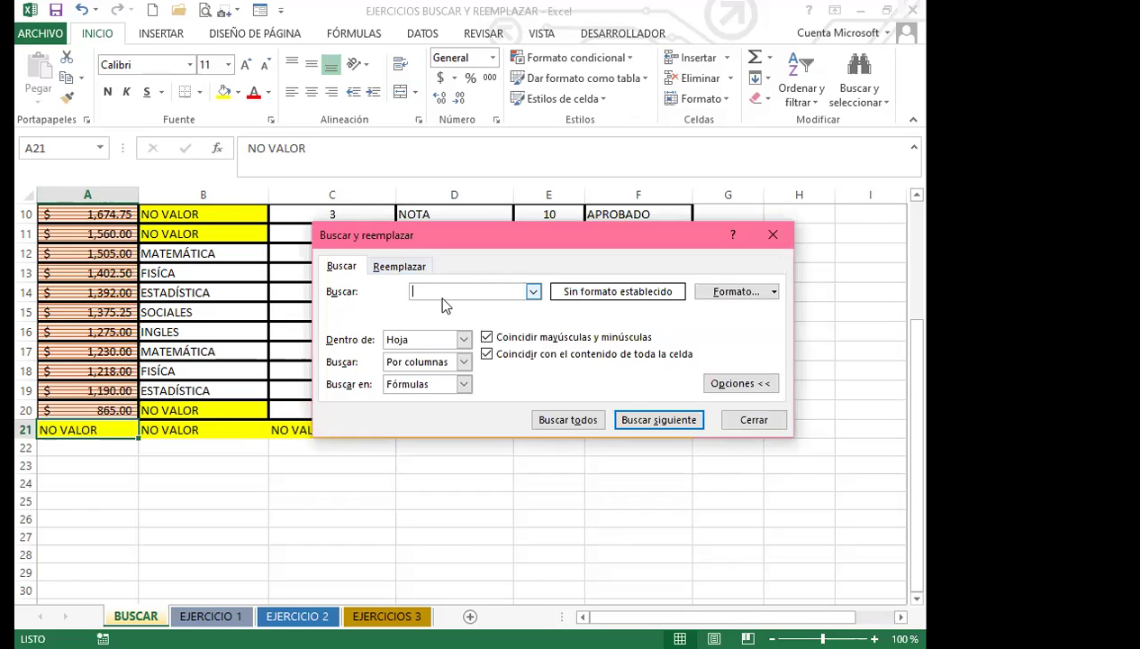
pyautogui.click(400, 269)
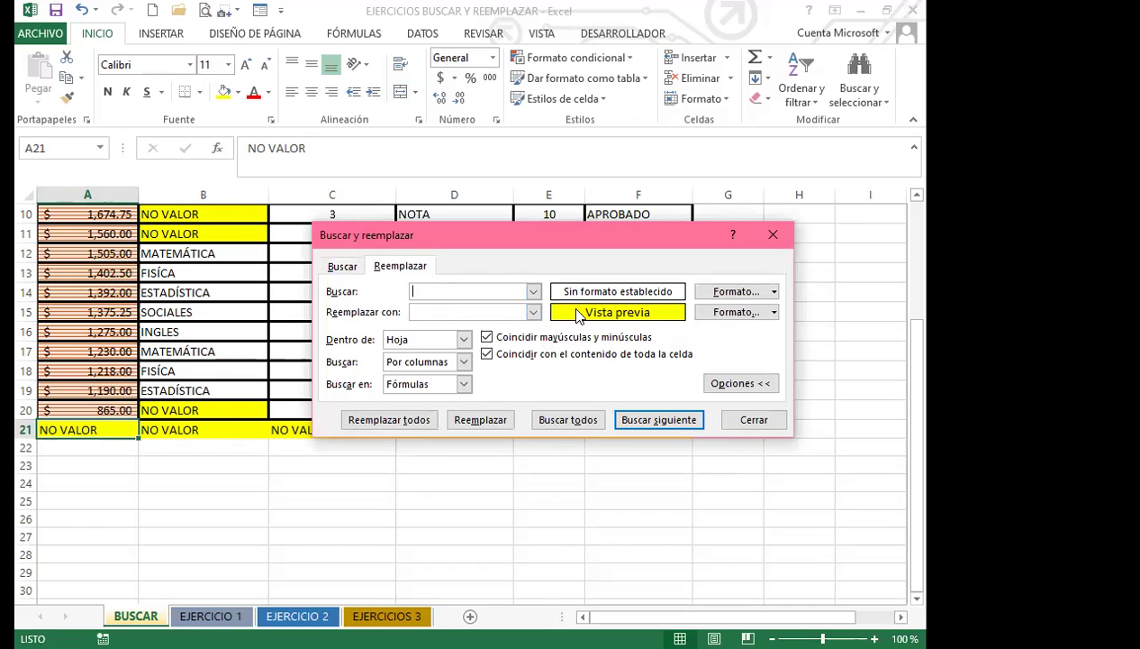
pyautogui.click(775, 316)
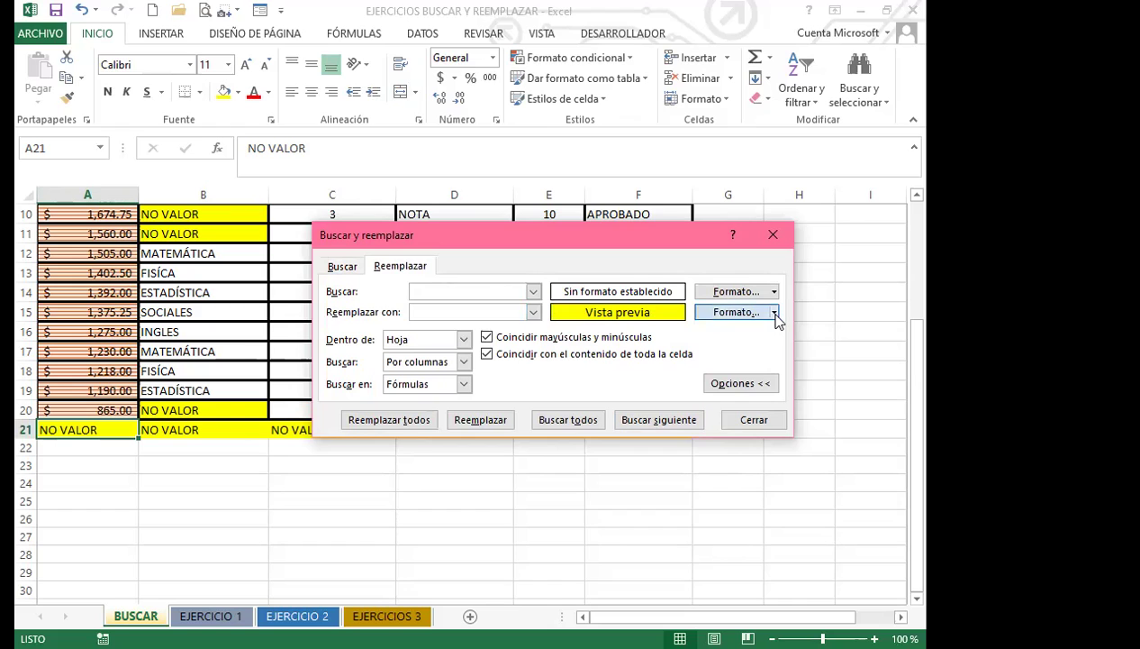
pyautogui.click(775, 313)
pyautogui.click(740, 377)
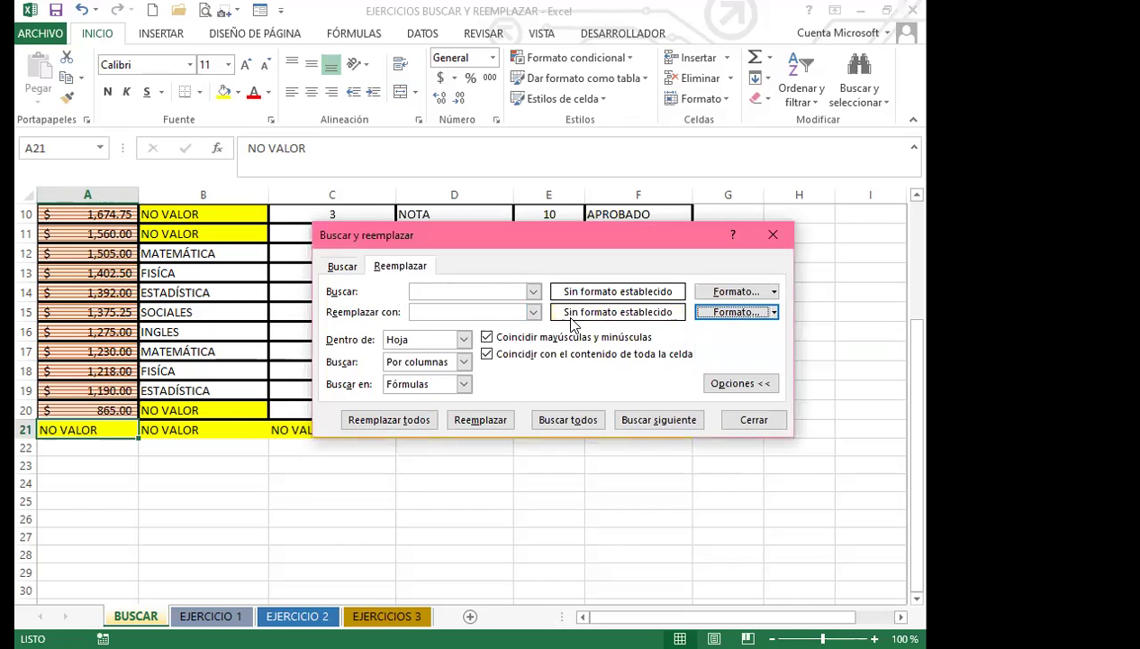
pyautogui.click(342, 265)
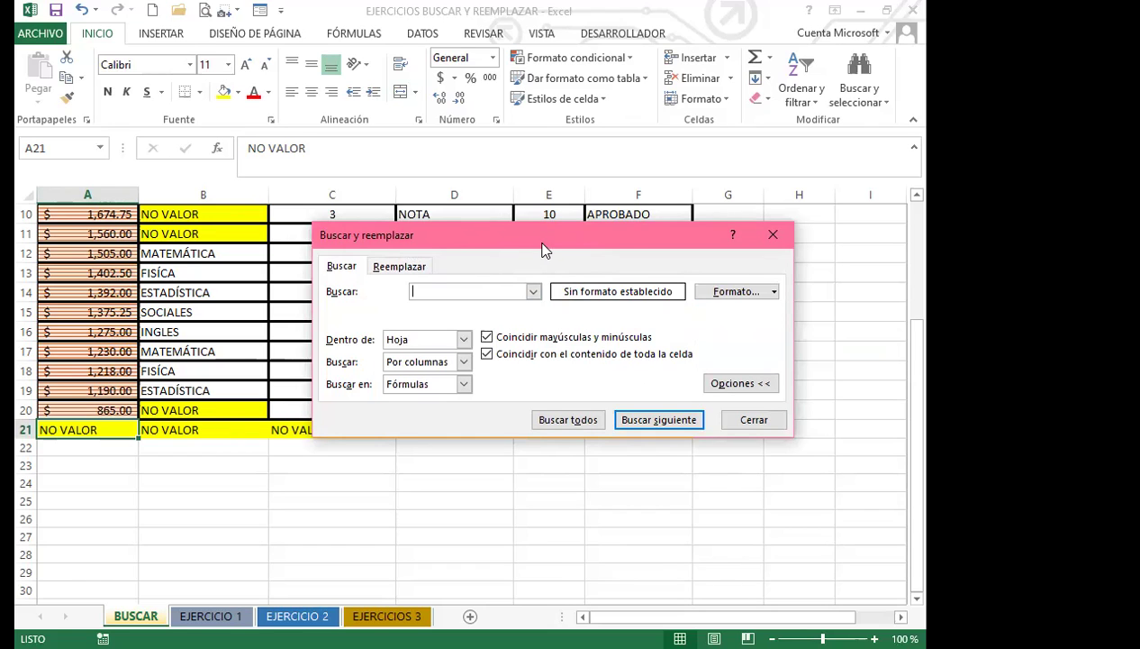
pyautogui.click(379, 268)
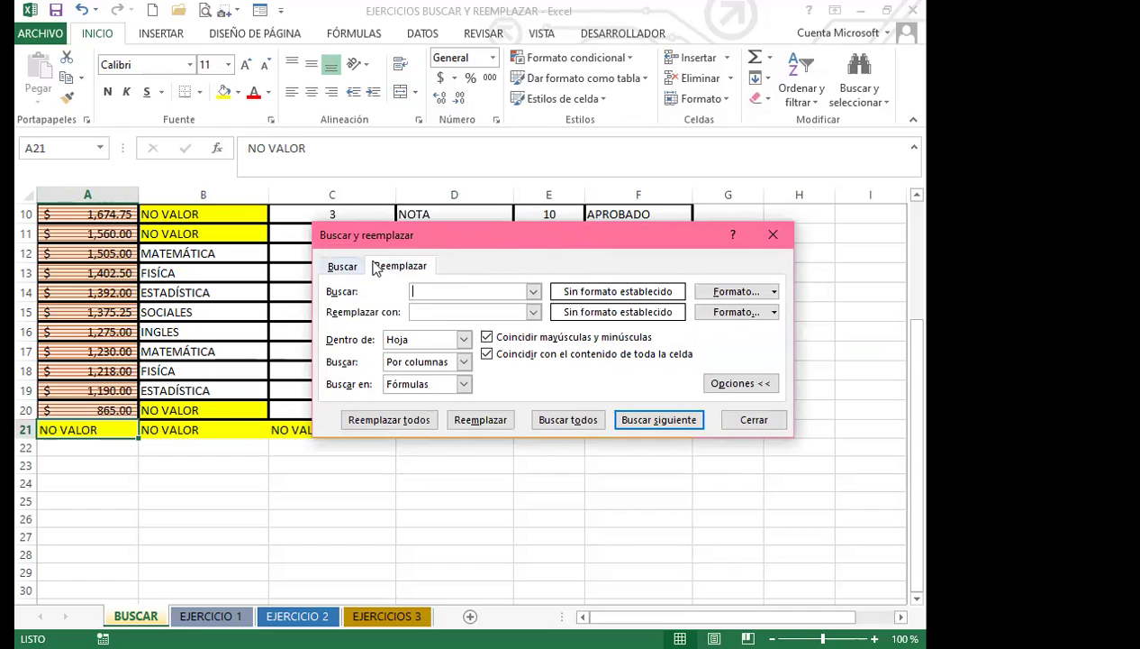
pyautogui.click(342, 265)
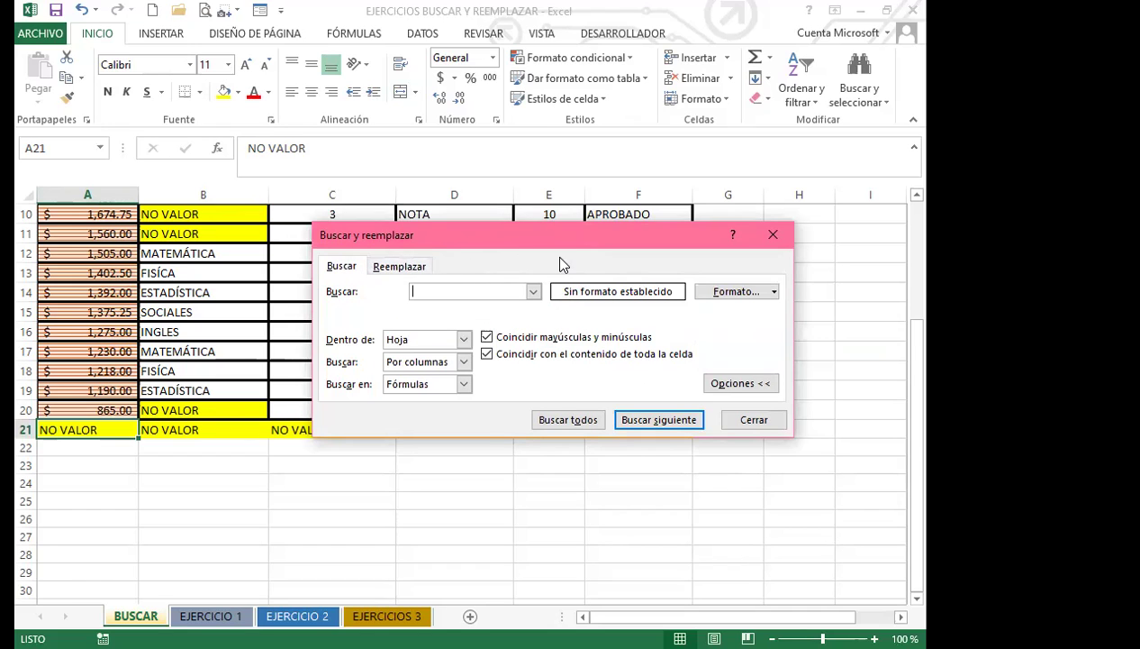
pyautogui.click(773, 236)
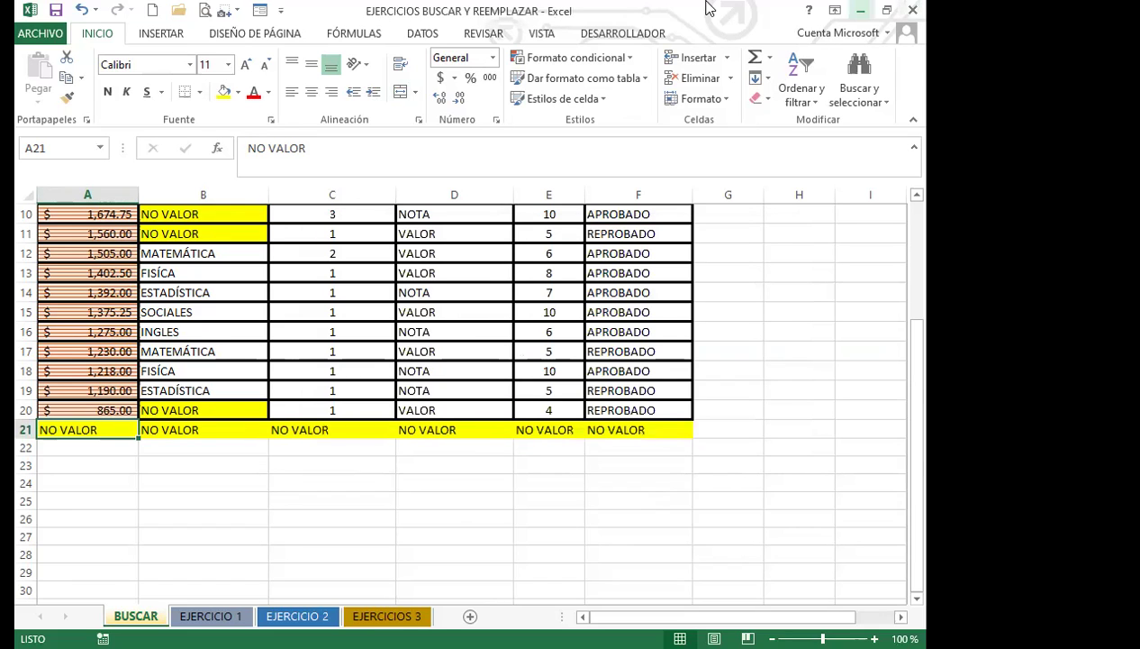
# Examine the BUSCAR table from the header to row 21, including the CANTIDADES column and the yellow NO VALOR cells.
pyautogui.scroll(3, 216, 442)
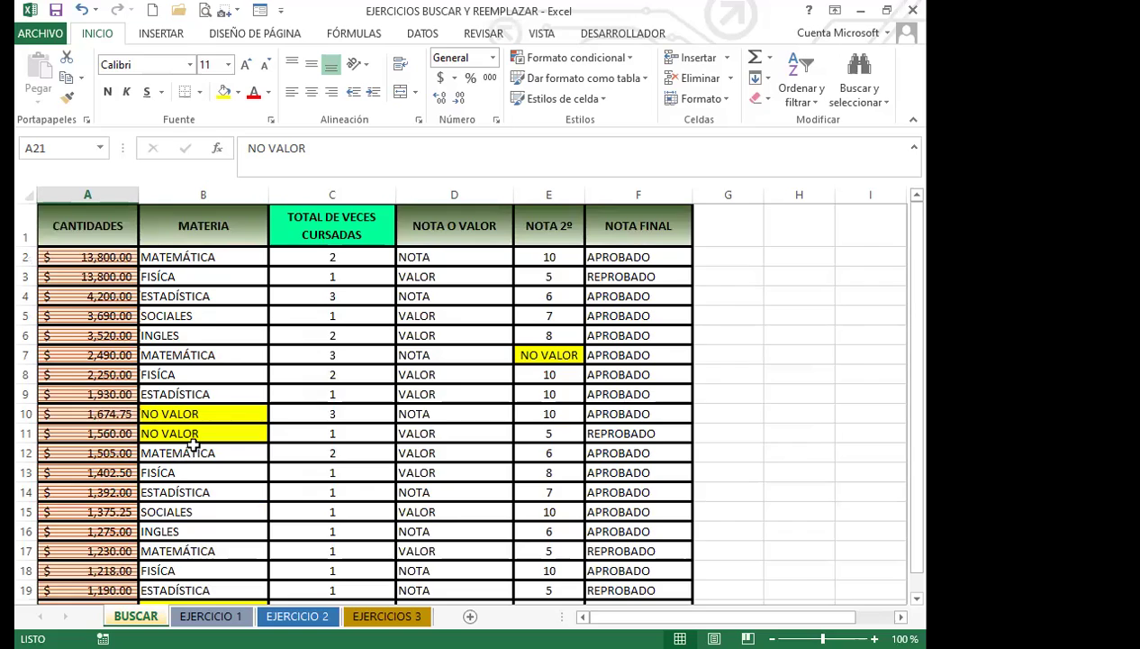
pyautogui.scroll(-3, 195, 442)
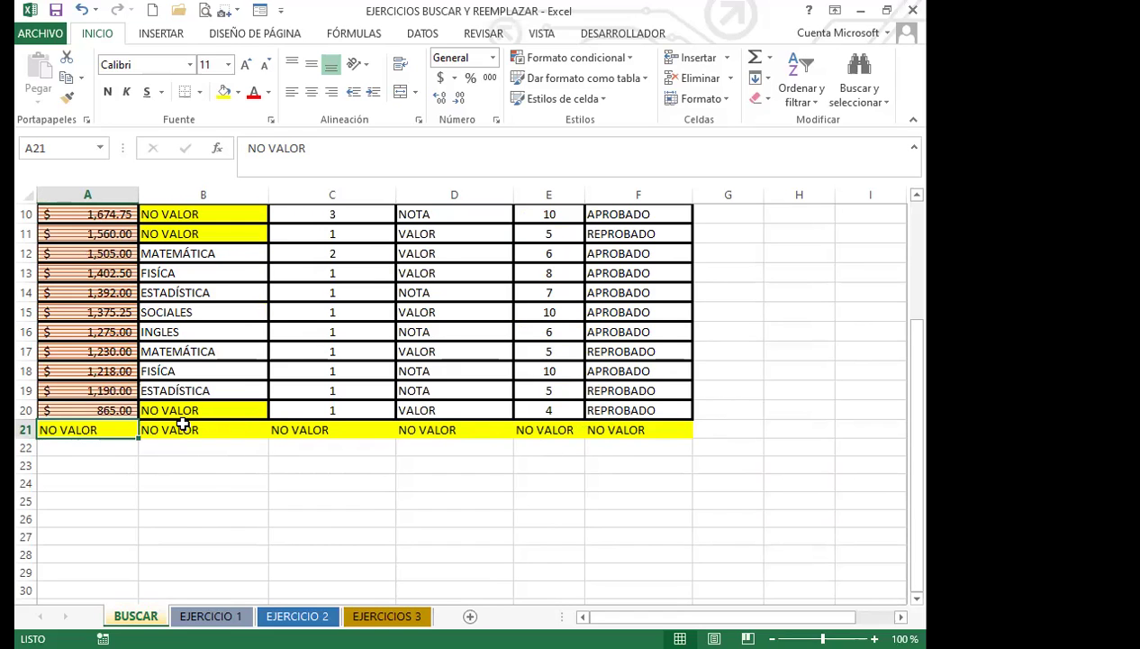
pyautogui.scroll(3, 185, 426)
pyautogui.click(65, 349)
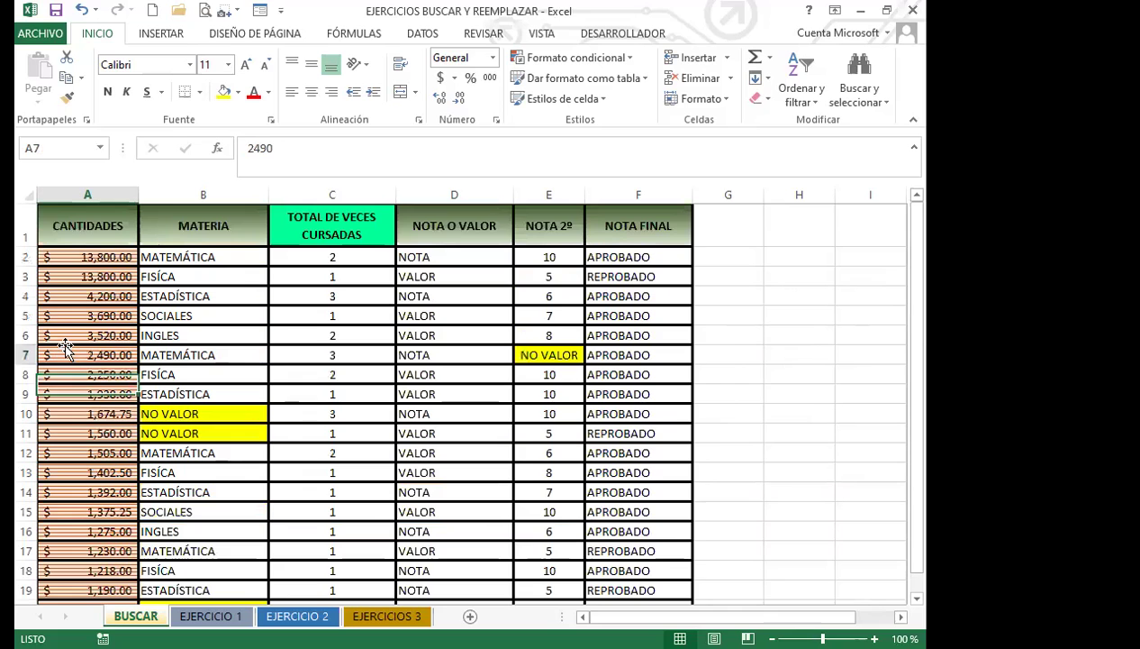
pyautogui.scroll(-4, 89, 267)
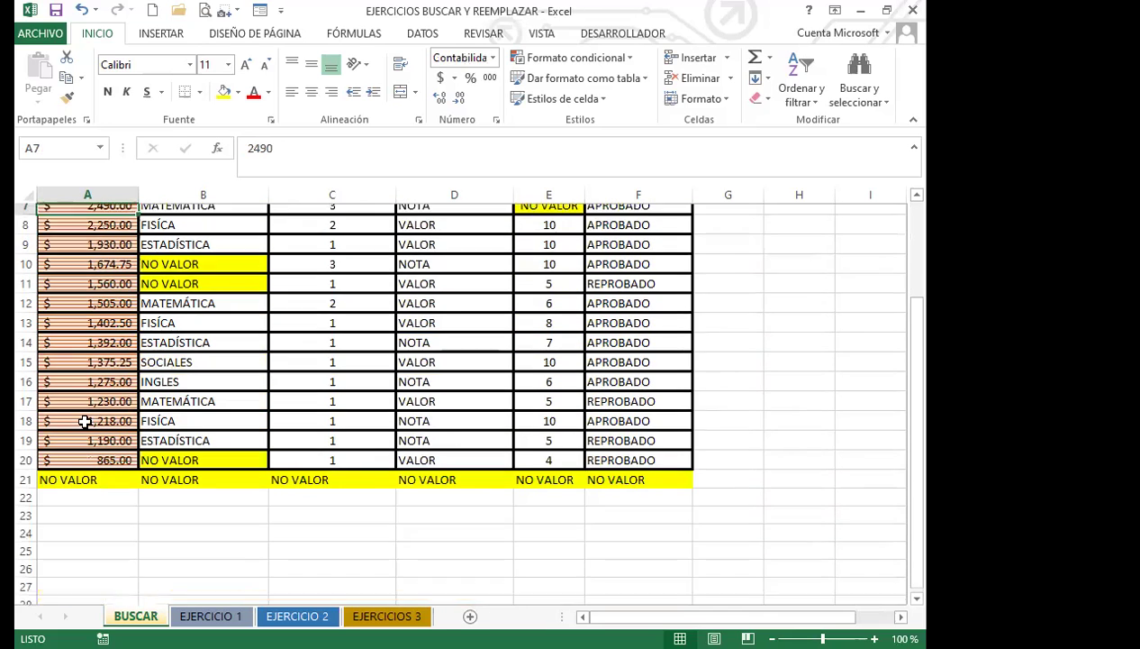
pyautogui.scroll(3, 88, 398)
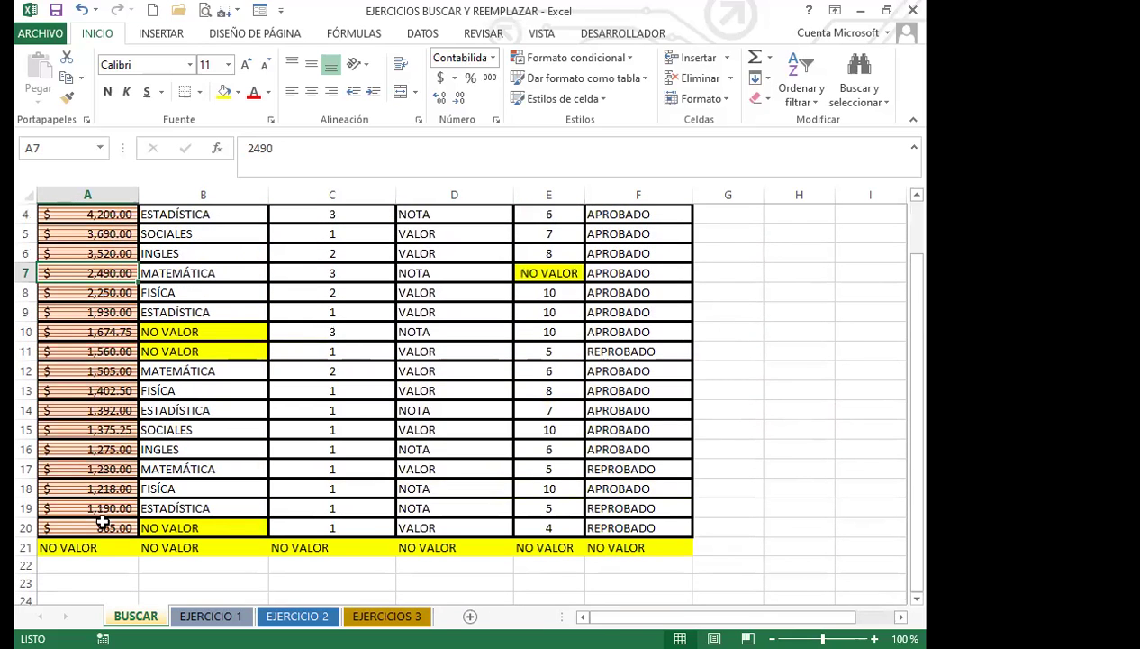
pyautogui.scroll(-1, 117, 462)
pyautogui.scroll(2, 110, 470)
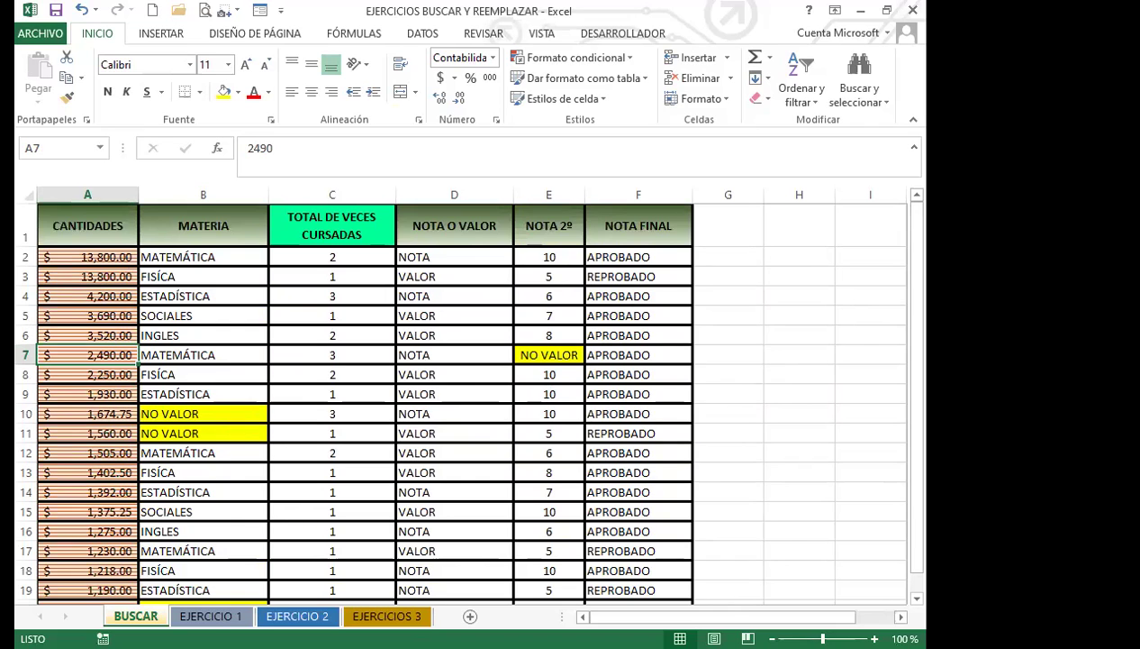
# Search the whole sheet by columns for APROBADO, with Find and Replace placed over the upper rows of the table.
pyautogui.hotkey('ctrl', 'b')
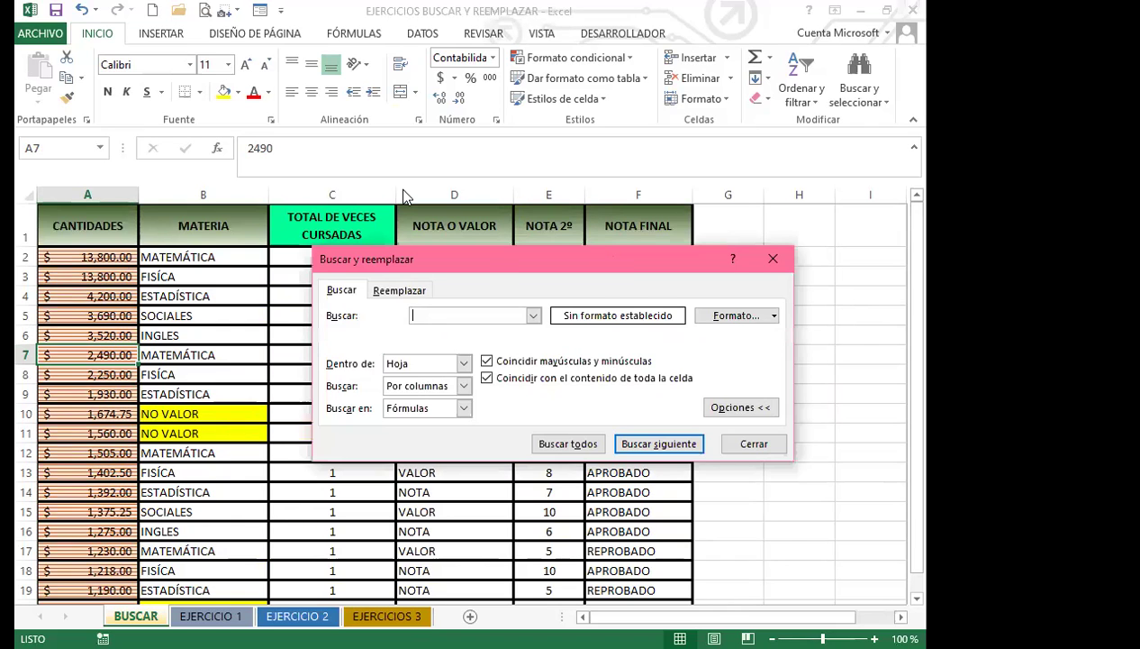
pyautogui.click(185, 204)
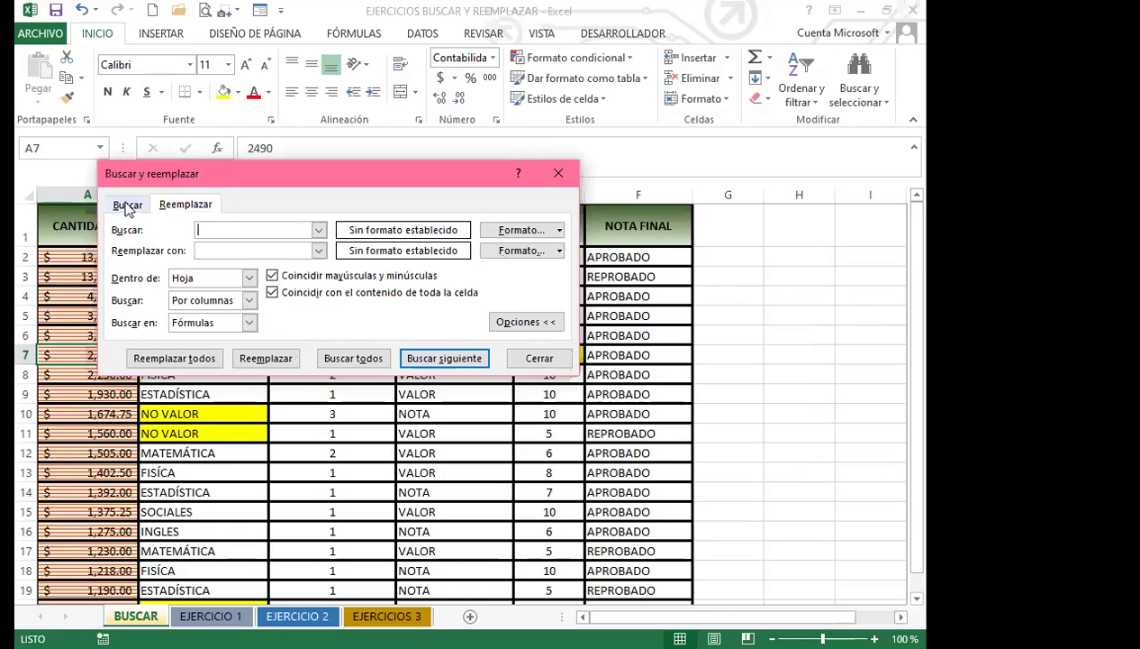
pyautogui.click(127, 205)
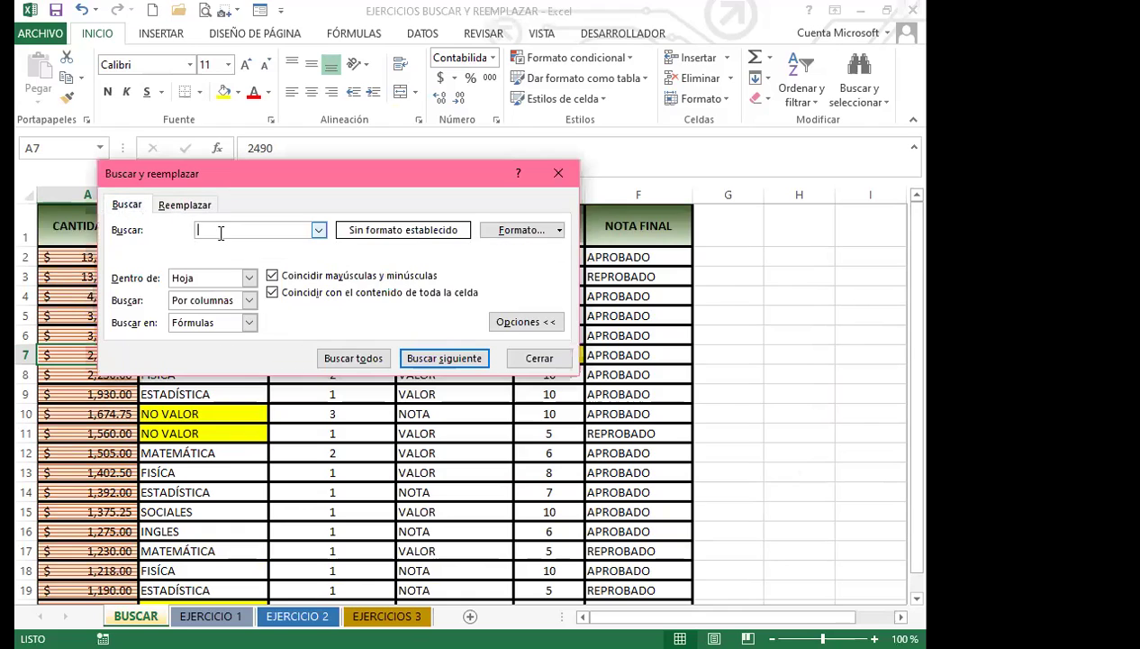
pyautogui.write('APROBADO')
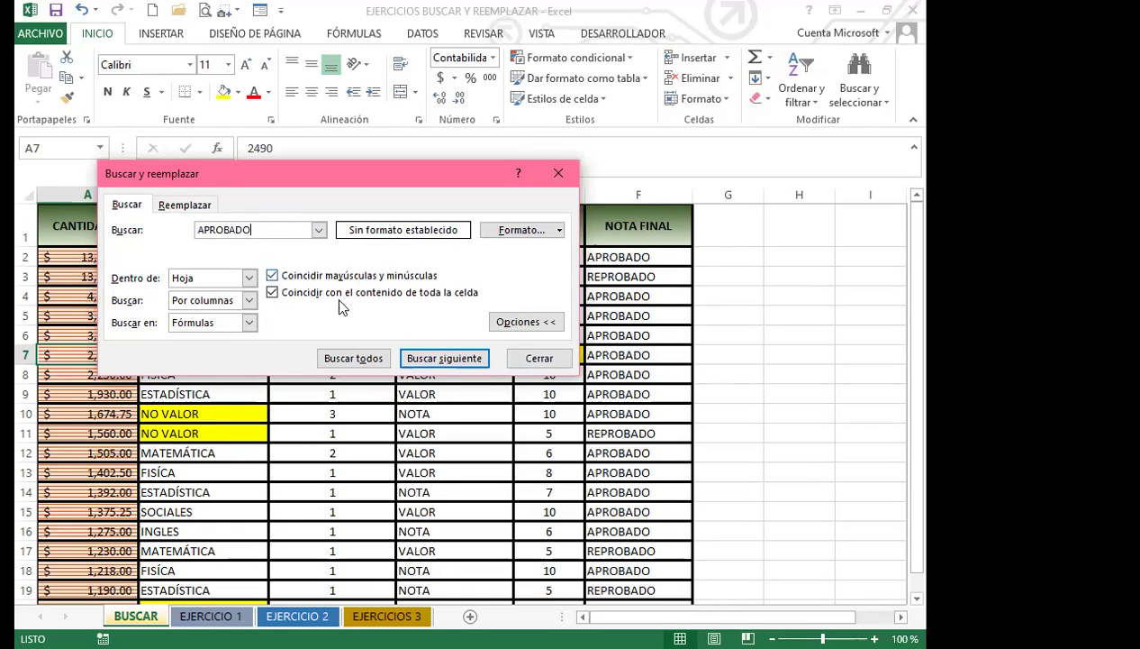
pyautogui.click(349, 356)
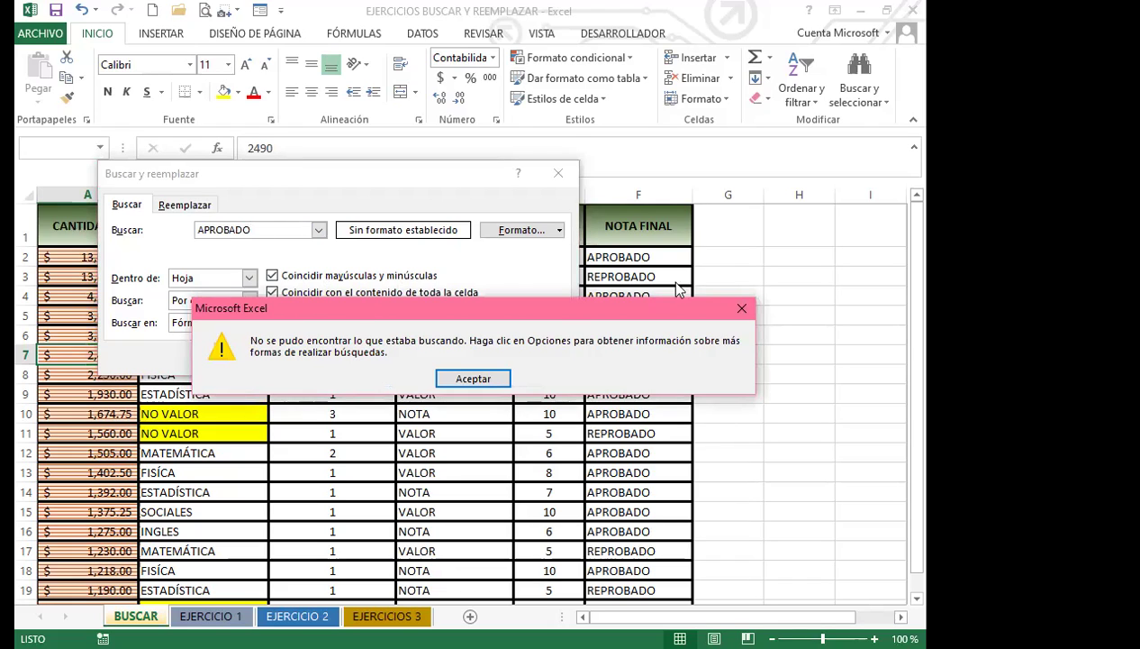
pyautogui.press('Return')
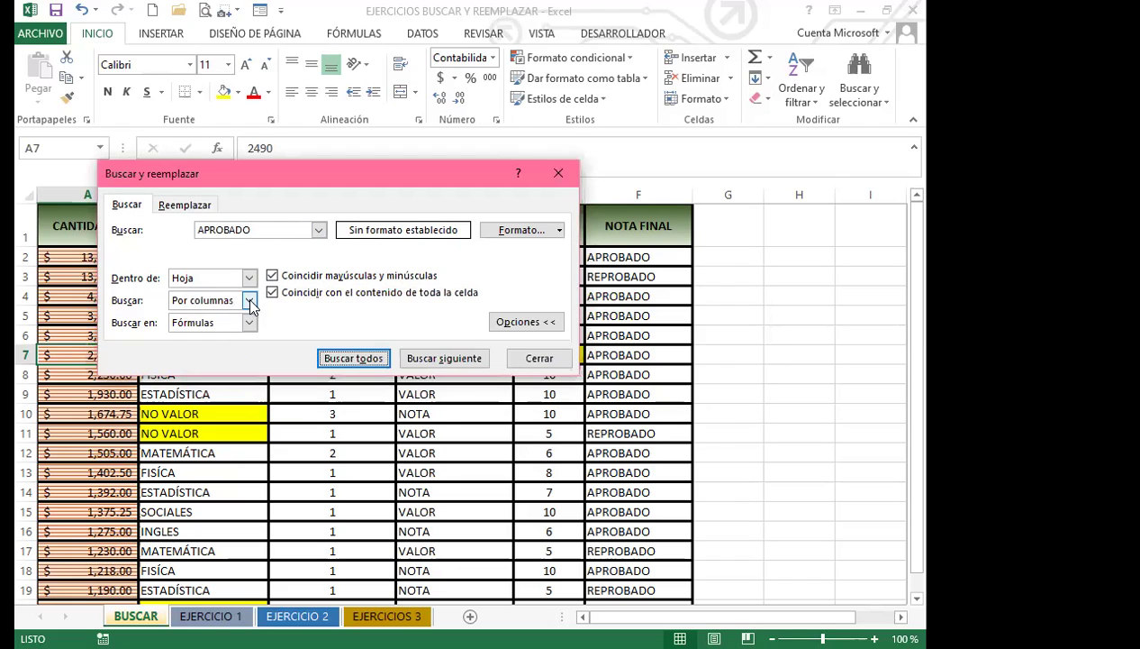
# Set the search direction to by rows and search for all APROBADO cells again.
pyautogui.click(249, 300)
pyautogui.click(206, 317)
pyautogui.click(359, 358)
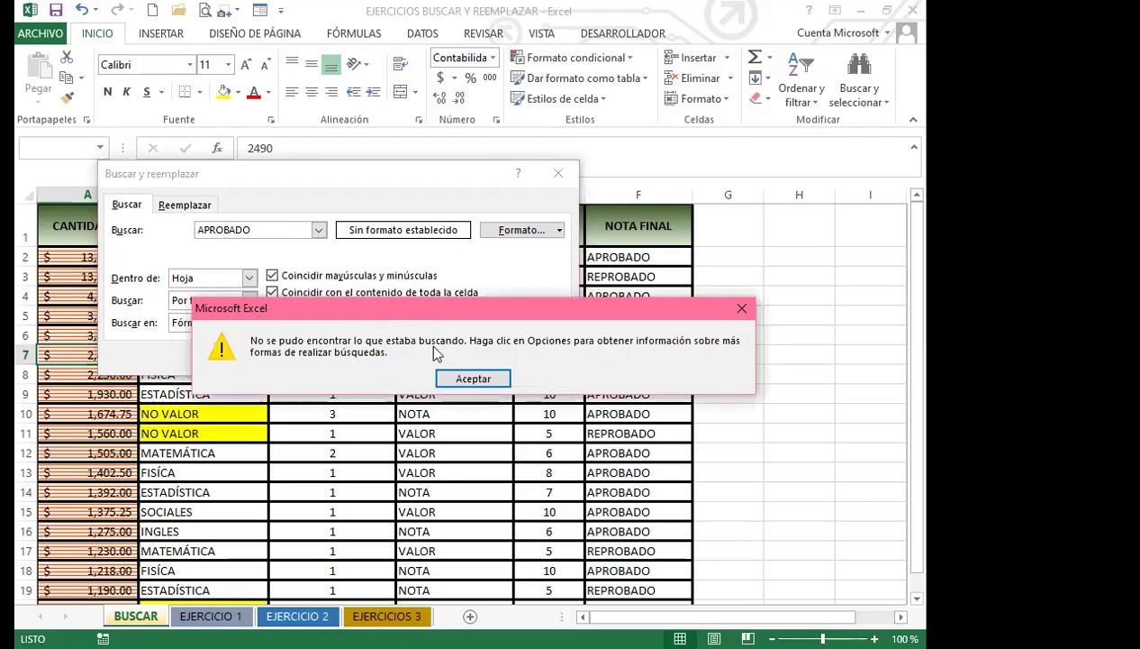
pyautogui.click(742, 308)
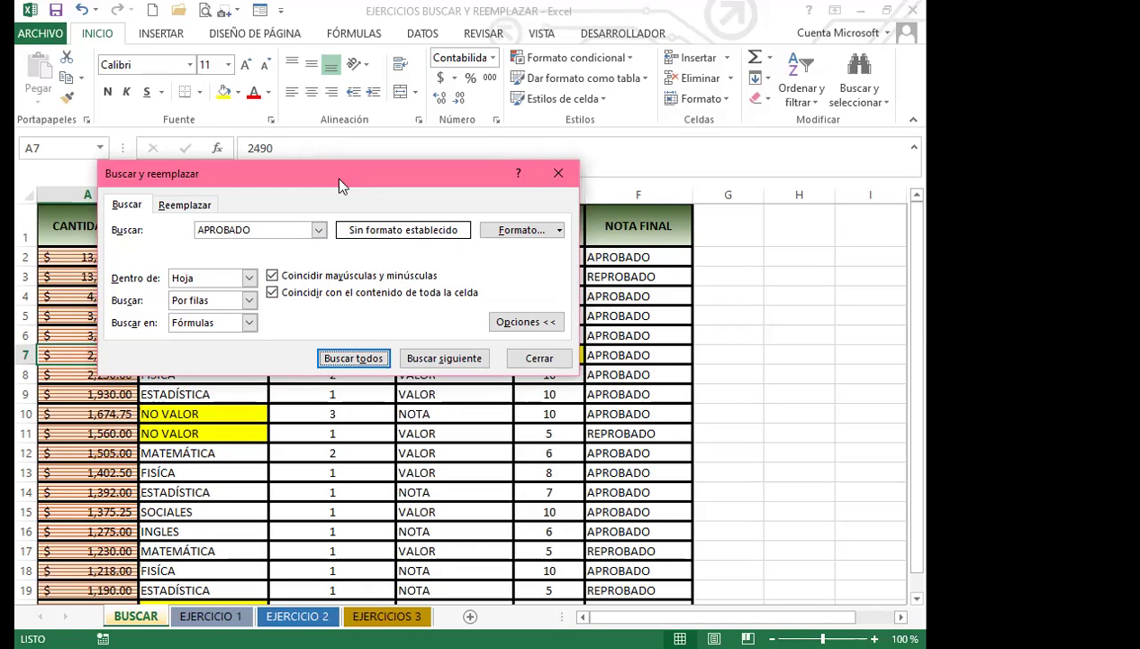
# Turn off case matching and repeat the search for all APROBADO cells.
pyautogui.click(271, 277)
pyautogui.click(271, 279)
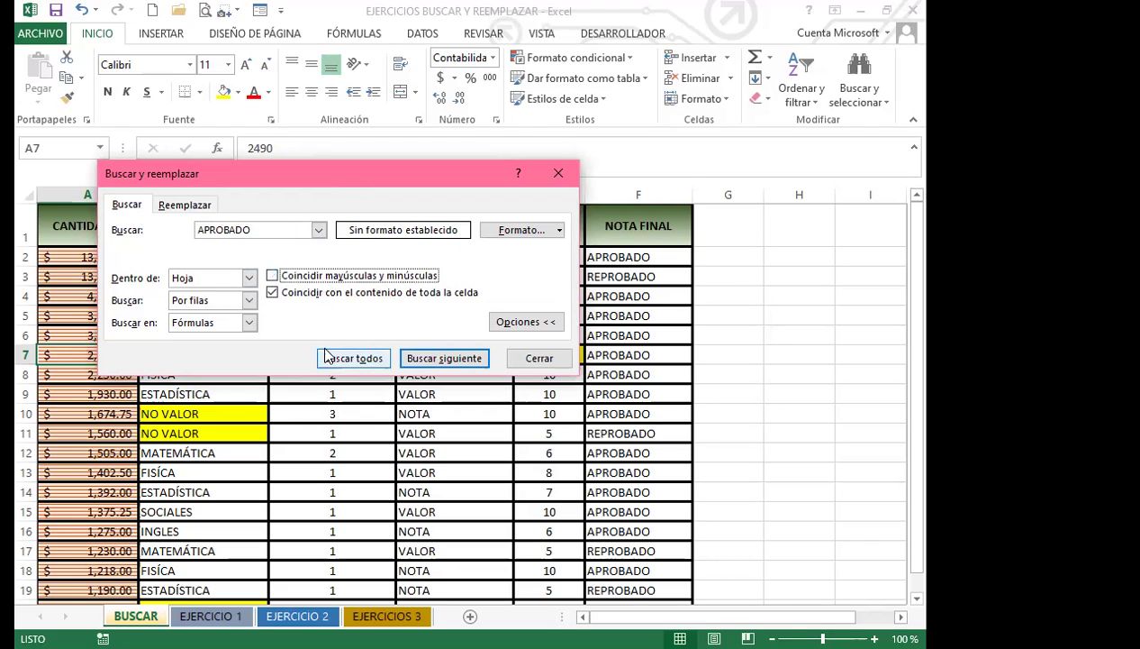
pyautogui.click(330, 357)
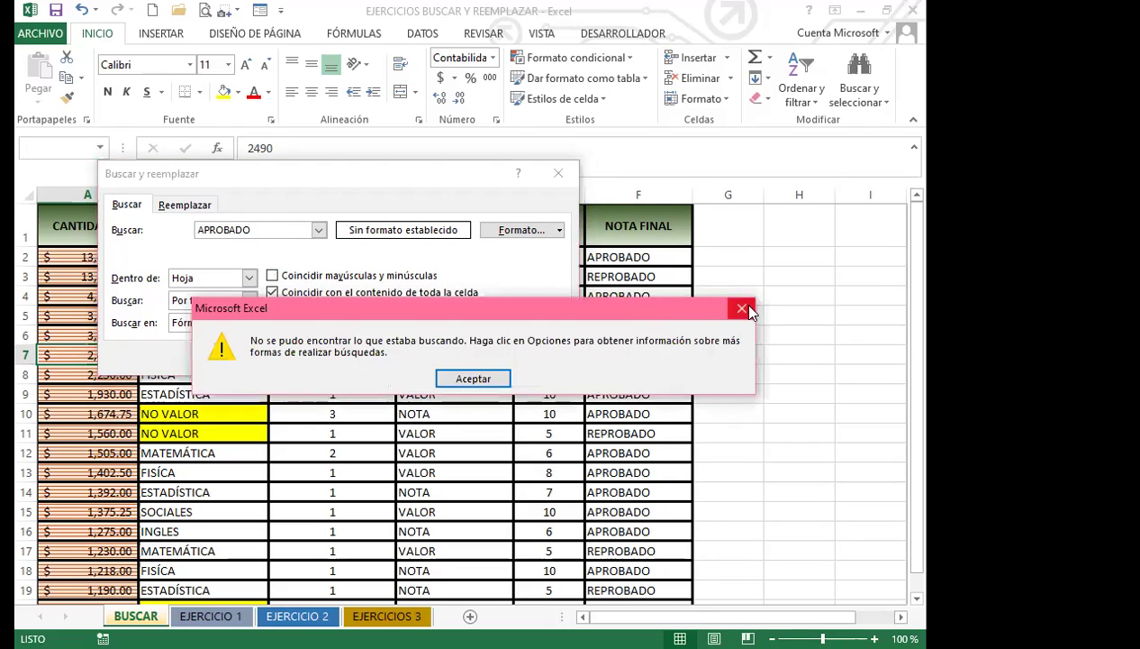
pyautogui.click(742, 308)
# Turn case matching back on and retry finding all APROBADO cells on the sheet.
pyautogui.click(272, 276)
pyautogui.click(348, 357)
pyautogui.click(739, 308)
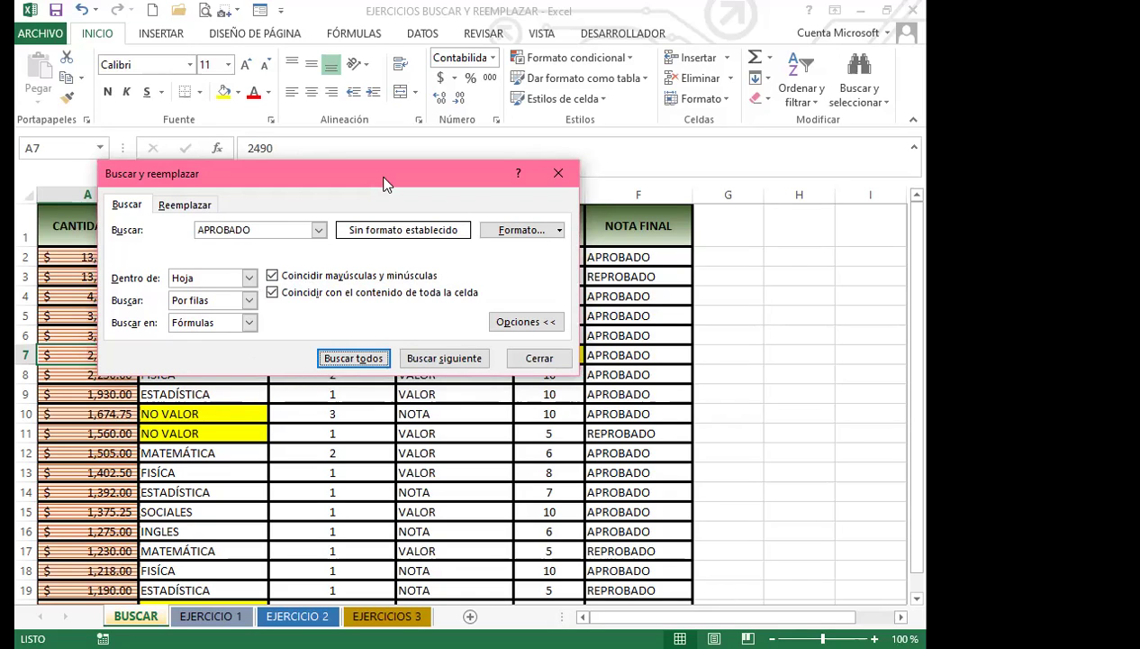
pyautogui.click(329, 357)
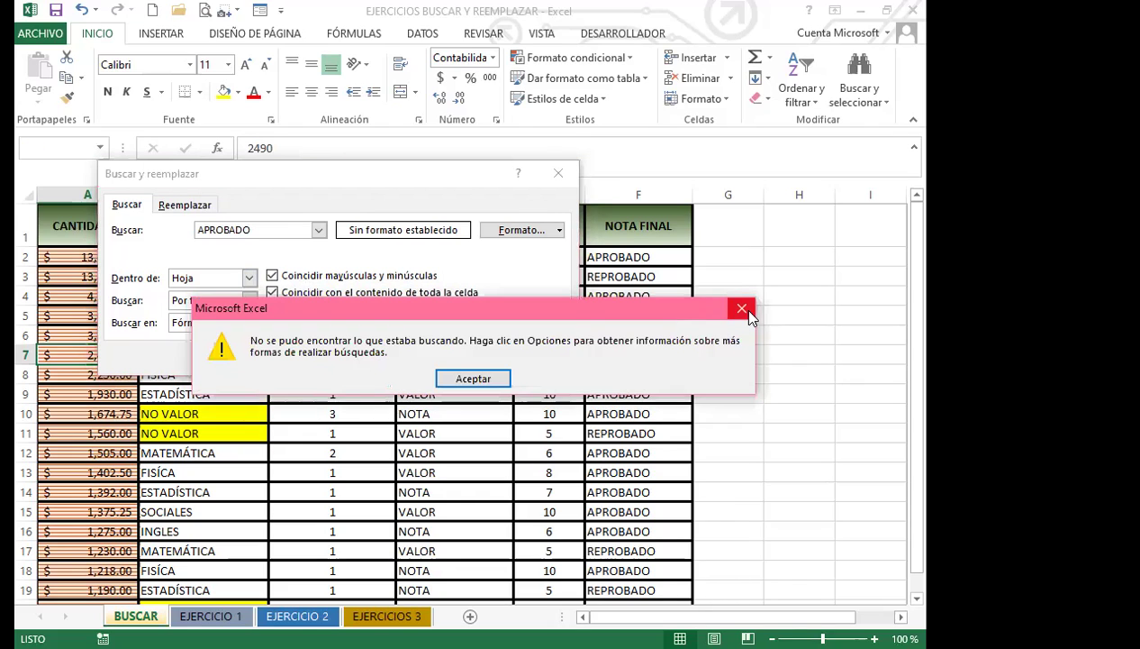
pyautogui.click(741, 307)
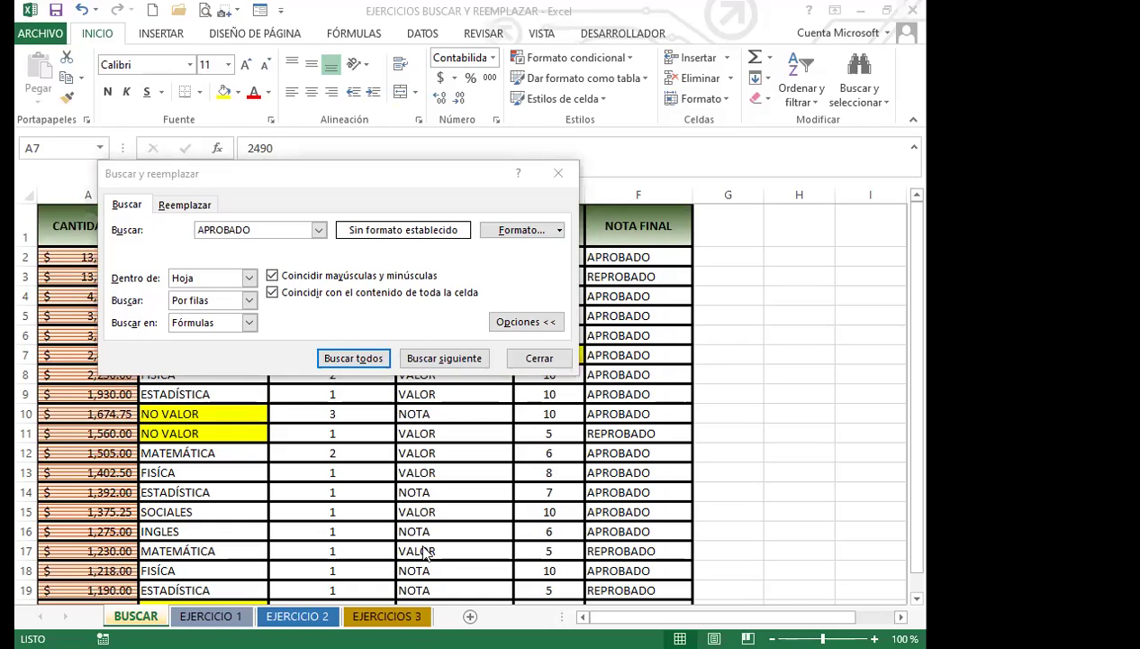
# Repeat the by-rows search for all APROBADO cells on the sheet with the look-in option left at formulas.
pyautogui.click(167, 208)
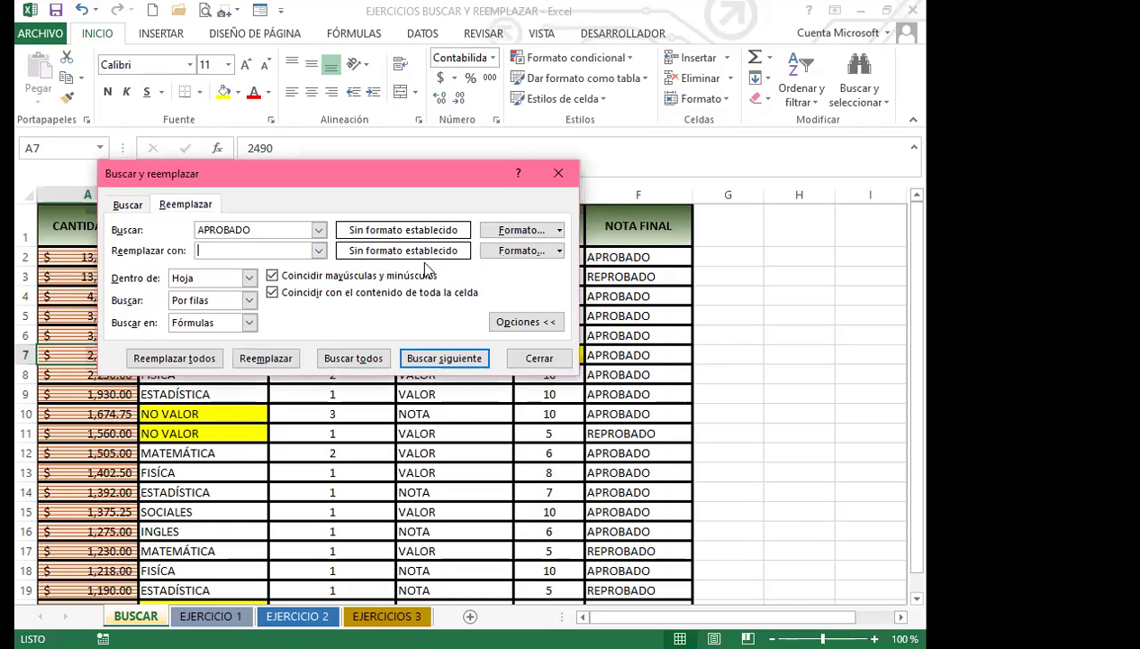
pyautogui.click(144, 206)
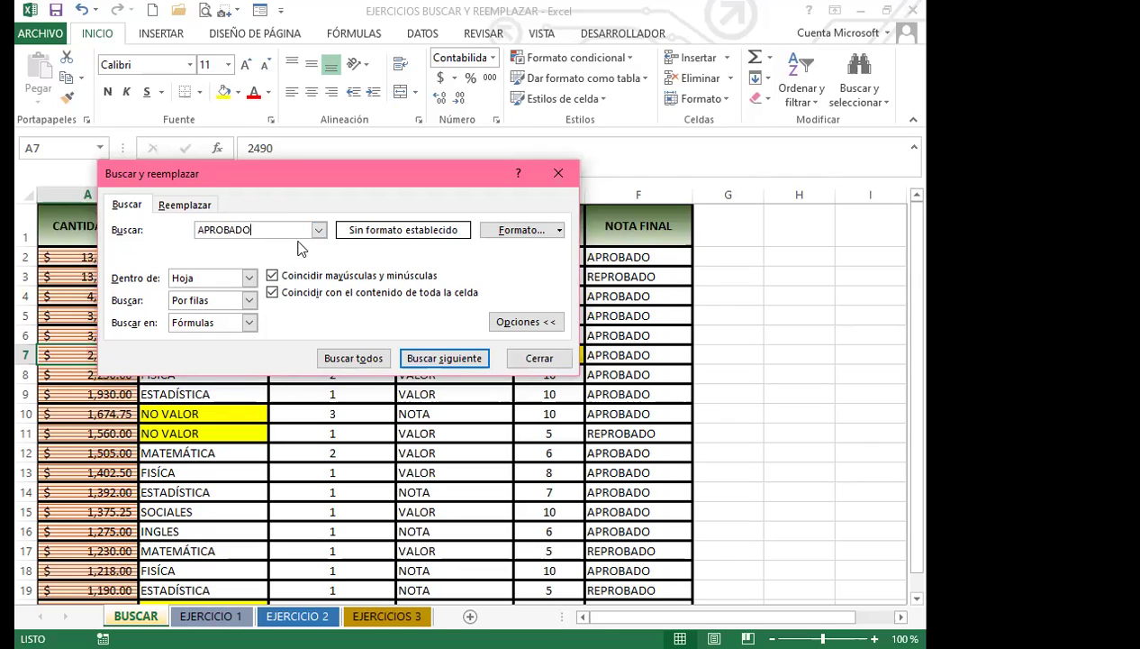
pyautogui.click(356, 359)
pyautogui.press('Return')
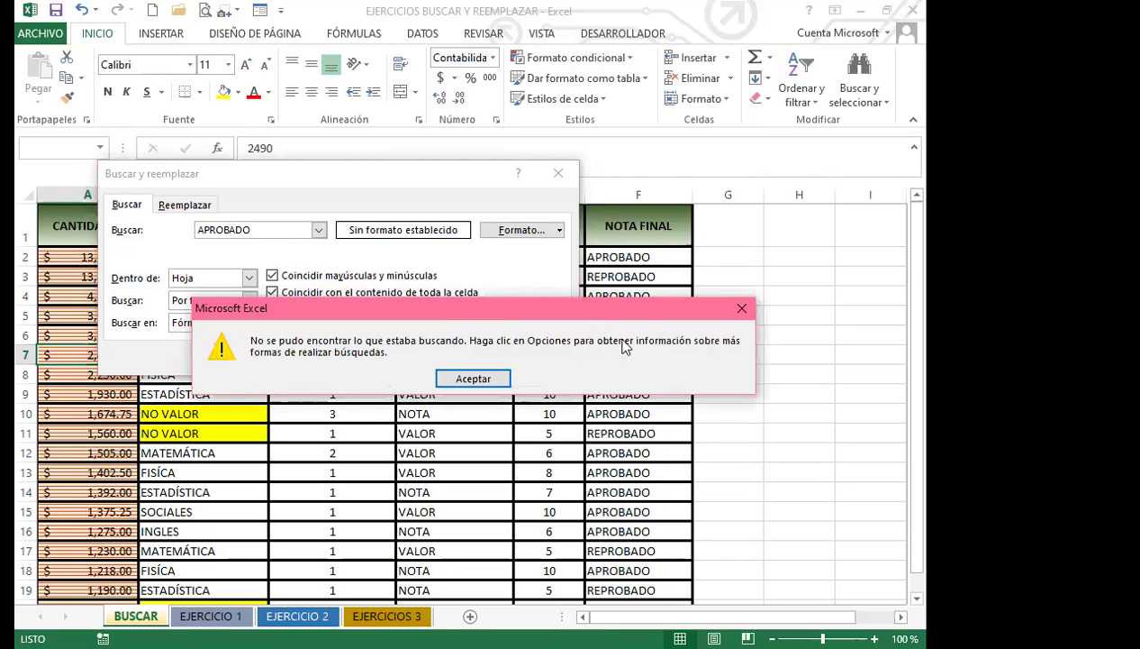
pyautogui.click(742, 308)
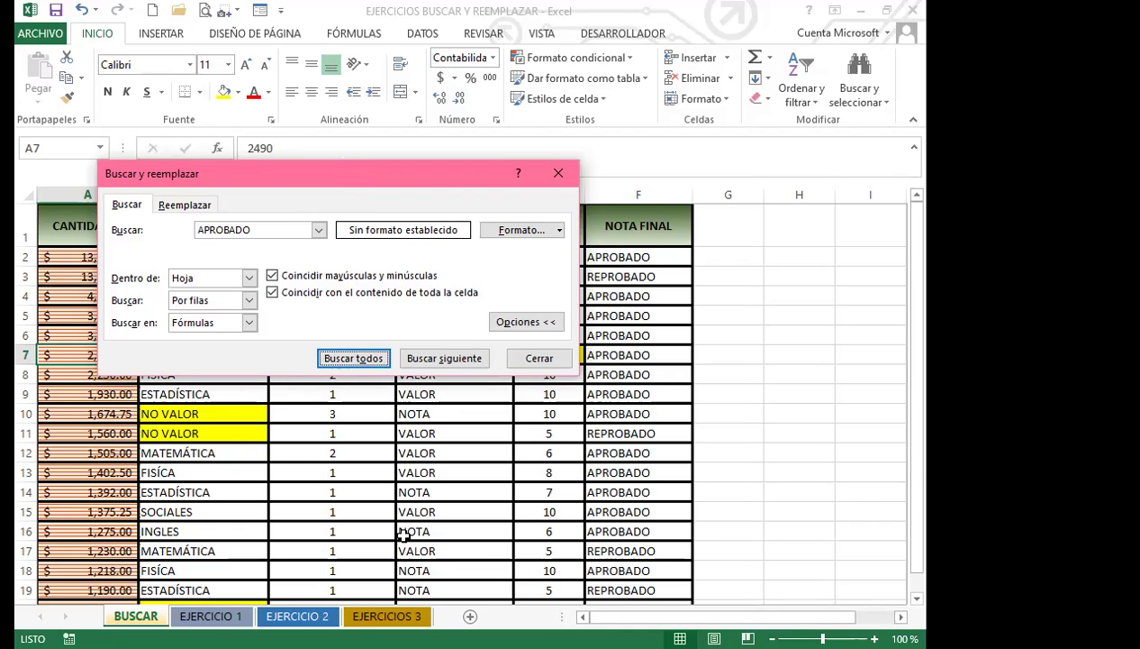
pyautogui.click(289, 470)
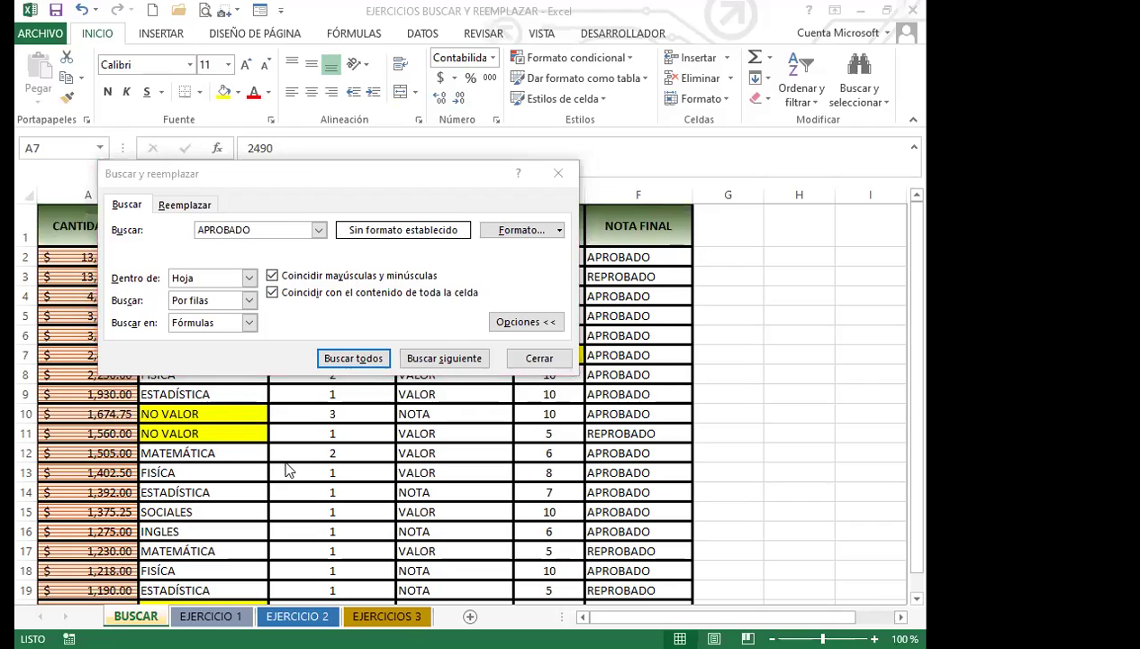
# Set the search direction to by columns and search for all APROBADO cells.
pyautogui.click(250, 300)
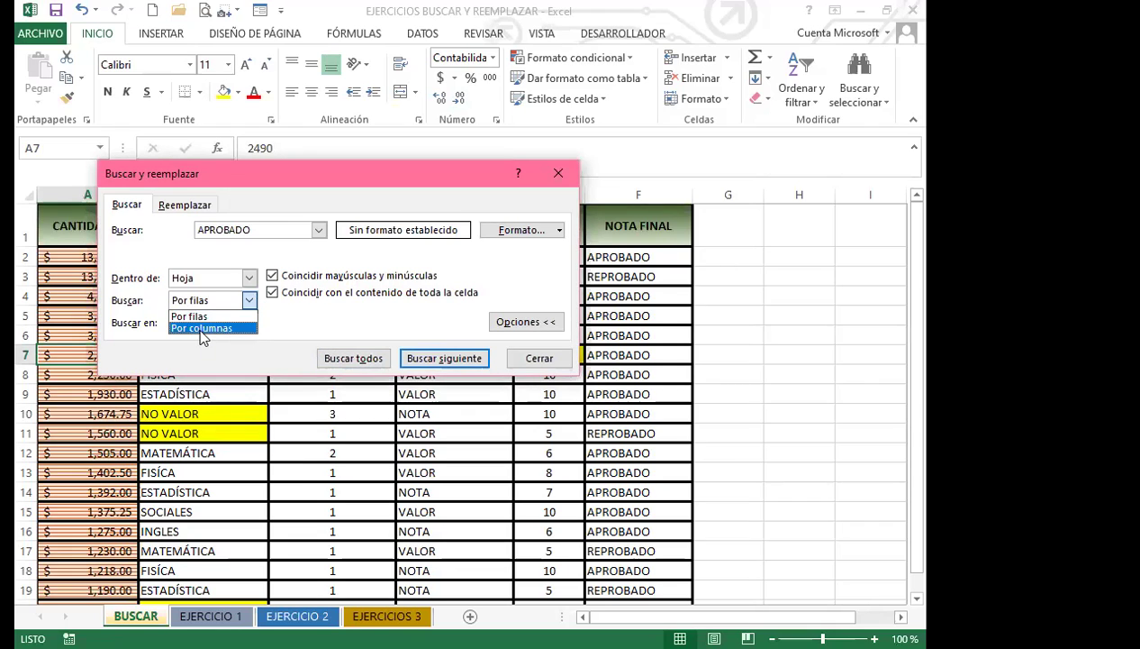
pyautogui.click(201, 329)
pyautogui.click(348, 356)
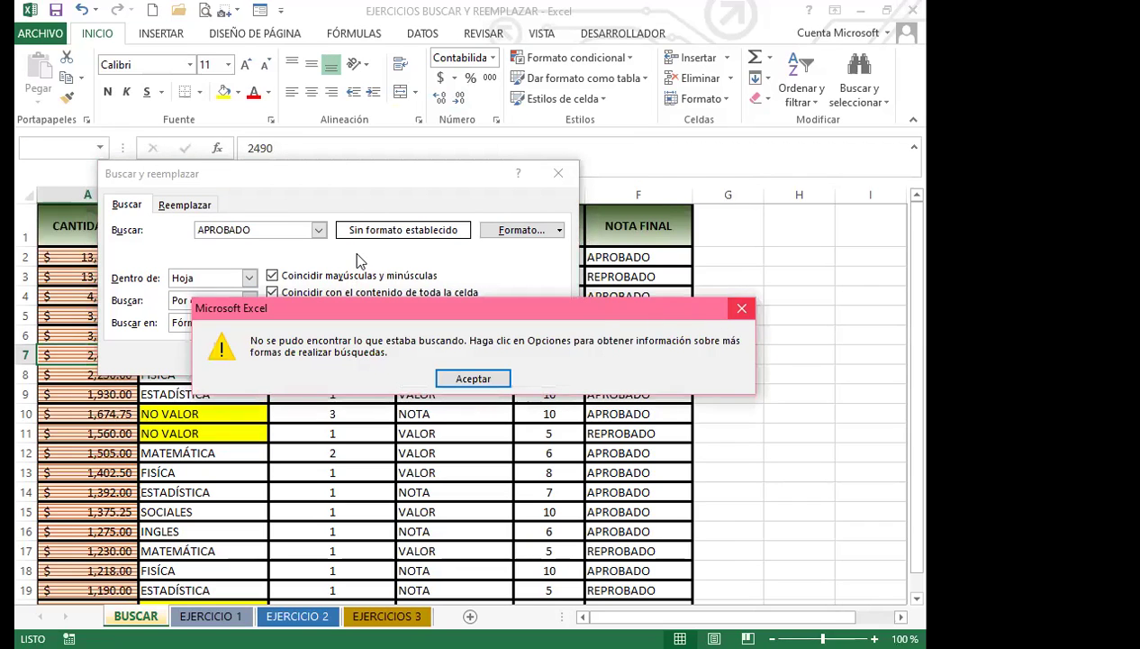
pyautogui.press('Return')
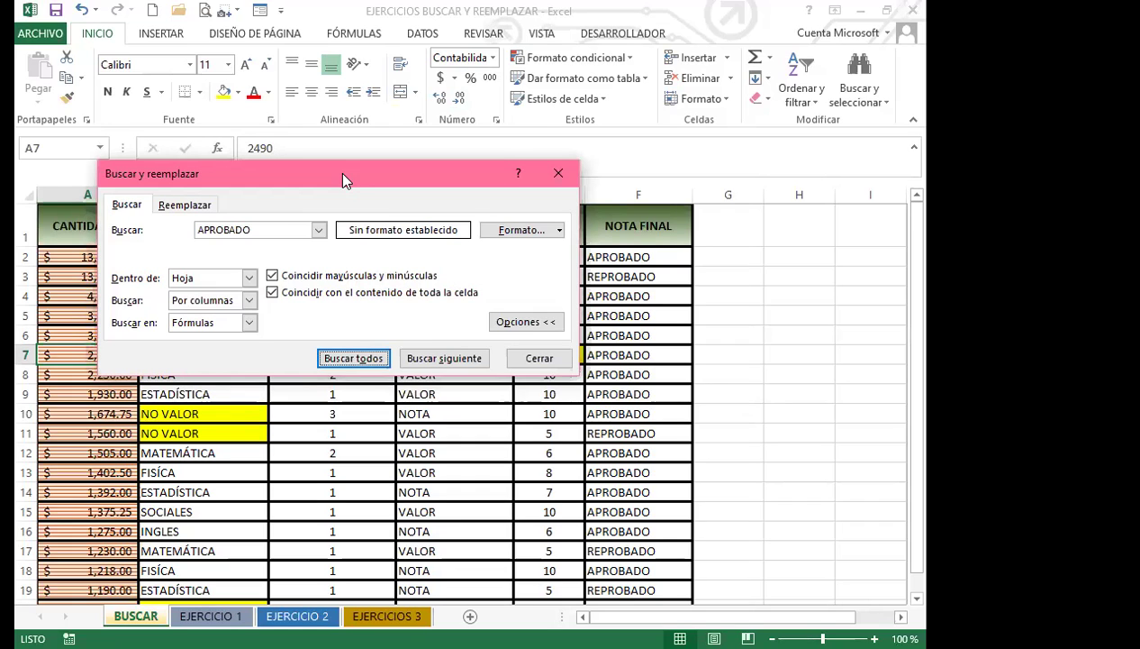
# Retry the by-columns search for all APROBADO cells with Find and Replace moved around the table, and close it.
pyautogui.moveTo(342, 180); pyautogui.dragTo(422, 152)
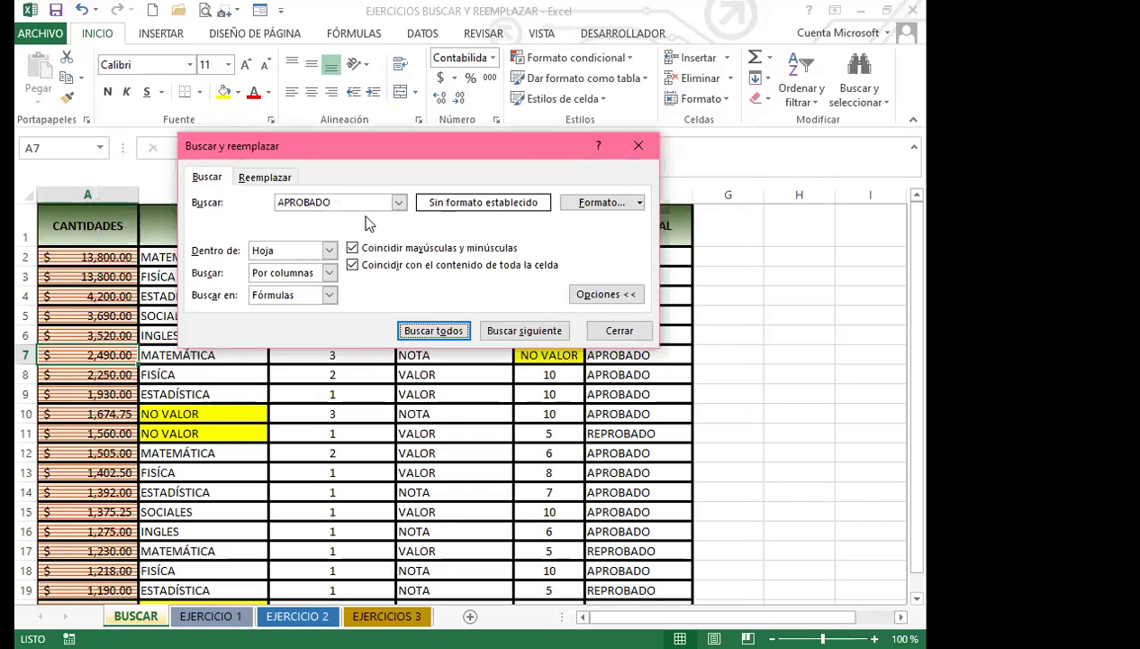
pyautogui.click(434, 331)
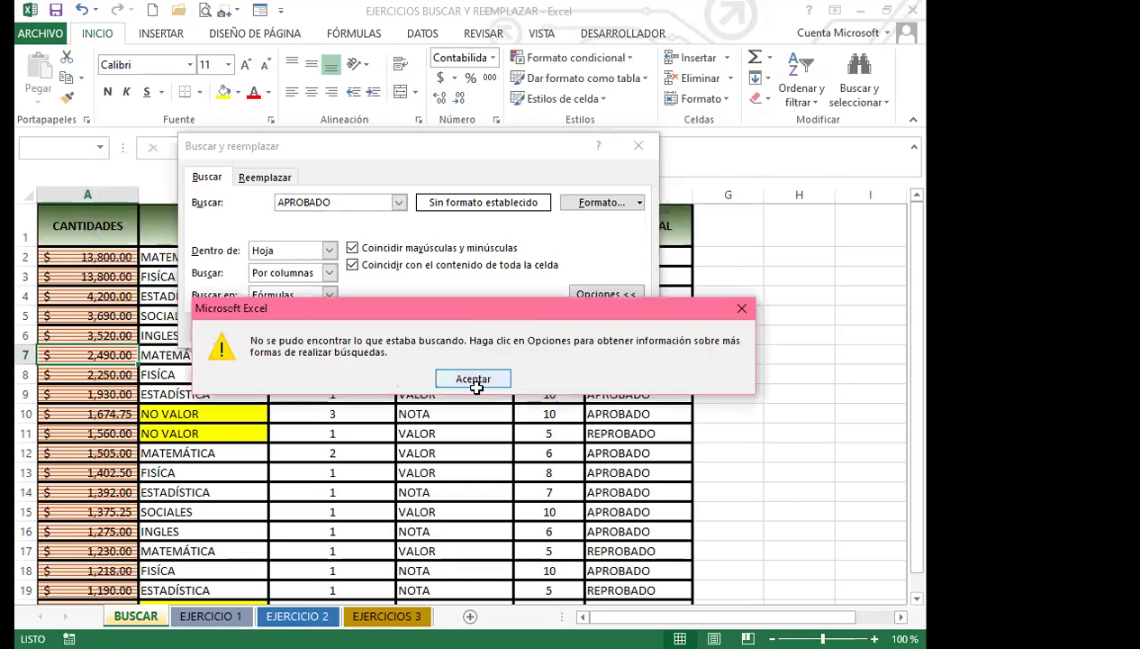
pyautogui.click(473, 379)
pyautogui.click(476, 387)
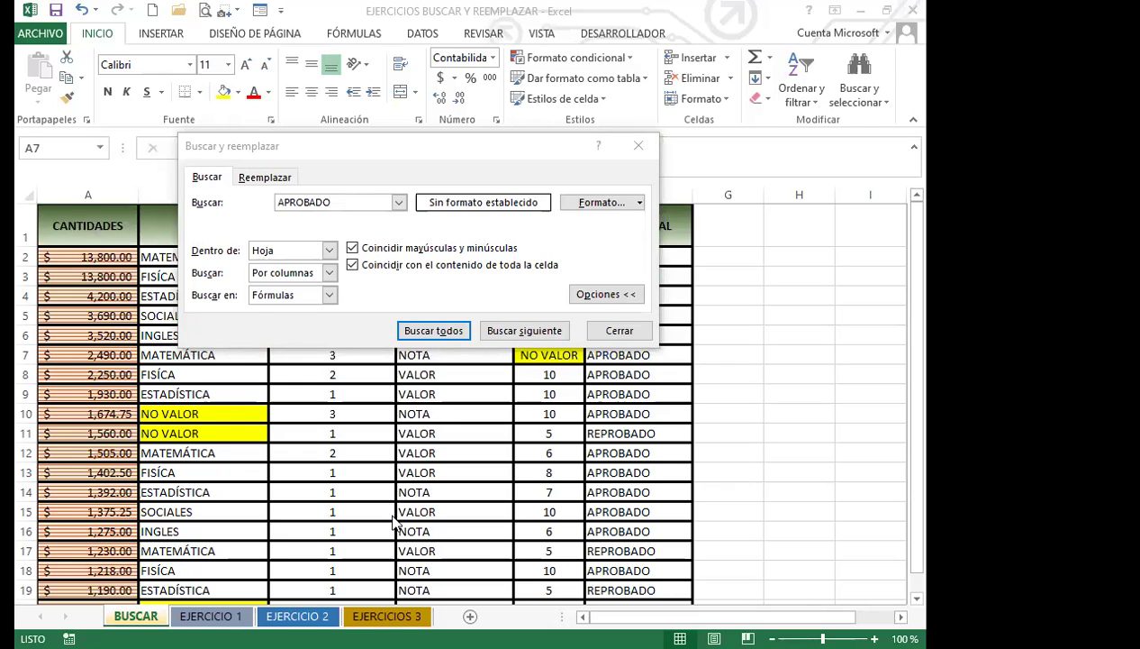
pyautogui.moveTo(419, 151); pyautogui.dragTo(411, 245)
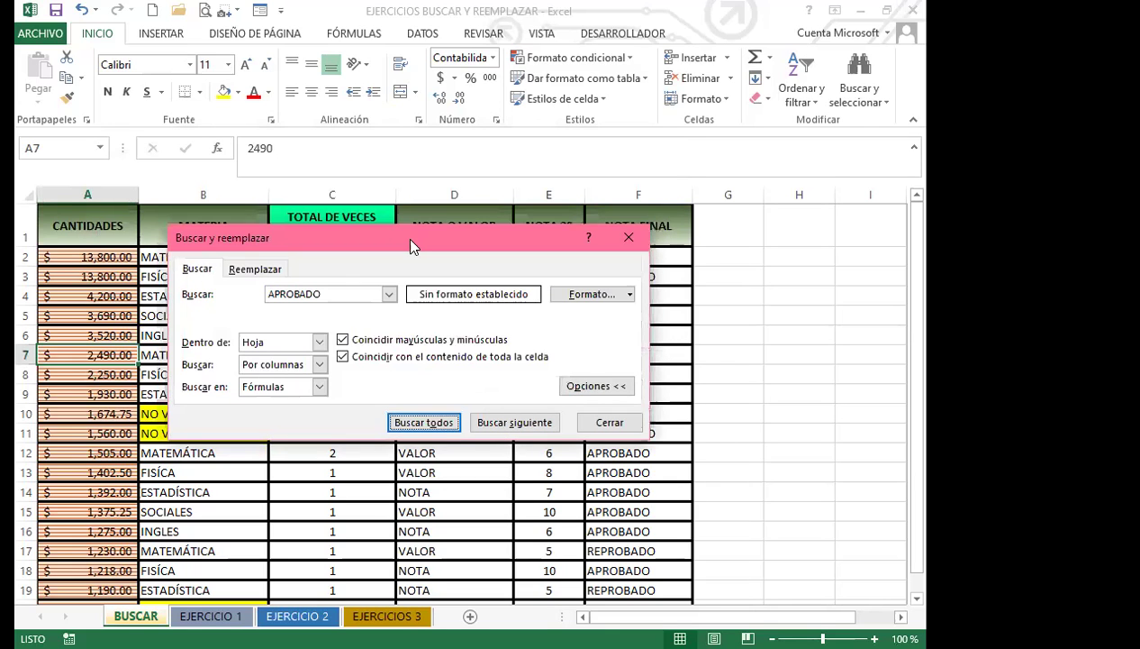
pyautogui.click(425, 423)
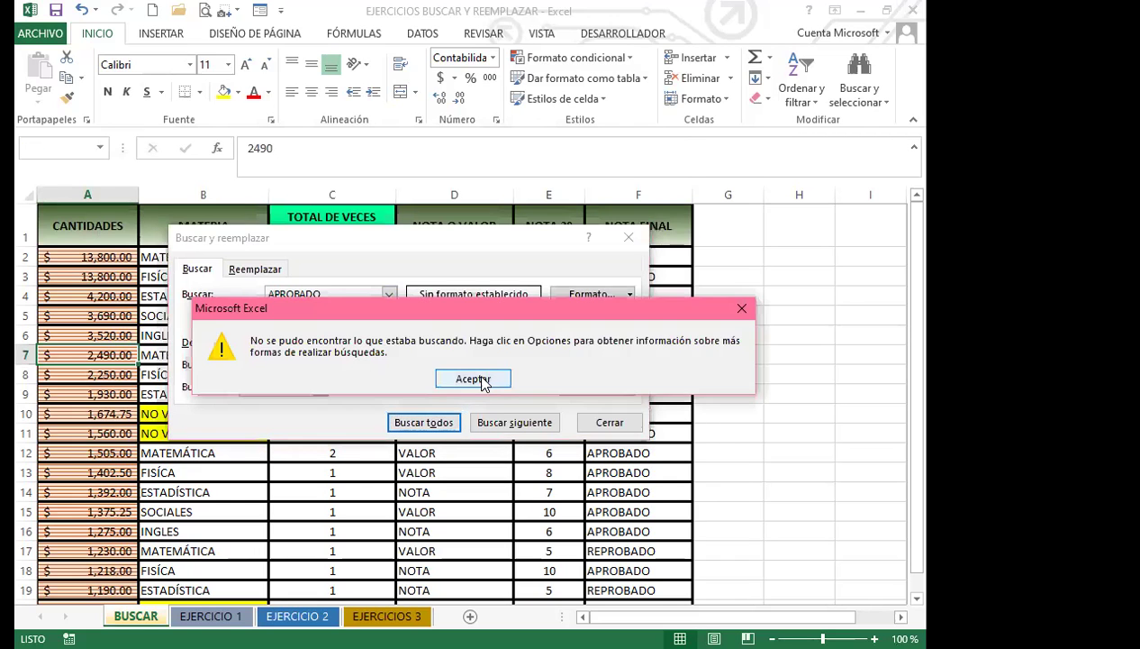
pyautogui.click(473, 378)
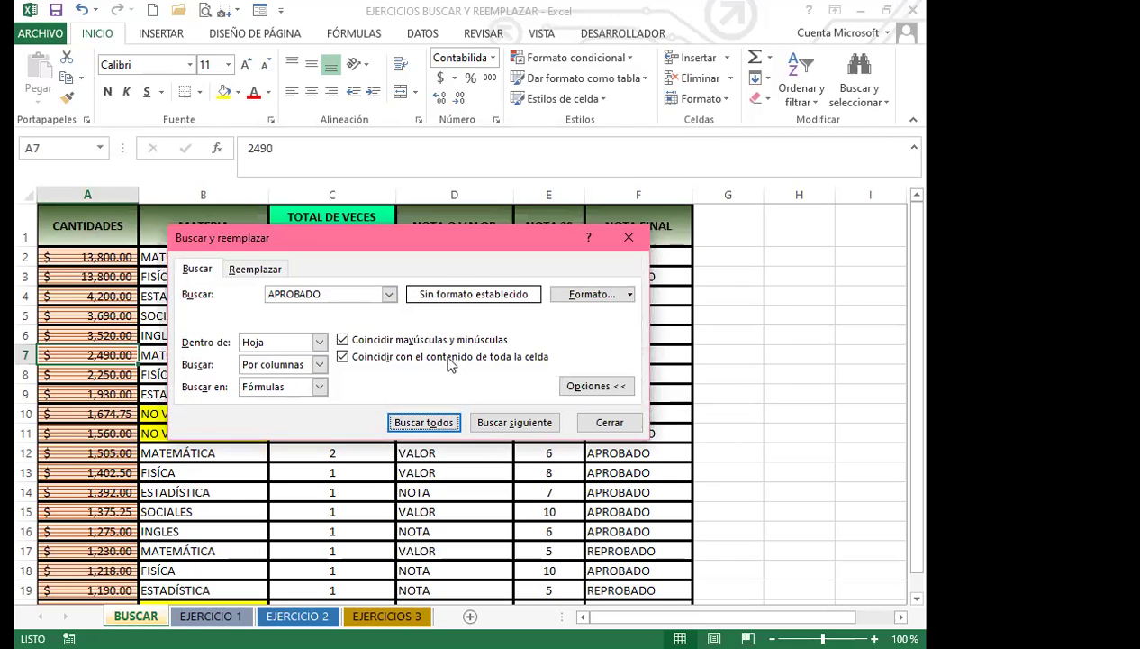
pyautogui.click(627, 240)
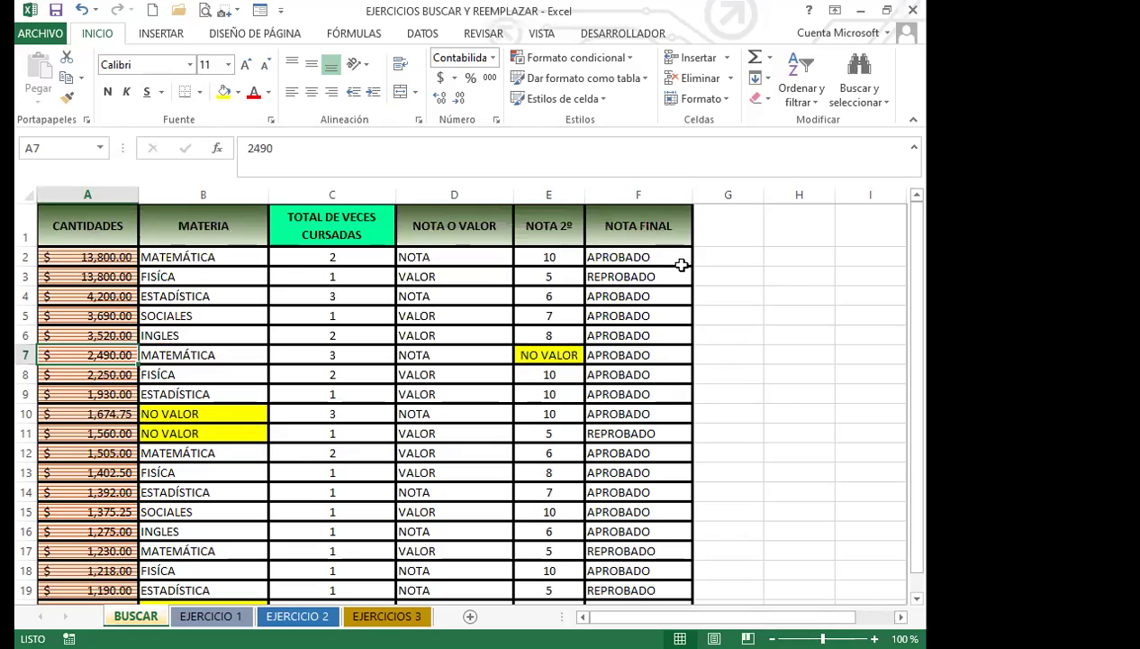
# Examine the formula in cell F2 of NOTA FINAL and the look-in setting of Find and Replace.
pyautogui.click(682, 262)
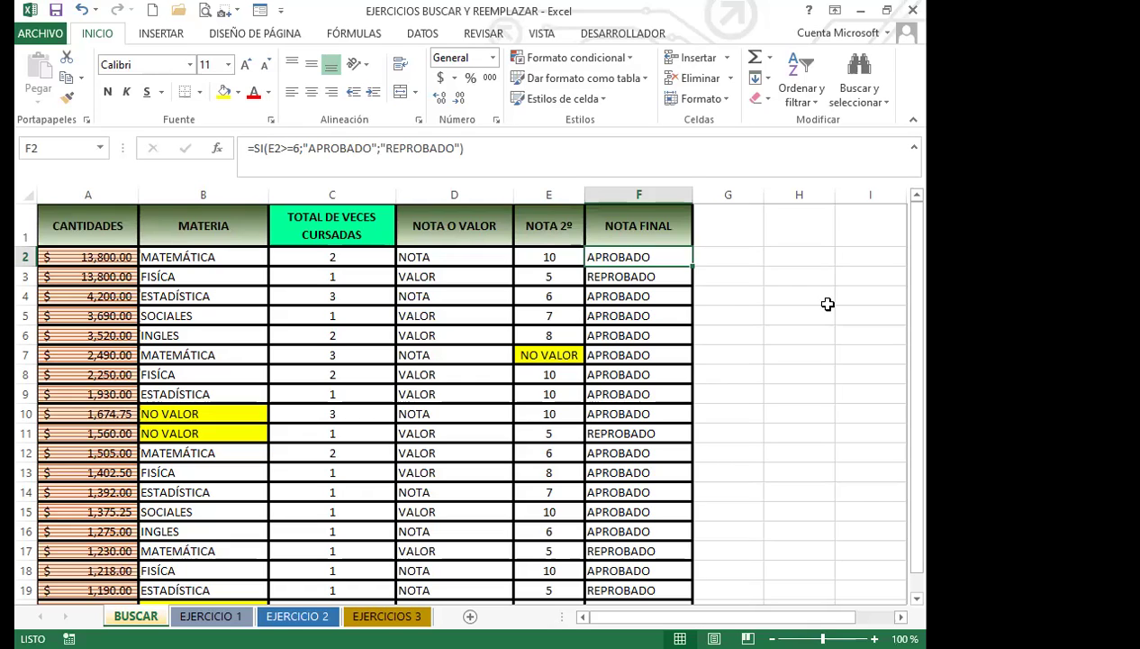
pyautogui.hotkey('ctrl', 'b')
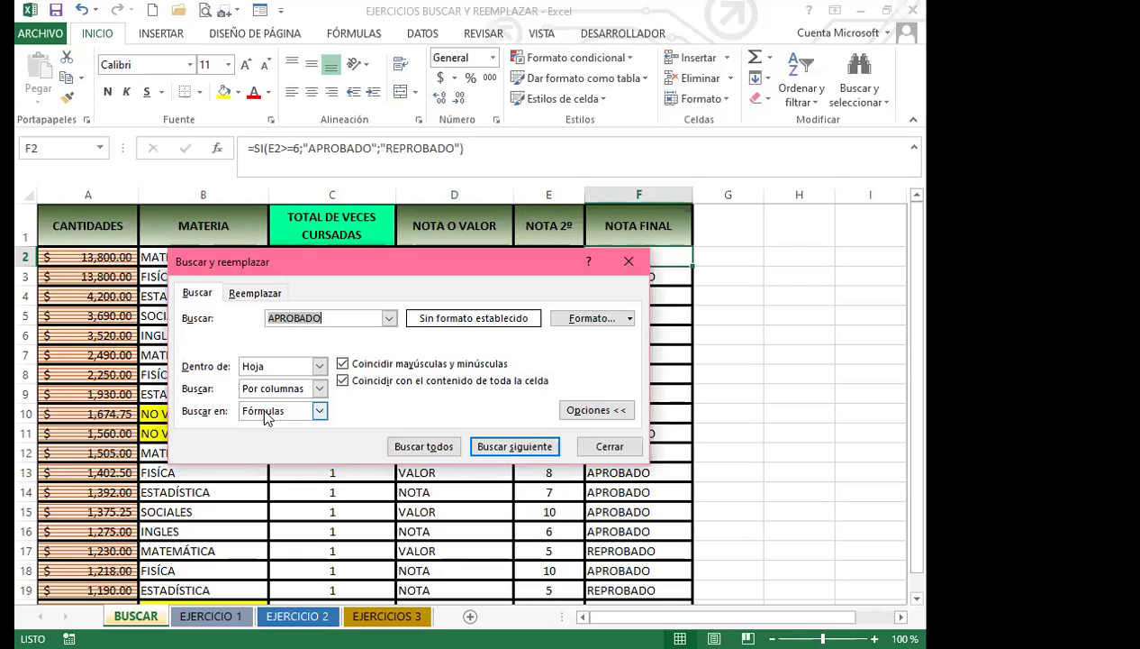
pyautogui.click(628, 263)
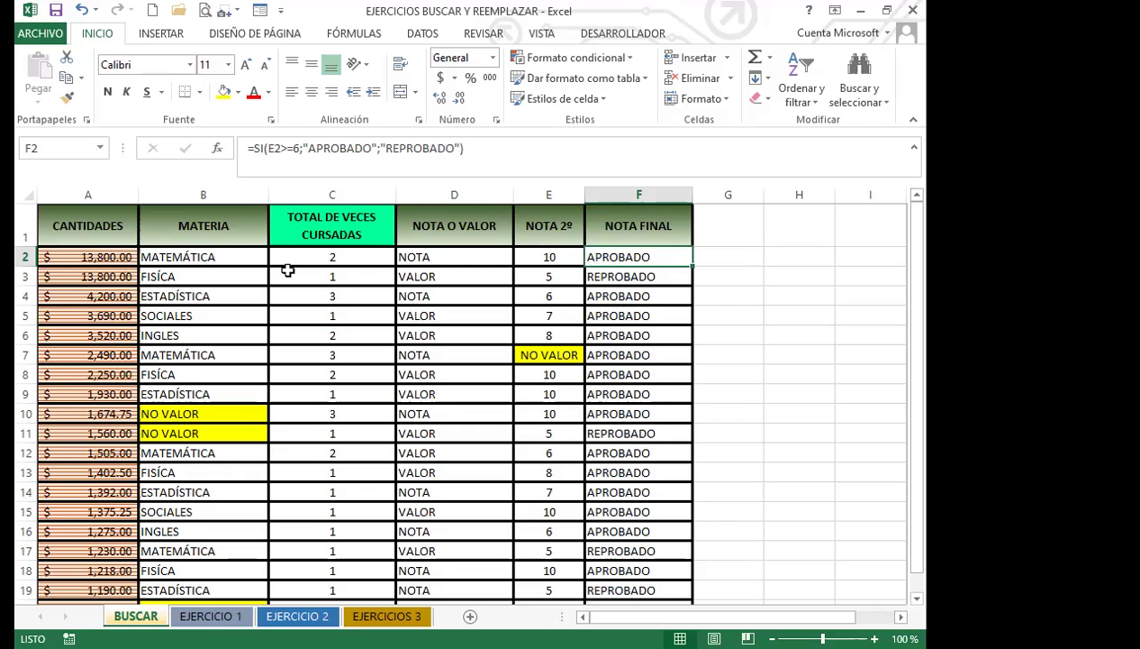
# Search for all APROBADO cells by looking in values, and enlarge the results list to show the full formulas.
pyautogui.hotkey('ctrl', 'b')
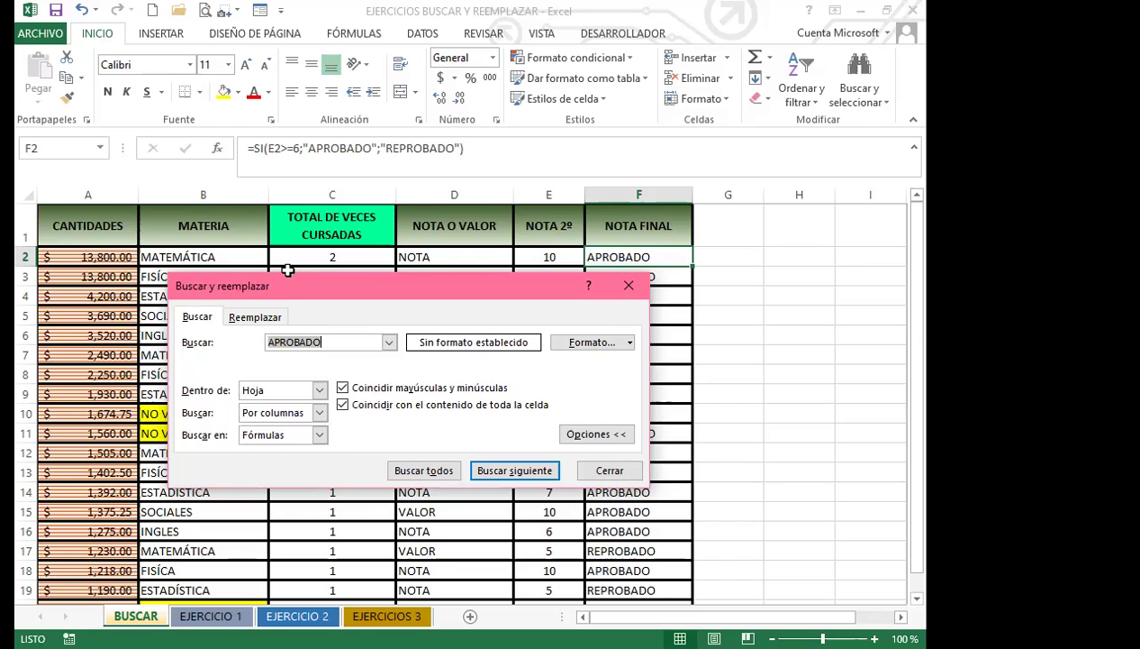
pyautogui.moveTo(409, 295); pyautogui.dragTo(405, 178)
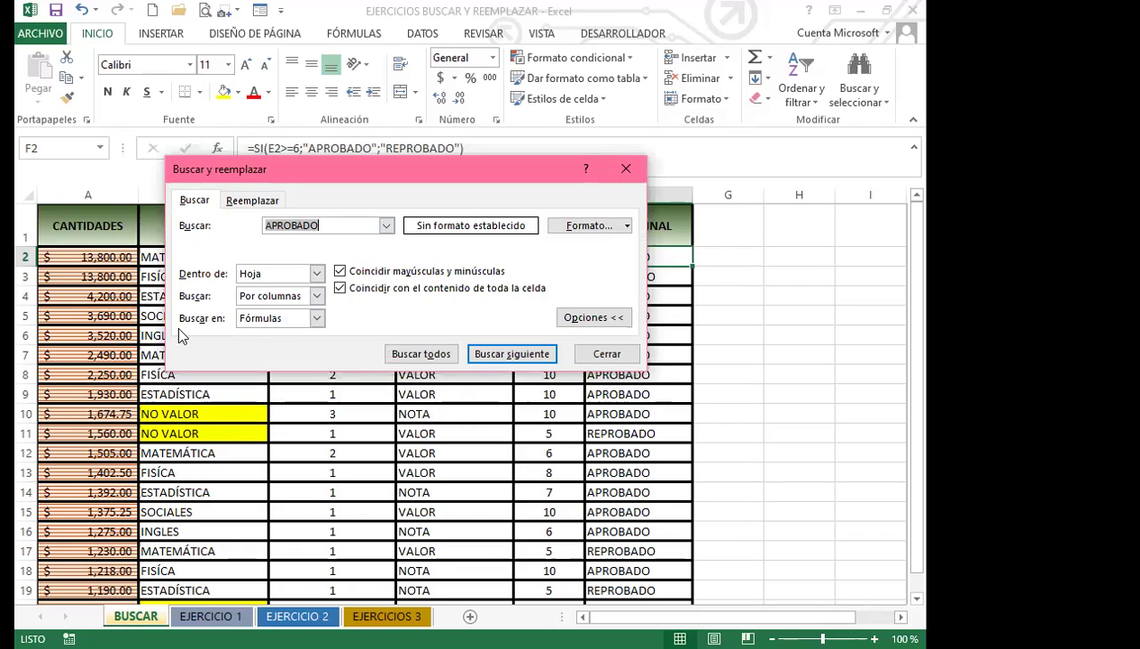
pyautogui.click(317, 320)
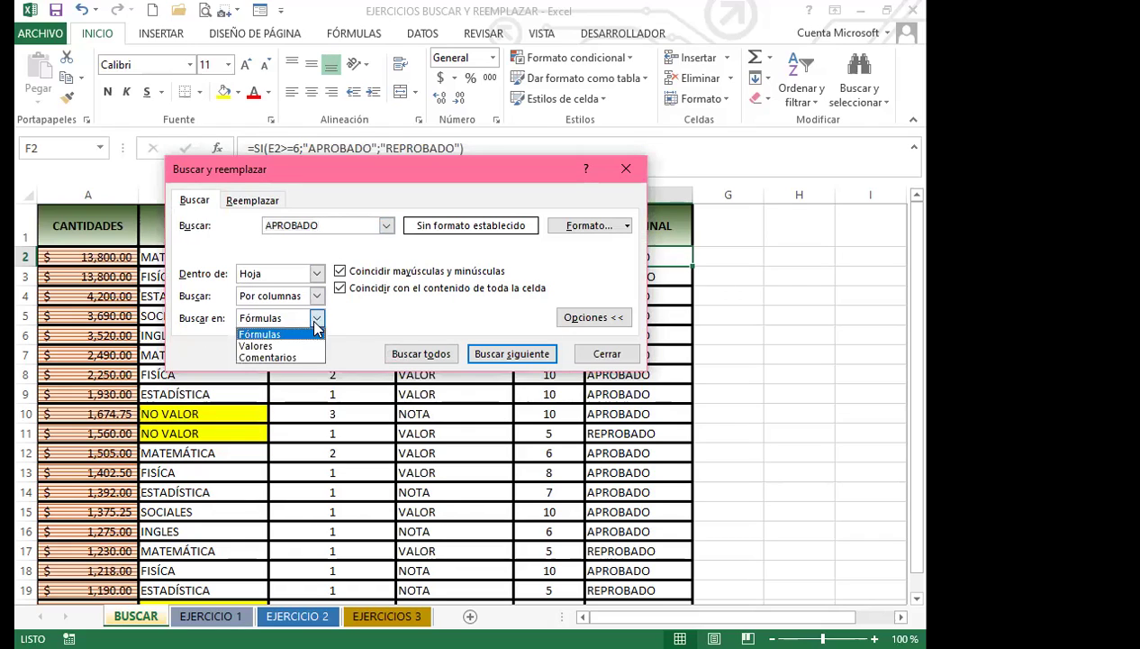
pyautogui.click(256, 346)
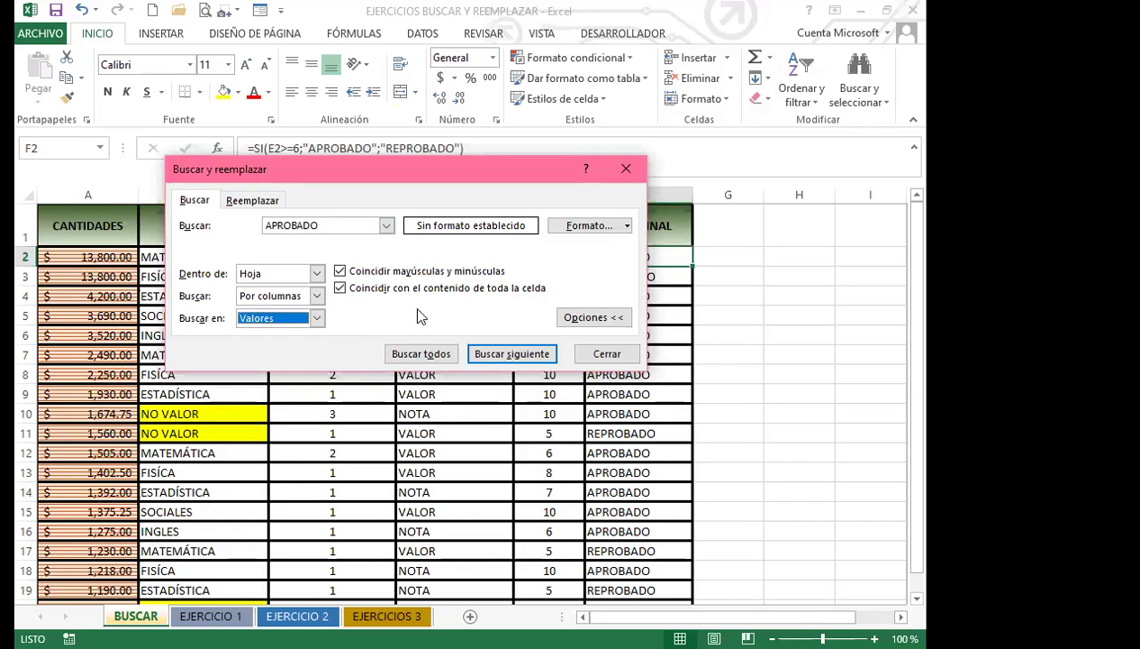
pyautogui.click(417, 354)
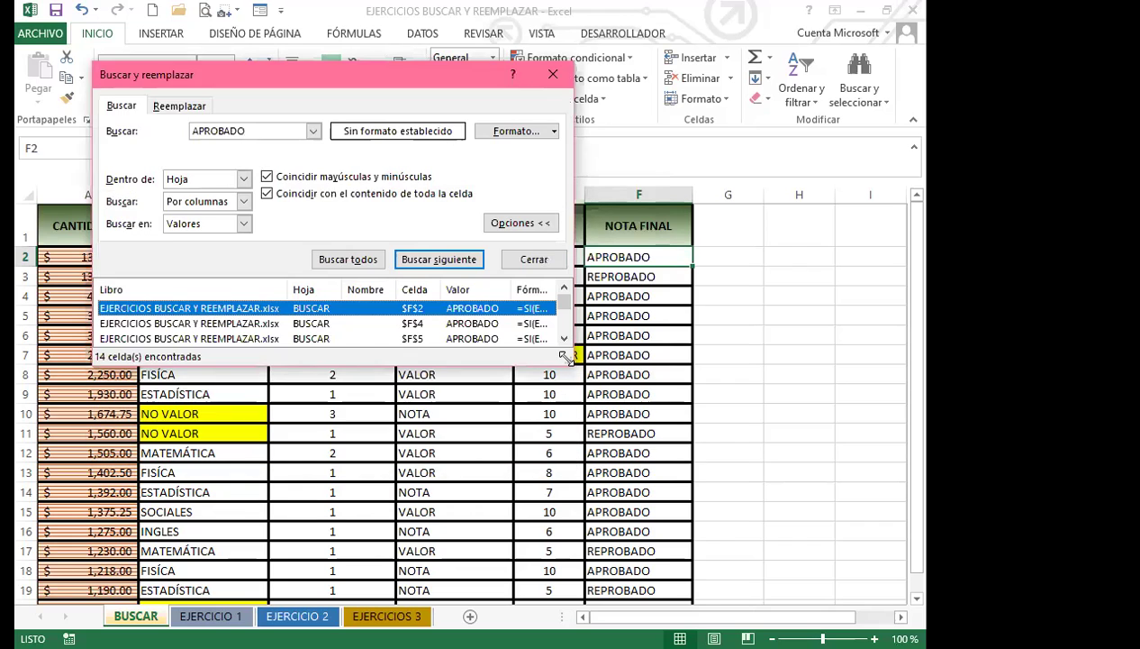
pyautogui.moveTo(568, 357); pyautogui.dragTo(640, 575)
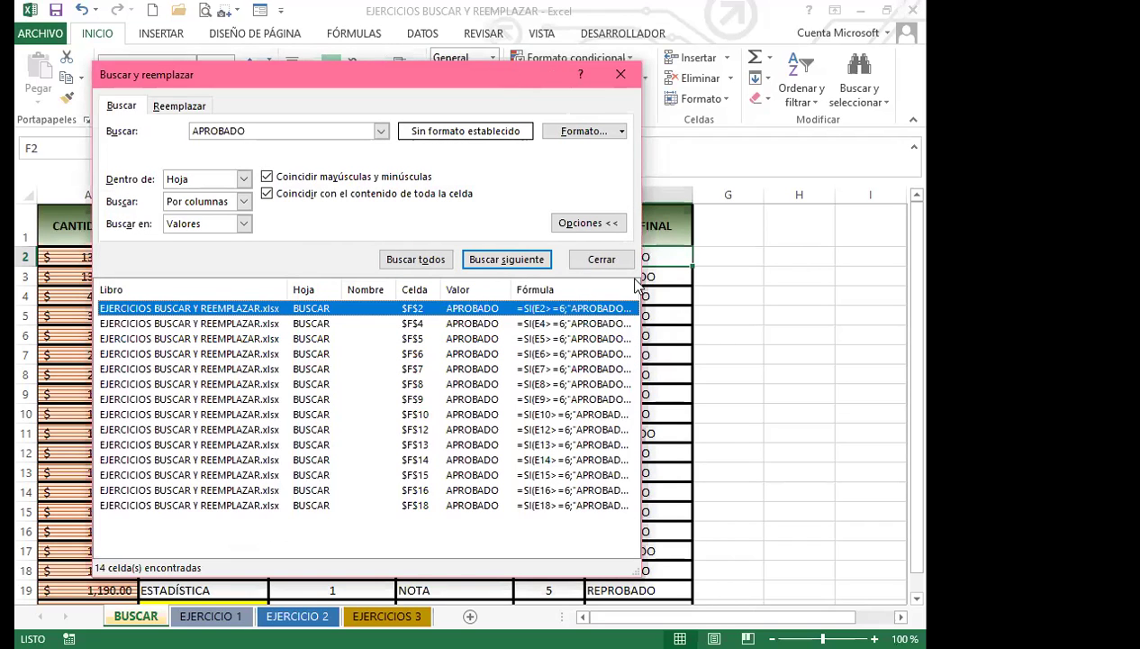
pyautogui.moveTo(642, 279); pyautogui.dragTo(840, 286)
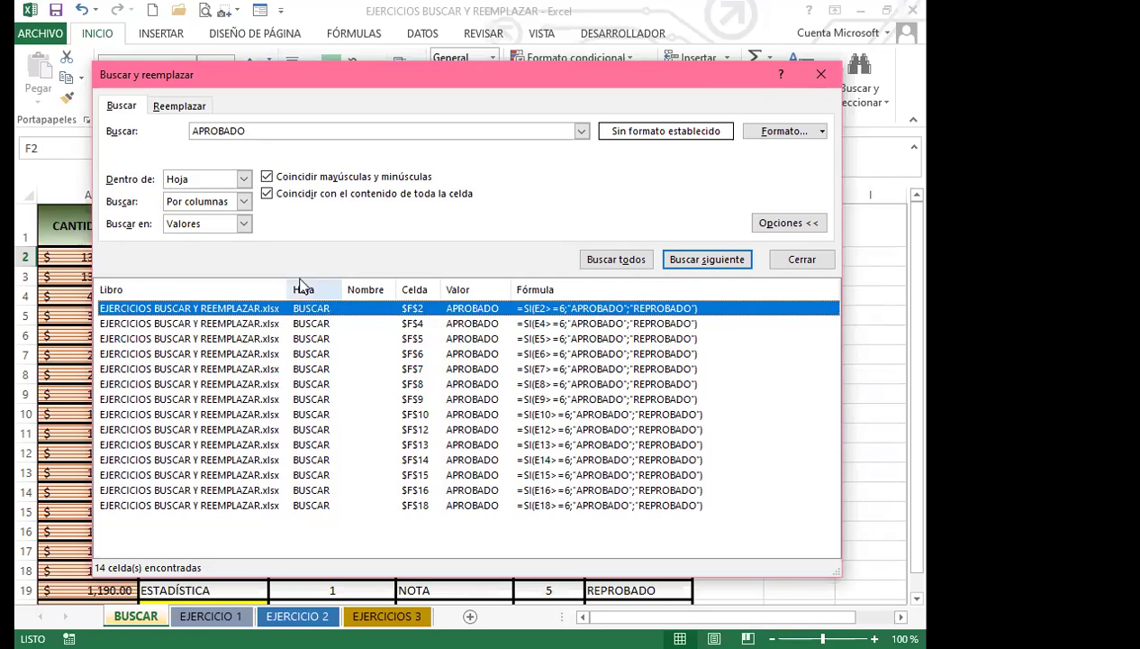
# Review the look-in choices, keep Values selected, and close Find and Replace.
pyautogui.click(244, 225)
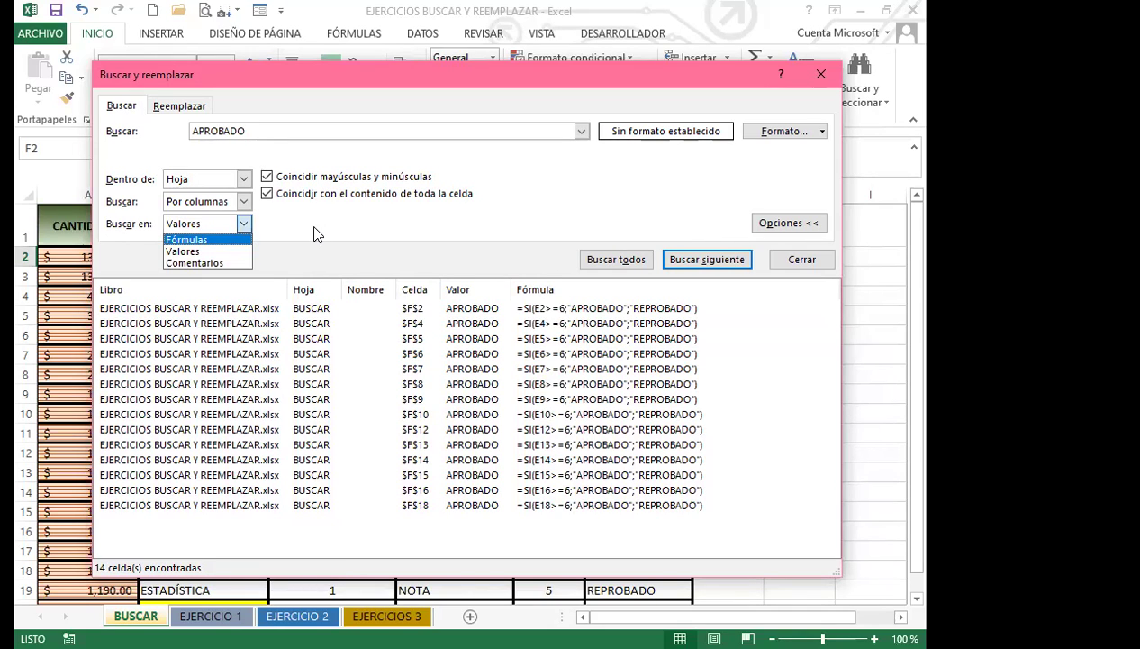
pyautogui.click(241, 227)
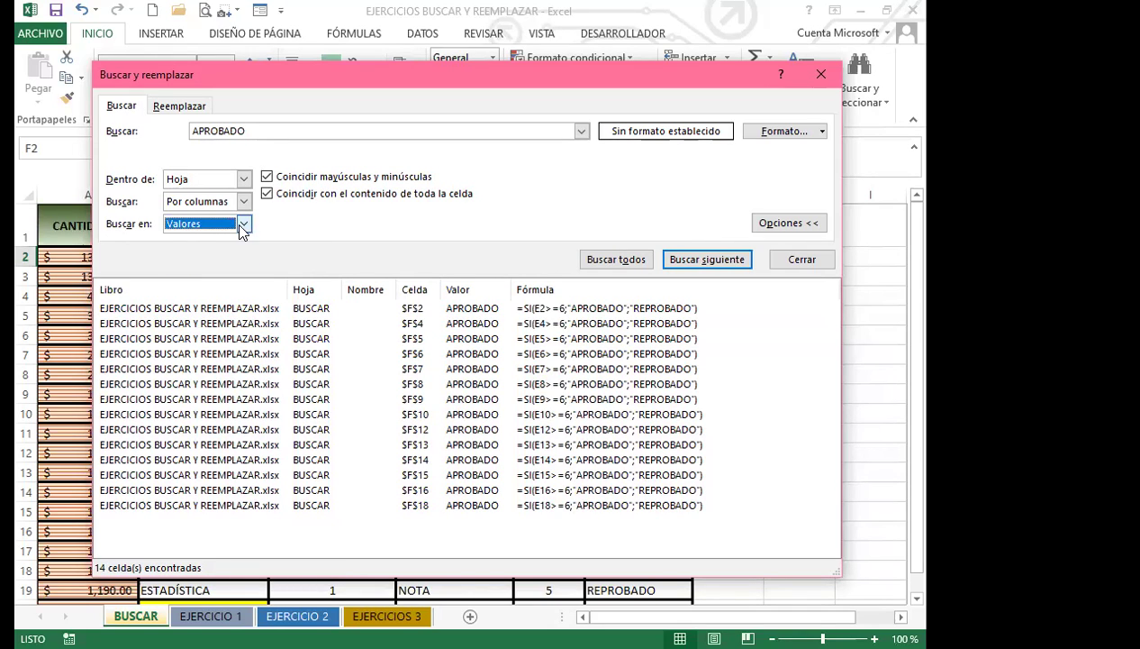
pyautogui.click(242, 227)
pyautogui.click(271, 225)
pyautogui.click(821, 74)
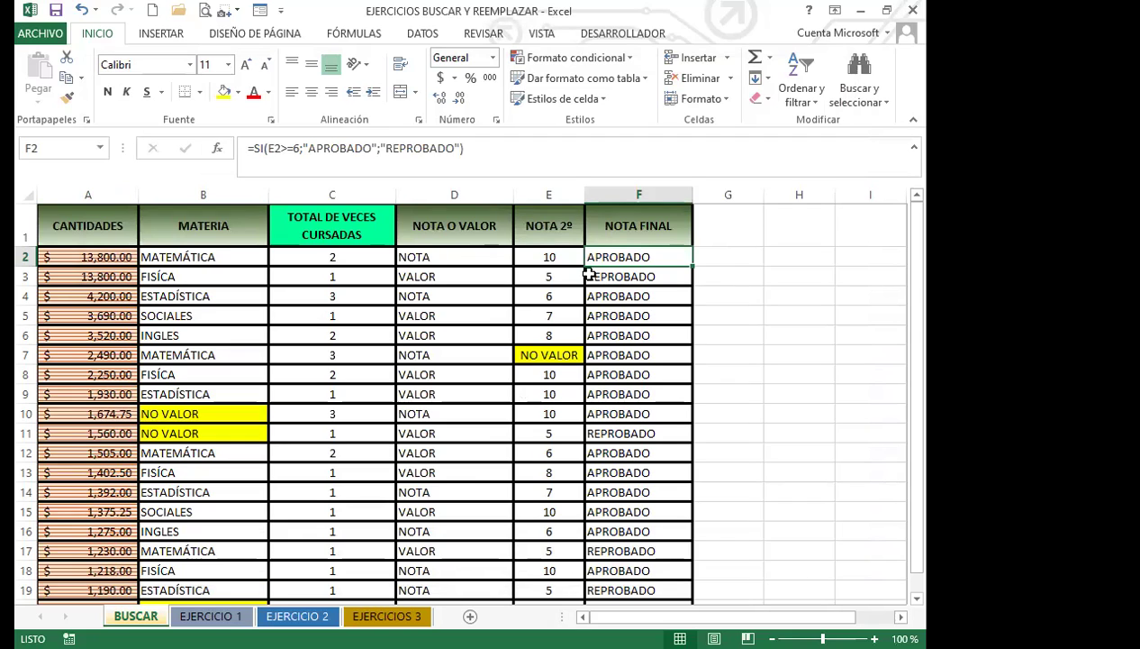
pyautogui.click(330, 351)
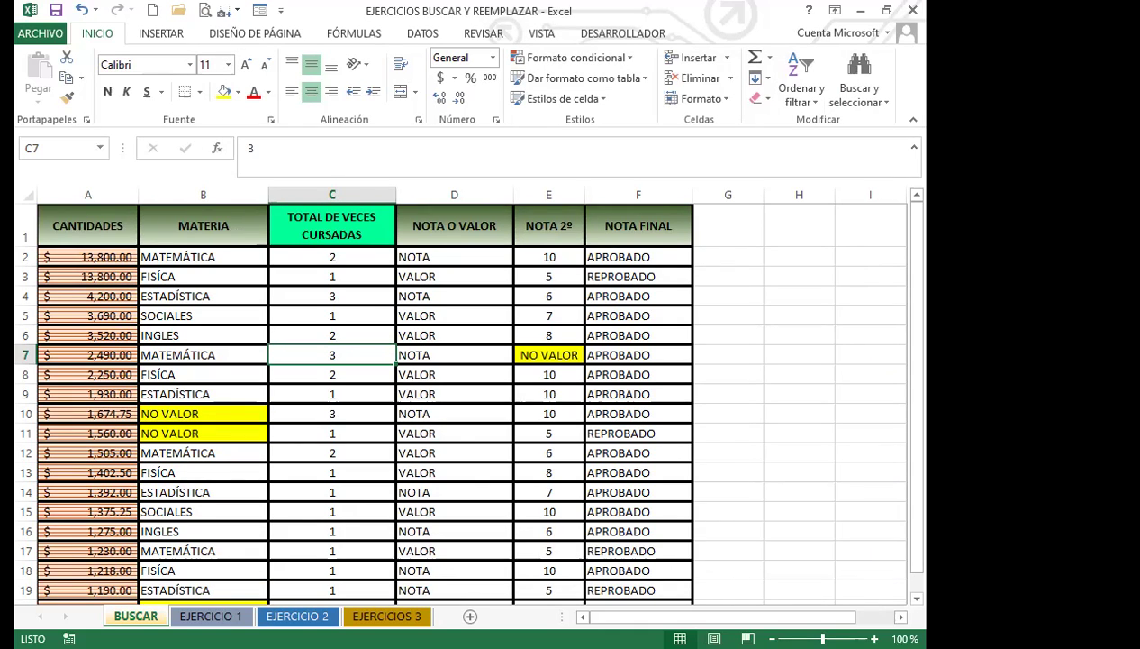
pyautogui.hotkey('ctrl', 'b')
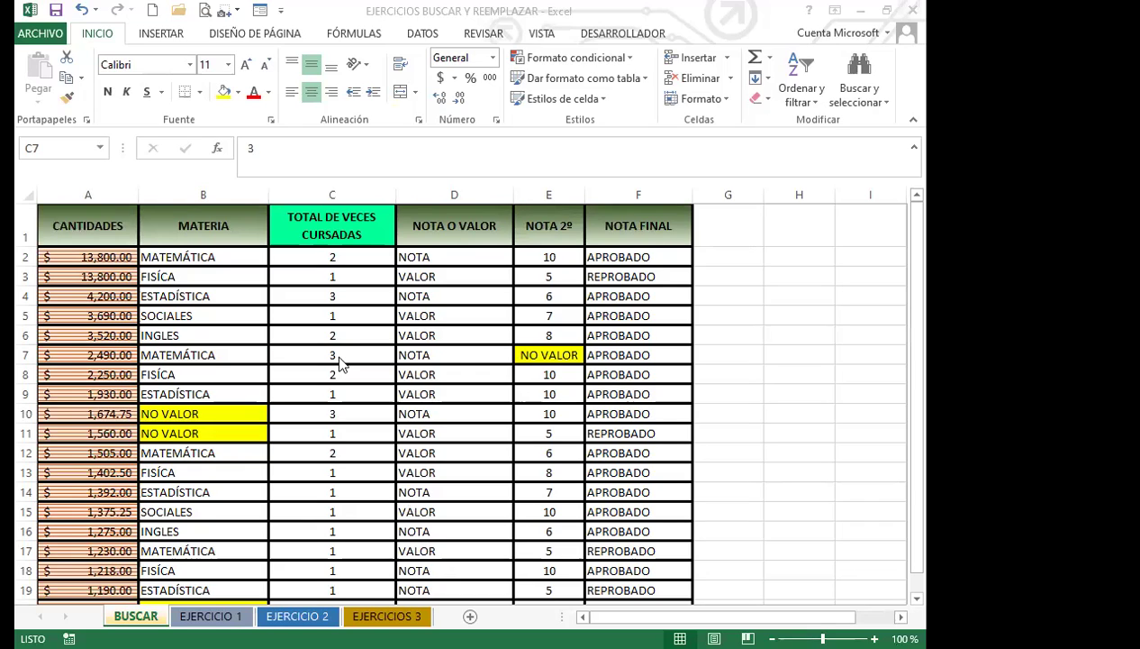
pyautogui.click(318, 391)
# Look over the tables on the EJERCICIO 1, EJERCICIO 2 and EJERCICIOS 3 sheets and return to EJERCICIO 1.
pyautogui.click(210, 616)
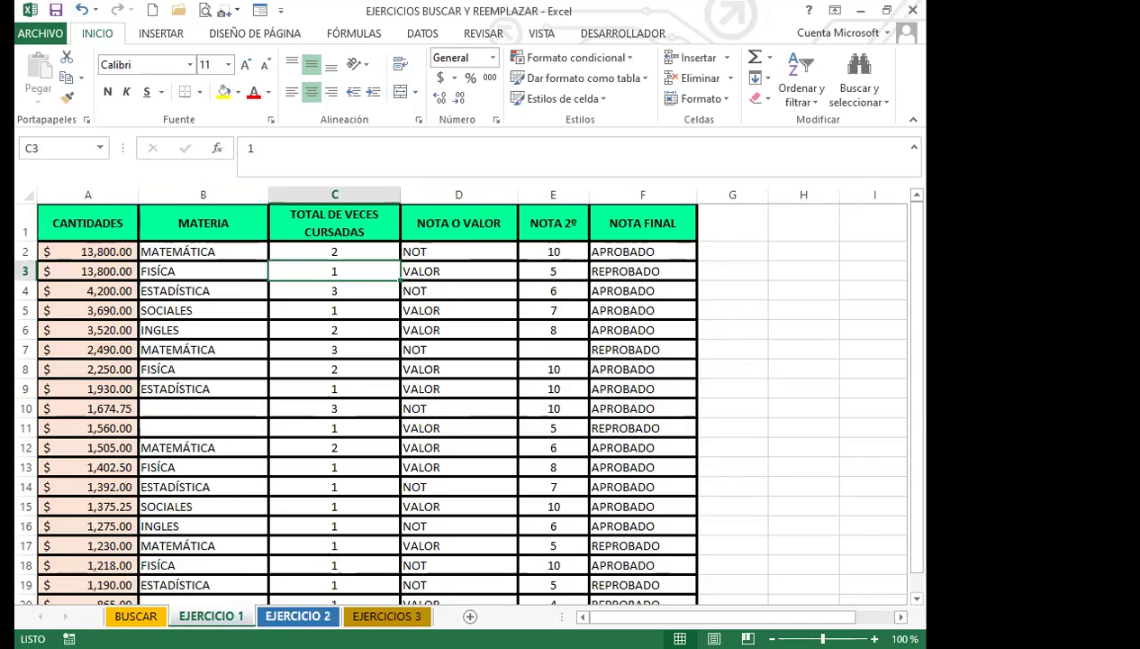
pyautogui.click(297, 616)
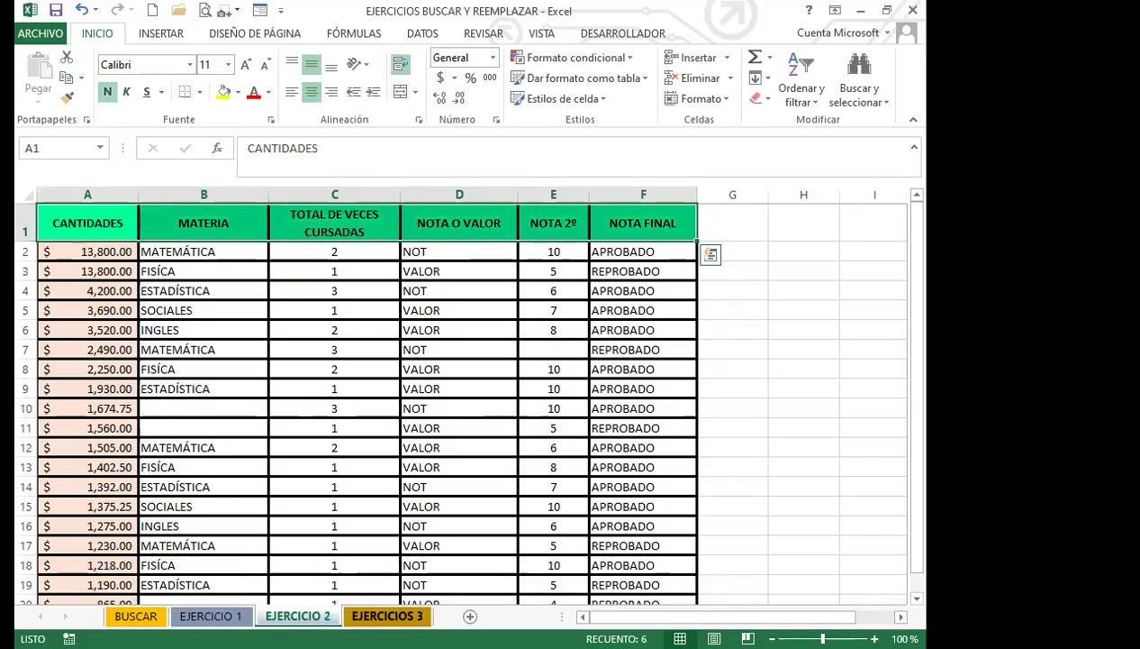
pyautogui.hotkey('ctrl', 'pagedown')
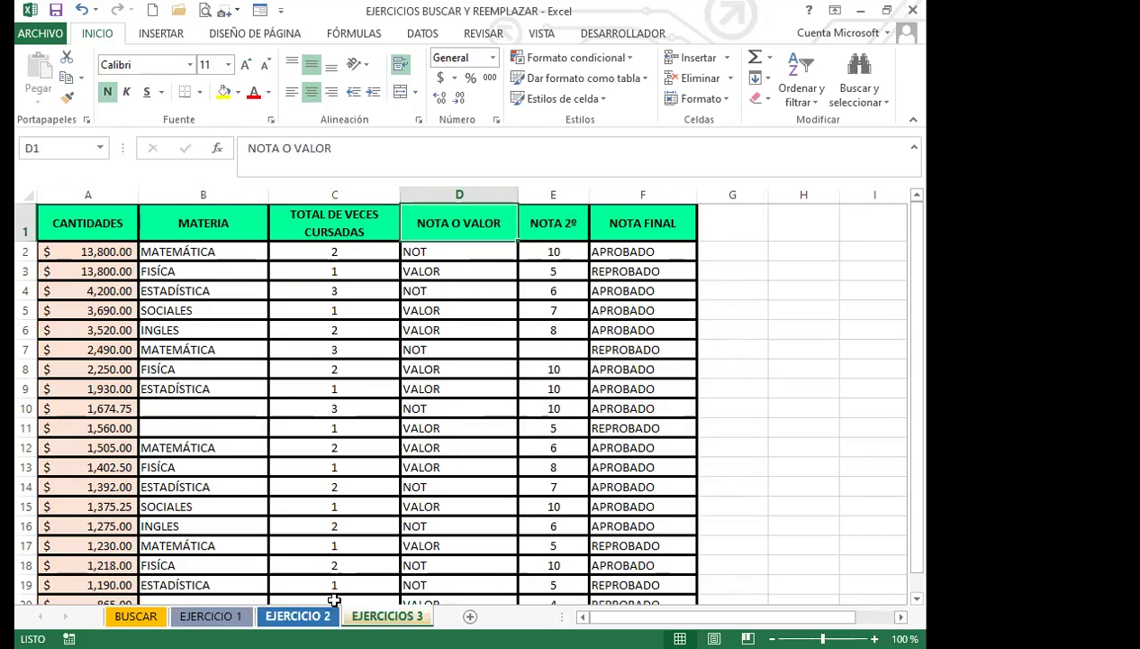
pyautogui.click(300, 614)
pyautogui.click(281, 366)
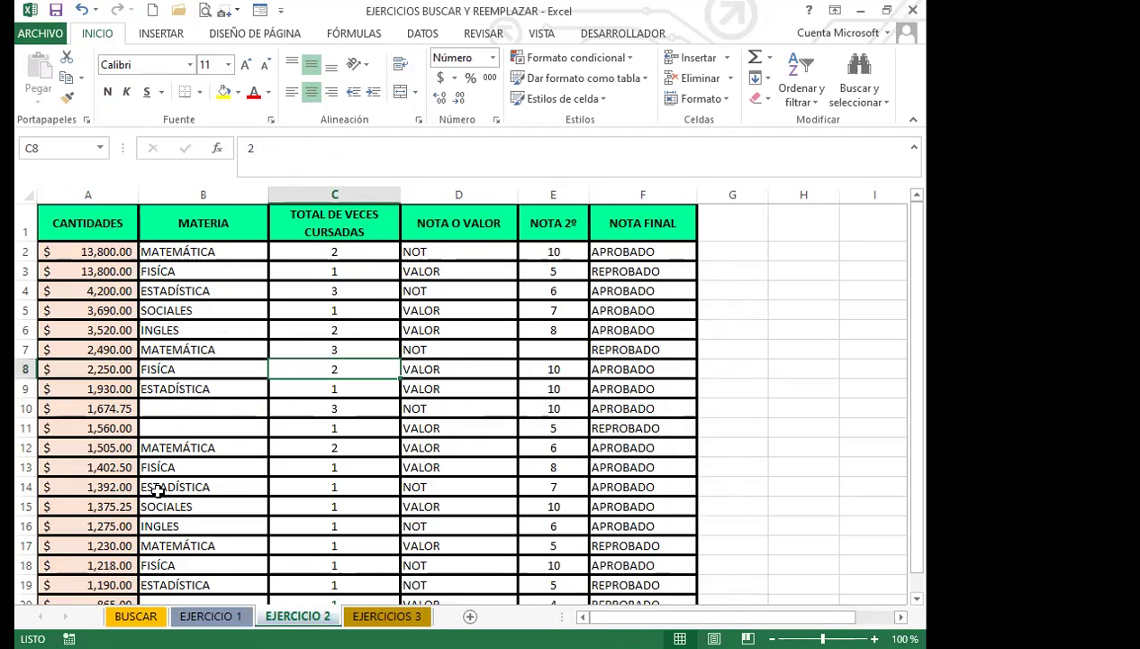
pyautogui.click(211, 615)
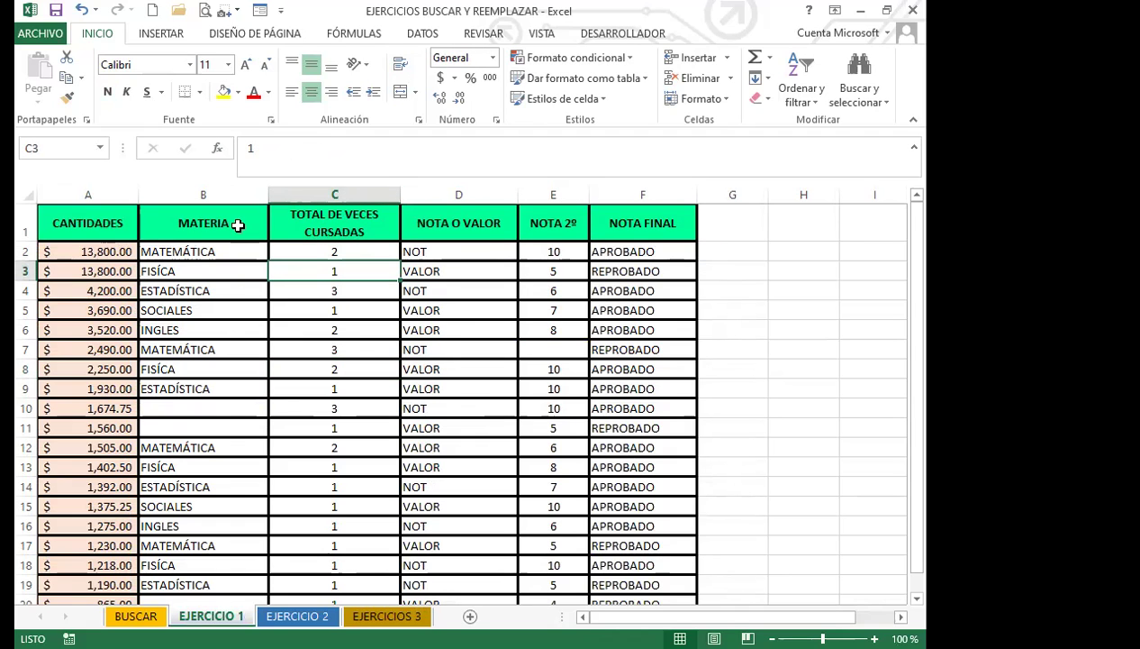
# Look over the table on the BUSCAR sheet and return to EJERCICIO 1.
pyautogui.click(135, 615)
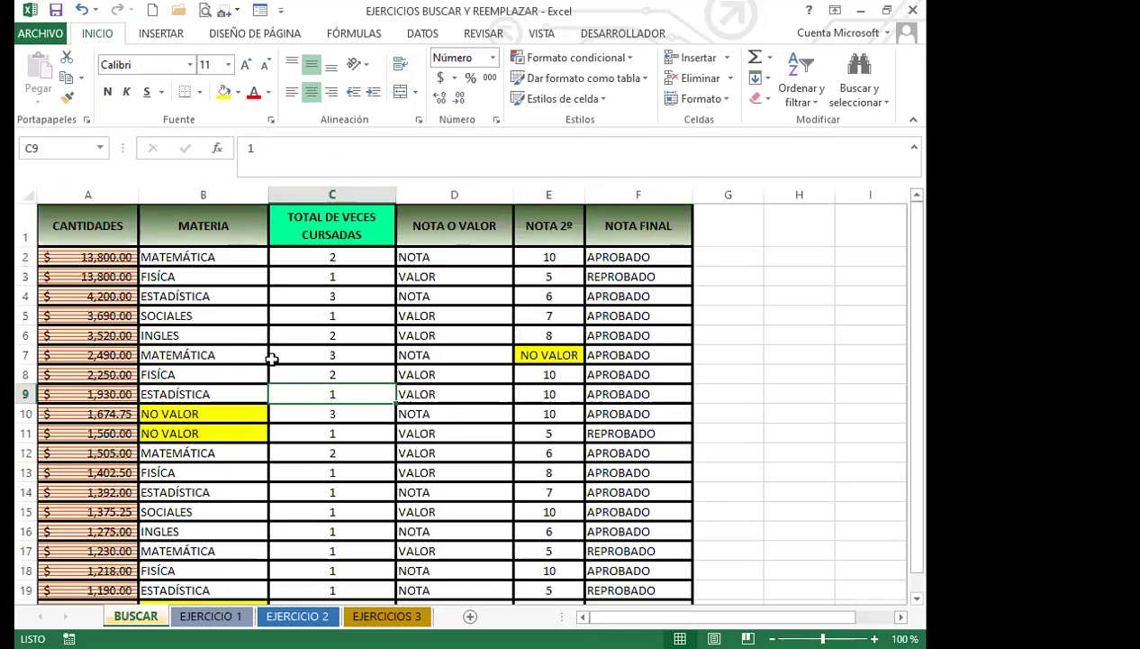
pyautogui.scroll(-2, 234, 420)
pyautogui.scroll(-3, 354, 397)
pyautogui.scroll(5, 336, 371)
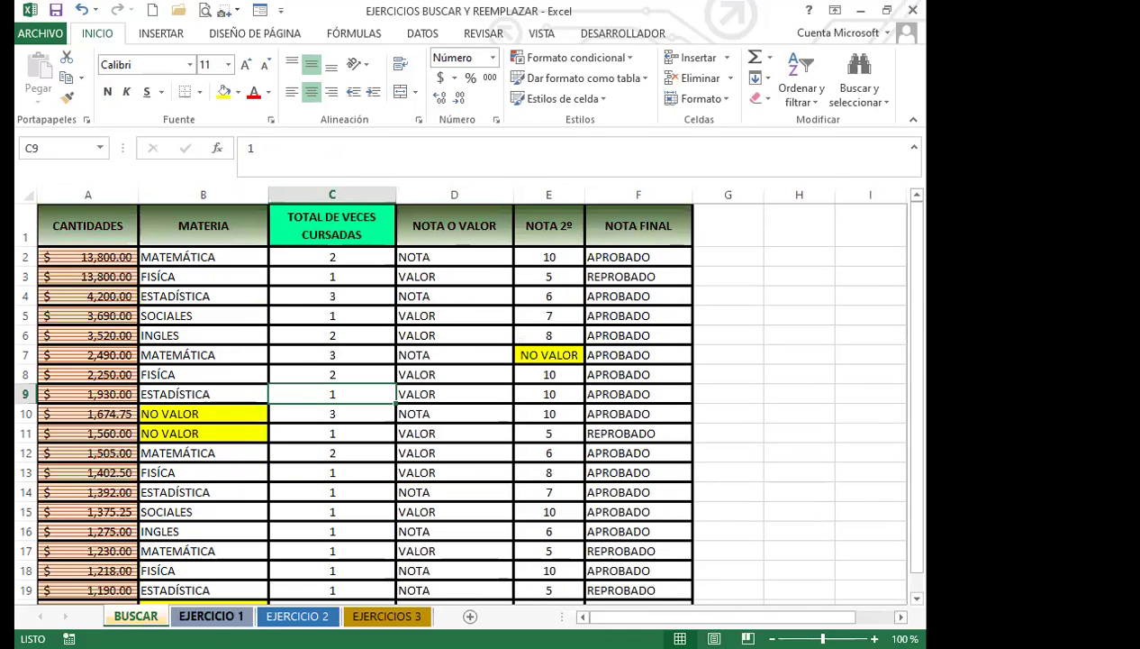
pyautogui.click(211, 615)
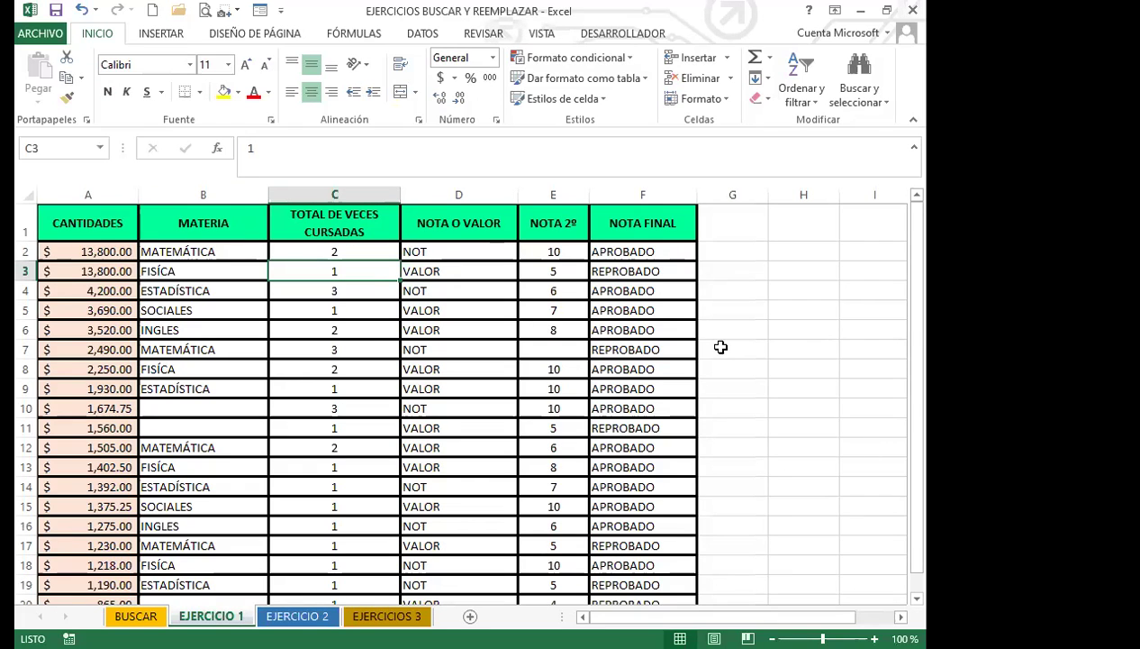
# Search the whole workbook for all NOT cells, looking in formulas, and enlarge the results list.
pyautogui.hotkey('ctrl', 'b')
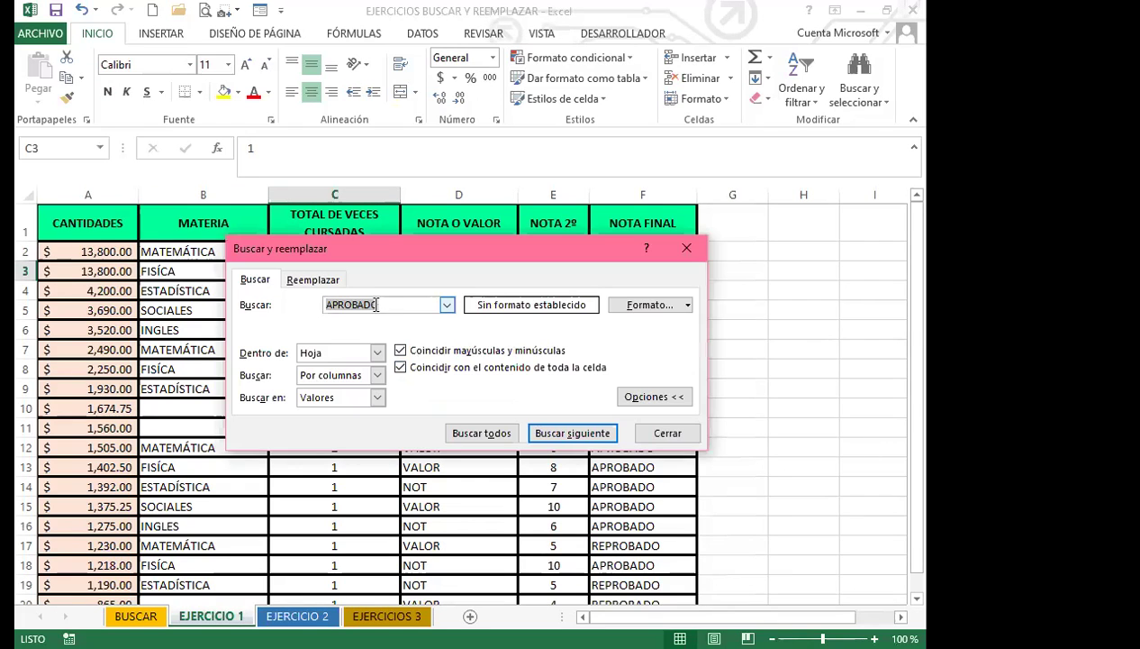
pyautogui.write('NOT')
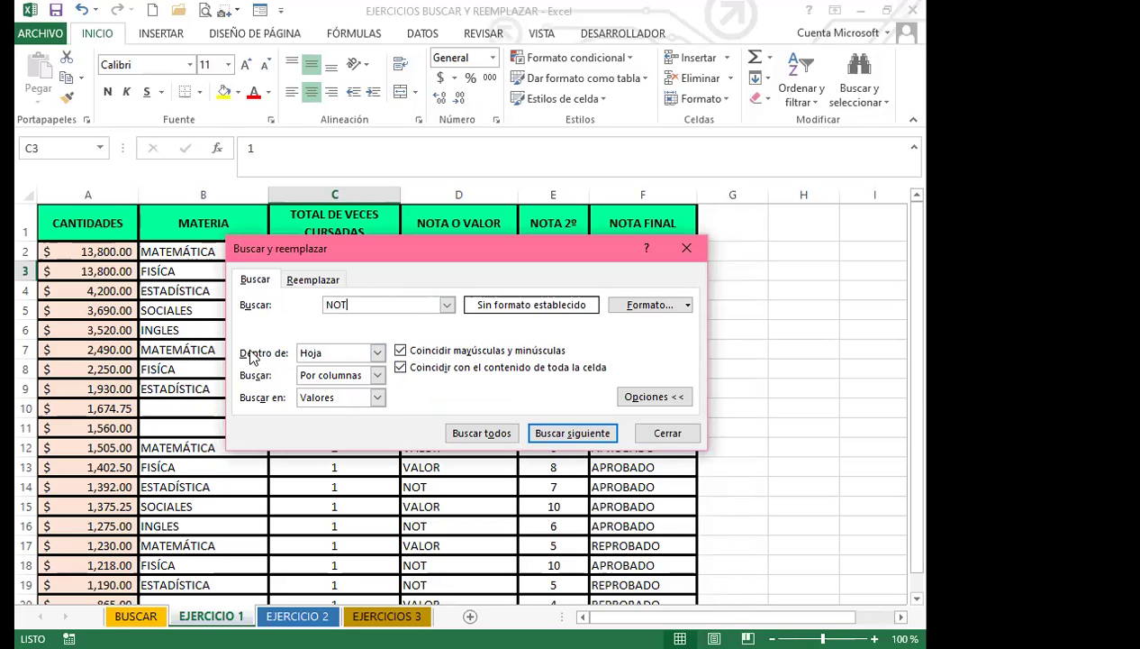
pyautogui.click(378, 353)
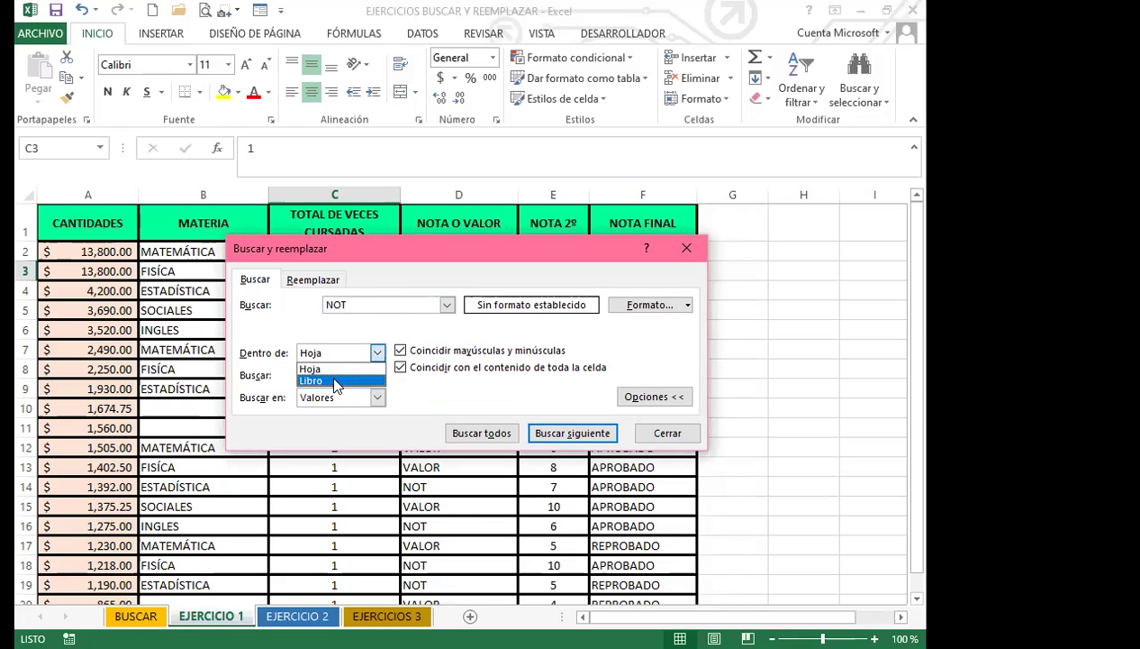
pyautogui.click(335, 382)
pyautogui.click(378, 397)
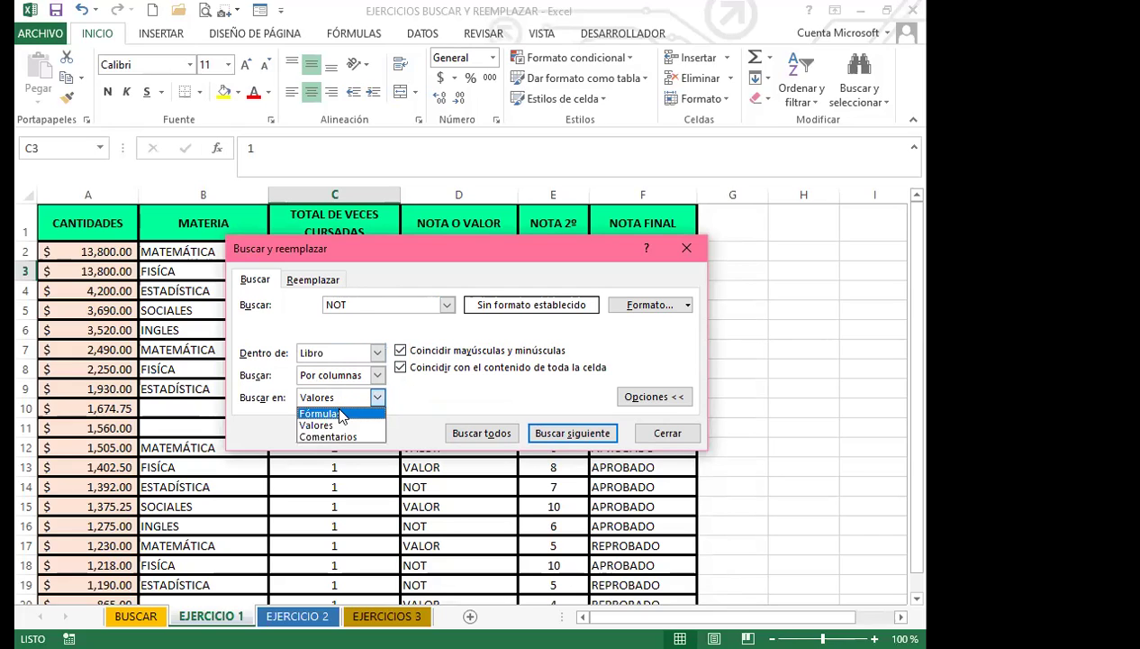
pyautogui.click(336, 405)
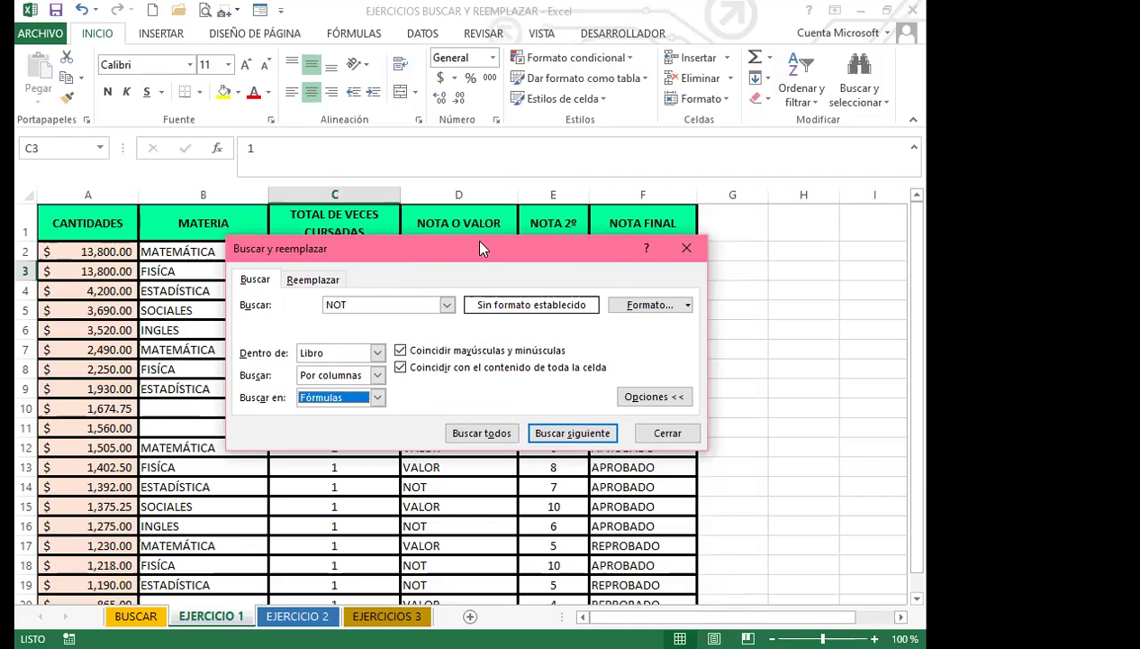
pyautogui.moveTo(474, 256); pyautogui.dragTo(679, 168)
pyautogui.click(685, 342)
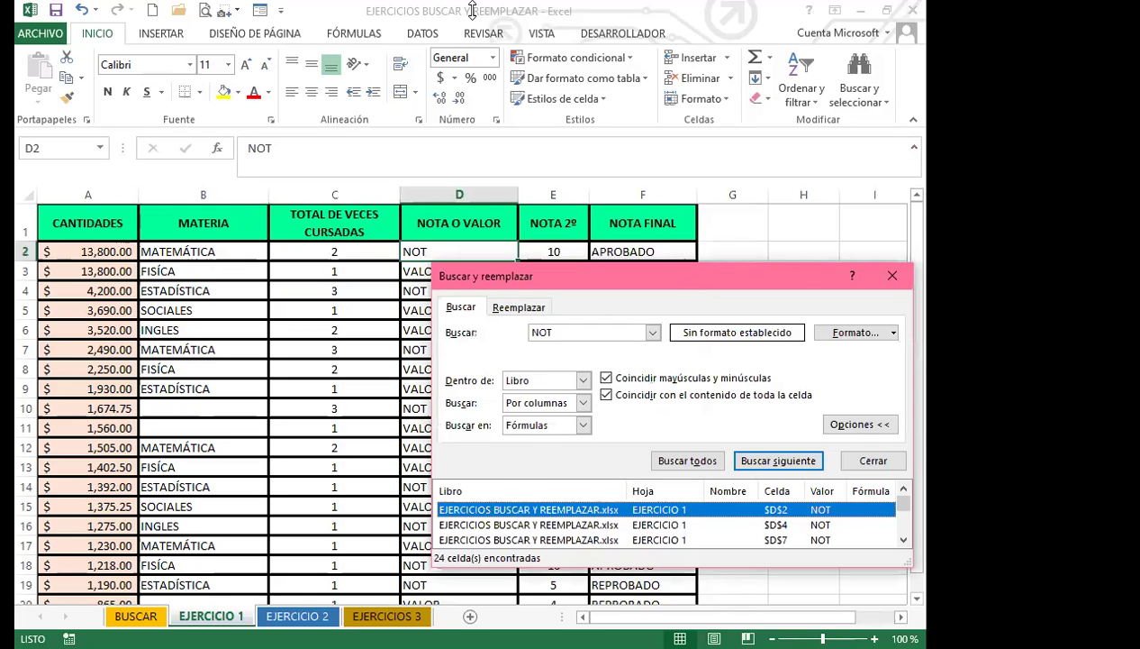
pyautogui.moveTo(684, 278); pyautogui.dragTo(472, 16)
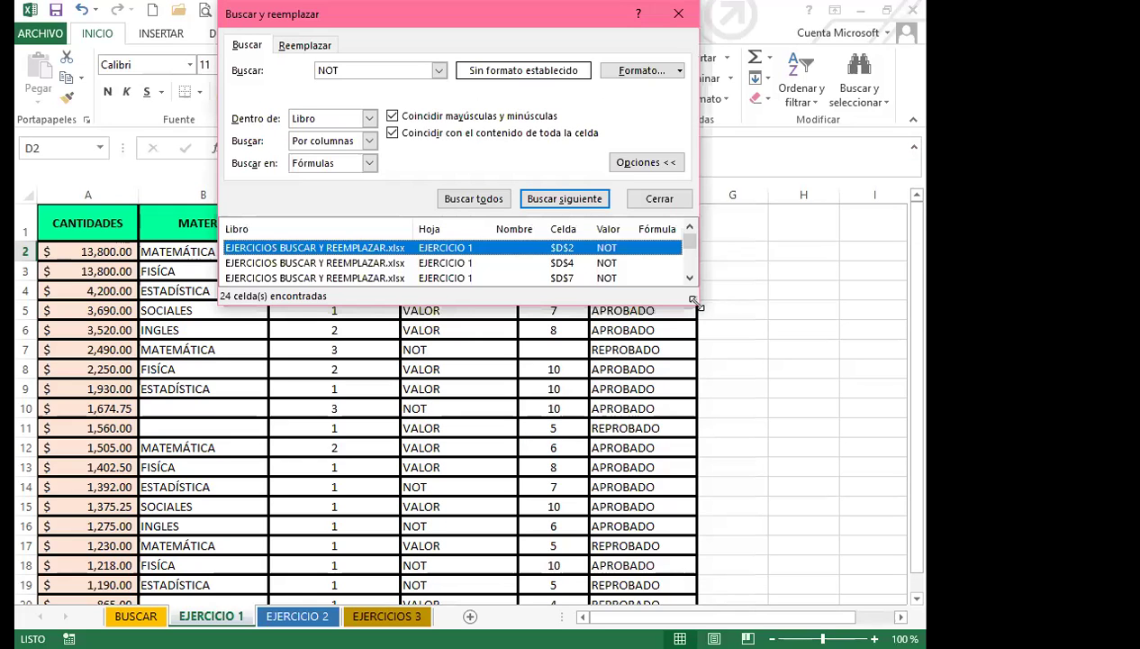
pyautogui.moveTo(694, 303); pyautogui.dragTo(757, 593)
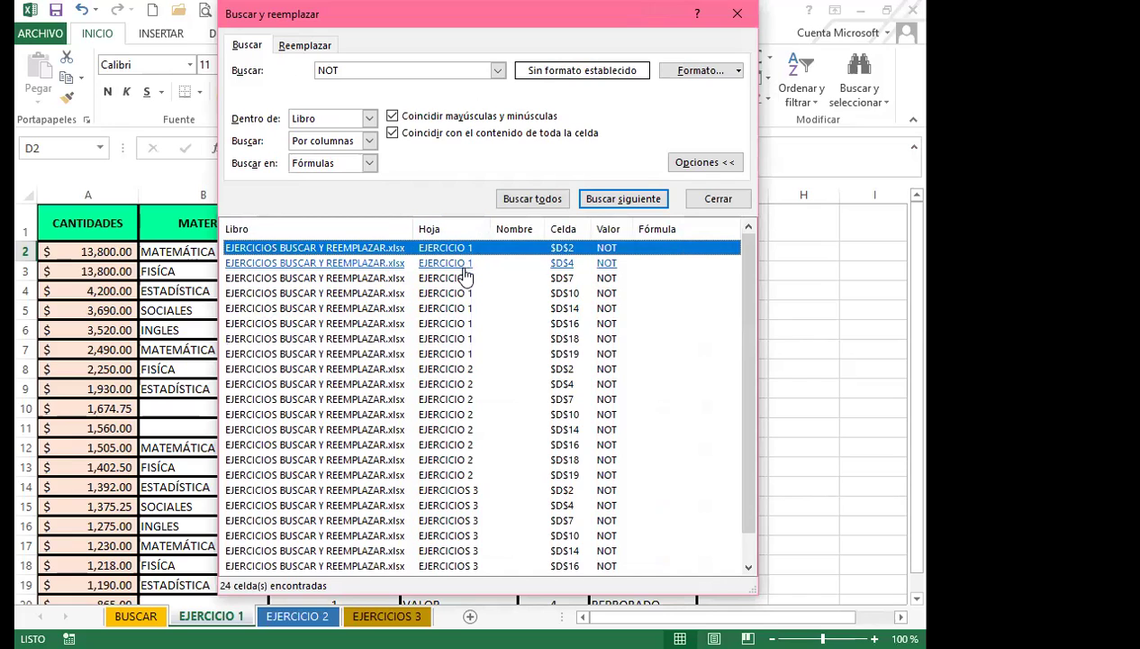
# Go through the listed NOT matches on EJERCICIO 1, EJERCICIO 2 and EJERCICIOS 3, ending on cell D16 of EJERCICIO 1.
pyautogui.click(453, 371)
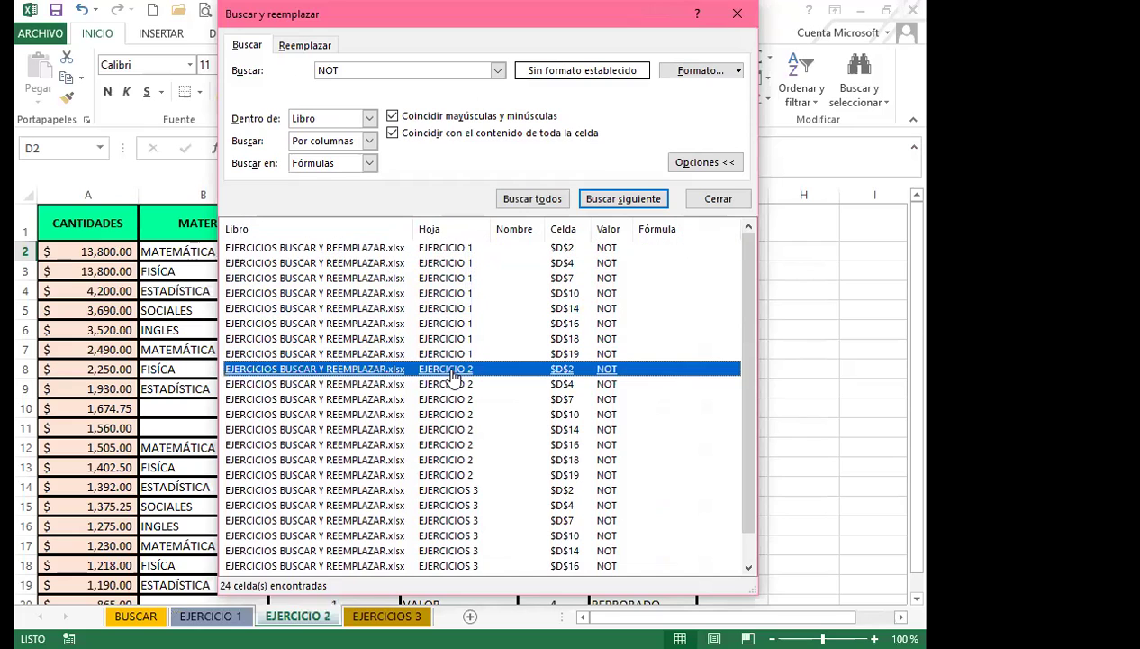
pyautogui.click(447, 491)
pyautogui.click(448, 399)
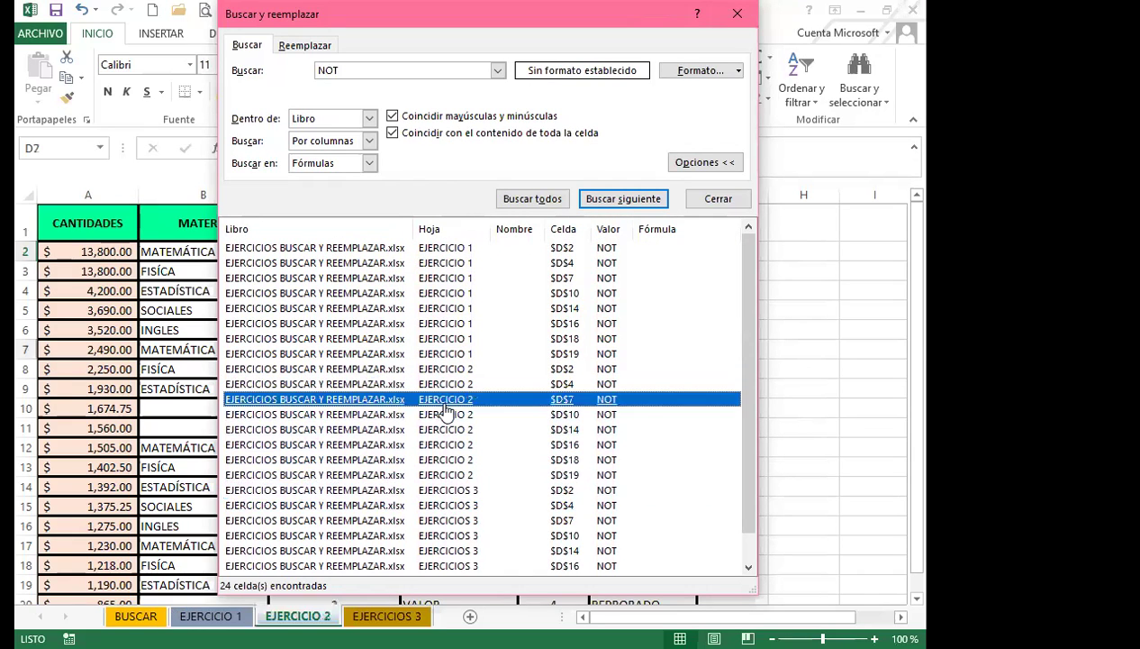
pyautogui.click(448, 326)
pyautogui.click(461, 413)
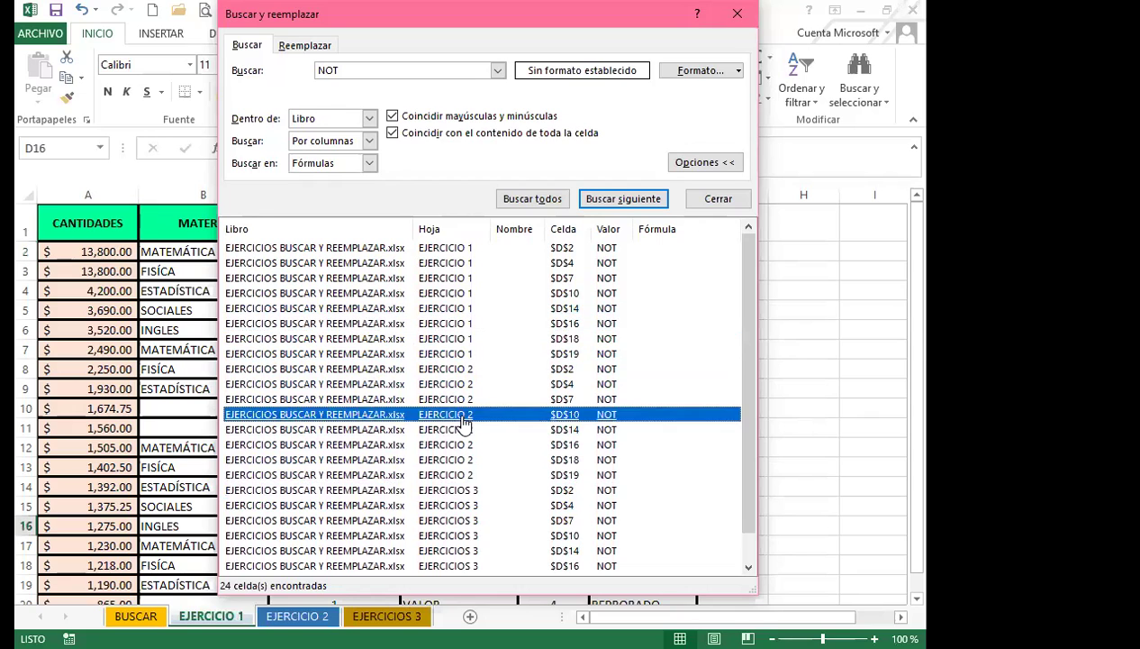
pyautogui.click(467, 491)
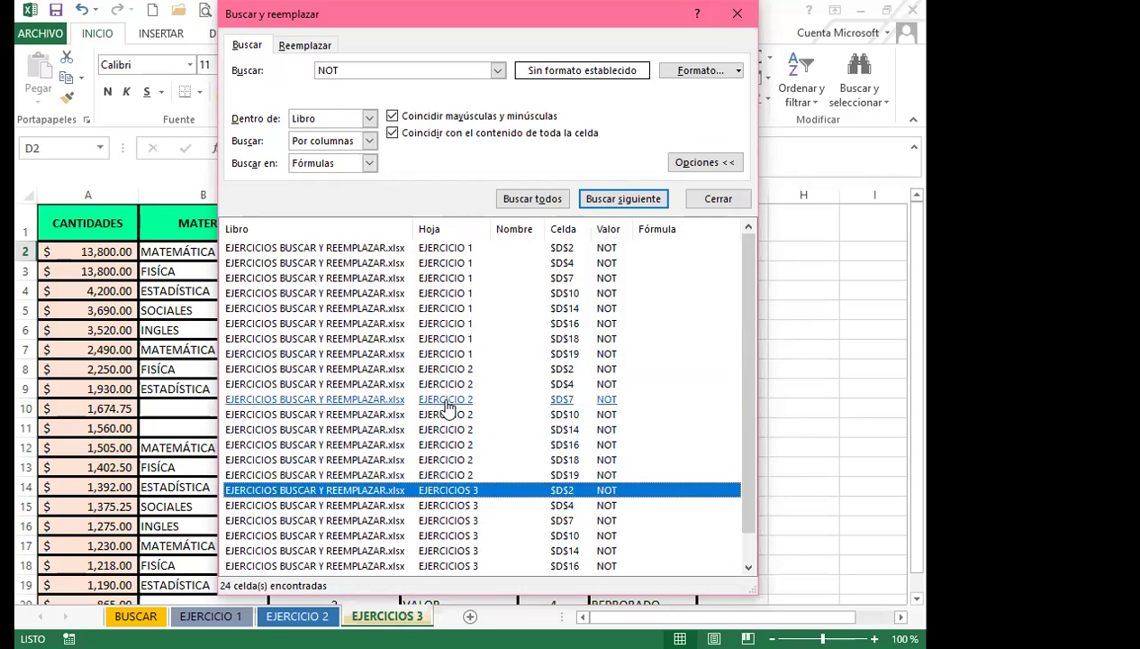
pyautogui.click(448, 369)
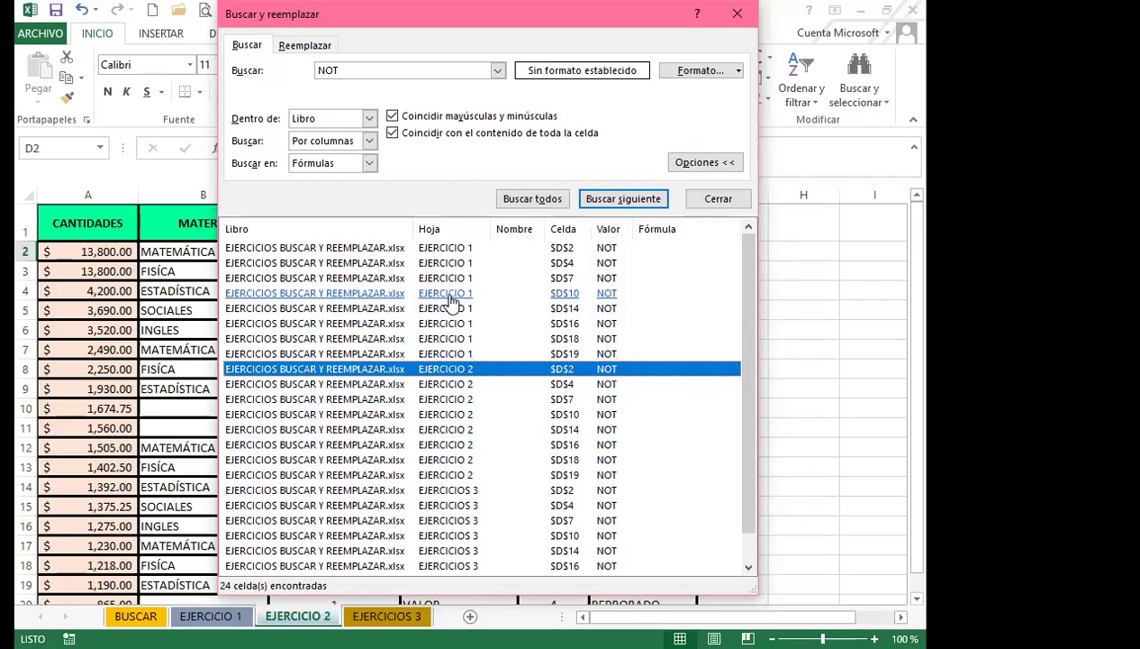
pyautogui.click(447, 293)
pyautogui.click(447, 383)
pyautogui.click(445, 505)
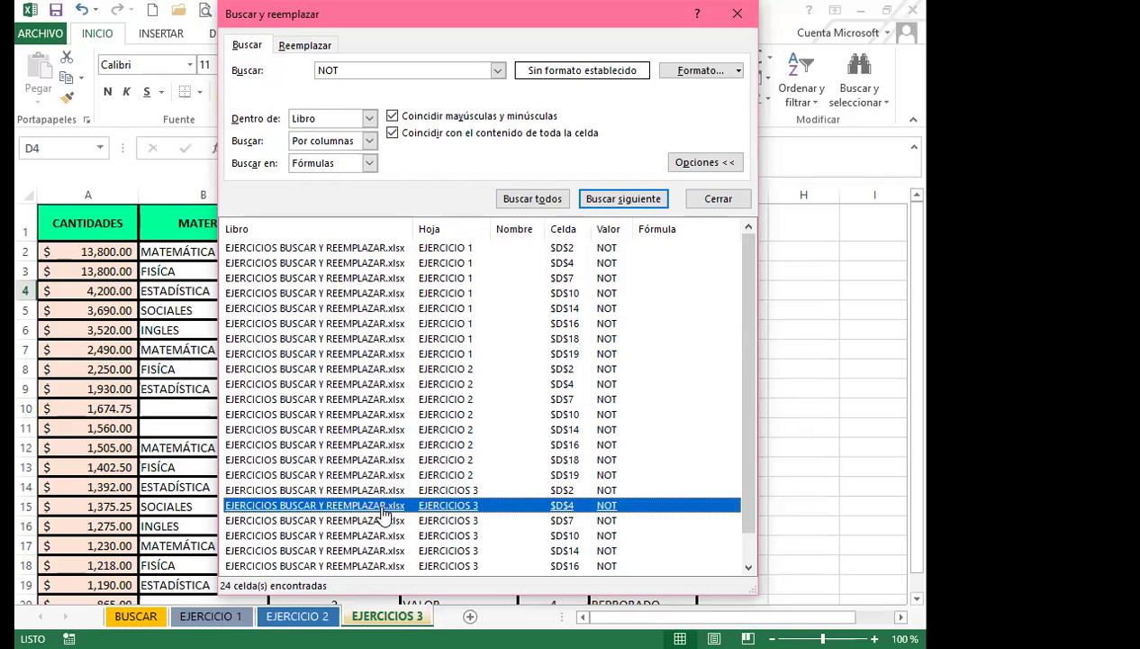
pyautogui.click(441, 428)
pyautogui.click(447, 325)
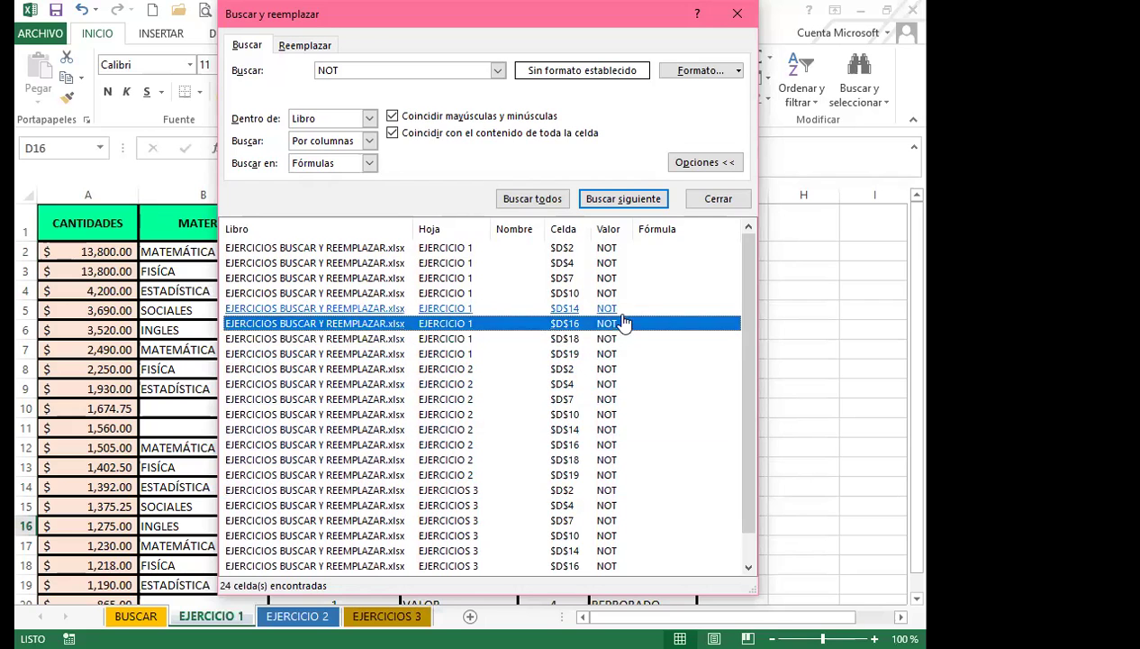
# Replace every NOT with NOTA across the whole workbook and close Find and Replace.
pyautogui.click(306, 45)
pyautogui.click(343, 91)
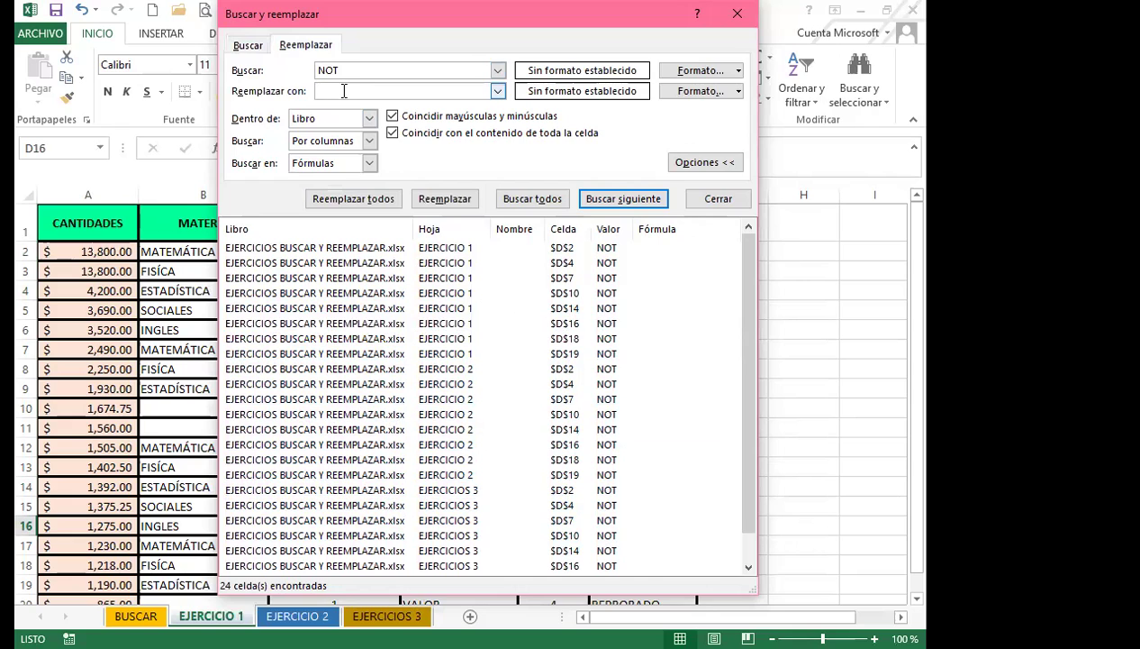
pyautogui.write('NOTA')
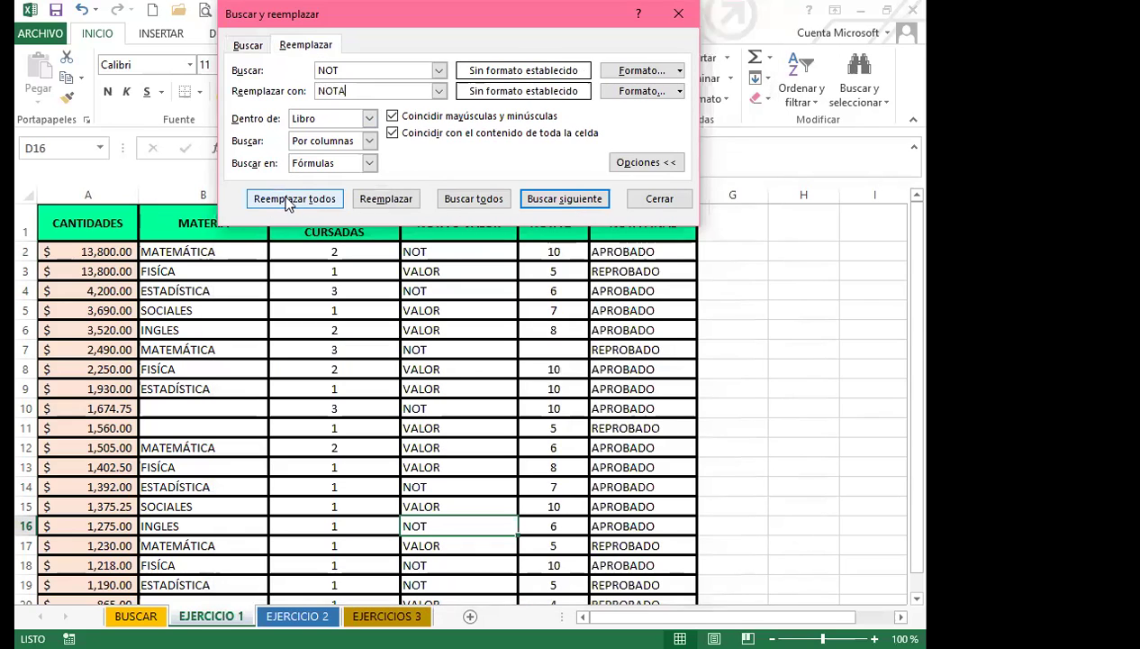
pyautogui.click(294, 199)
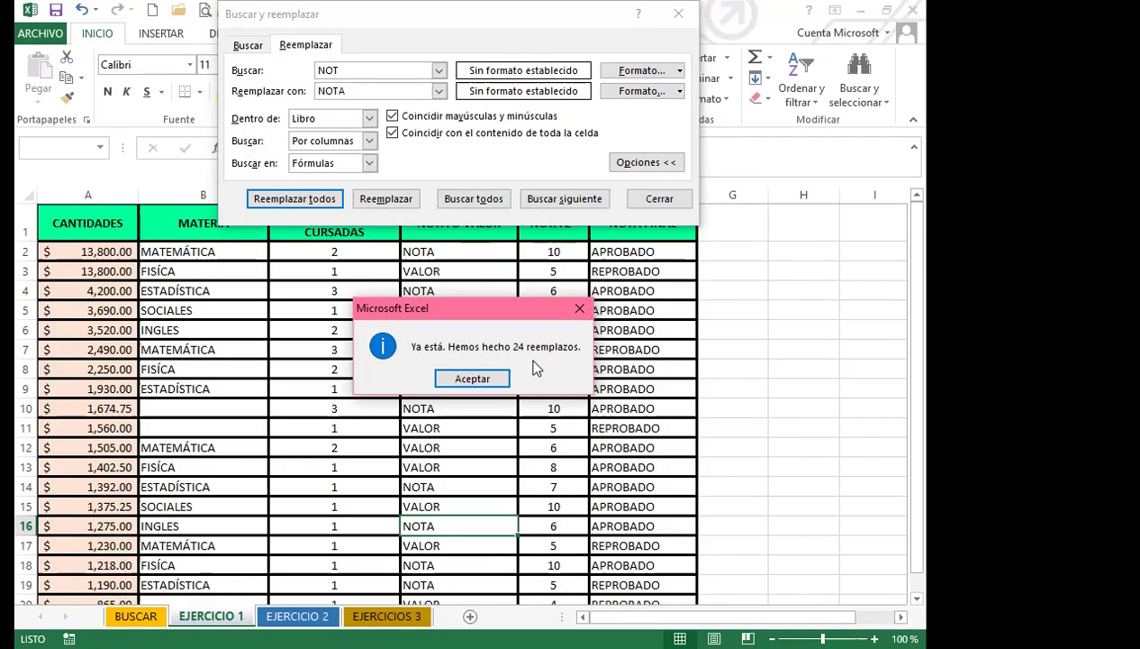
pyautogui.click(461, 377)
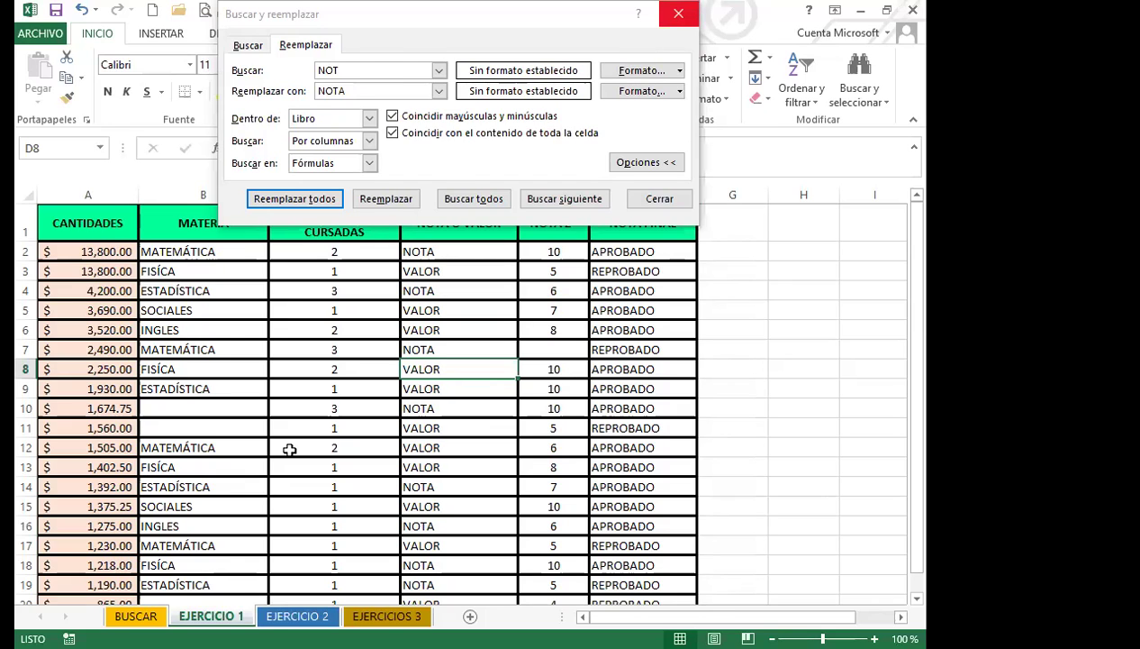
pyautogui.press('Escape')
# Check the NOTA O VALOR column on each sheet of the workbook and select cell C12 on EJERCICIOS 3.
pyautogui.hotkey('ctrl', 'pagedown')
pyautogui.hotkey('ctrl', 'pagedown')
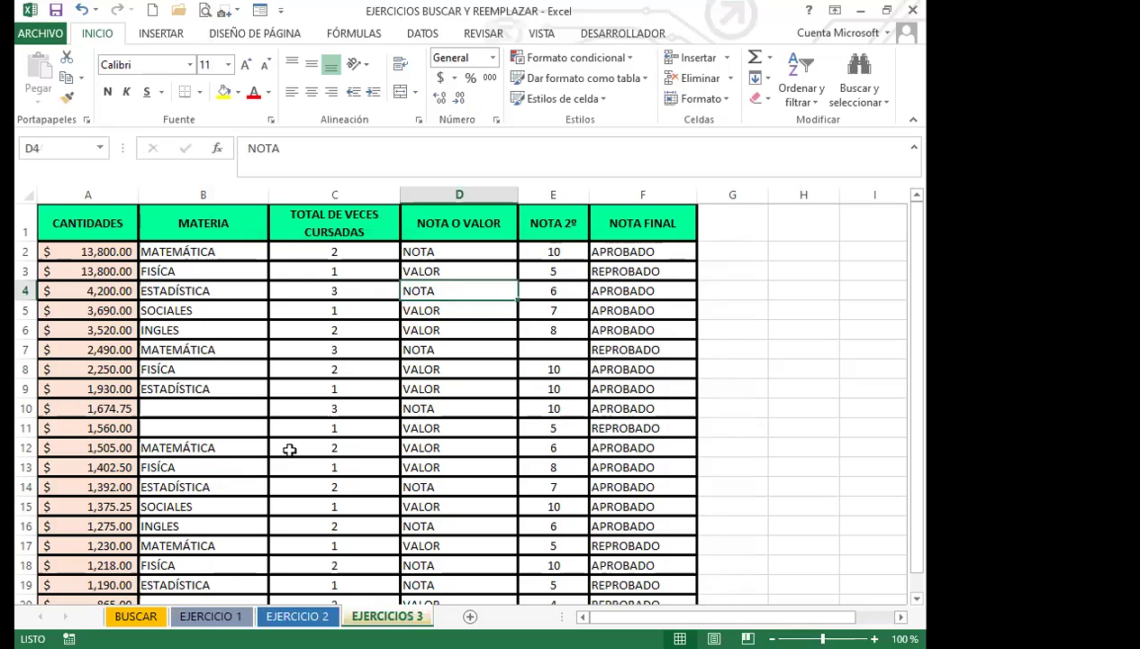
pyautogui.hotkey('ctrl', 'pageup')
pyautogui.hotkey('ctrl', 'pageup')
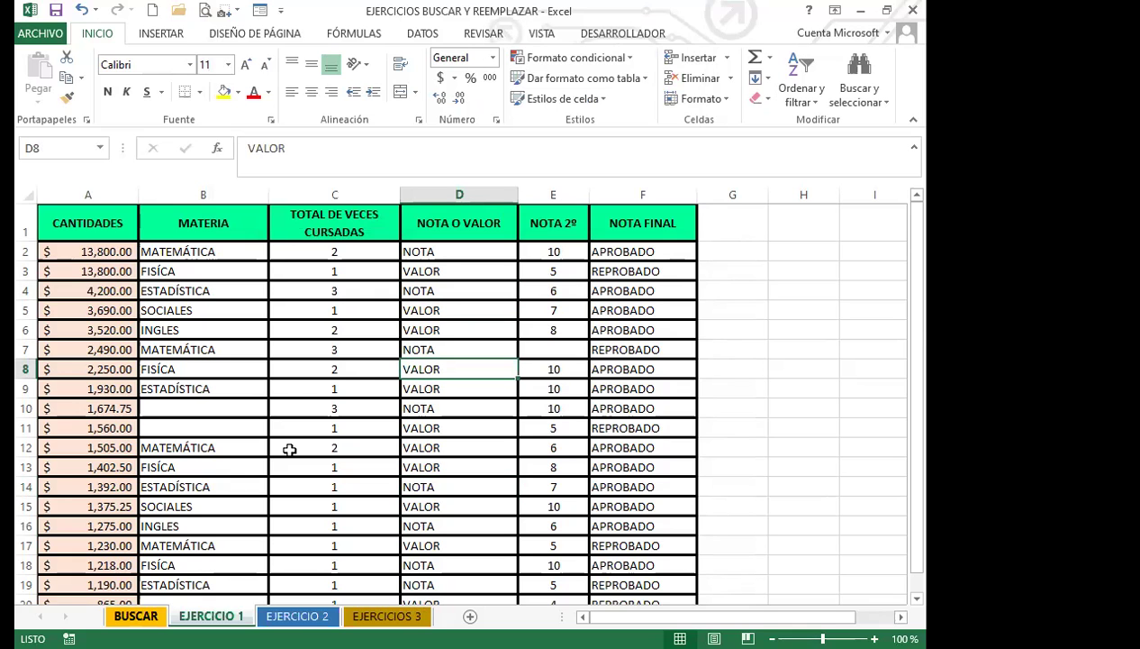
pyautogui.hotkey('ctrl', 'pageup')
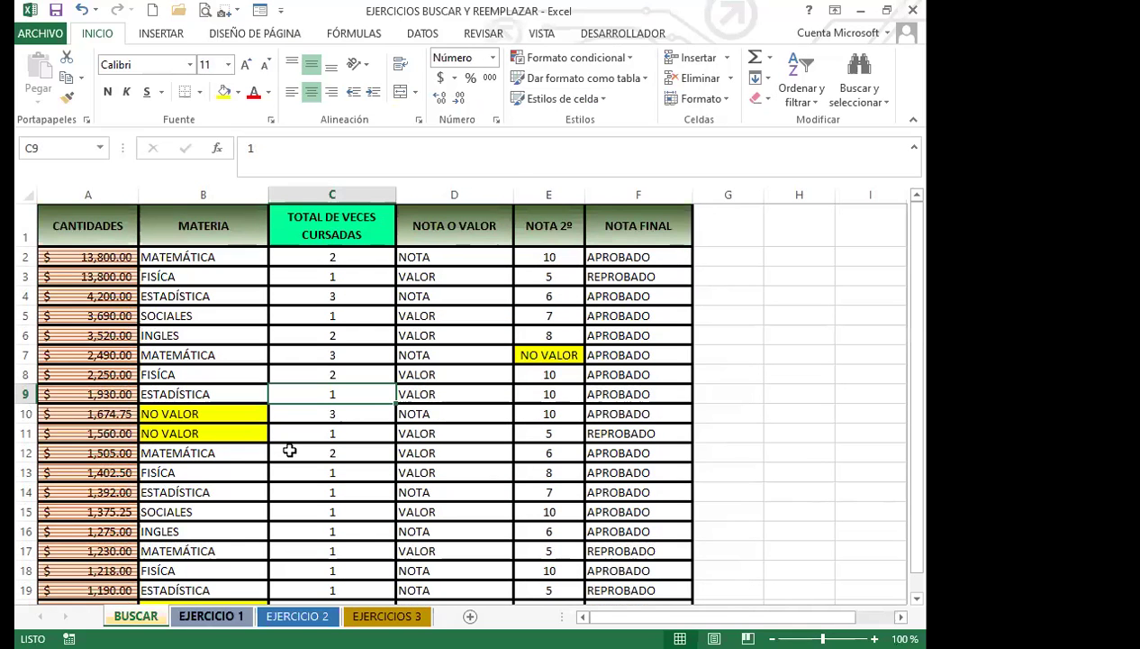
pyautogui.hotkey('ctrl', 'pagedown')
pyautogui.hotkey('ctrl', 'pagedown')
pyautogui.hotkey('ctrl', 'pagedown')
pyautogui.hotkey('ctrl', 'pageup')
pyautogui.hotkey('ctrl', 'pageup')
pyautogui.hotkey('ctrl', 'pagedown')
pyautogui.hotkey('ctrl', 'pagedown')
pyautogui.click(289, 449)
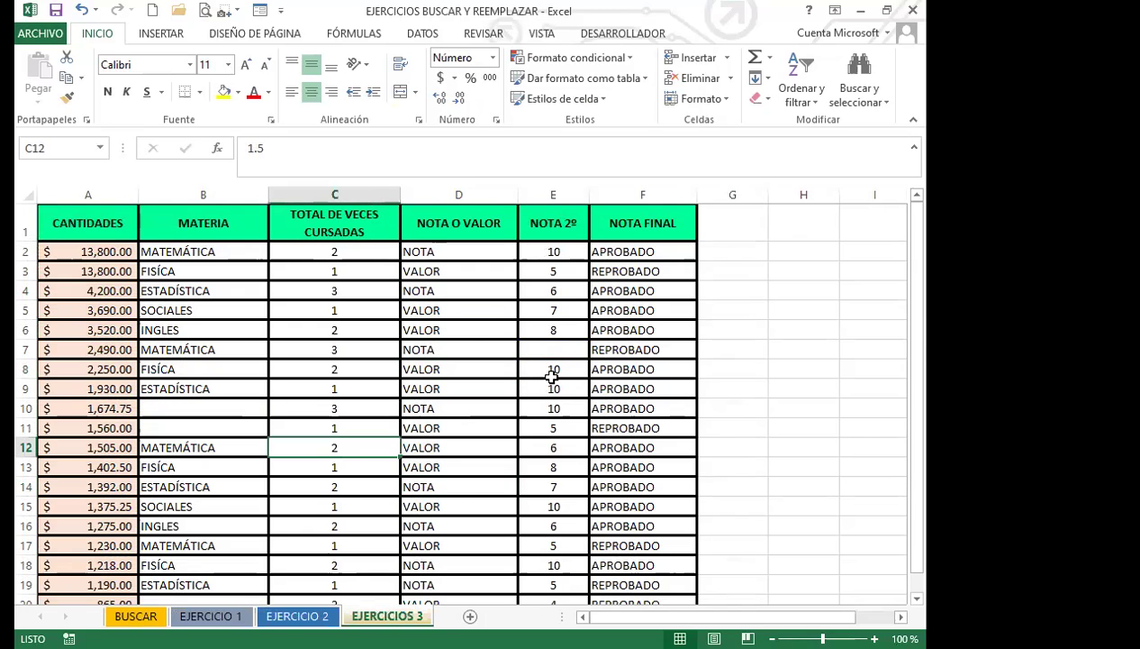
# Set the Find and Replace search format from the green CANTIDADES header in cell A1, leaving the search text empty.
pyautogui.hotkey('ctrl', 'b')
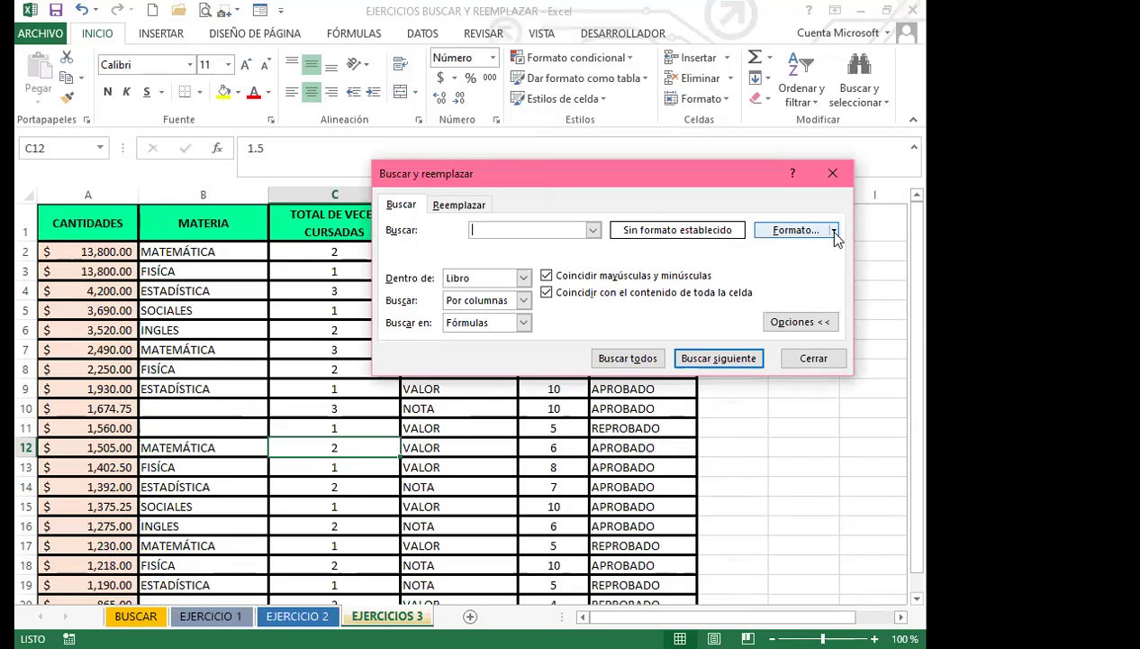
pyautogui.click(834, 231)
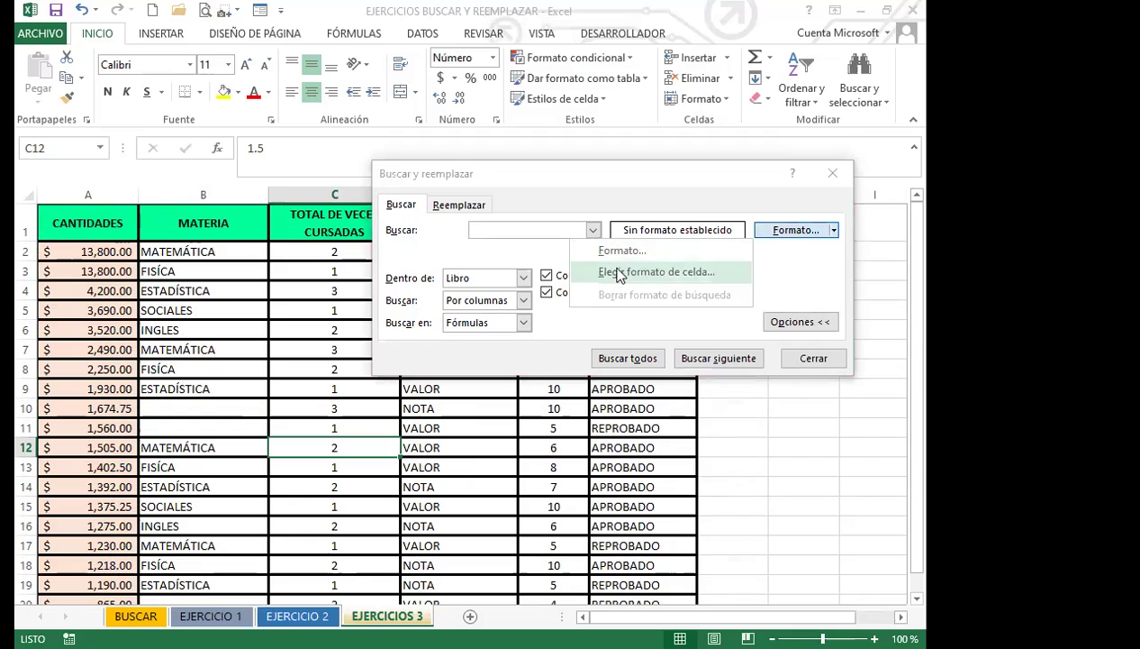
pyautogui.click(619, 275)
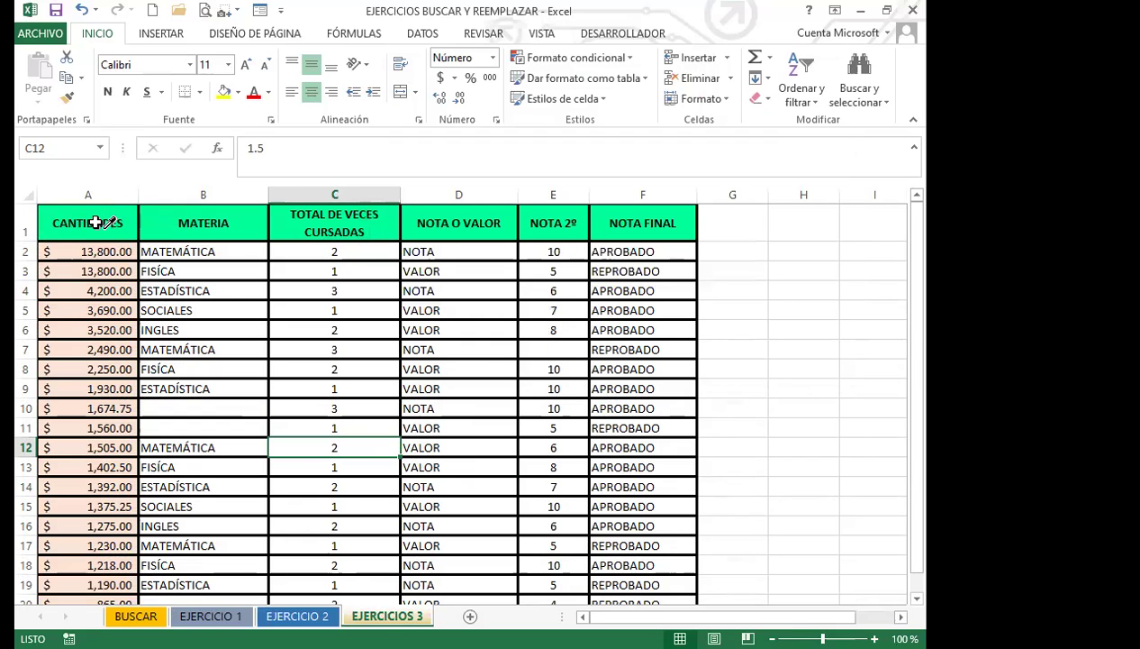
pyautogui.click(95, 223)
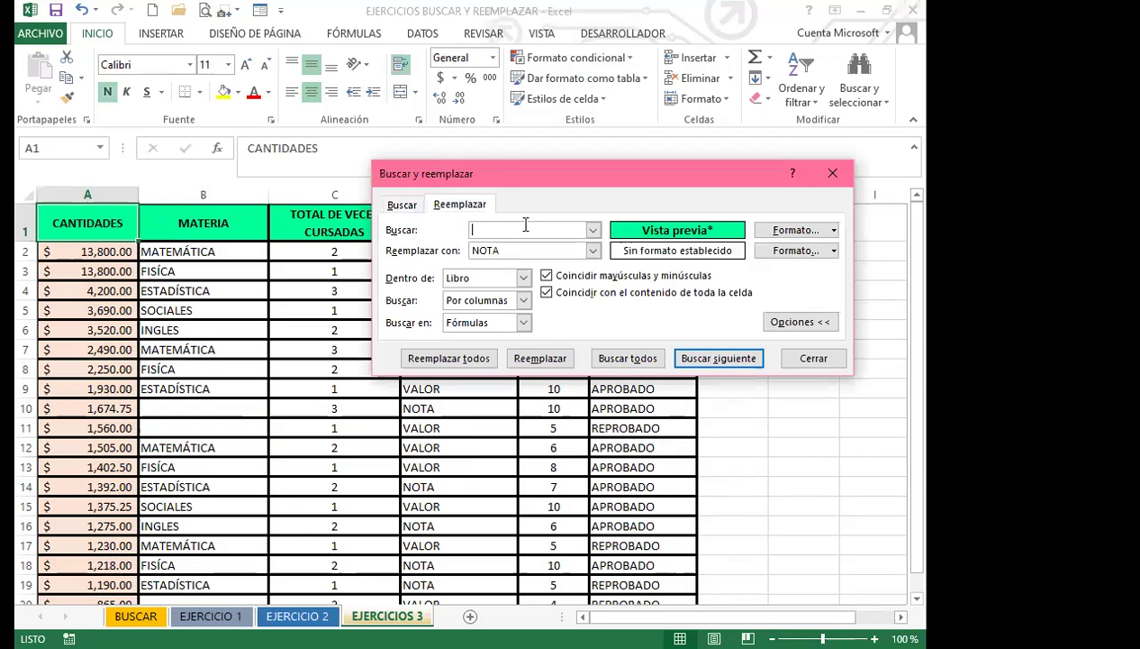
# Clear the replacement text and set the replacement format to a horizontal two-colour gradient fill with blue above green.
pyautogui.moveTo(542, 250); pyautogui.dragTo(382, 248)
pyautogui.press('BackSpace')
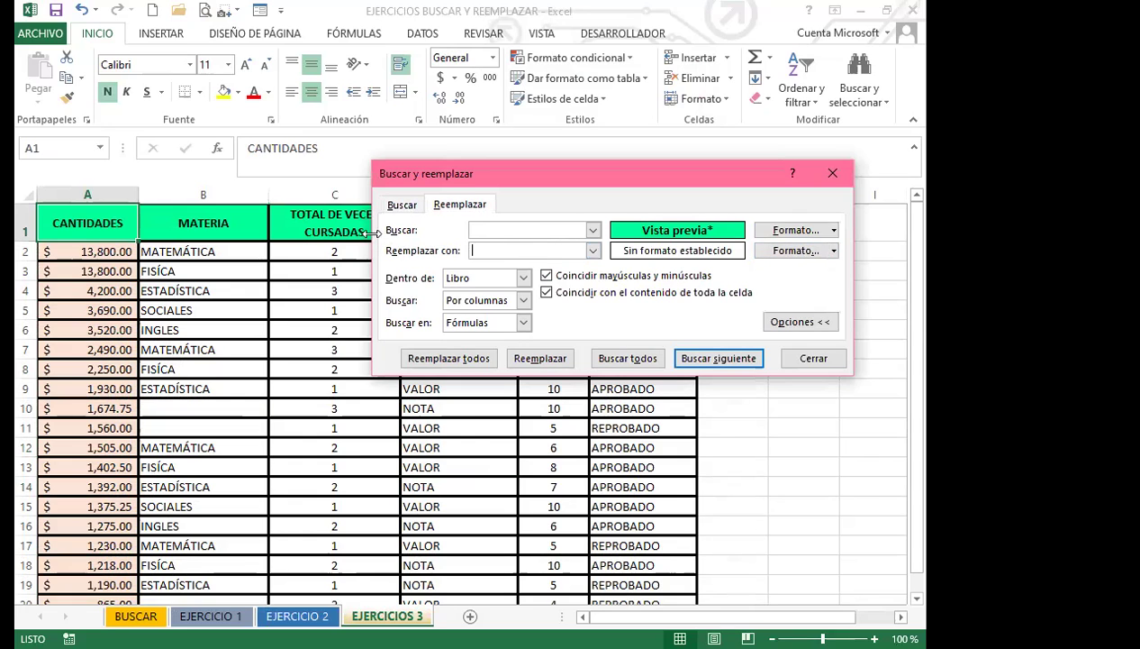
pyautogui.click(834, 251)
pyautogui.click(618, 272)
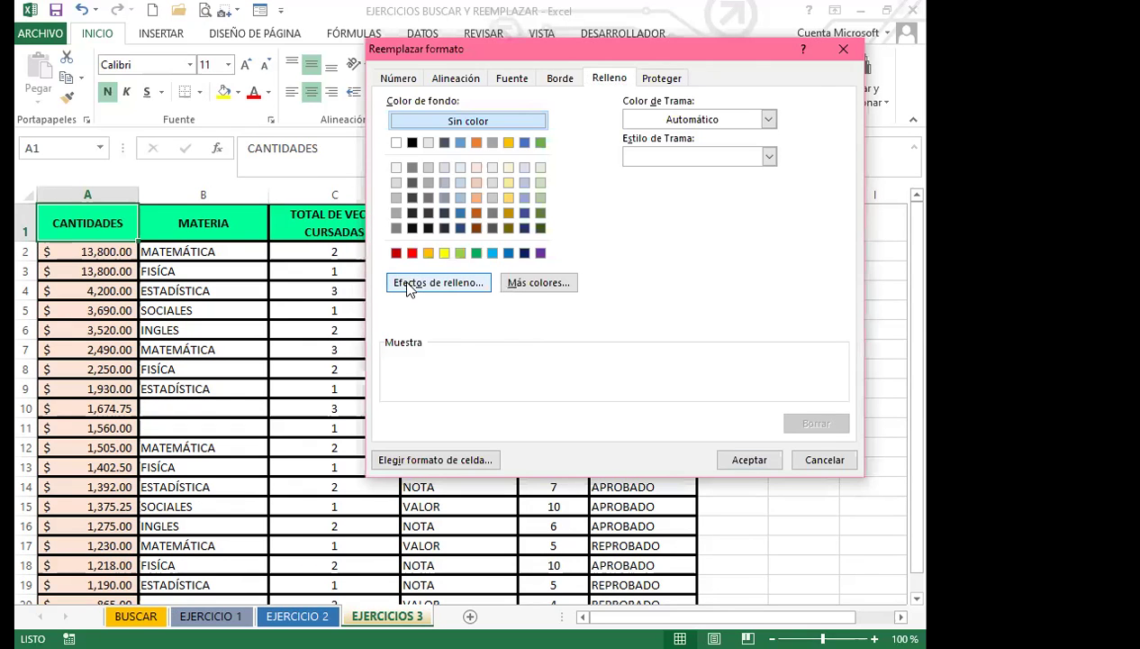
pyautogui.click(406, 285)
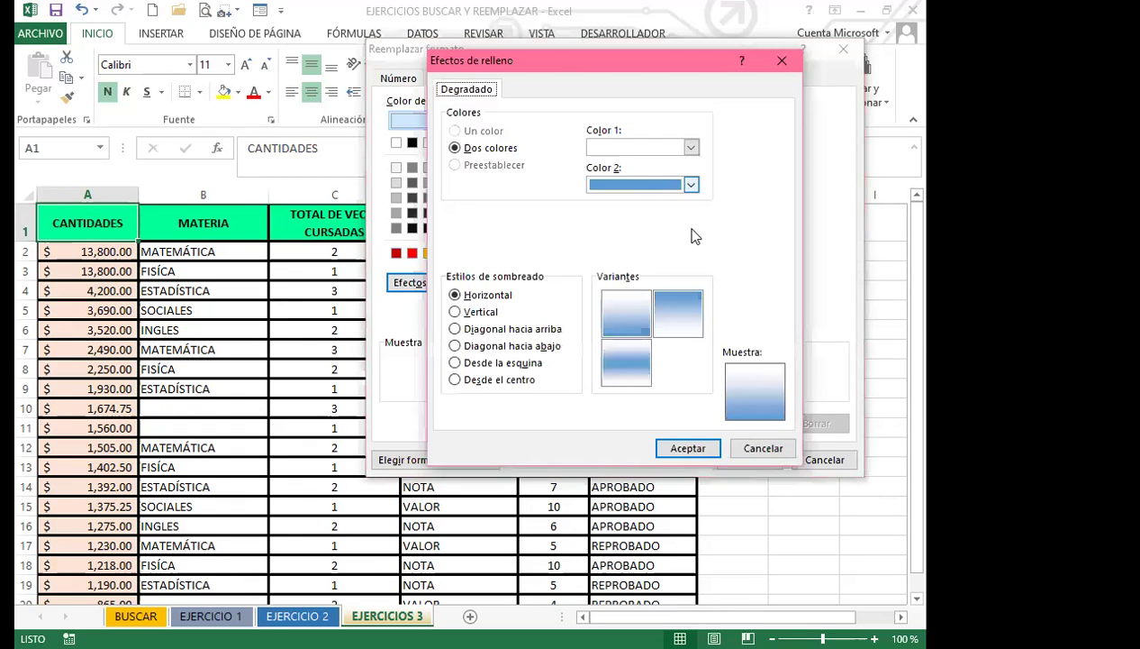
pyautogui.click(658, 282)
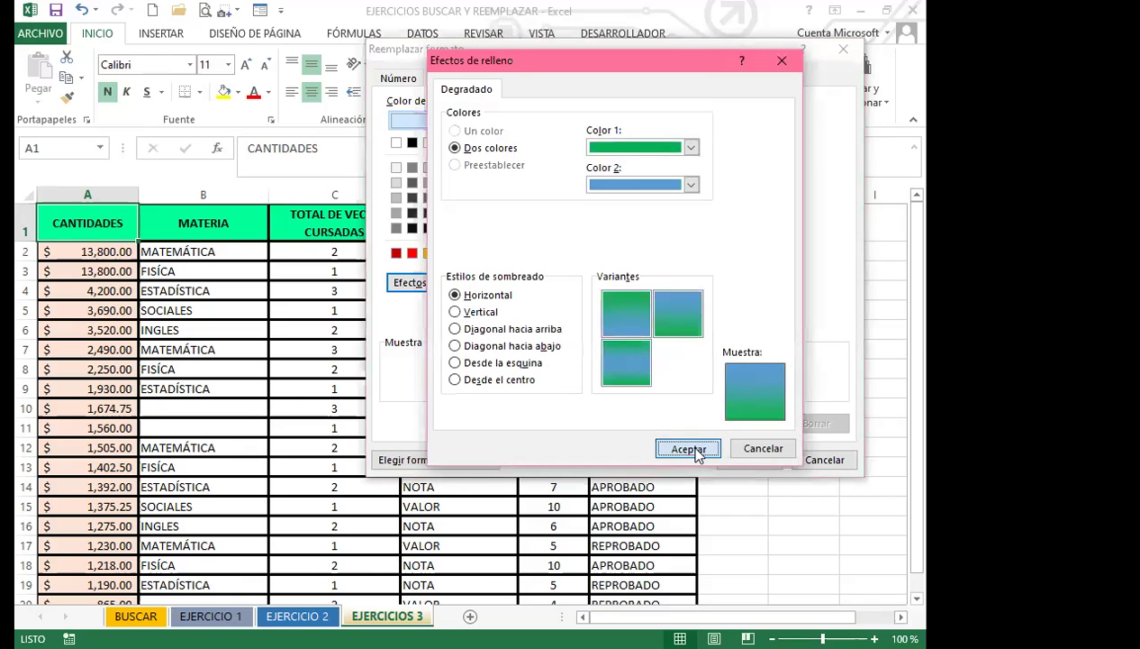
pyautogui.click(688, 448)
pyautogui.click(750, 457)
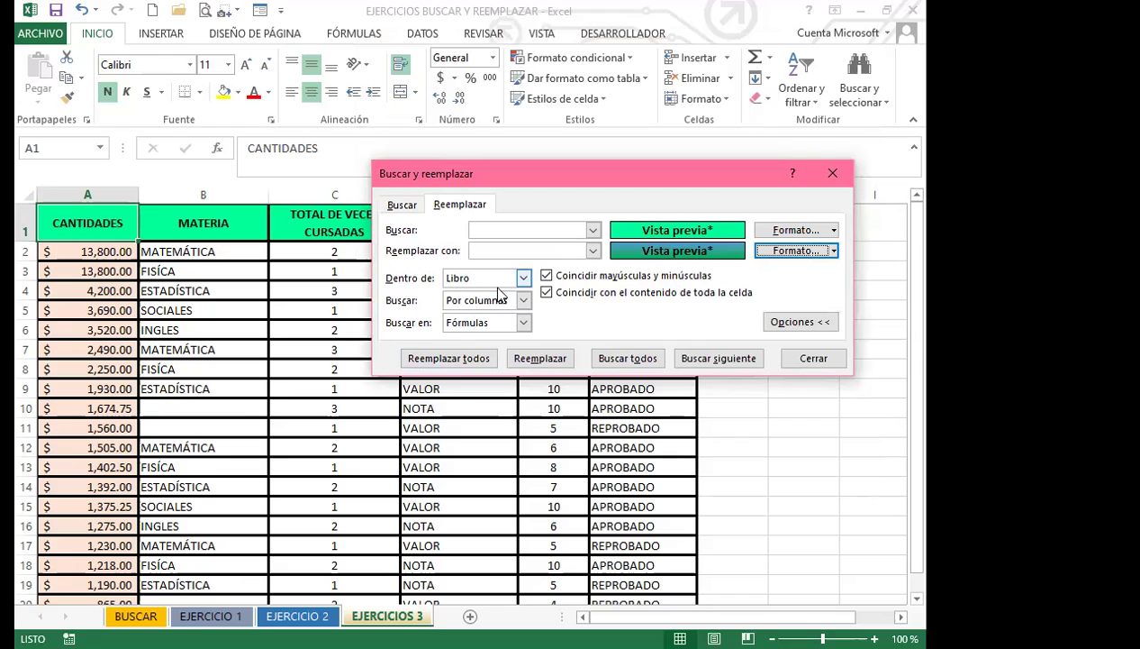
# Replace the green header format with the blue-green gradient across the whole workbook and close Find and Replace.
pyautogui.click(446, 360)
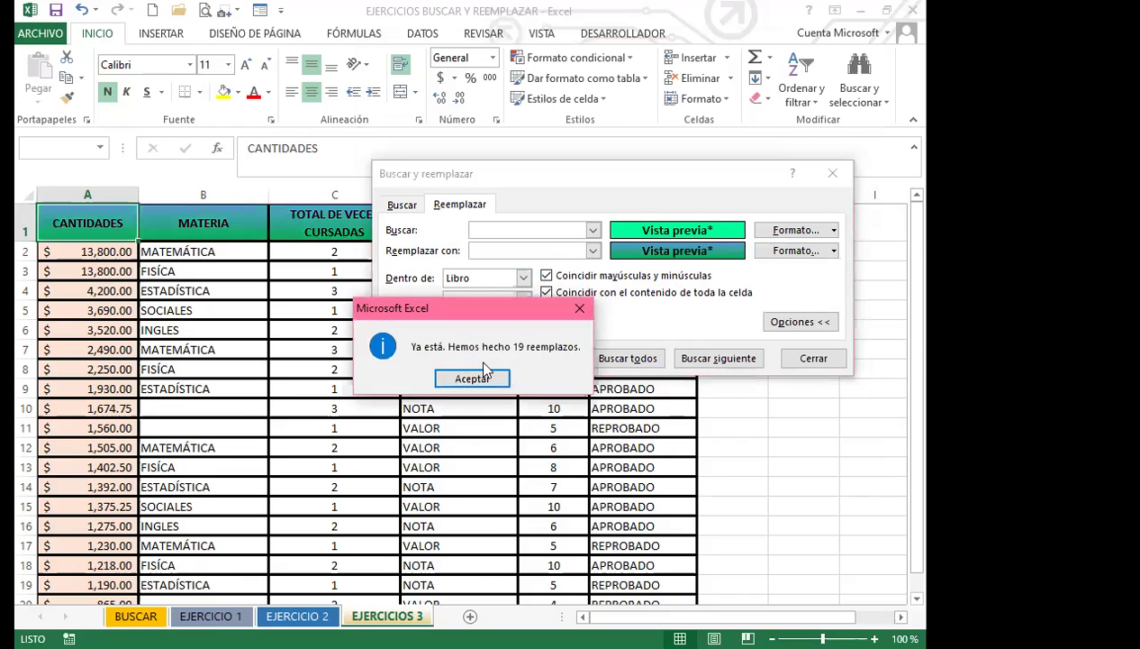
pyautogui.click(473, 381)
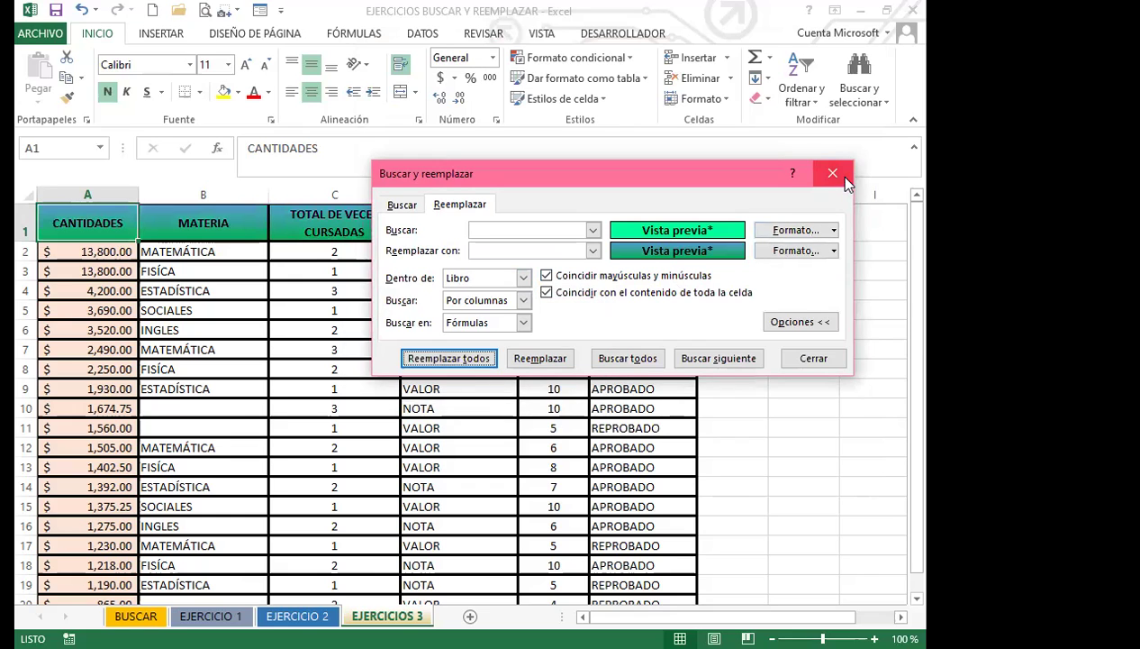
pyautogui.click(833, 173)
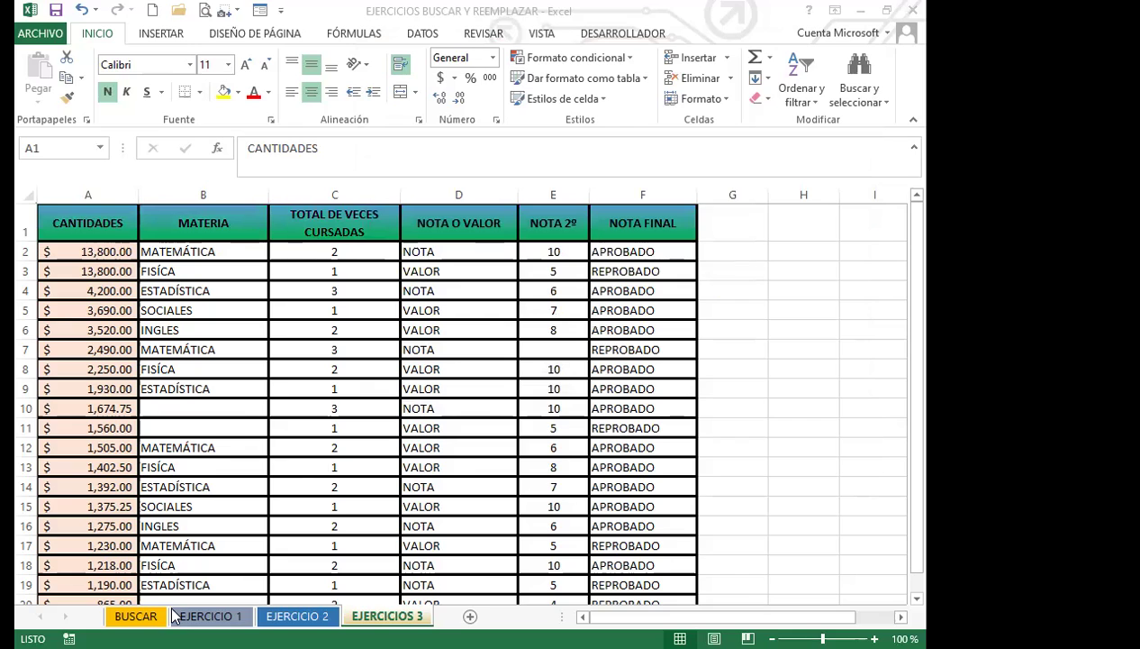
# Check the header row fill on the EJERCICIO 1, EJERCICIO 2, EJERCICIOS 3 and BUSCAR sheets, selecting cell A1 on BUSCAR.
pyautogui.hotkey('ctrl', 'pageup')
pyautogui.hotkey('ctrl', 'pageup')
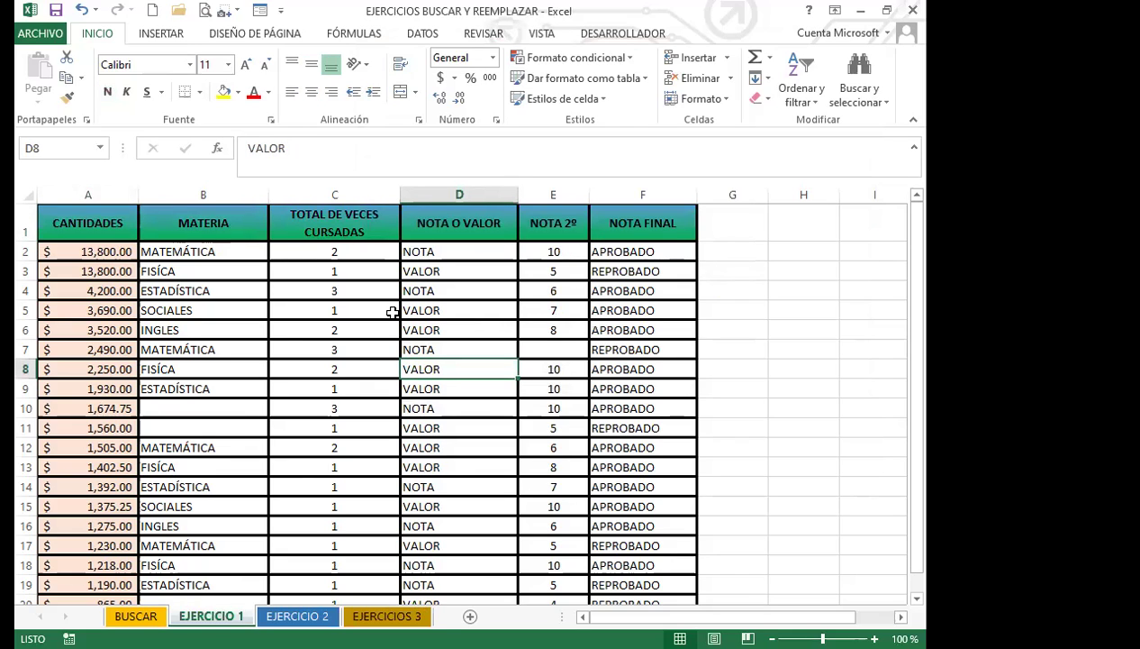
pyautogui.click(297, 615)
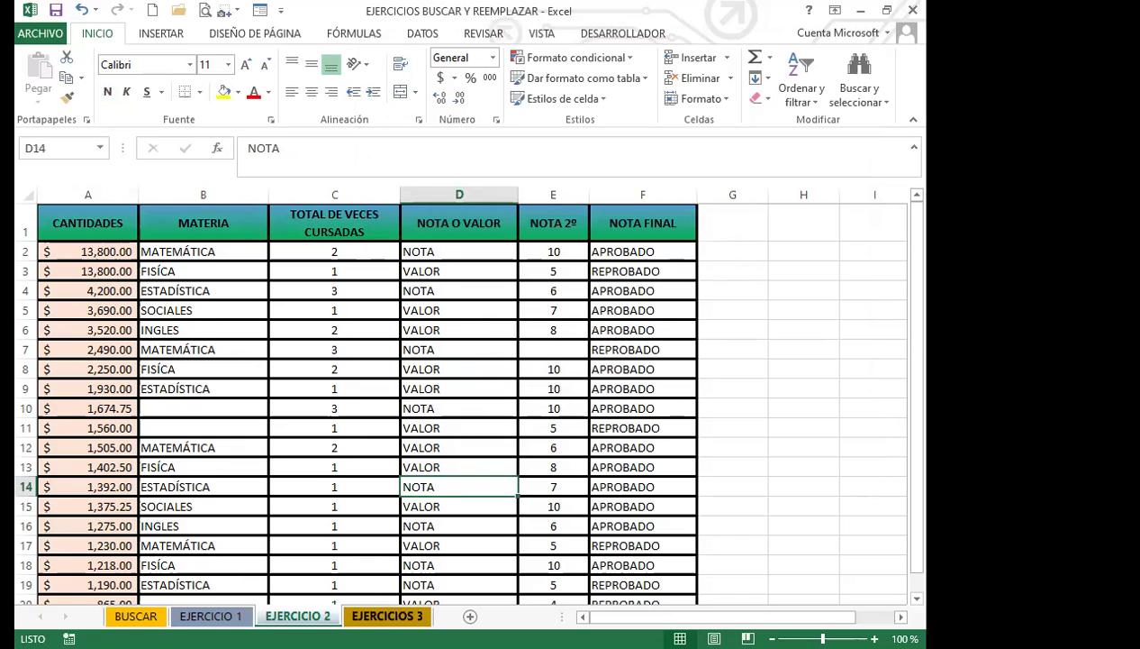
pyautogui.click(388, 616)
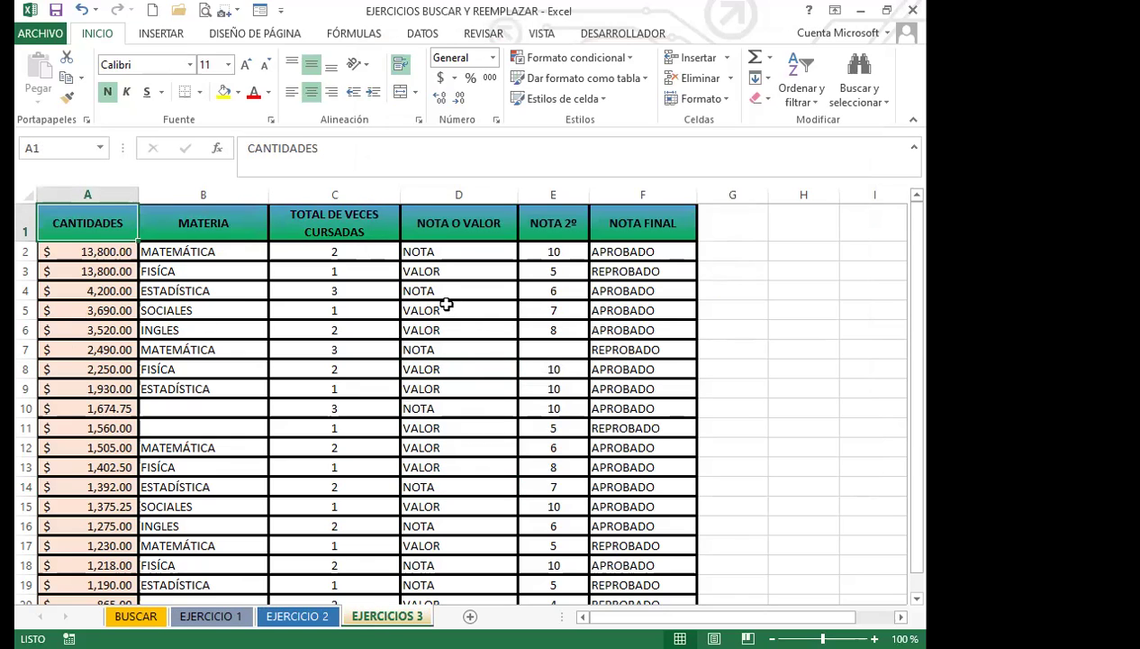
pyautogui.click(136, 617)
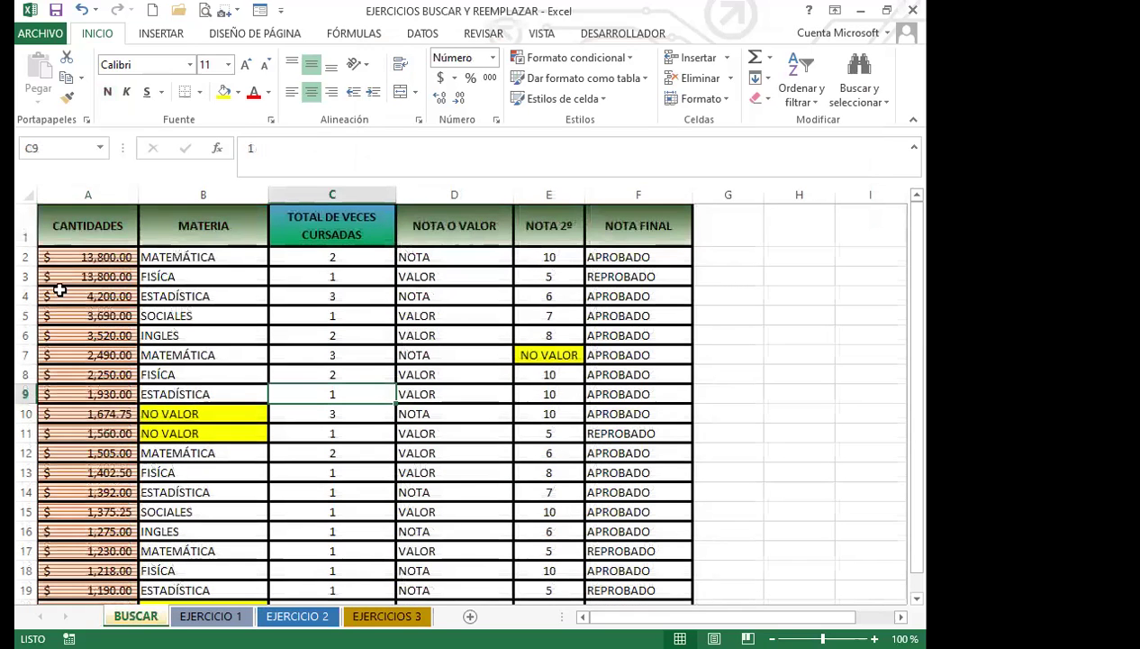
pyautogui.click(74, 226)
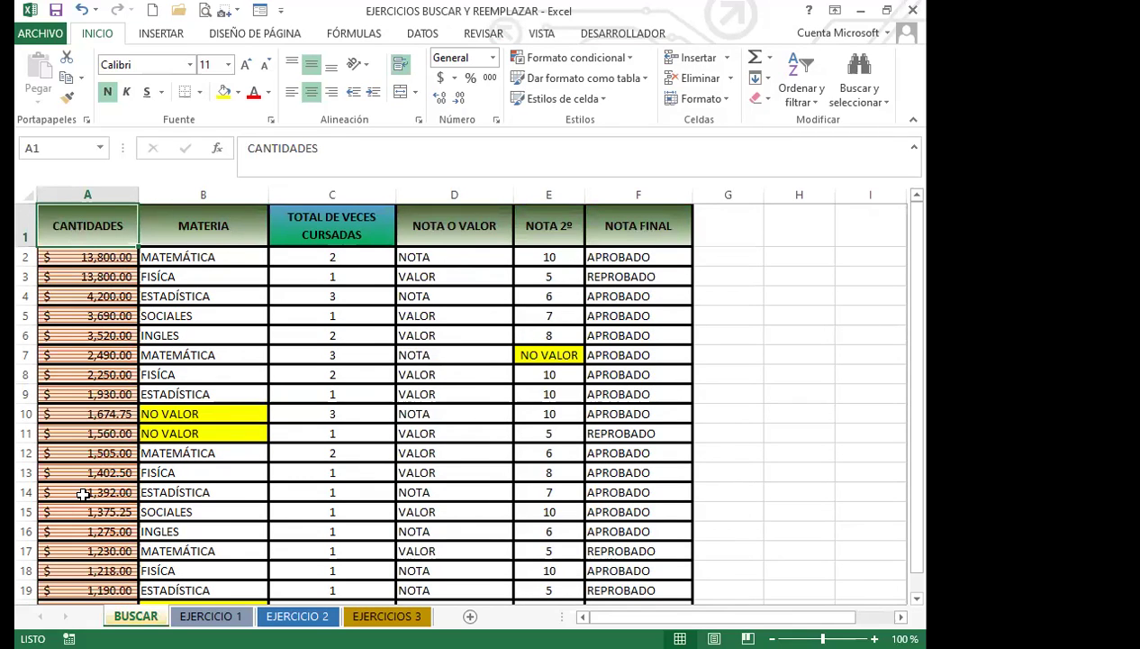
# Compare the gradient headers across the three exercise sheets, ending on EJERCICIO 1.
pyautogui.hotkey('ctrl', 'pagedown')
pyautogui.hotkey('ctrl', 'pagedown')
pyautogui.click(459, 487)
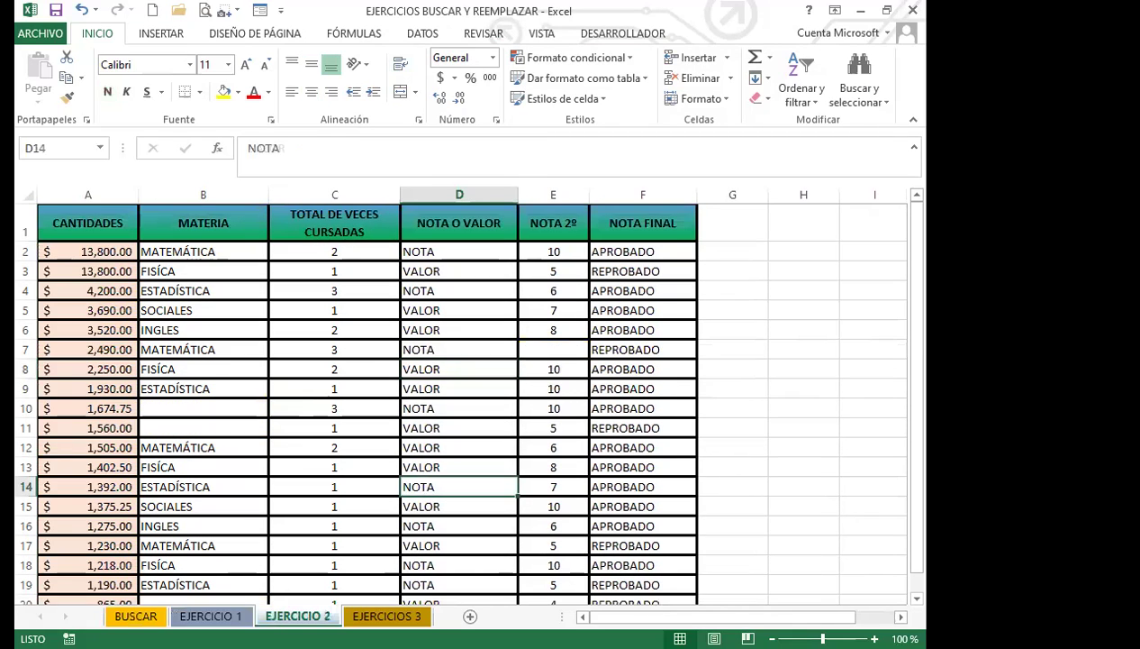
pyautogui.hotkey('ctrl', 'pagedown')
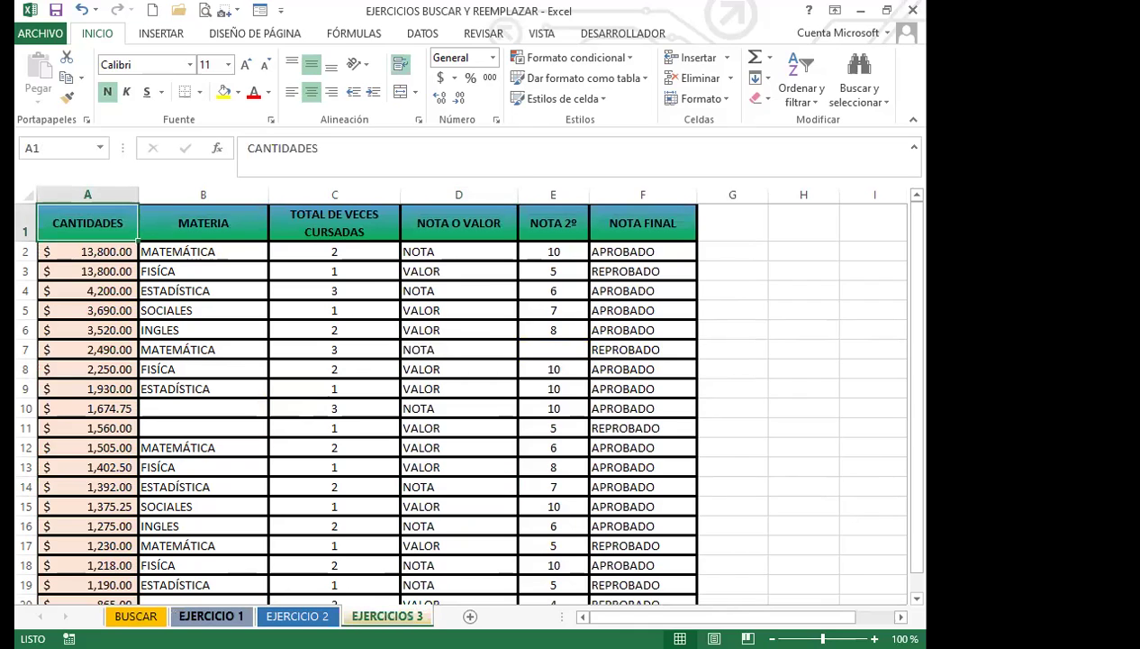
pyautogui.hotkey('ctrl', 'pageup')
pyautogui.hotkey('ctrl', 'pageup')
pyautogui.hotkey('ctrl', 'pagedown')
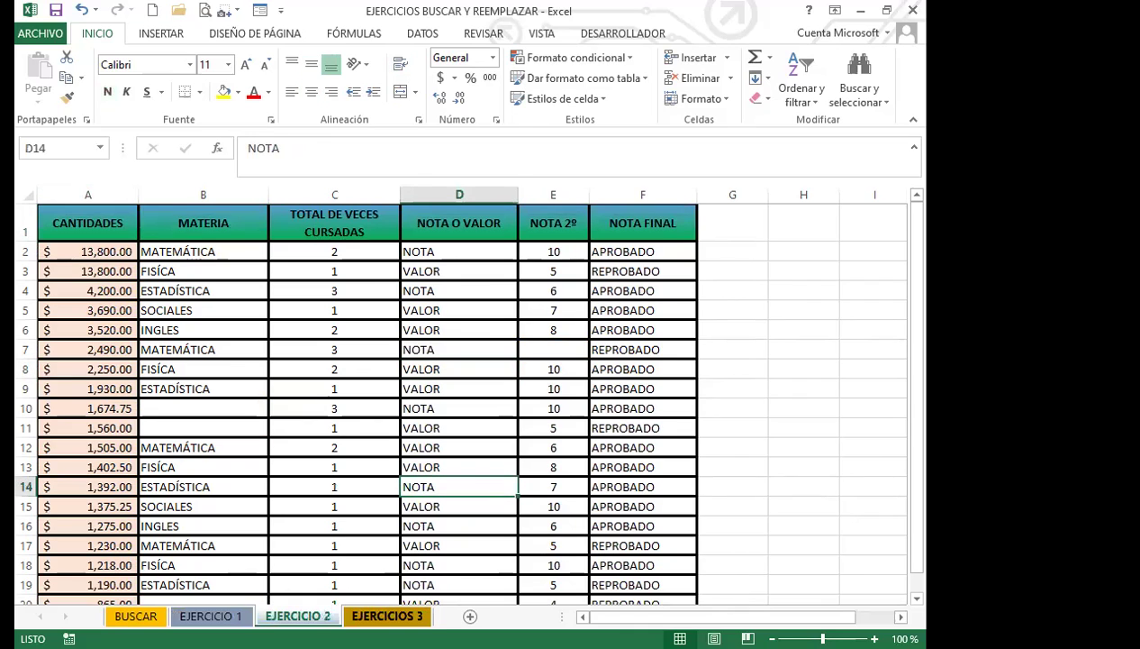
pyautogui.hotkey('ctrl', 'pagedown')
pyautogui.hotkey('ctrl', 'pageup')
pyautogui.hotkey('ctrl', 'pageup')
pyautogui.hotkey('ctrl', 'pagedown')
pyautogui.hotkey('ctrl', 'pagedown')
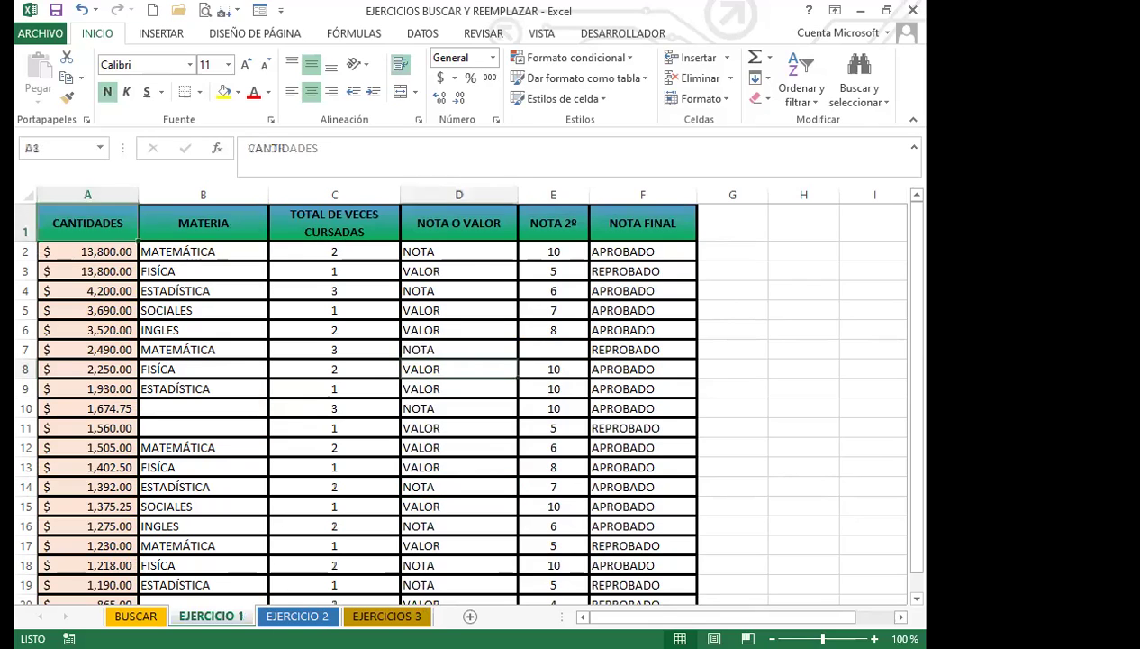
pyautogui.hotkey('ctrl', 'pageup')
pyautogui.hotkey('ctrl', 'pageup')
pyautogui.hotkey('ctrl', 'pagedown')
pyautogui.hotkey('ctrl', 'pagedown')
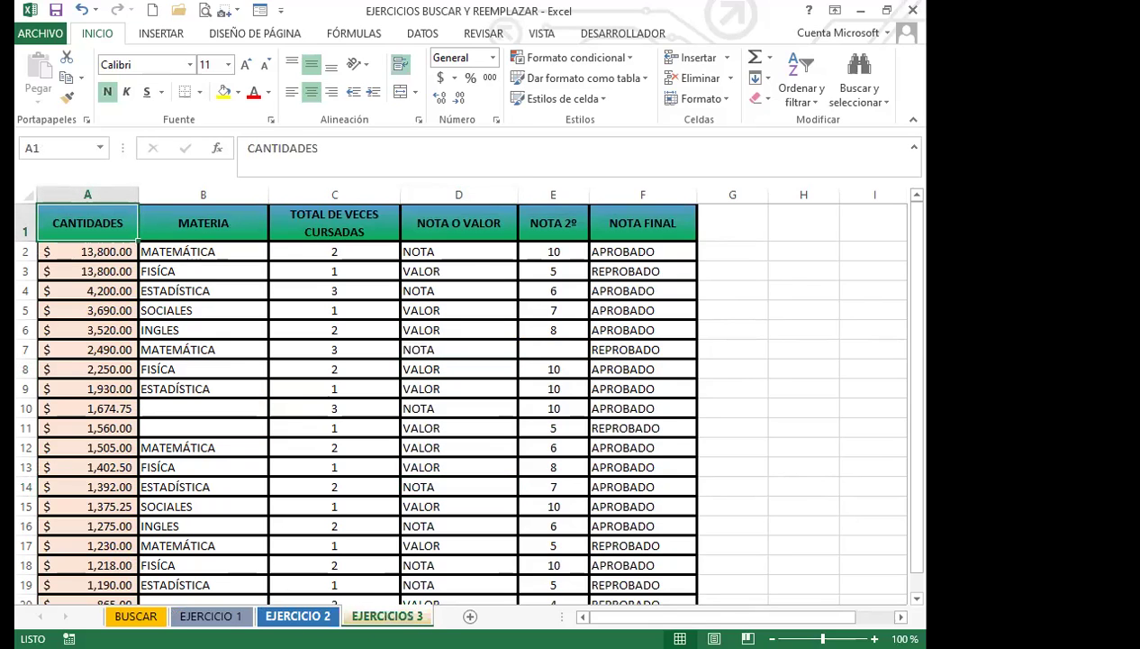
pyautogui.hotkey('ctrl', 'pageup')
pyautogui.hotkey('ctrl', 'pageup')
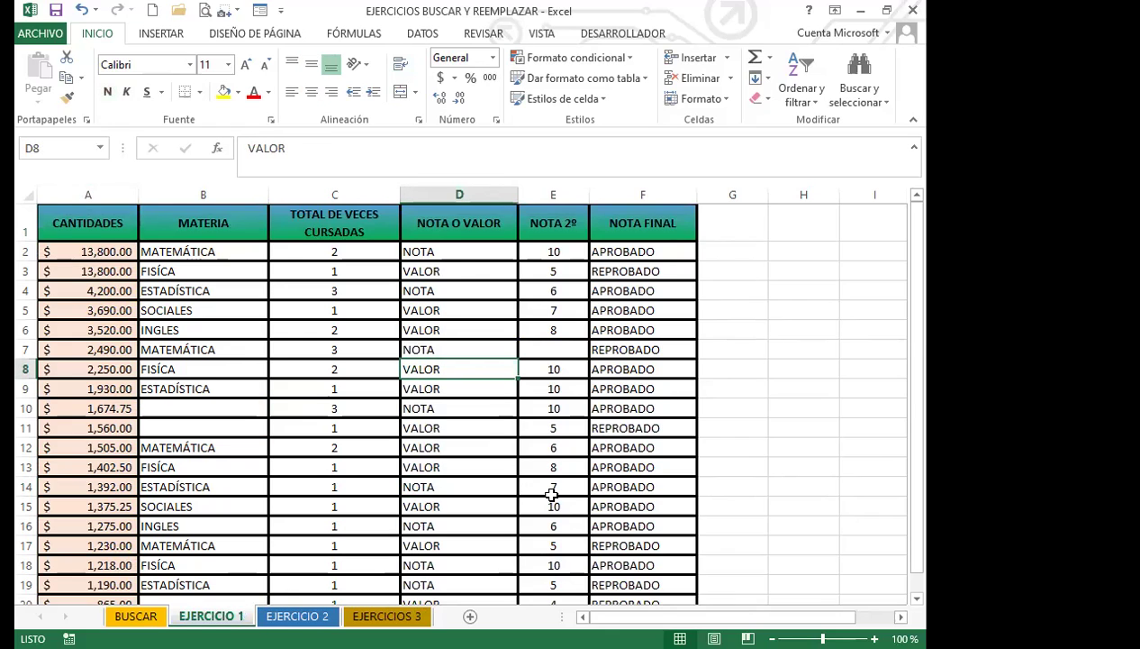
# Select cell E4 on EJERCICIO 1, then clear both the search format and the replacement format in Find and Replace.
pyautogui.hotkey('ctrl', 'b')
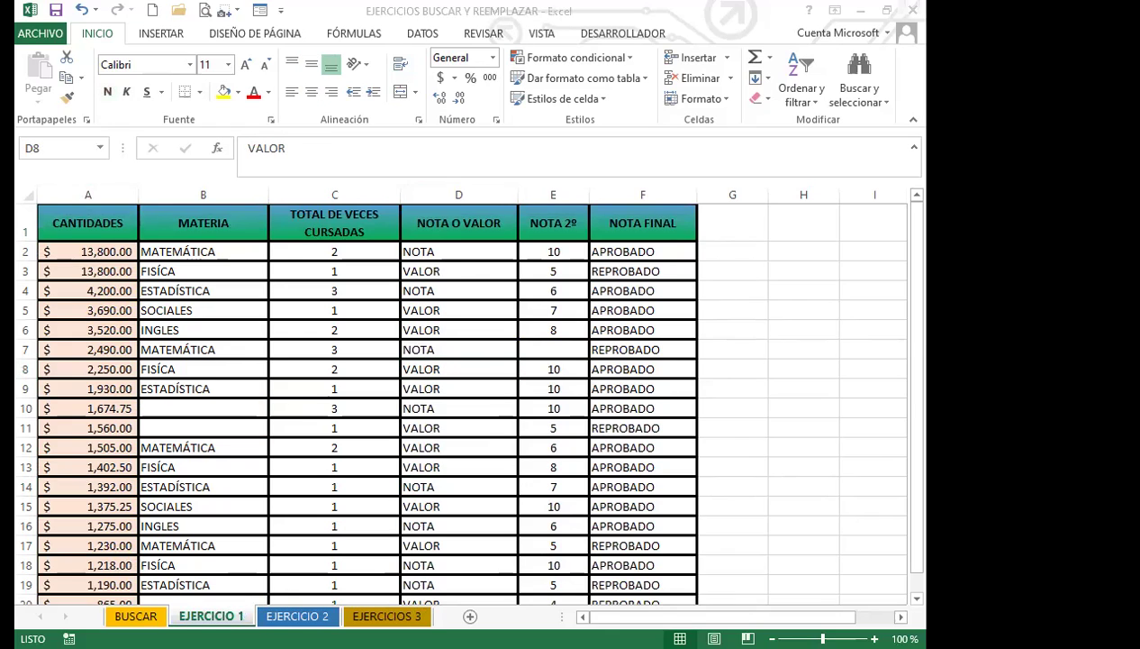
pyautogui.click(579, 294)
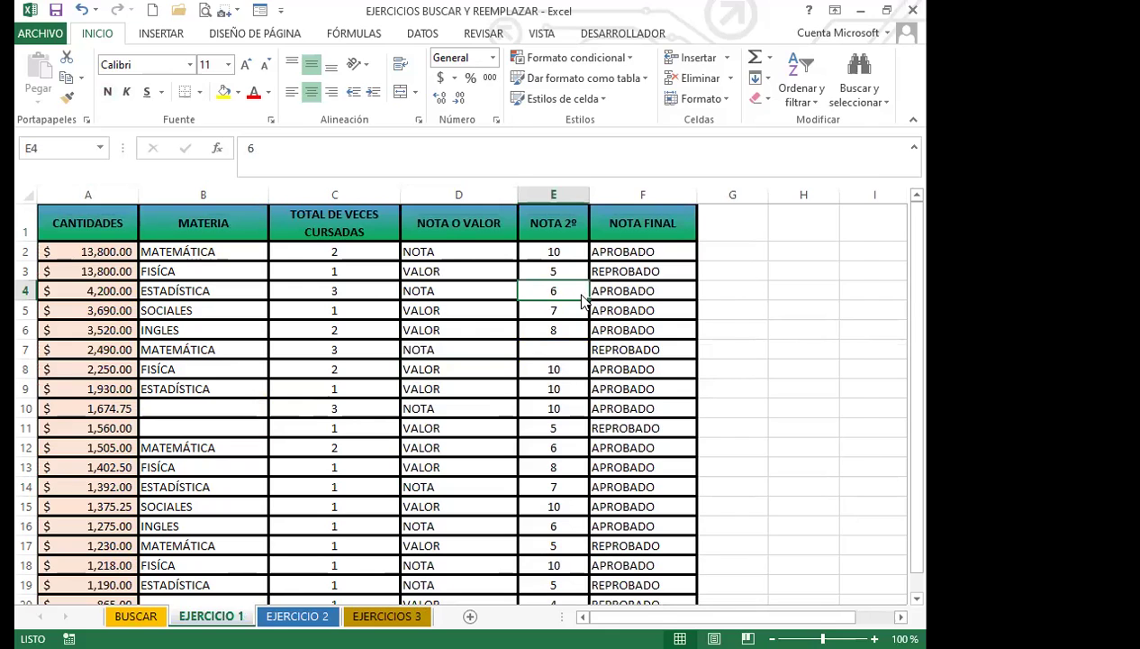
pyautogui.hotkey('ctrl', 'b')
pyautogui.click(821, 260)
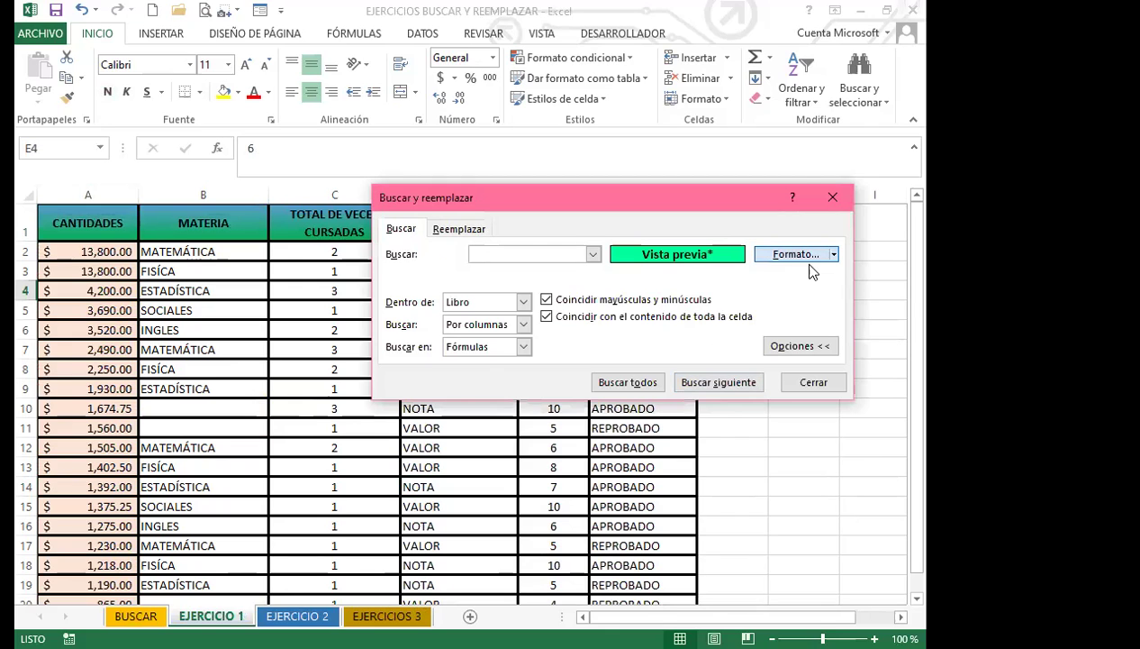
pyautogui.click(809, 262)
pyautogui.click(618, 321)
pyautogui.click(457, 229)
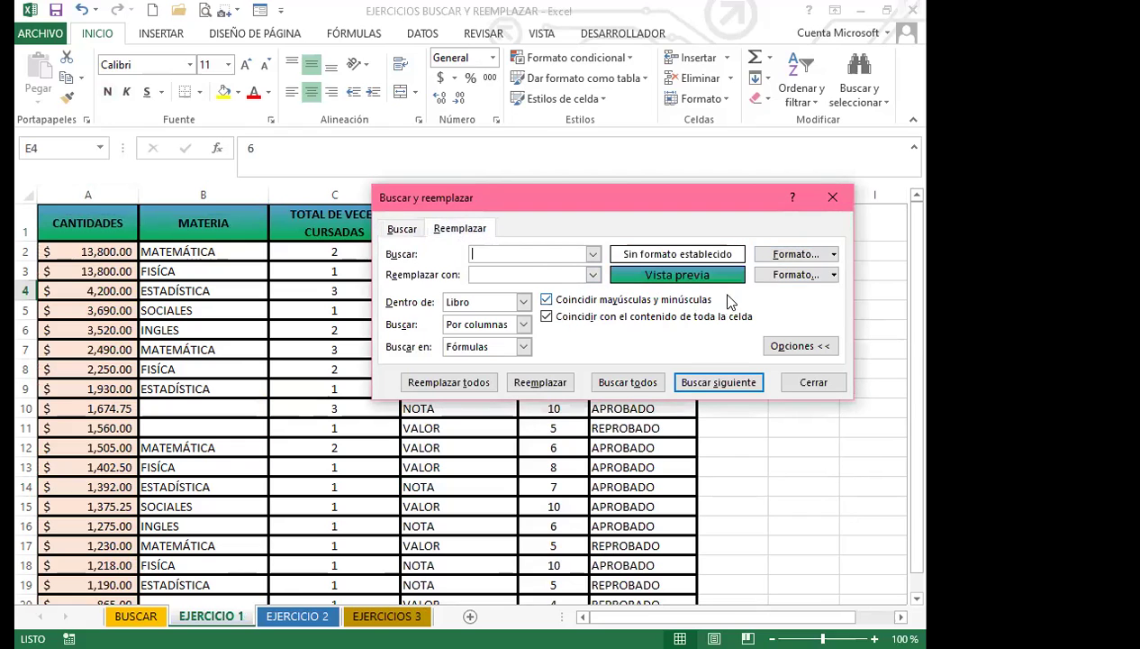
pyautogui.click(834, 276)
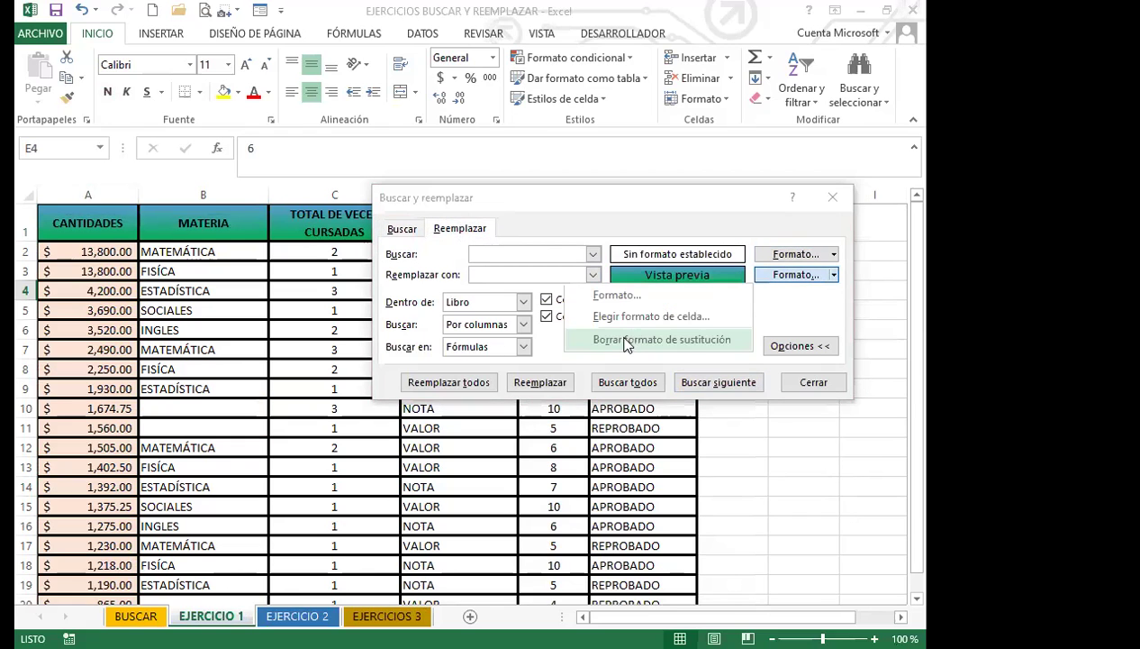
pyautogui.click(402, 229)
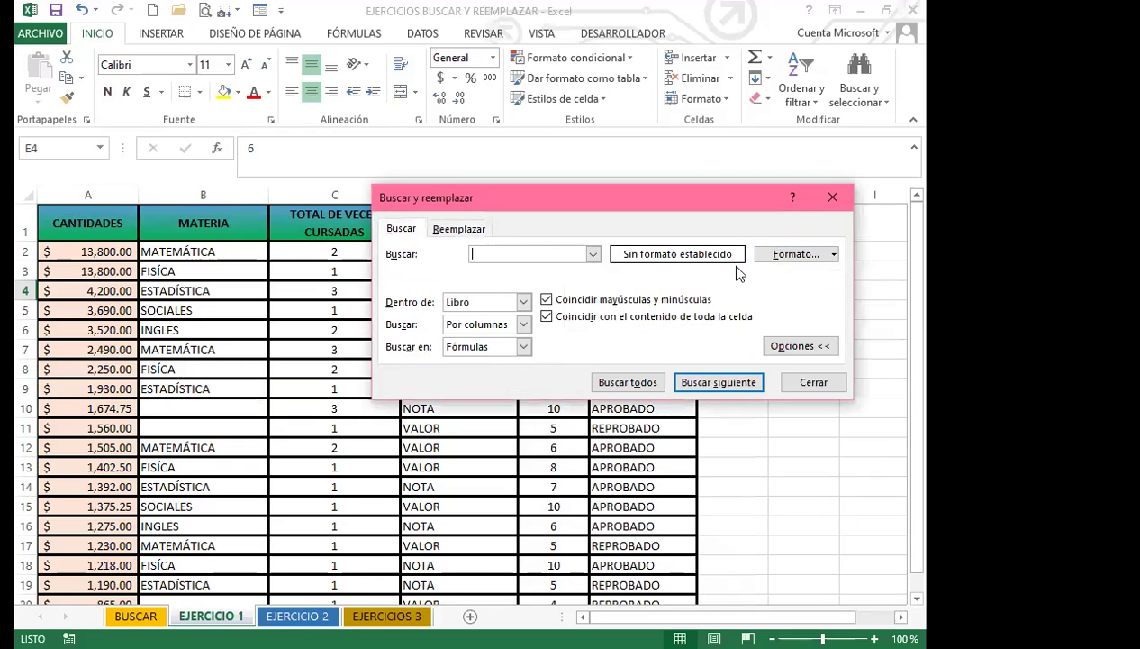
# Set the search format from the peach-filled amount in cell A2 of the CANTIDADES column.
pyautogui.click(834, 254)
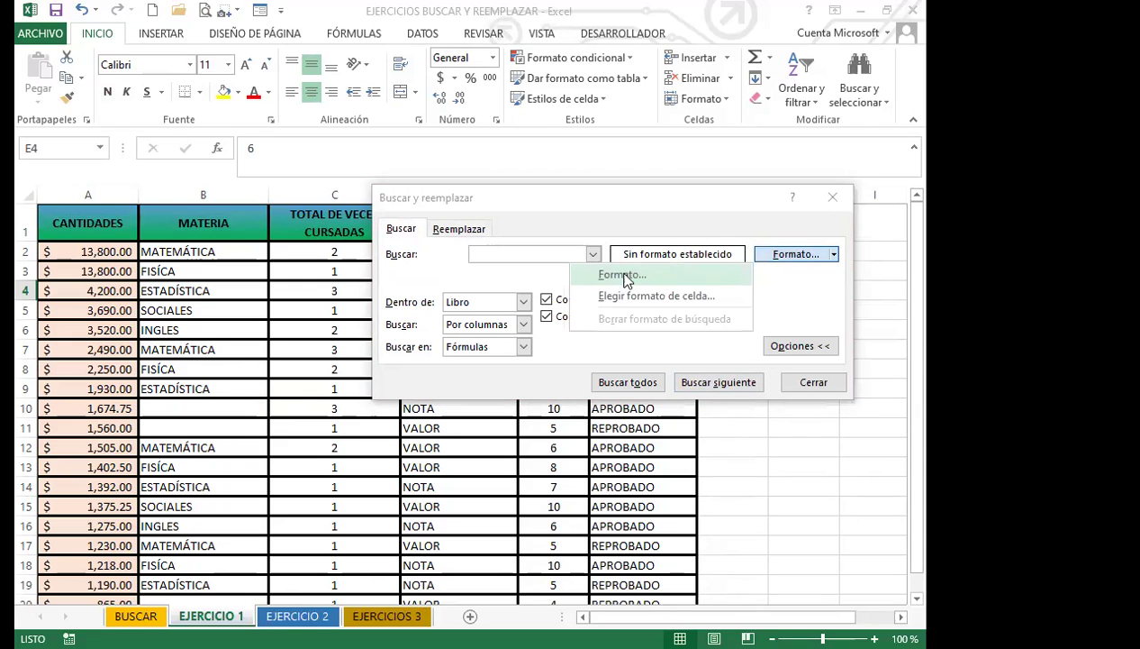
pyautogui.click(631, 296)
pyautogui.click(80, 253)
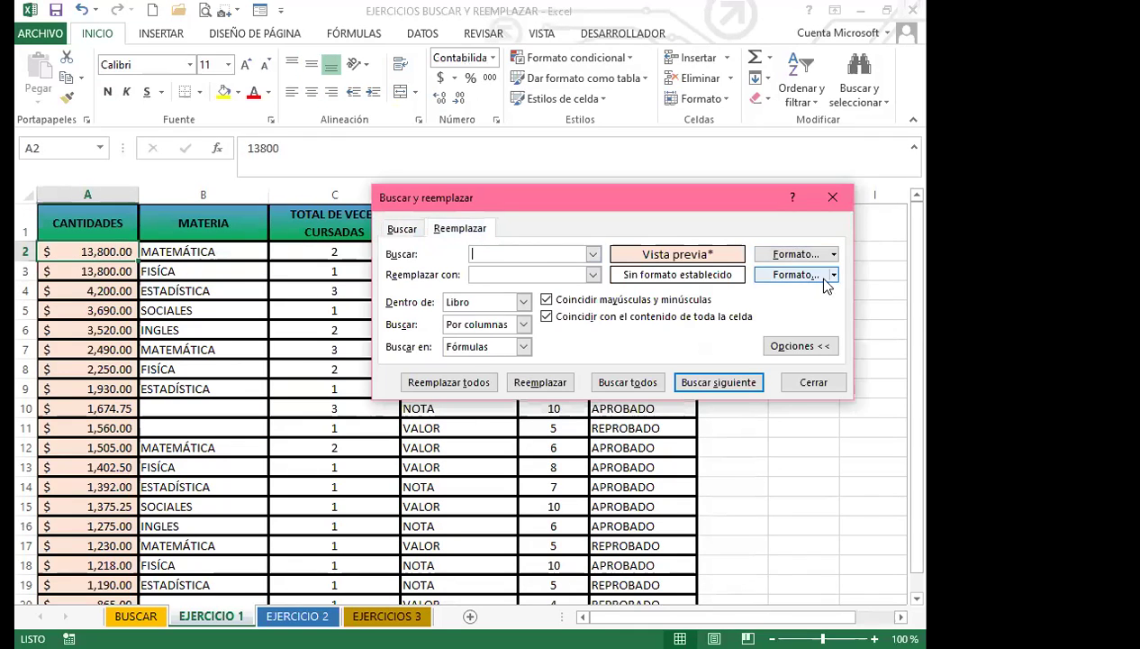
# Set the replacement format to a fill with a thin horizontal stripe pattern in a pinkish red colour.
pyautogui.click(834, 274)
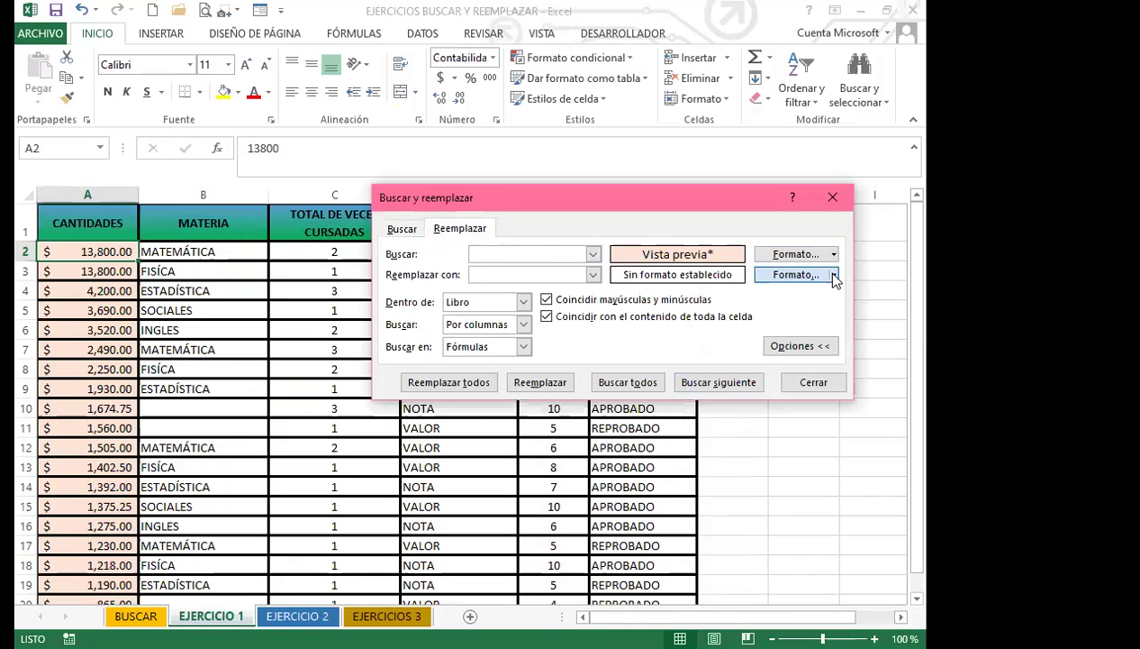
pyautogui.click(834, 276)
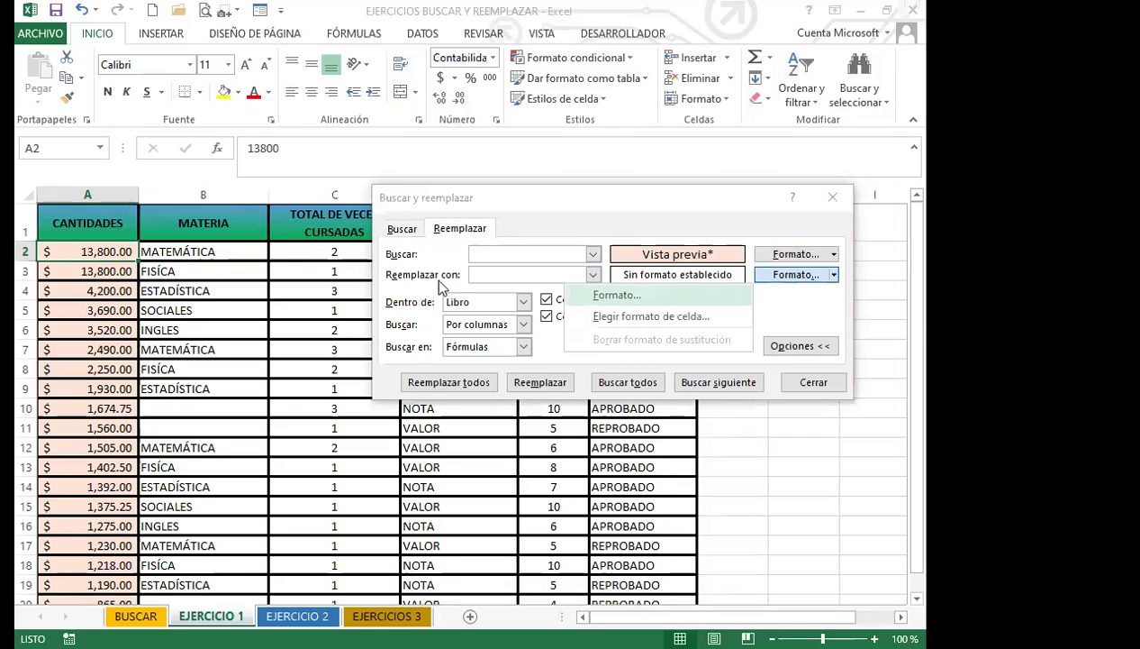
pyautogui.press('Return')
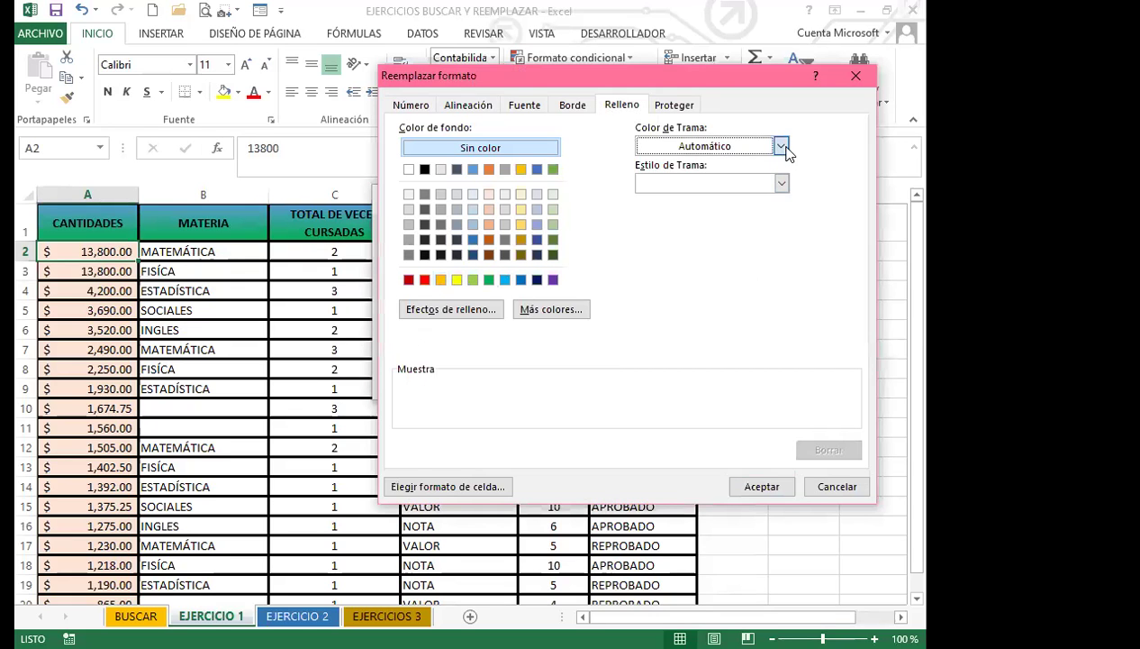
pyautogui.click(781, 147)
pyautogui.click(701, 327)
pyautogui.click(583, 282)
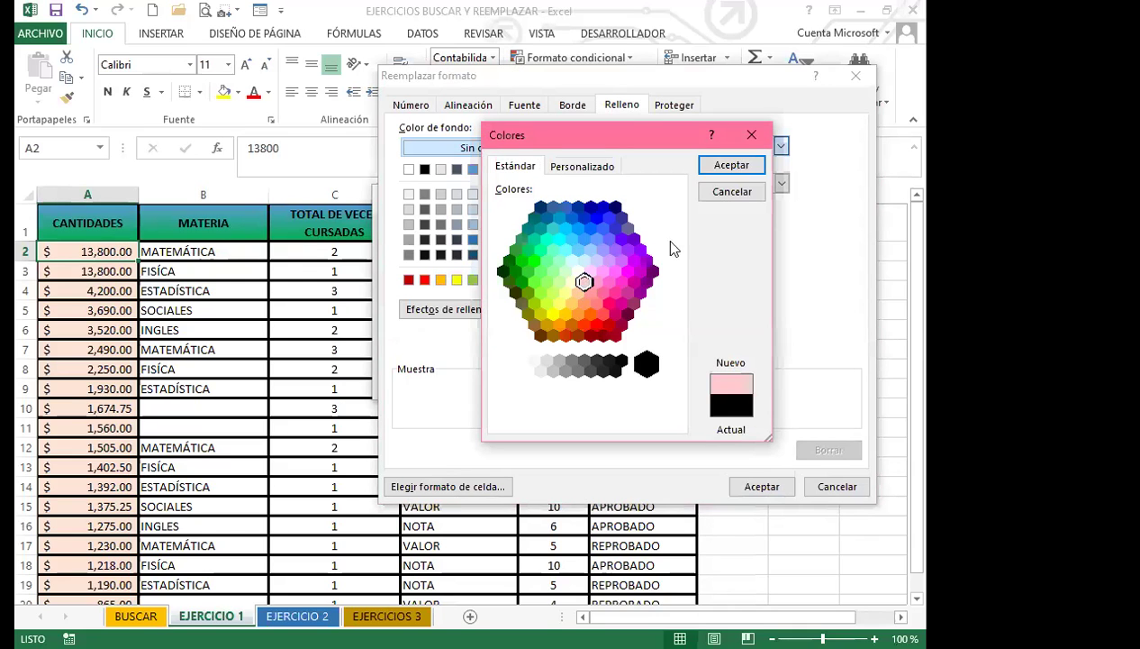
pyautogui.click(588, 289)
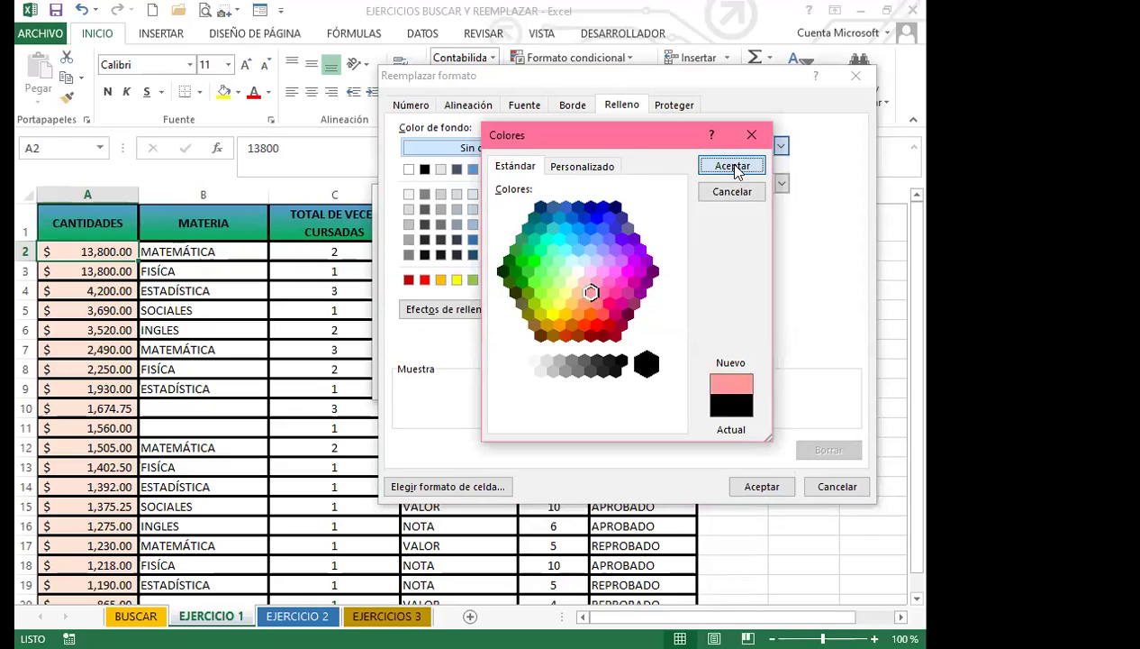
pyautogui.click(733, 166)
pyautogui.click(716, 183)
pyautogui.click(649, 259)
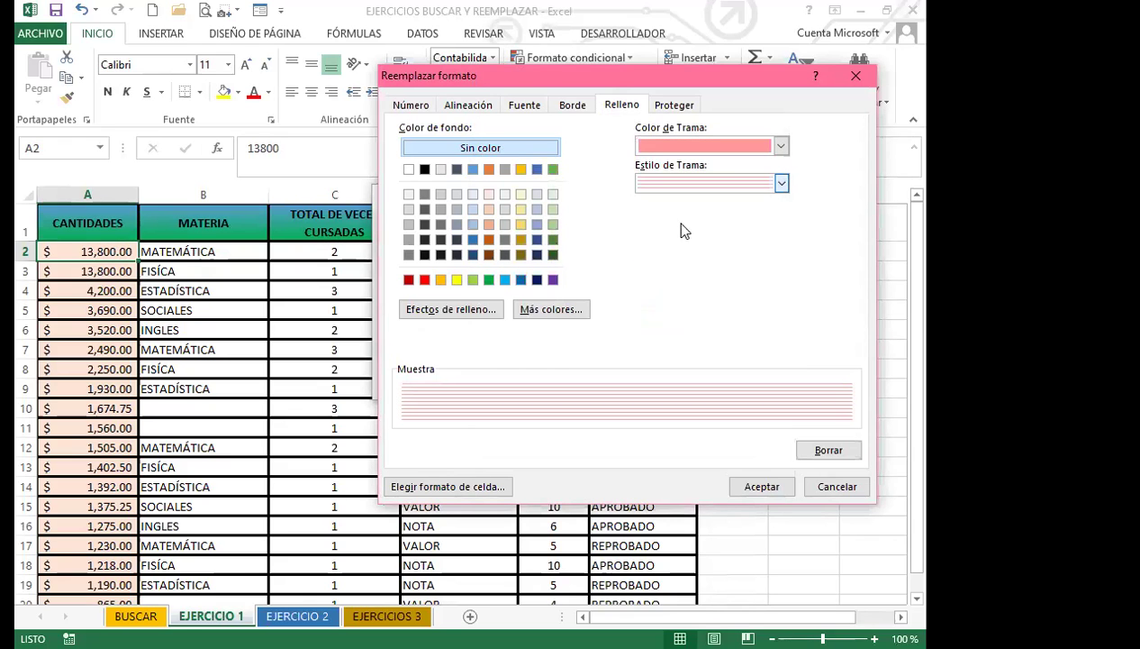
pyautogui.click(781, 146)
pyautogui.click(837, 338)
pyautogui.click(764, 486)
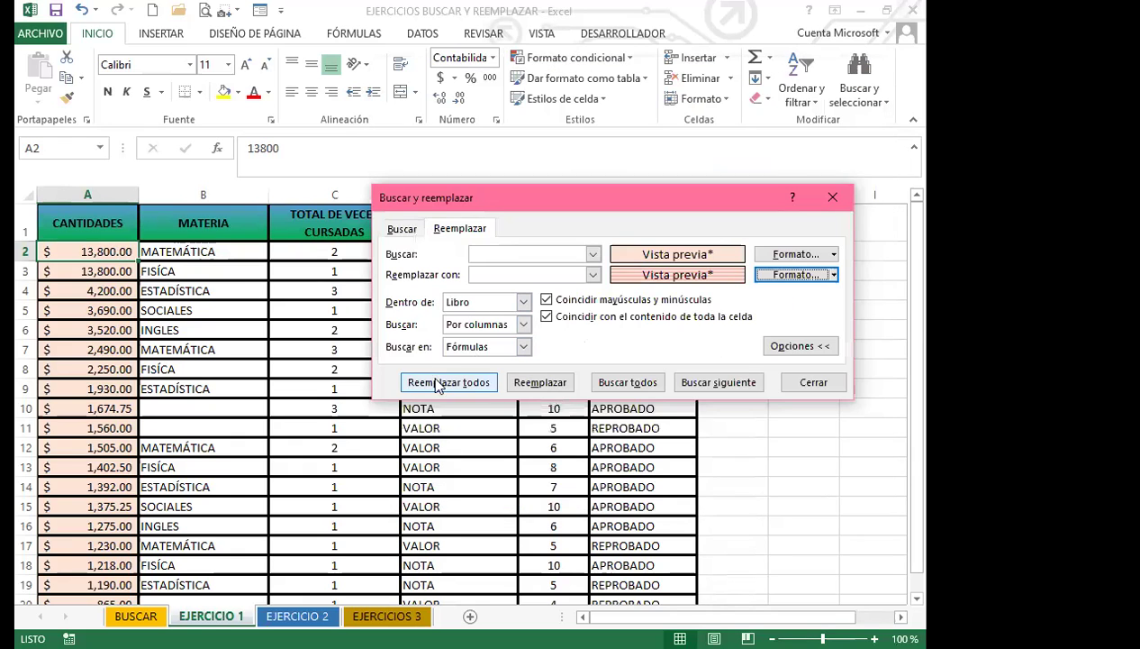
# Replace the peach CANTIDADES cell format with the striped fill across the whole workbook and close Find and Replace.
pyautogui.click(440, 385)
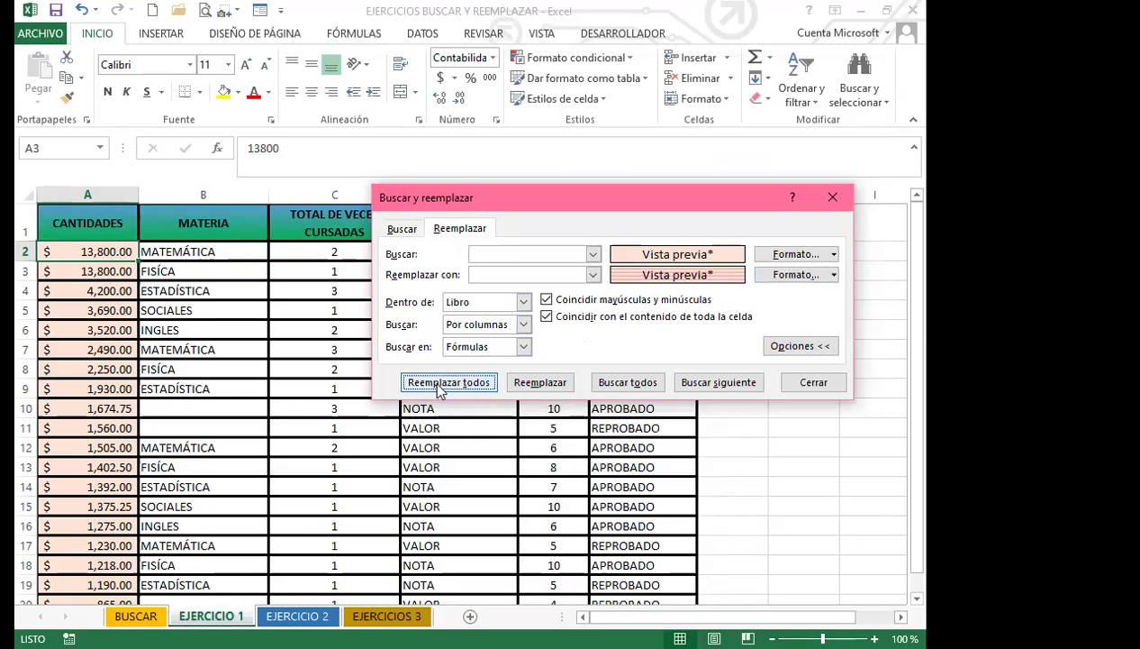
pyautogui.click(484, 380)
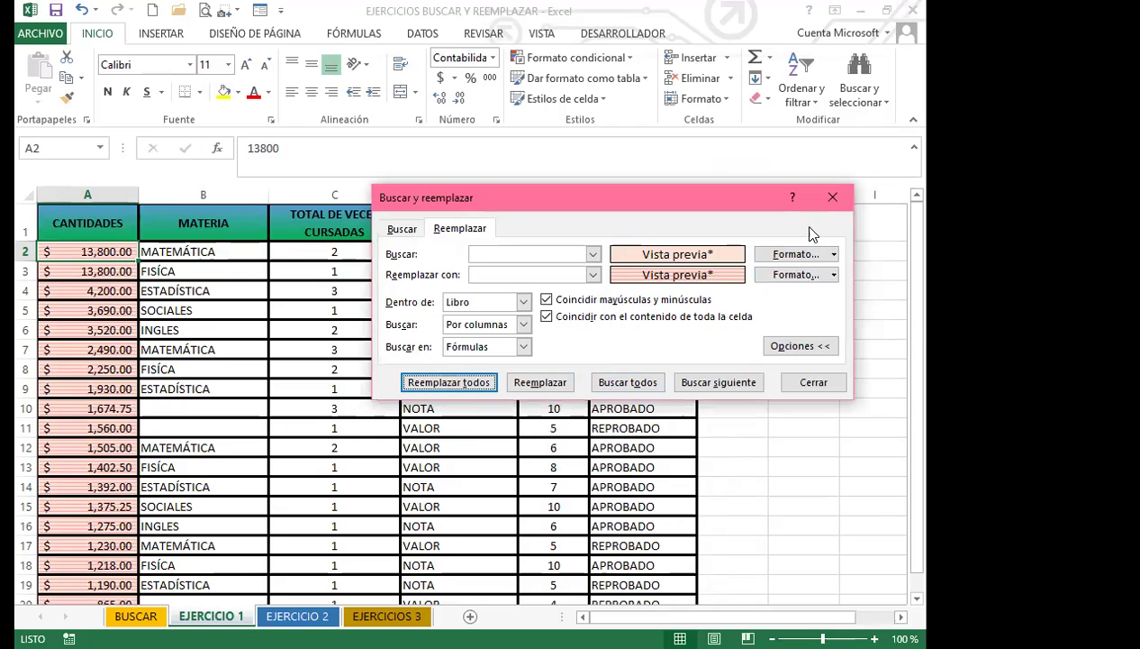
pyautogui.click(831, 196)
# Select cell B11 on EJERCICIO 1, then check the CANTIDADES column fill on every sheet, ending on BUSCAR.
pyautogui.click(203, 428)
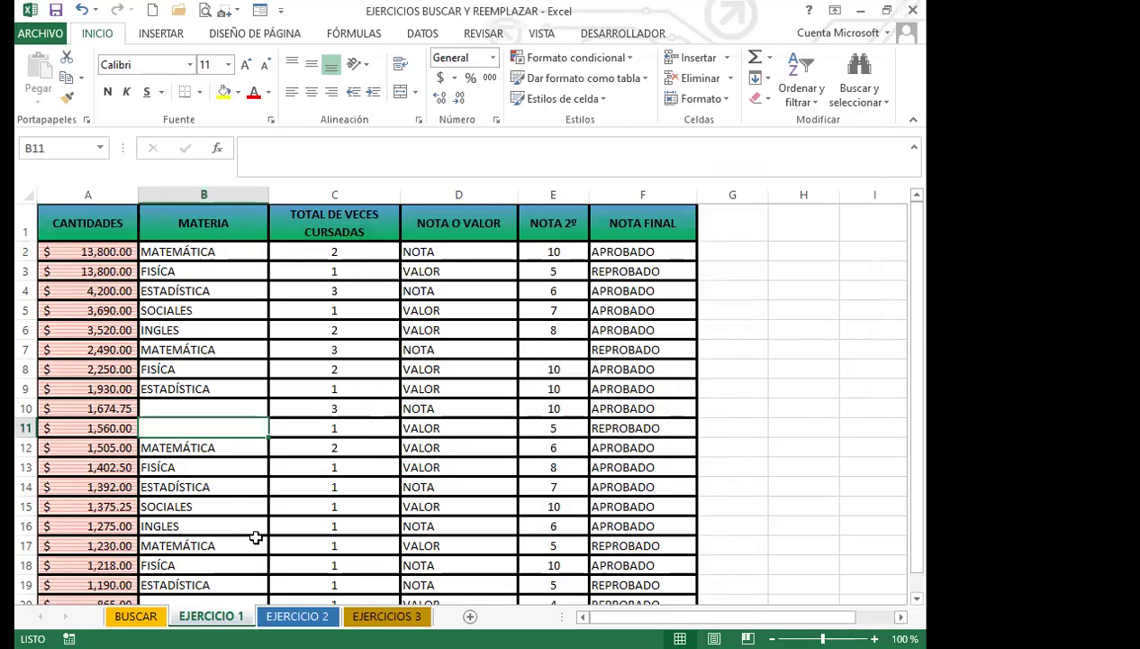
pyautogui.hotkey('ctrl', 'pagedown')
pyautogui.hotkey('ctrl', 'pagedown')
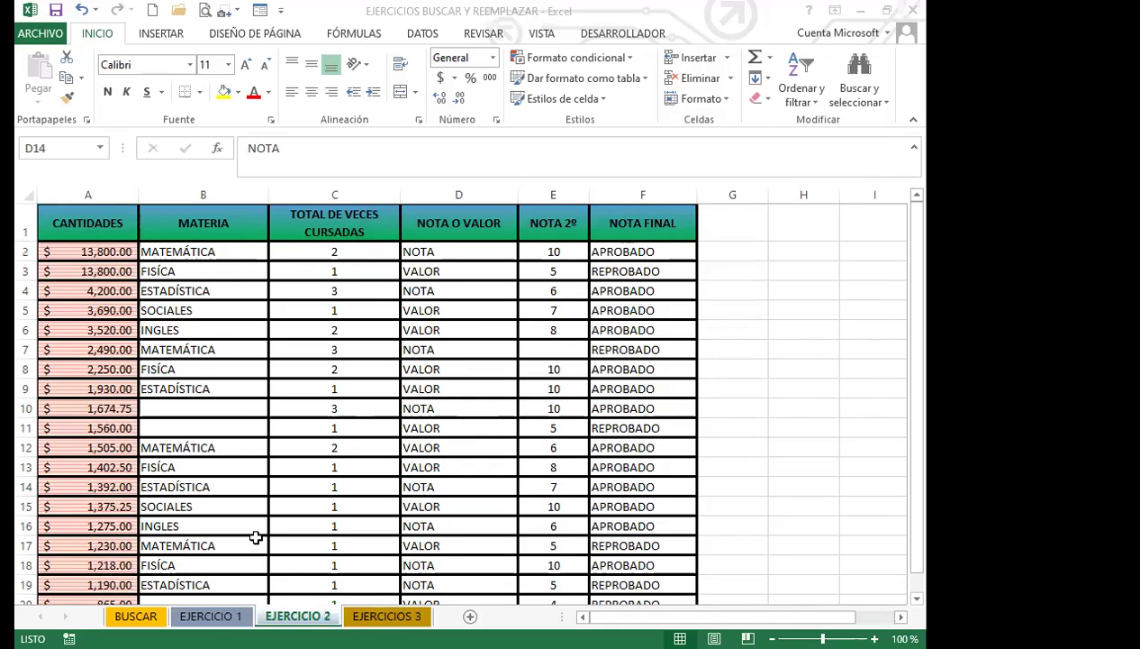
pyautogui.hotkey('ctrl', 'pagedown')
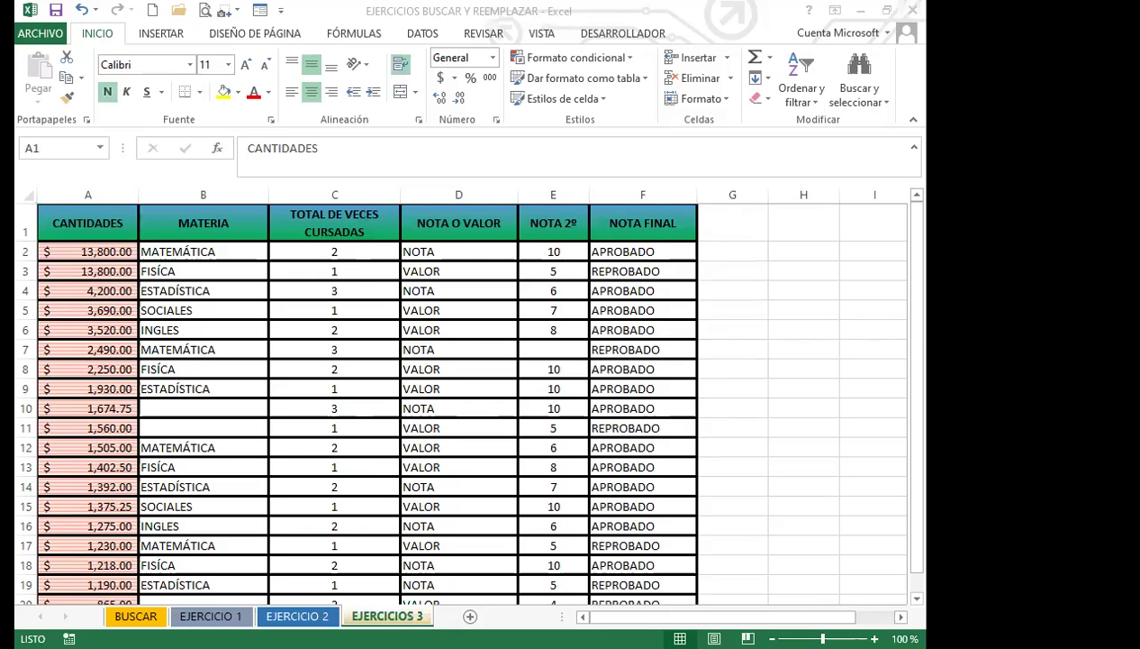
pyautogui.hotkey('ctrl', 'pageup')
pyautogui.hotkey('ctrl', 'pageup')
pyautogui.hotkey('ctrl', 'pageup')
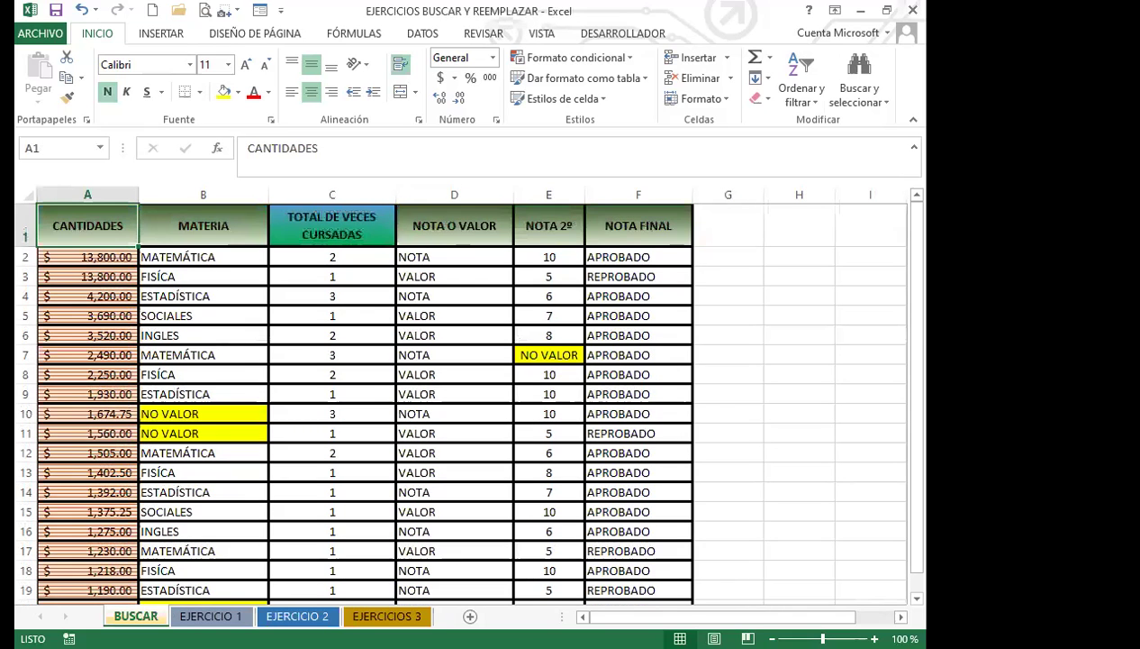
# Compare the CANTIDADES column fill on BUSCAR with the same column on the EJERCICIO 1, EJERCICIO 2 and EJERCICIOS 3 sheets.
pyautogui.click(54, 373)
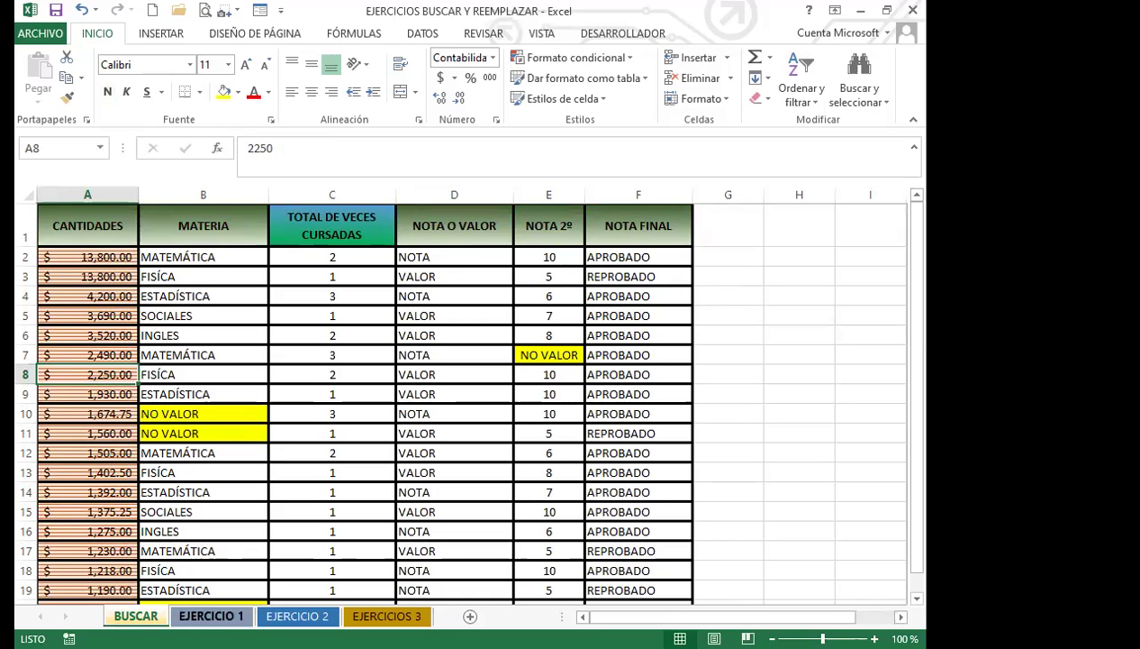
pyautogui.click(216, 616)
pyautogui.click(297, 616)
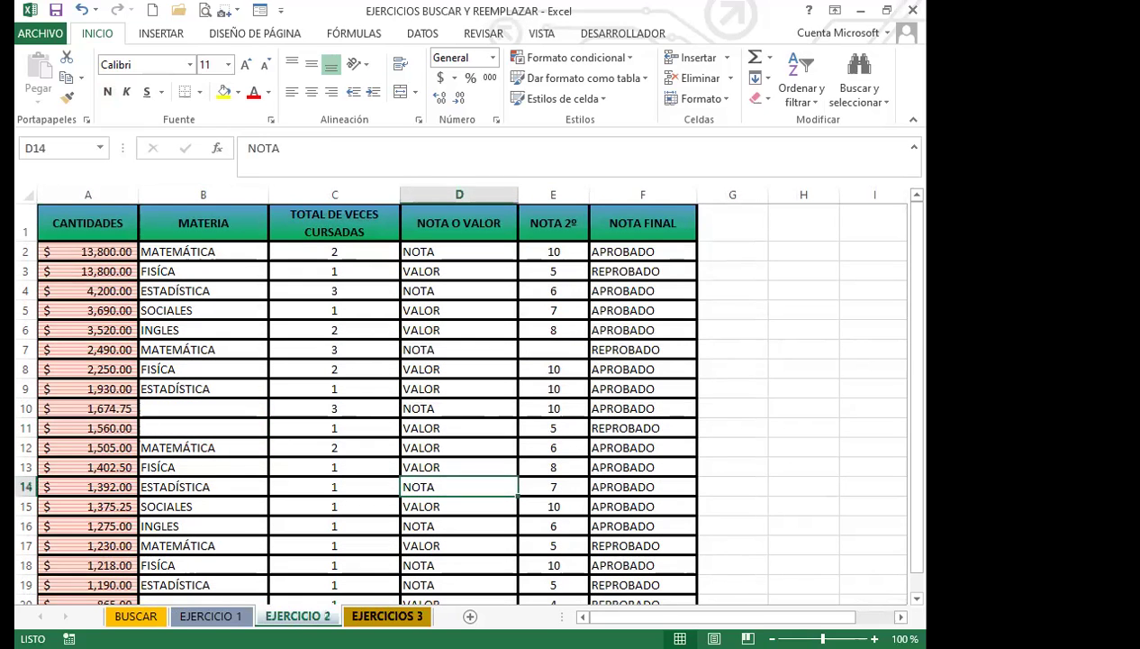
pyautogui.click(387, 616)
pyautogui.click(135, 617)
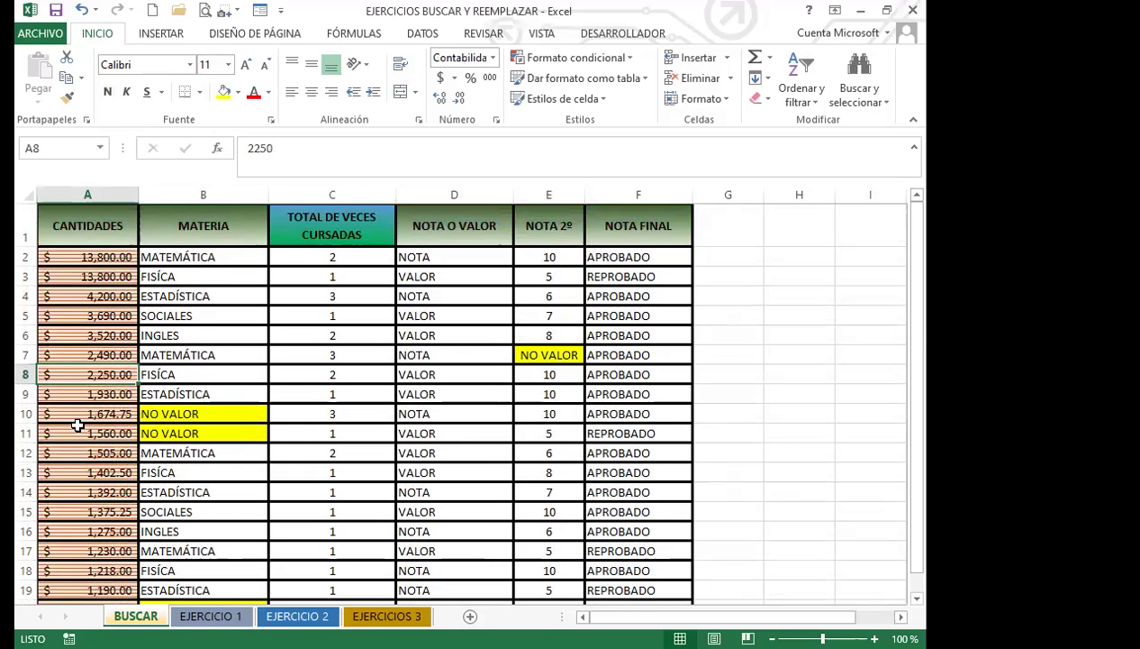
pyautogui.click(79, 414)
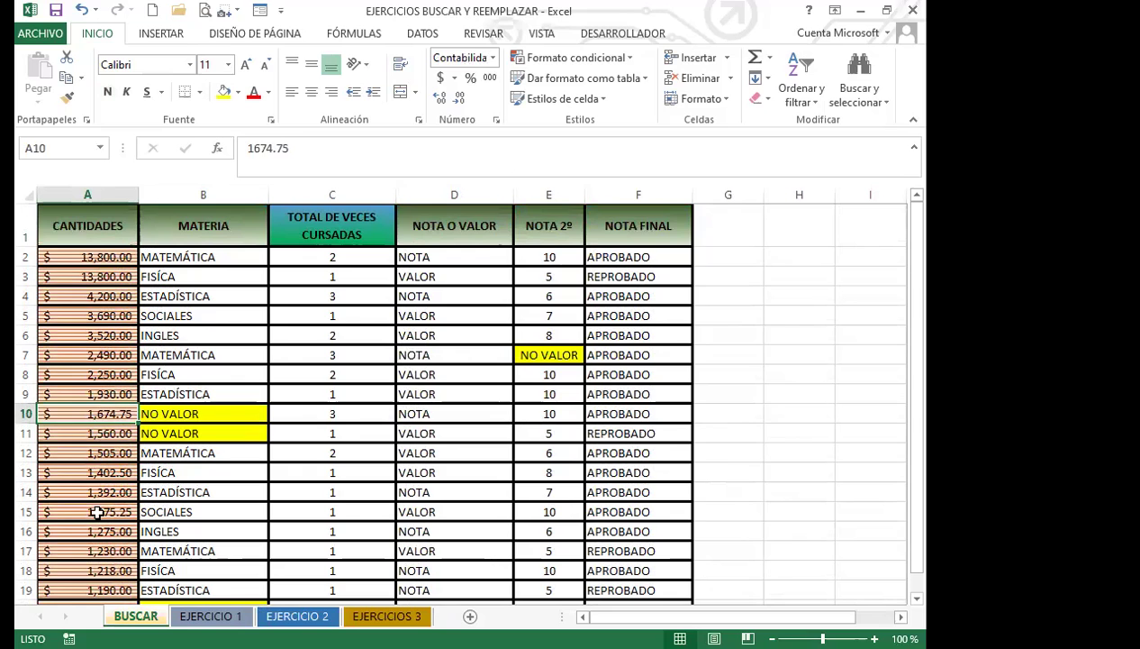
pyautogui.click(211, 616)
pyautogui.click(386, 616)
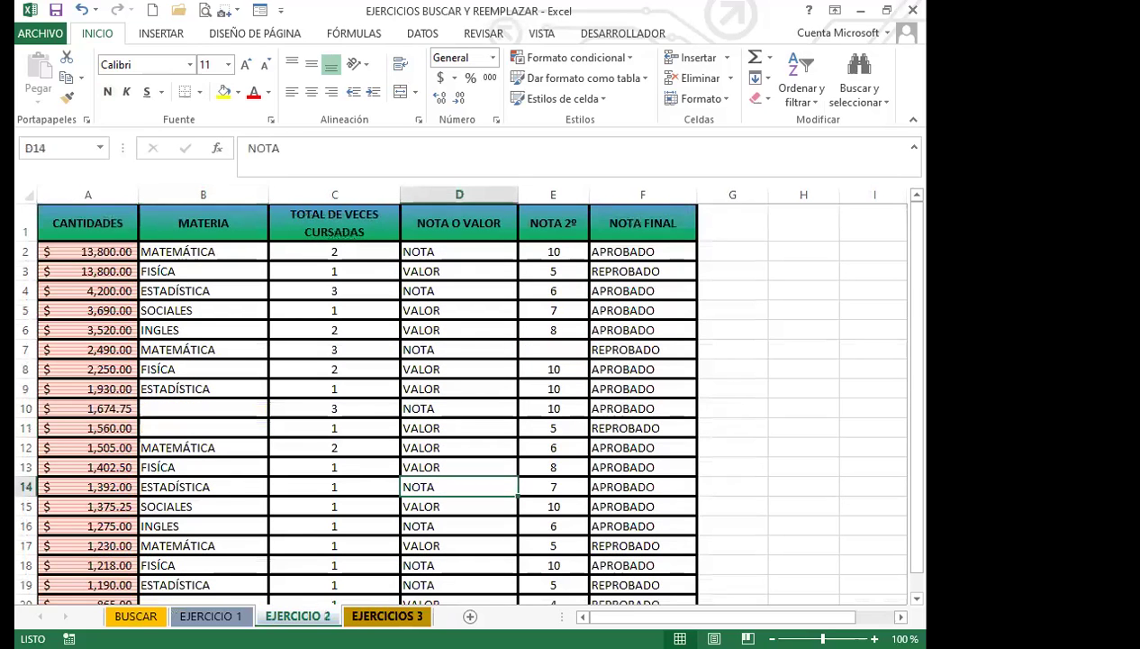
# Switch back and forth among the three exercise sheets to compare their header and CANTIDADES fills, ending on EJERCICIOS 3.
pyautogui.click(211, 616)
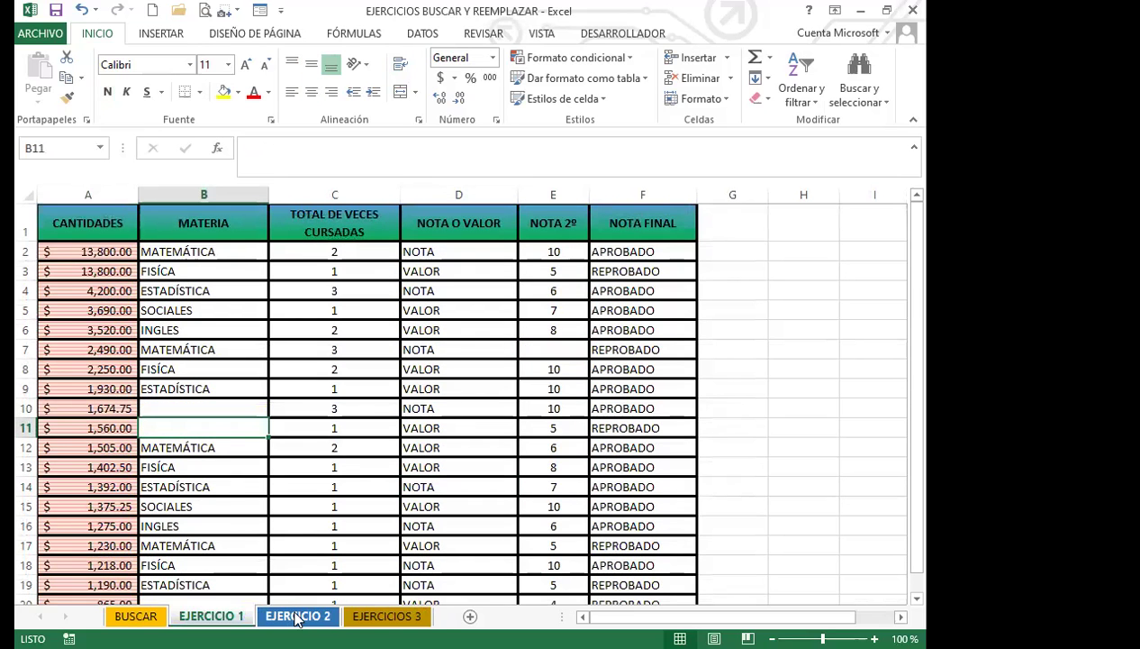
pyautogui.click(295, 617)
pyautogui.click(382, 616)
pyautogui.click(211, 616)
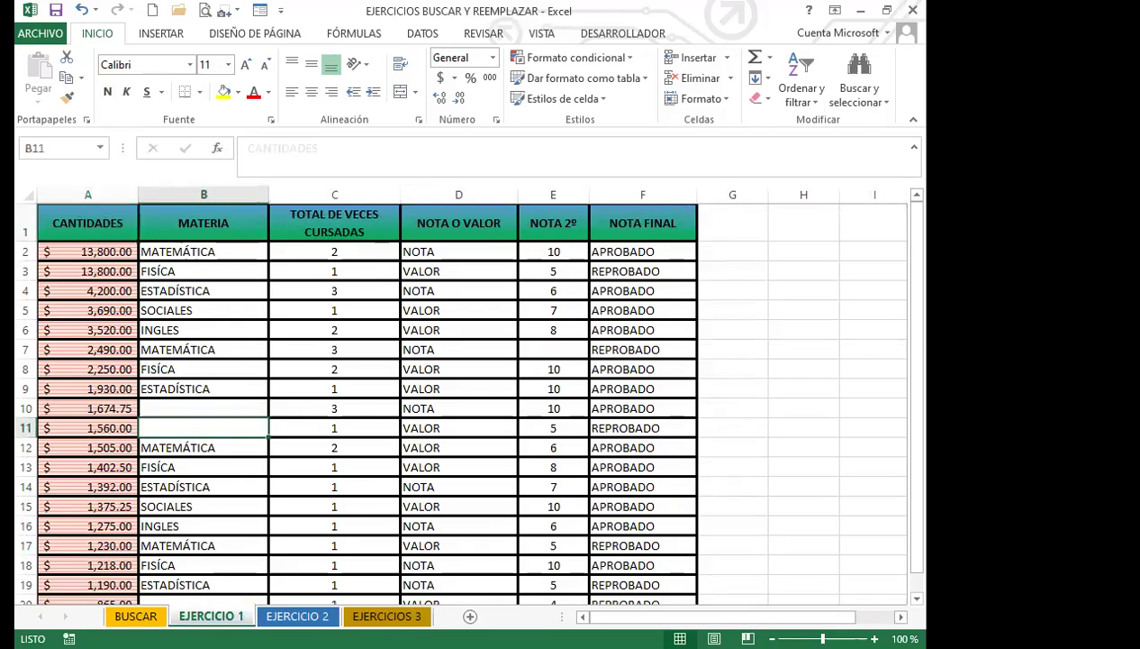
pyautogui.click(297, 616)
pyautogui.hotkey('ctrl', 'pagedown')
pyautogui.hotkey('ctrl', 'pageup')
pyautogui.hotkey('ctrl', 'pageup')
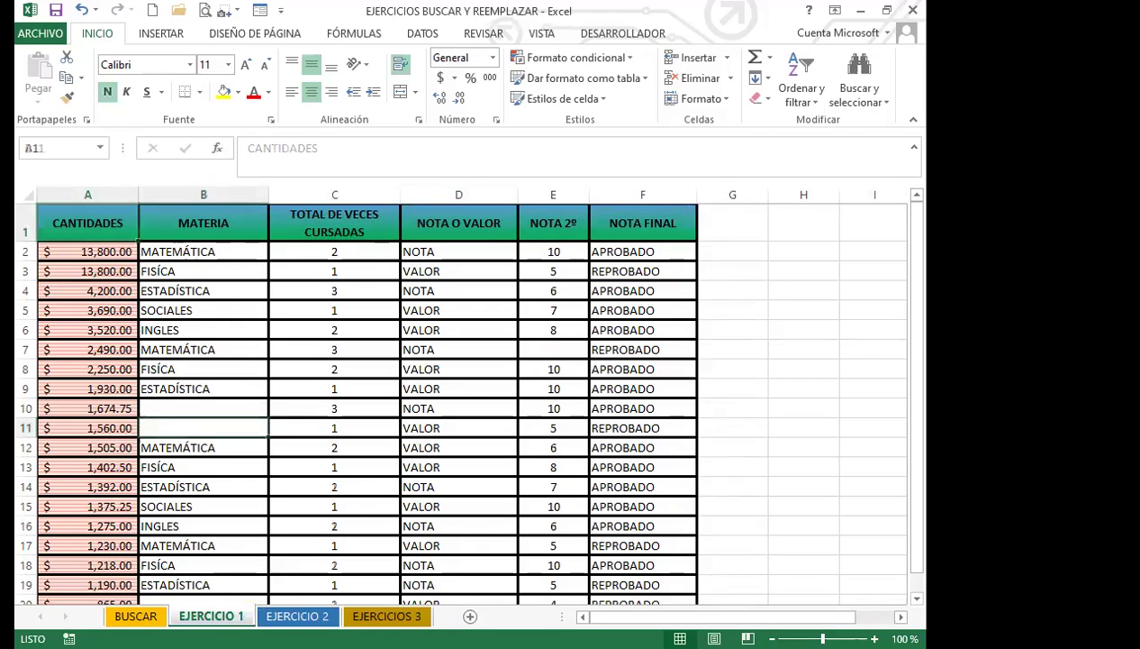
pyautogui.hotkey('ctrl', 'pagedown')
pyautogui.hotkey('ctrl', 'pagedown')
pyautogui.hotkey('ctrl', 'pageup')
pyautogui.hotkey('ctrl', 'pageup')
pyautogui.hotkey('ctrl', 'pagedown')
pyautogui.hotkey('ctrl', 'pagedown')
# Examine the table down to its last row on EJERCICIOS 3, then review the exercise sheets back to BUSCAR.
pyautogui.click(414, 413)
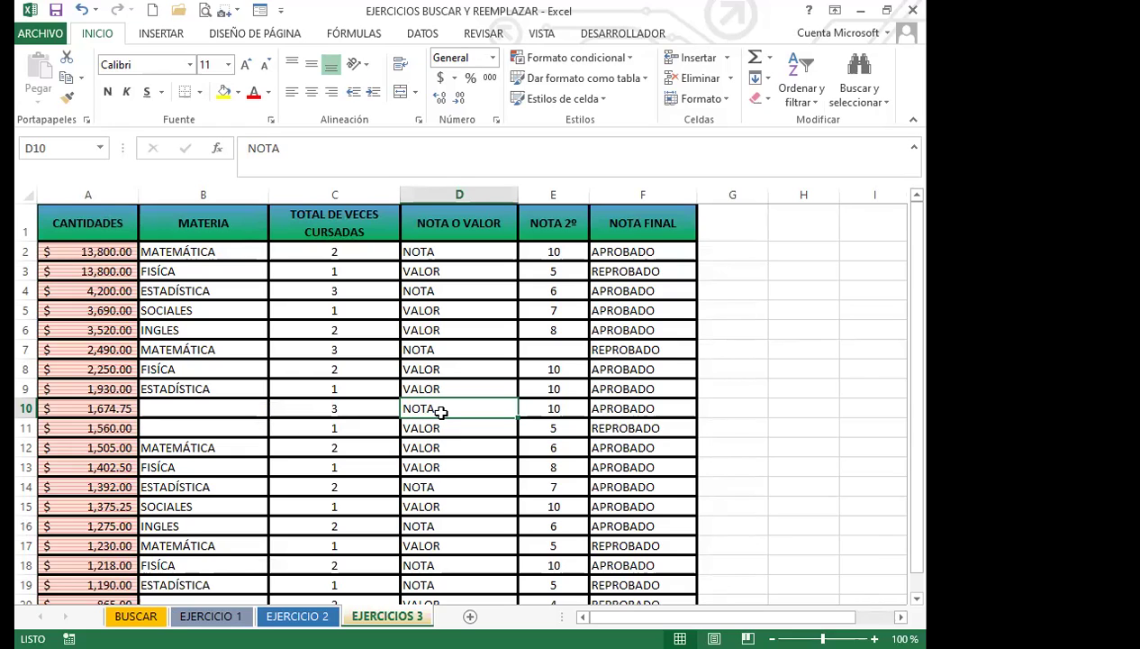
pyautogui.click(354, 389)
pyautogui.scroll(-2, 349, 389)
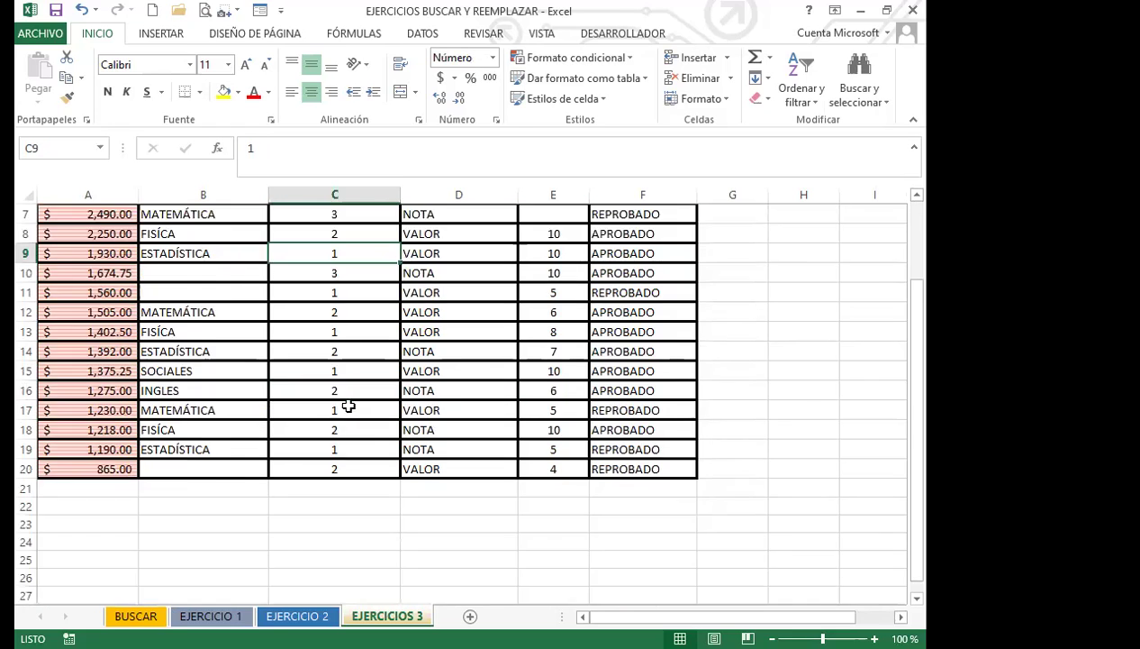
pyautogui.click(211, 615)
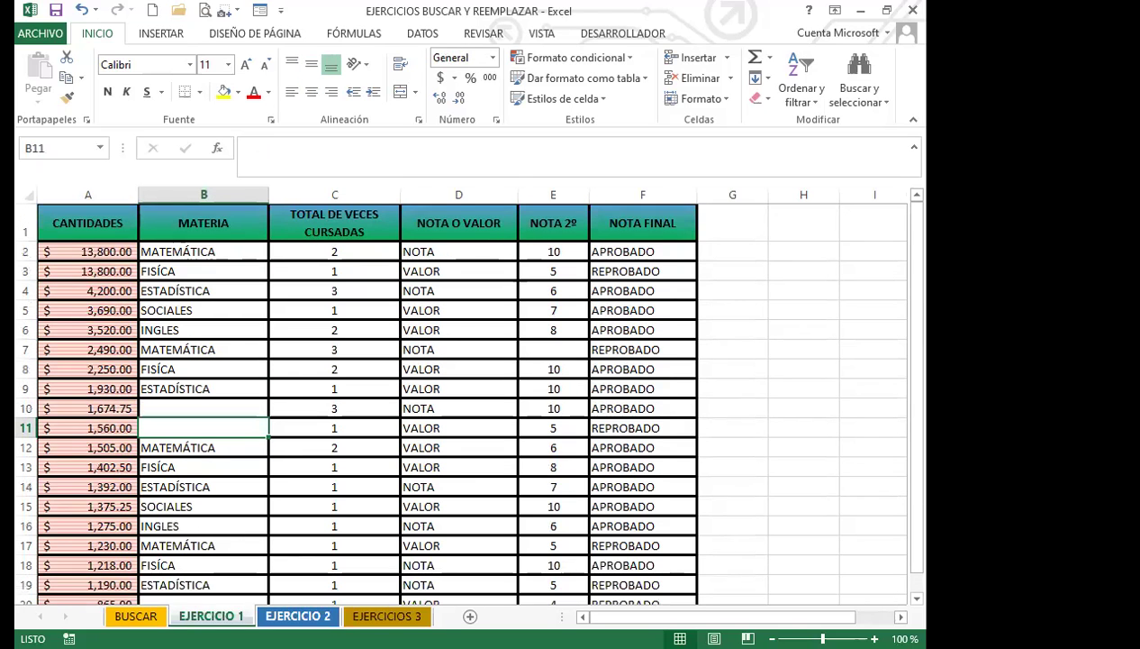
pyautogui.click(298, 615)
pyautogui.hotkey('ctrl', 'pagedown')
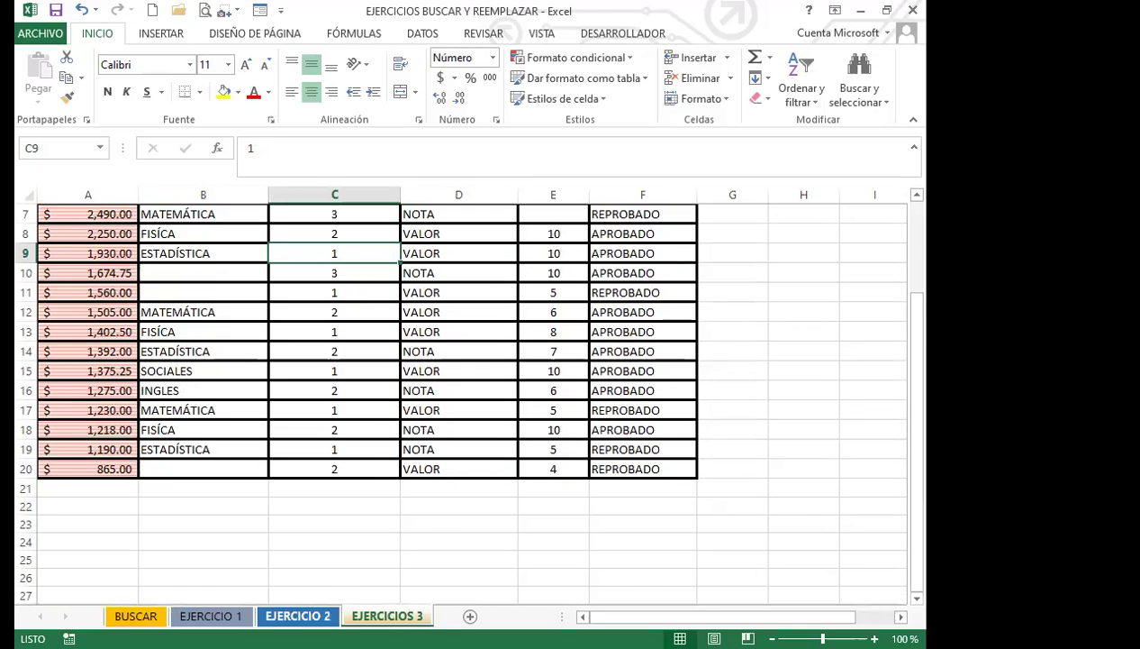
pyautogui.hotkey('ctrl', 'pageup')
pyautogui.click(211, 616)
pyautogui.click(135, 615)
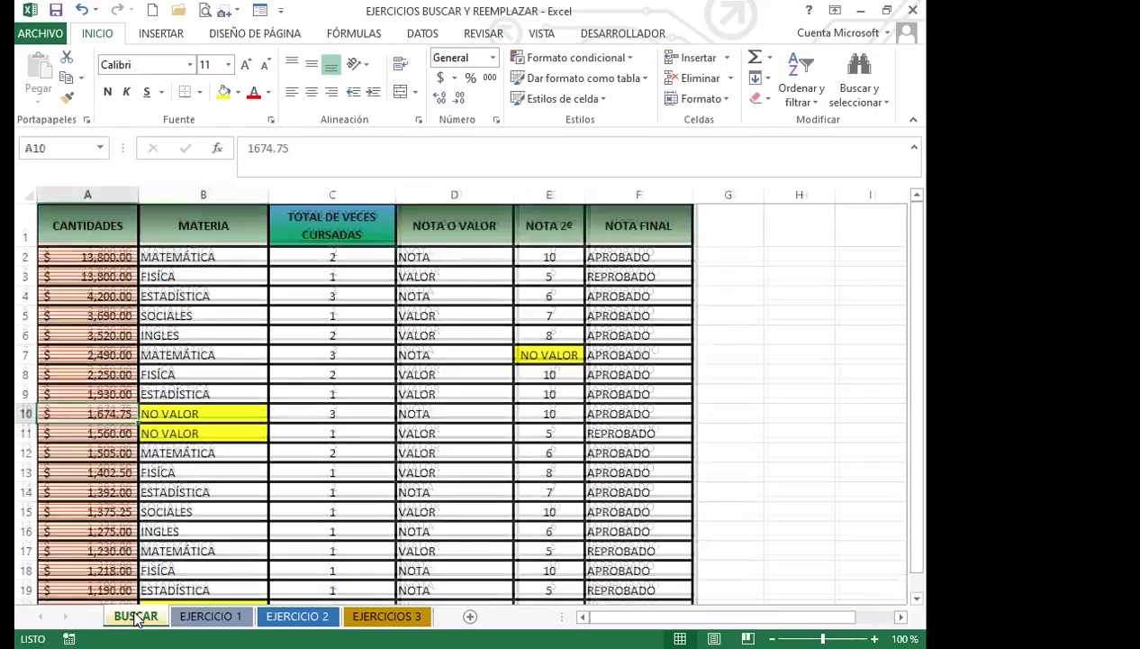
# Review the tables on EJERCICIO 1, EJERCICIO 2 and EJERCICIOS 3 once more, finishing on EJERCICIOS 3.
pyautogui.click(211, 615)
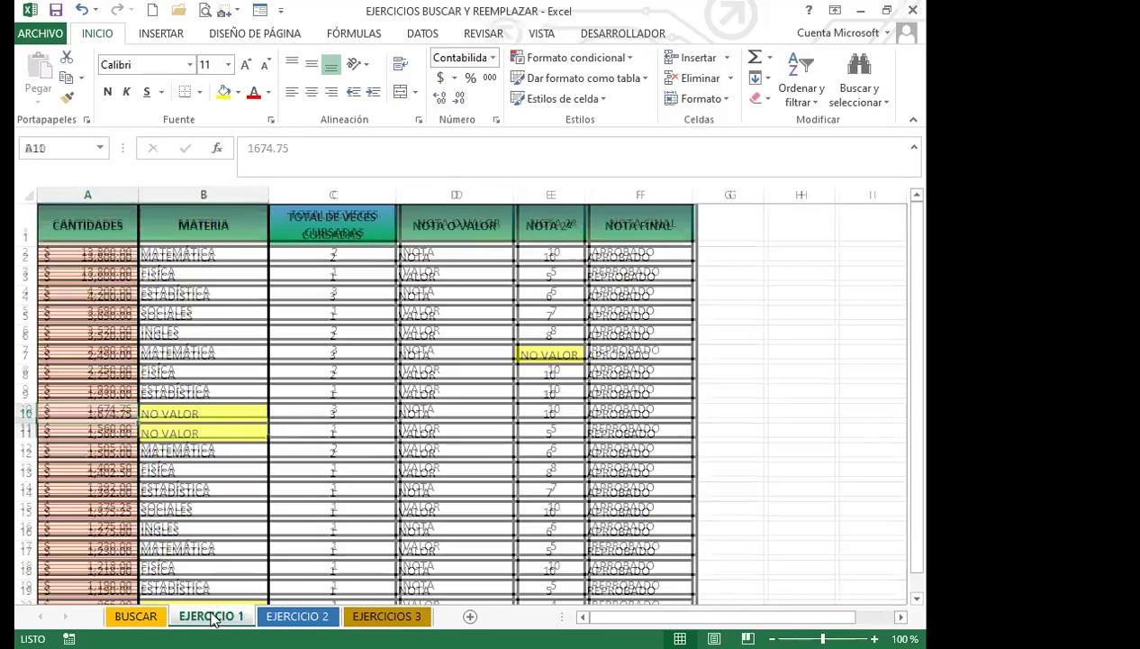
pyautogui.hotkey('ctrl', 'pagedown')
pyautogui.hotkey('ctrl', 'pagedown')
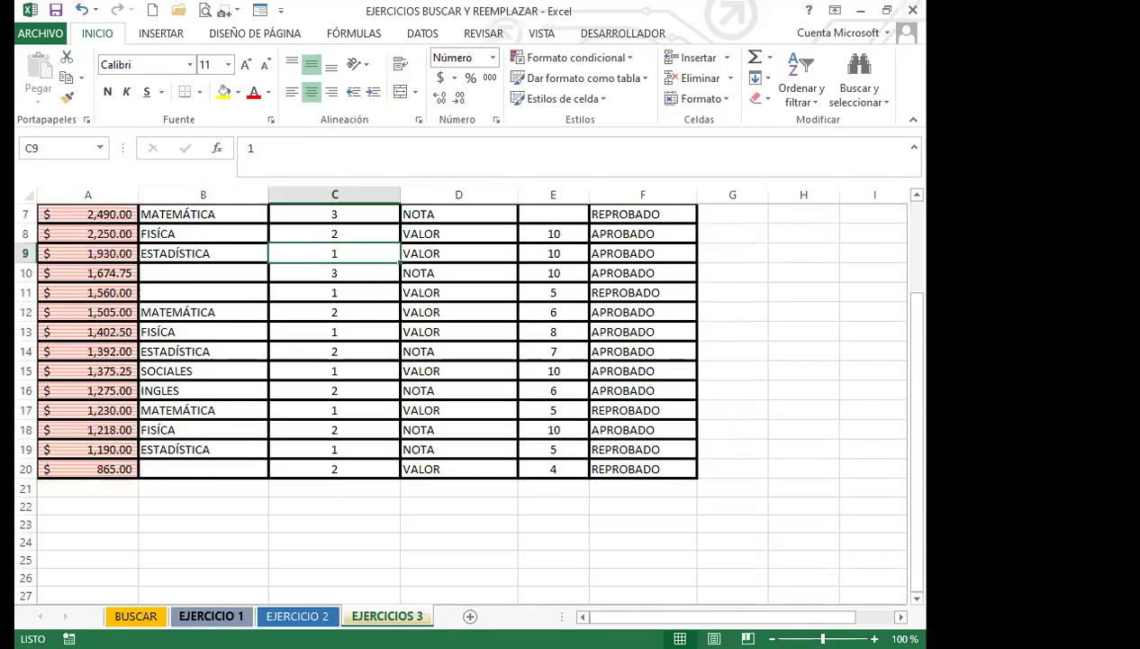
pyautogui.hotkey('ctrl', 'pageup')
pyautogui.hotkey('ctrl', 'pageup')
pyautogui.hotkey('ctrl', 'pagedown')
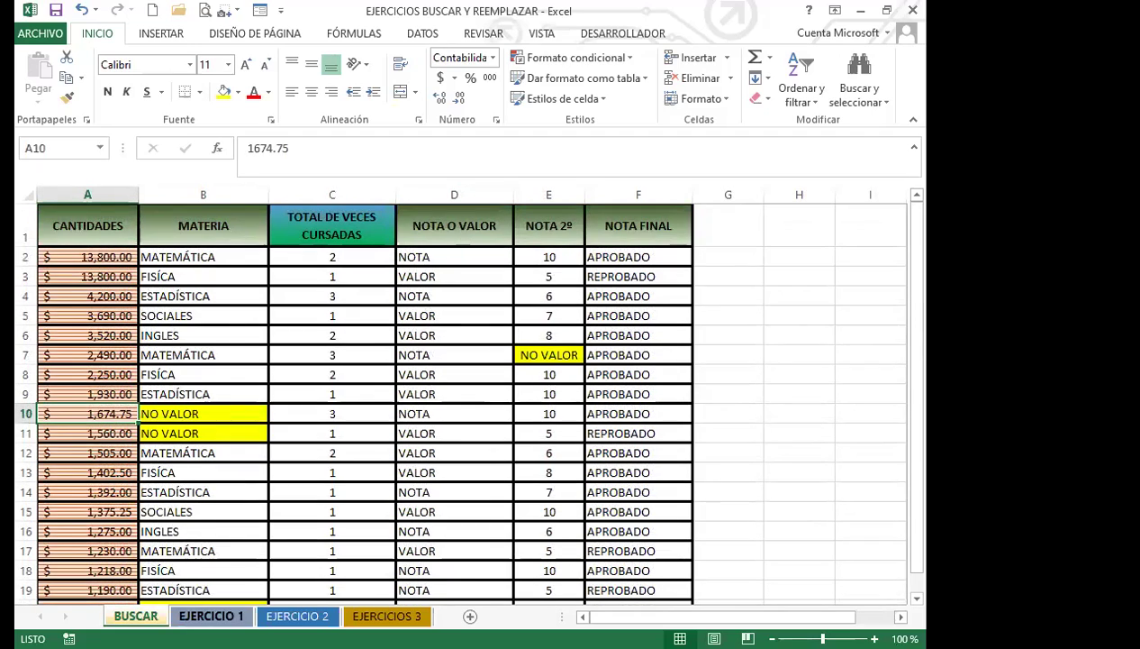
pyautogui.hotkey('ctrl', 'pageup')
pyautogui.hotkey('ctrl', 'pagedown')
pyautogui.hotkey('ctrl', 'pagedown')
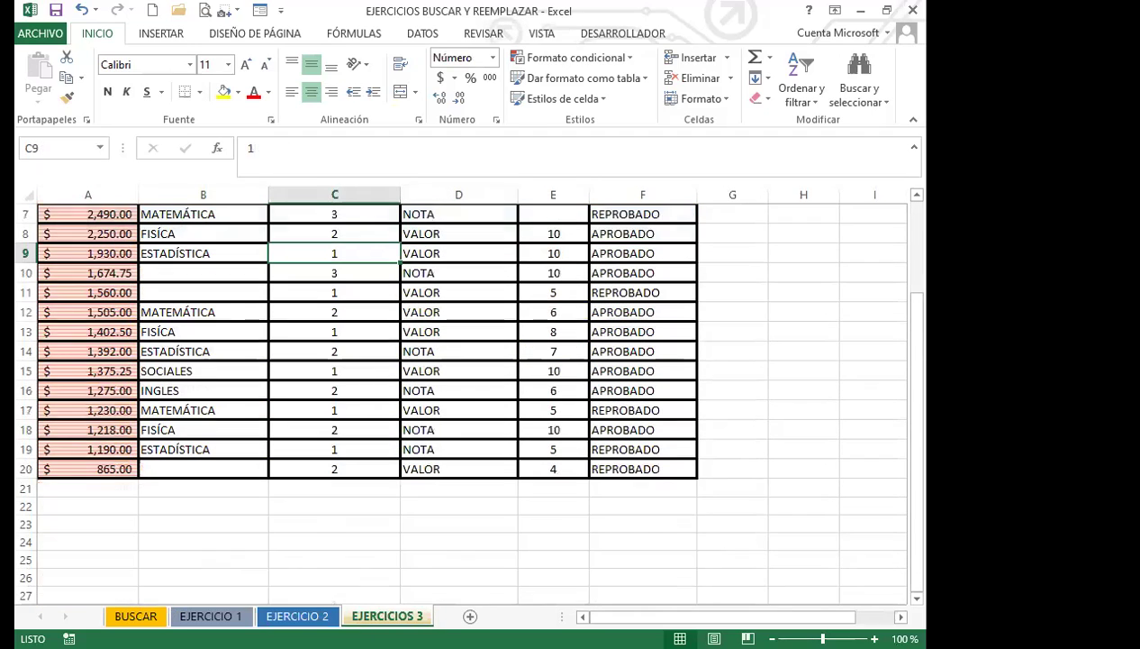
pyautogui.hotkey('ctrl', 'pageup')
pyautogui.hotkey('ctrl', 'pageup')
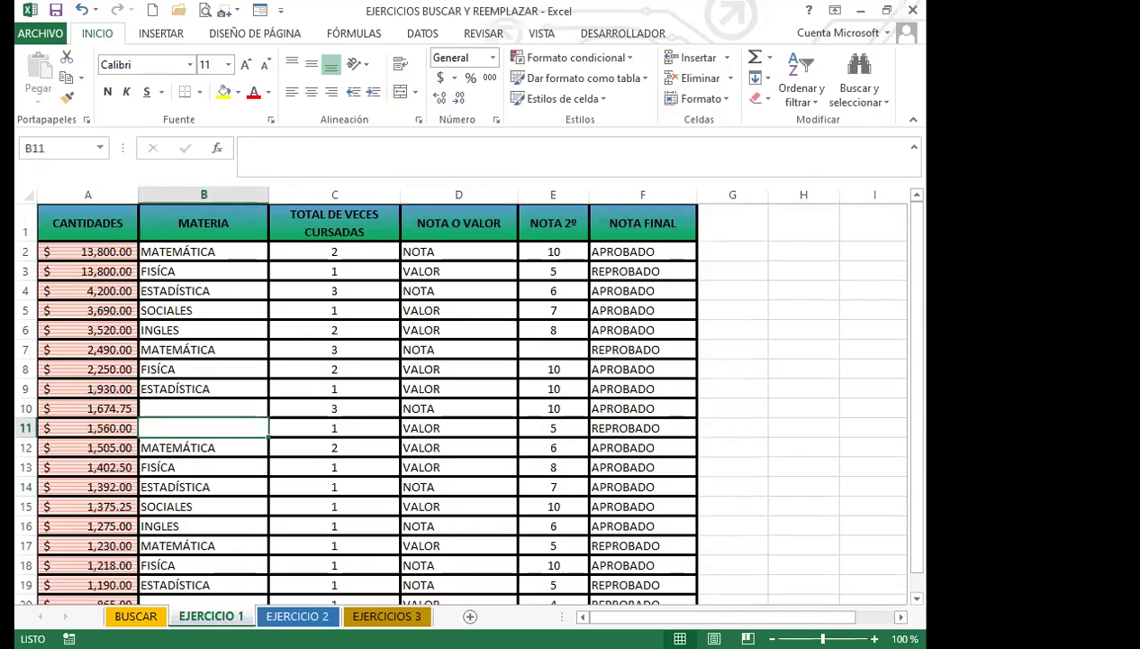
pyautogui.hotkey('ctrl', 'pagedown')
pyautogui.hotkey('ctrl', 'pageup')
pyautogui.hotkey('ctrl', 'pagedown')
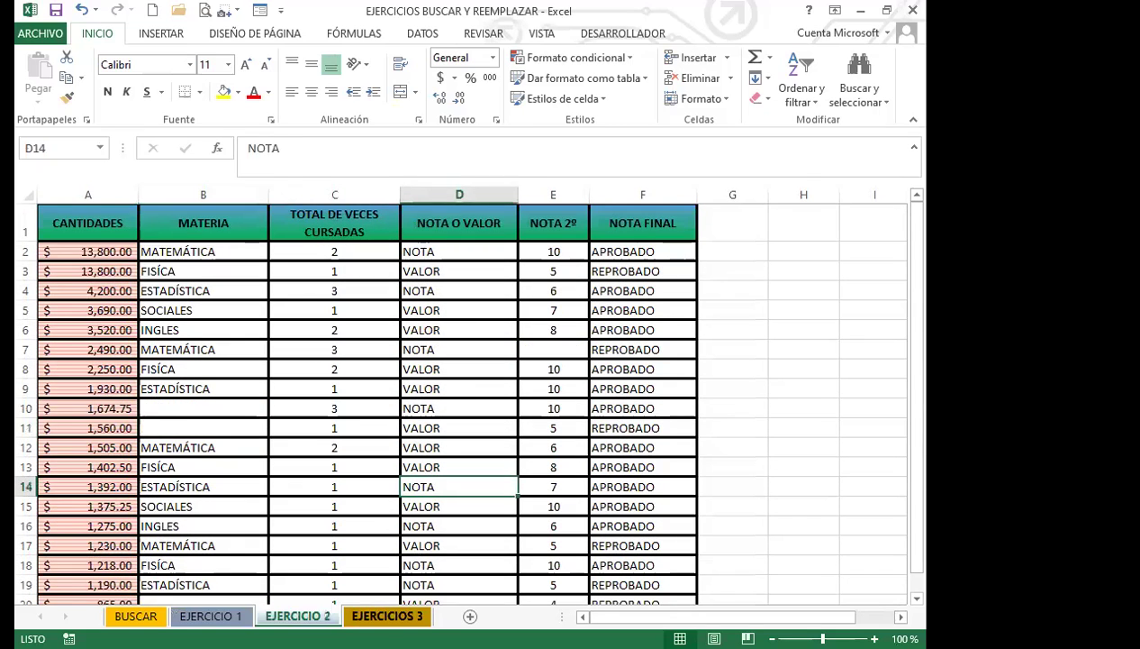
pyautogui.hotkey('ctrl', 'pagedown')
pyautogui.hotkey('ctrl', 'pageup')
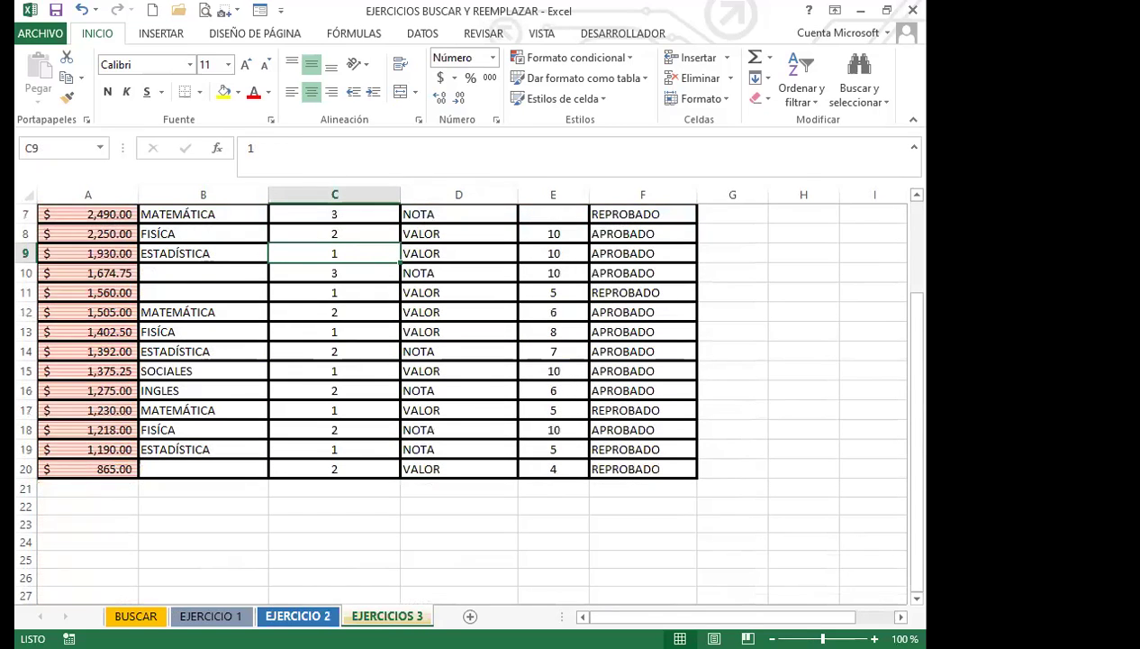
pyautogui.hotkey('ctrl', 'pageup')
pyautogui.hotkey('ctrl', 'pagedown')
pyautogui.hotkey('ctrl', 'pagedown')
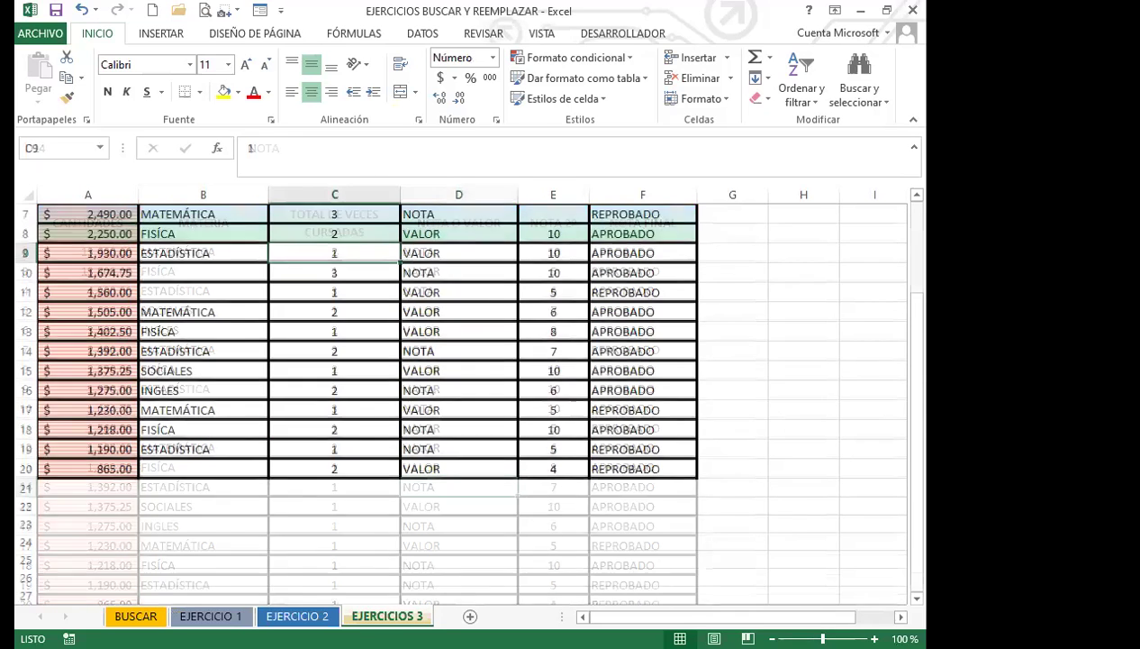
pyautogui.click(293, 332)
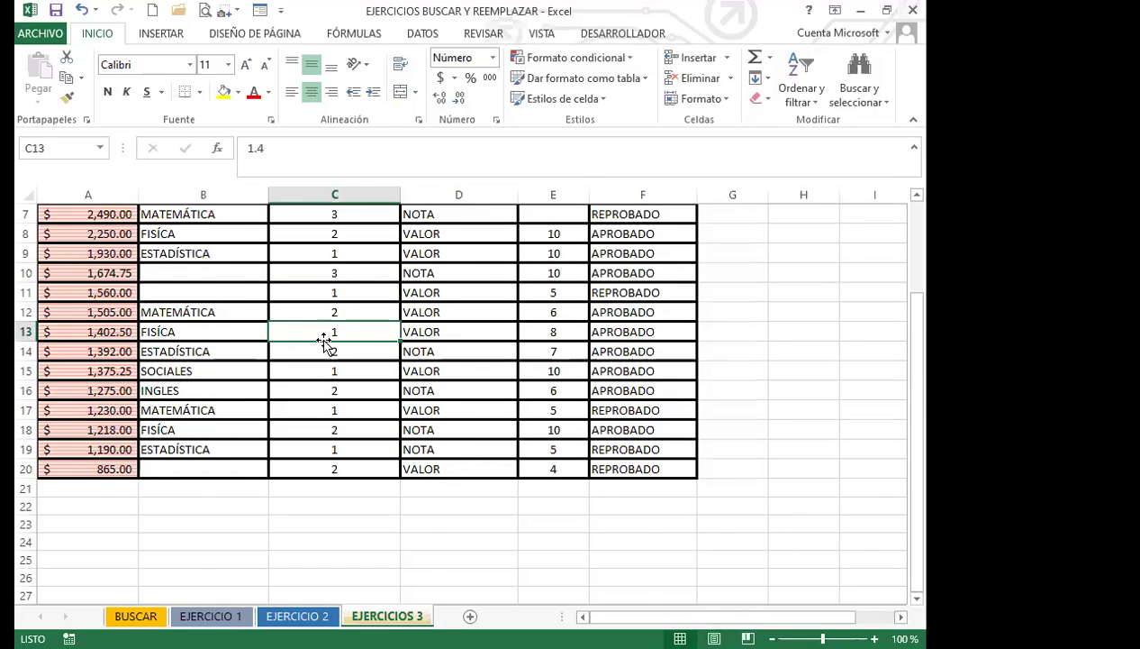
pyautogui.scroll(2, 326, 341)
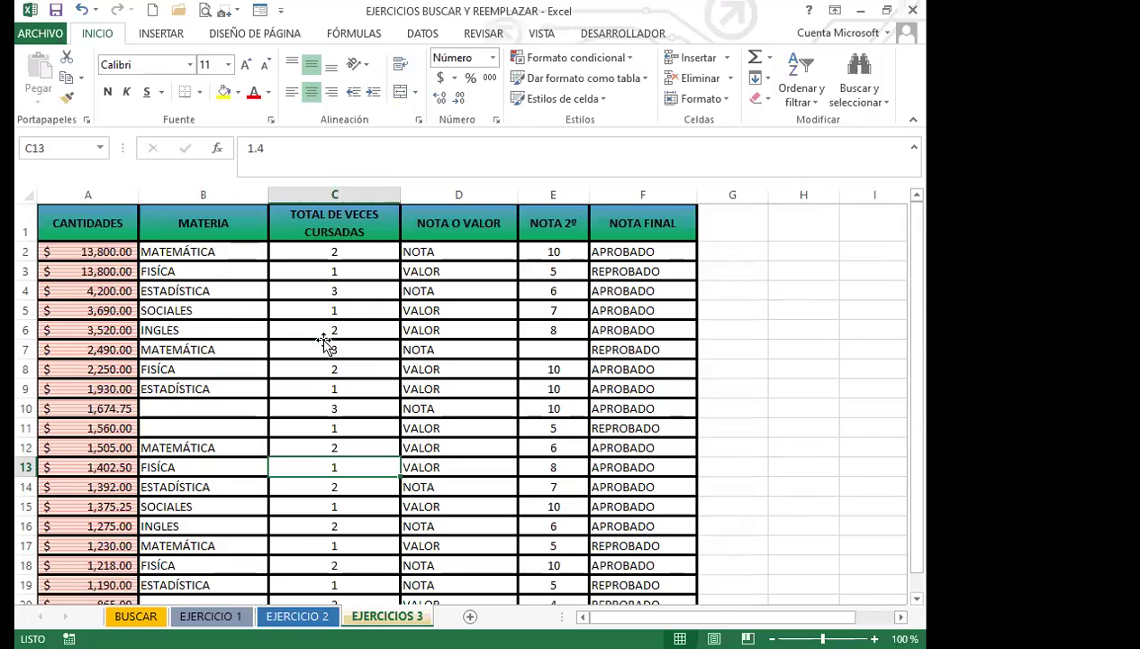
pyautogui.click(629, 251)
pyautogui.click(545, 250)
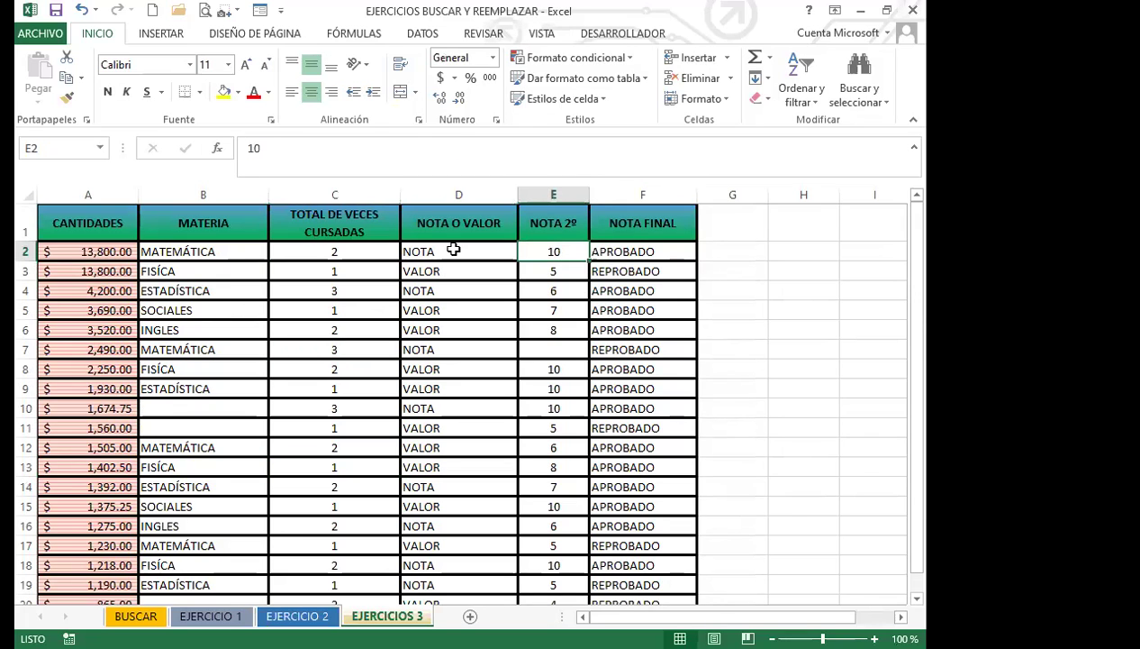
pyautogui.click(452, 251)
pyautogui.click(367, 252)
pyautogui.click(239, 255)
pyautogui.click(204, 346)
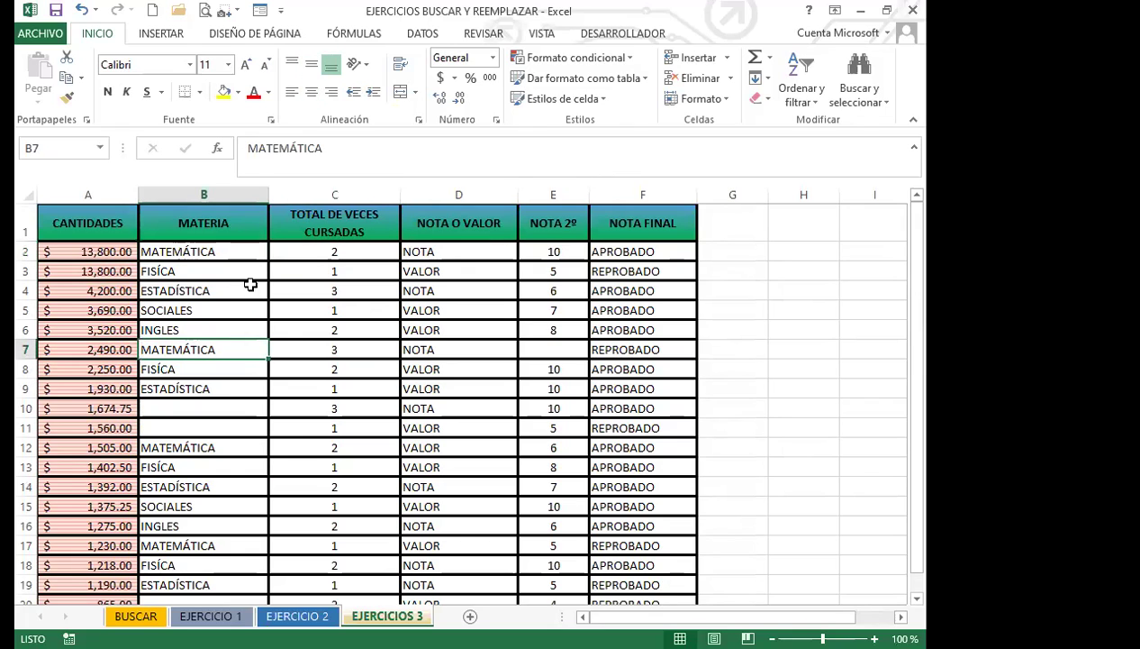
pyautogui.click(618, 314)
pyautogui.click(477, 322)
pyautogui.click(333, 326)
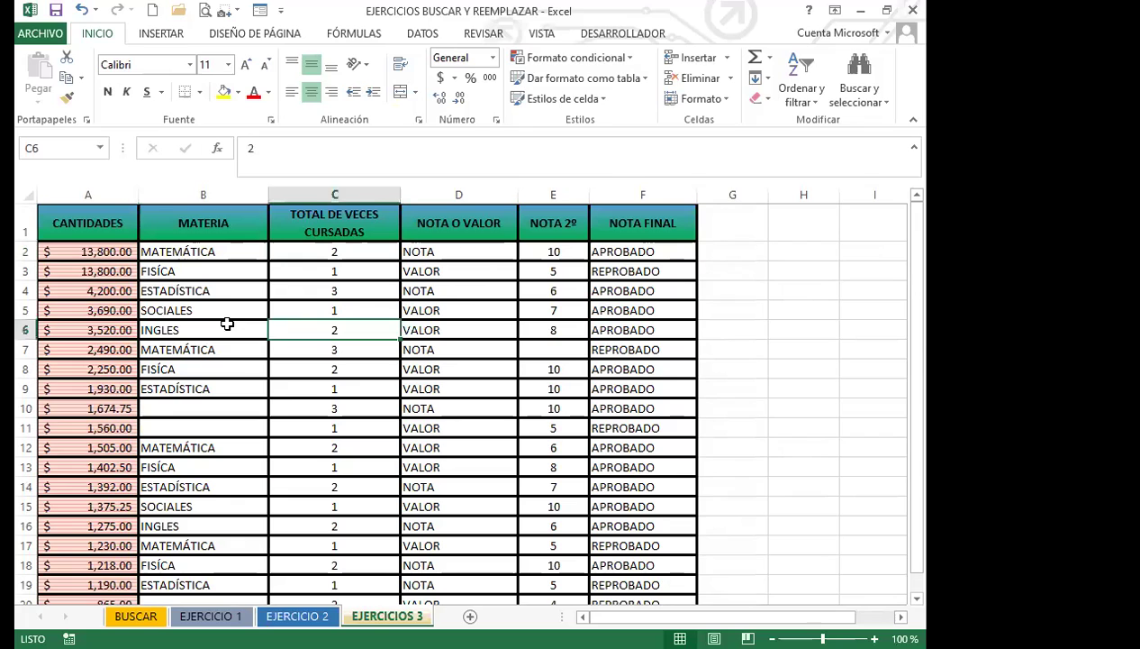
pyautogui.click(224, 324)
pyautogui.click(257, 309)
pyautogui.click(487, 310)
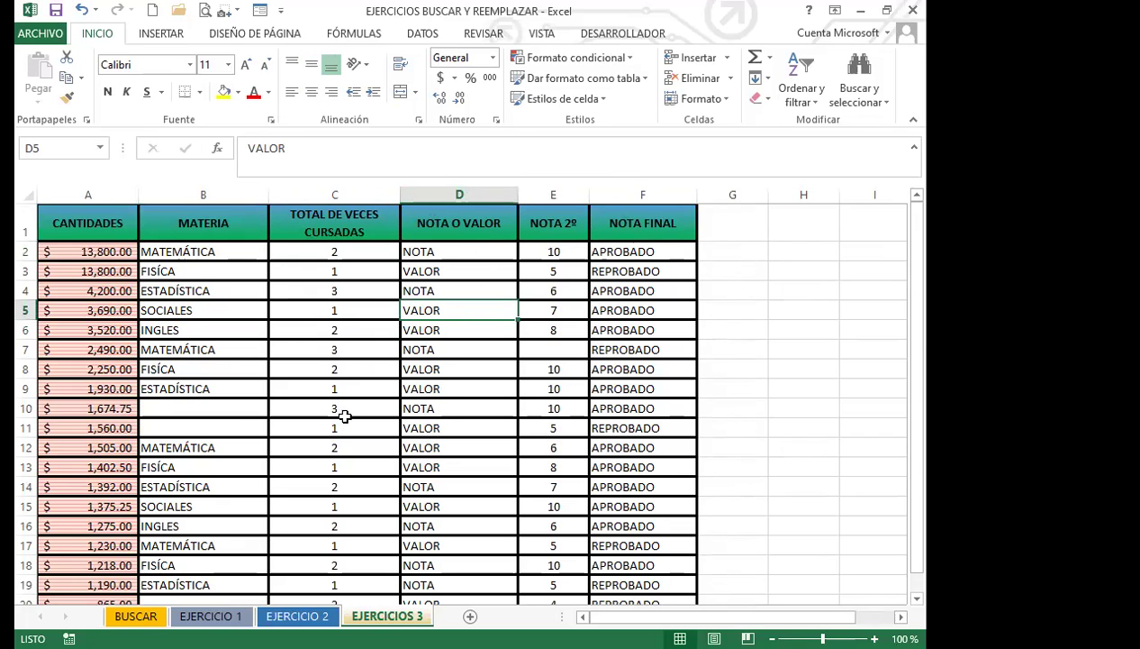
pyautogui.click(427, 345)
pyautogui.click(484, 324)
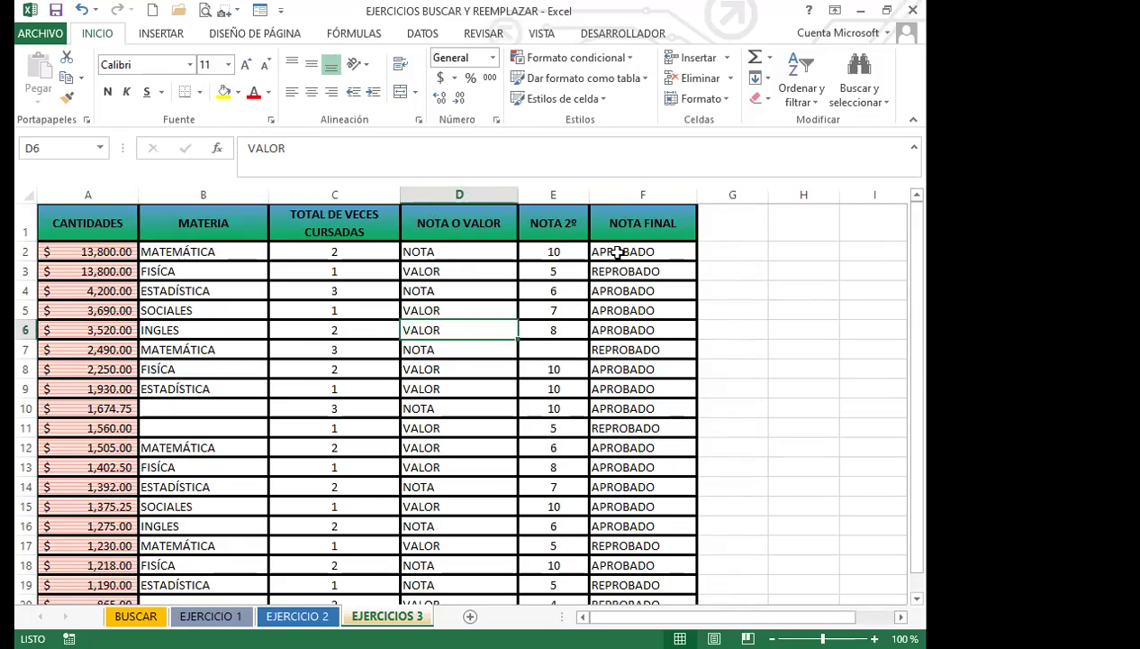
pyautogui.click(619, 252)
pyautogui.click(279, 271)
pyautogui.click(225, 271)
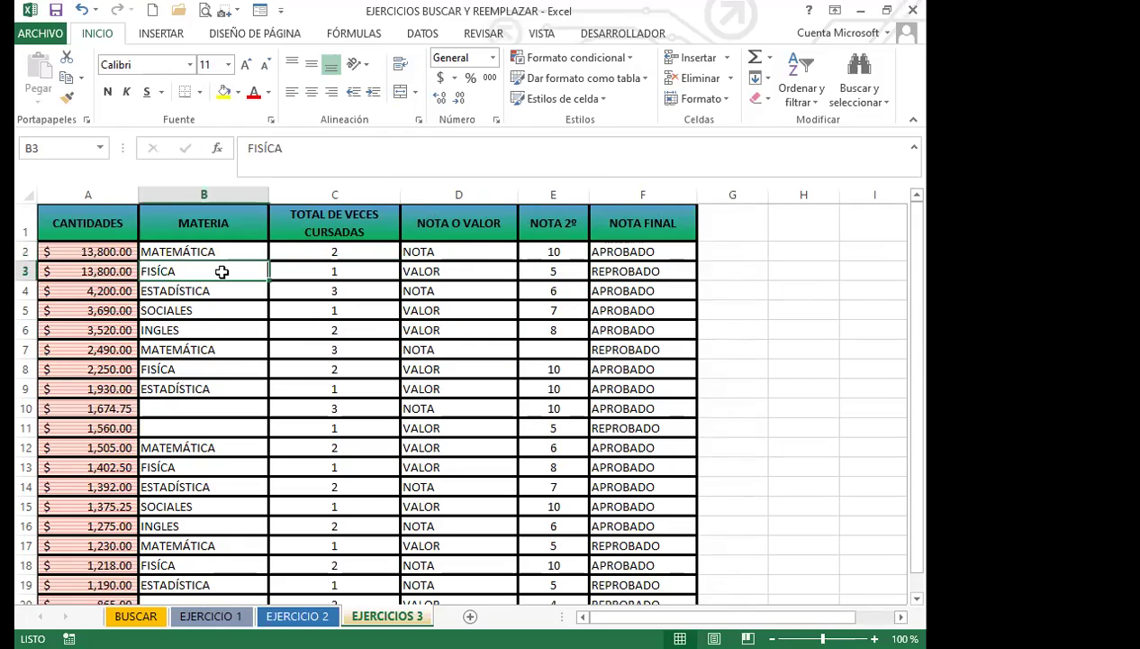
pyautogui.click(112, 271)
pyautogui.click(164, 271)
pyautogui.click(112, 271)
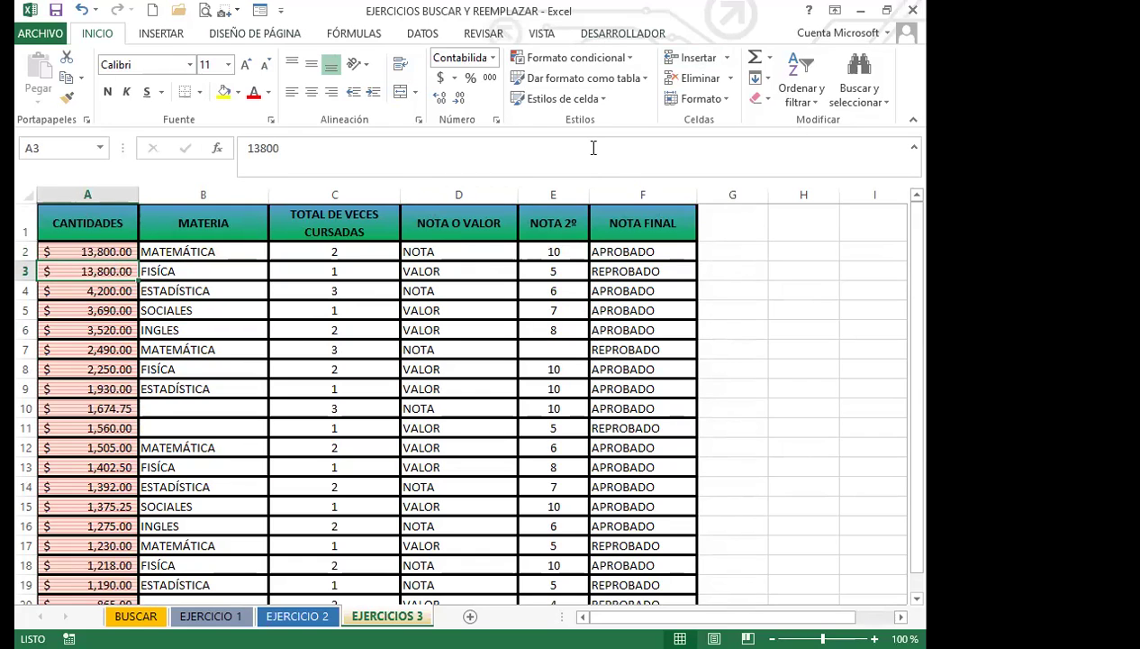
# Examine the alignment, font, border, fill and protection settings of header cell A1 on EJERCICIOS 3 in Format Cells, then close it without changes.
pyautogui.click(84, 225)
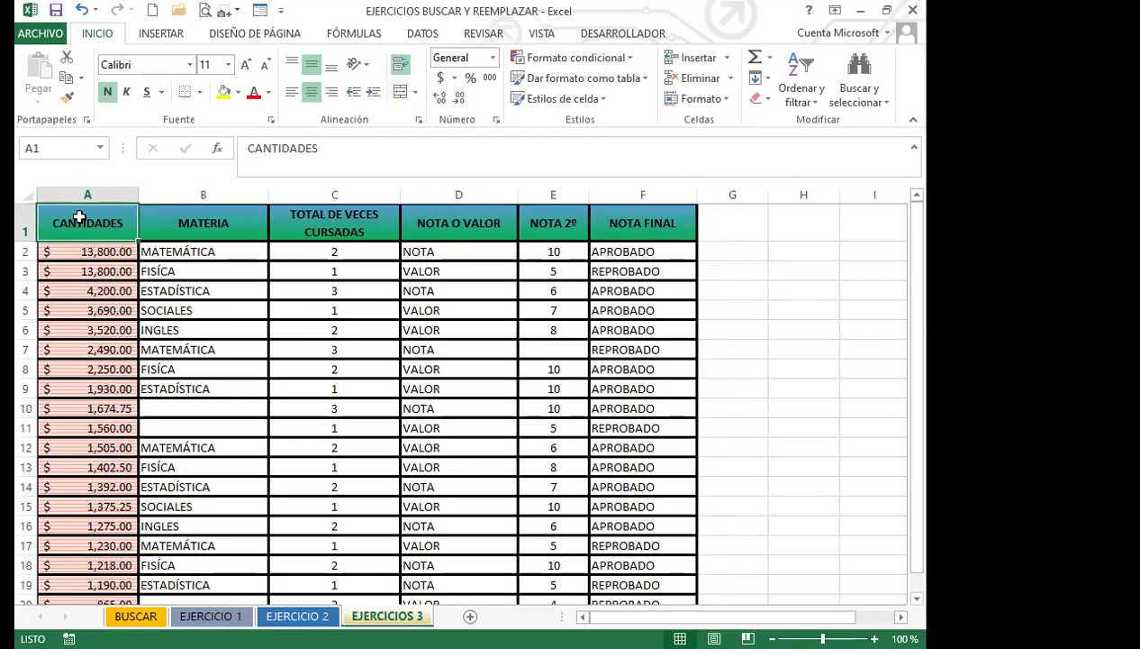
pyautogui.click(271, 120)
pyautogui.click(441, 151)
pyautogui.click(490, 152)
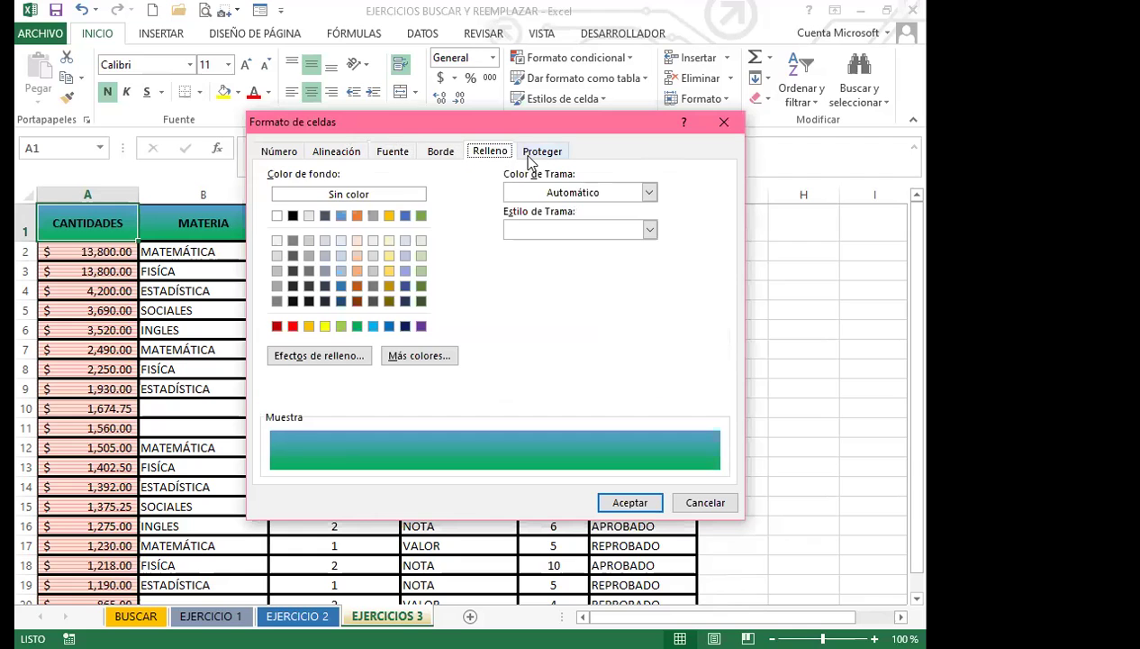
pyautogui.click(326, 153)
pyautogui.click(404, 153)
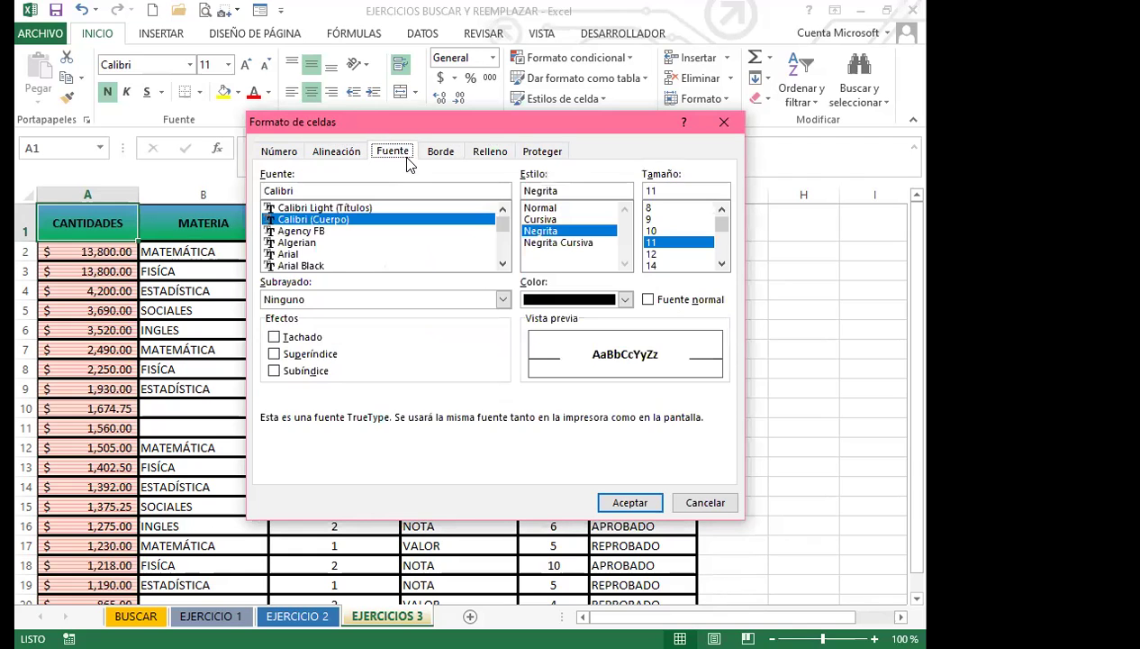
pyautogui.click(441, 153)
pyautogui.click(489, 153)
pyautogui.click(542, 153)
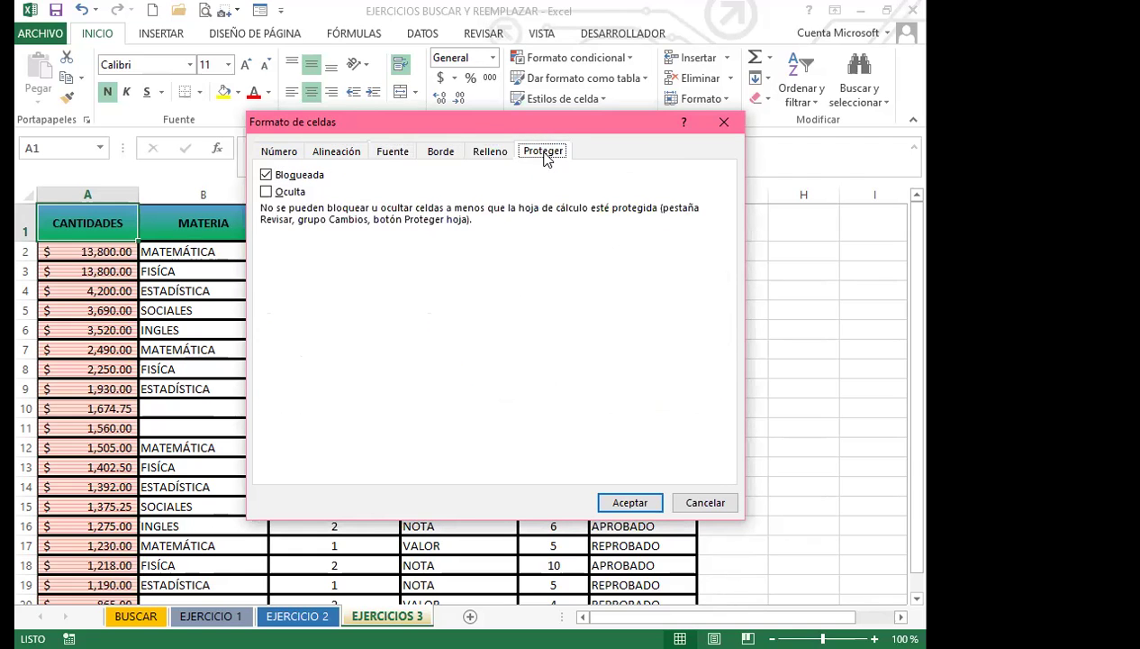
pyautogui.click(338, 155)
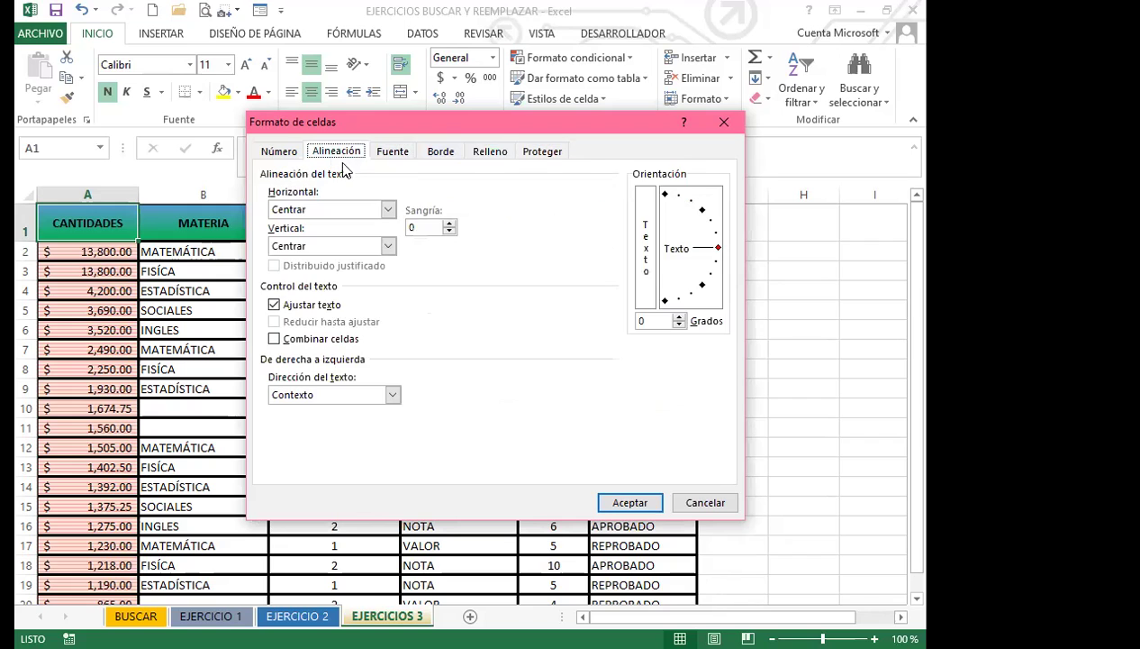
pyautogui.click(440, 153)
pyautogui.click(489, 153)
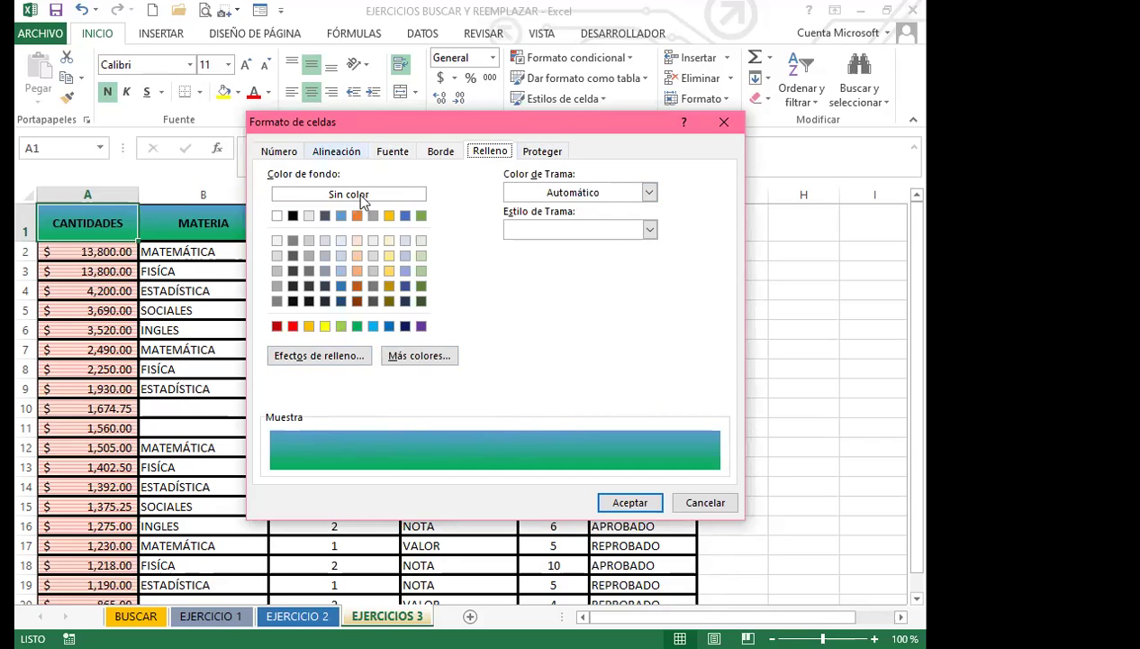
pyautogui.click(440, 151)
pyautogui.click(393, 151)
pyautogui.click(338, 151)
pyautogui.click(491, 152)
pyautogui.click(542, 151)
pyautogui.click(728, 123)
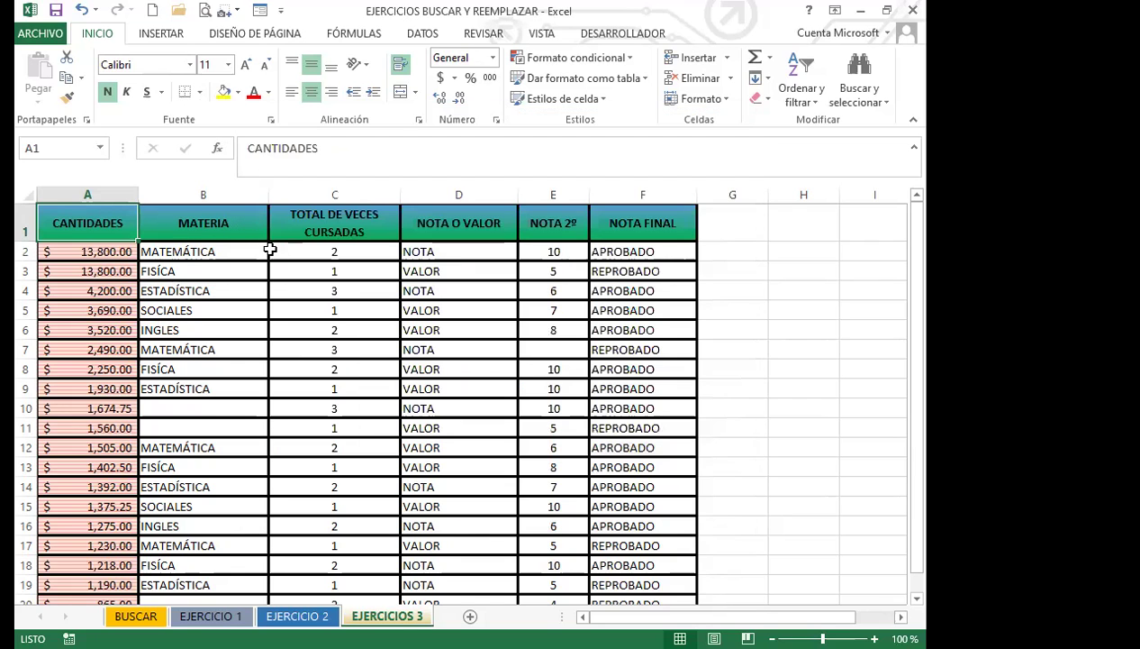
# Go through the row 1 header cells from MATERIA to NOTA FINAL on EJERCICIOS 3 to review their formatting.
pyautogui.click(264, 225)
pyautogui.click(369, 223)
pyautogui.click(495, 224)
pyautogui.click(554, 223)
pyautogui.click(626, 223)
pyautogui.click(351, 224)
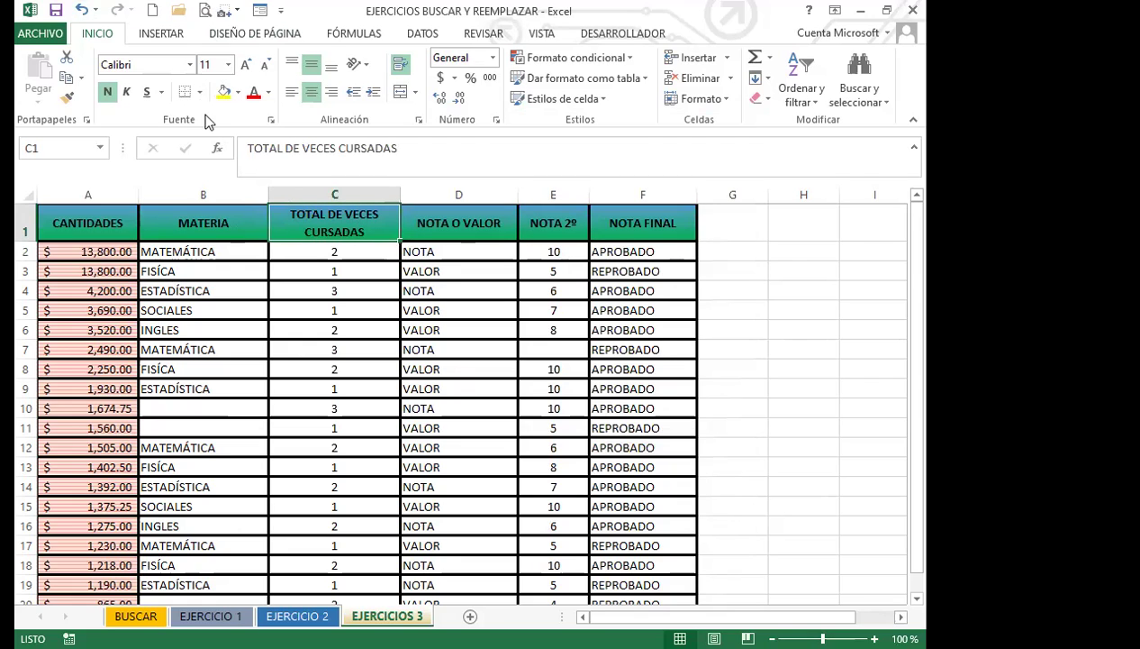
pyautogui.click(245, 220)
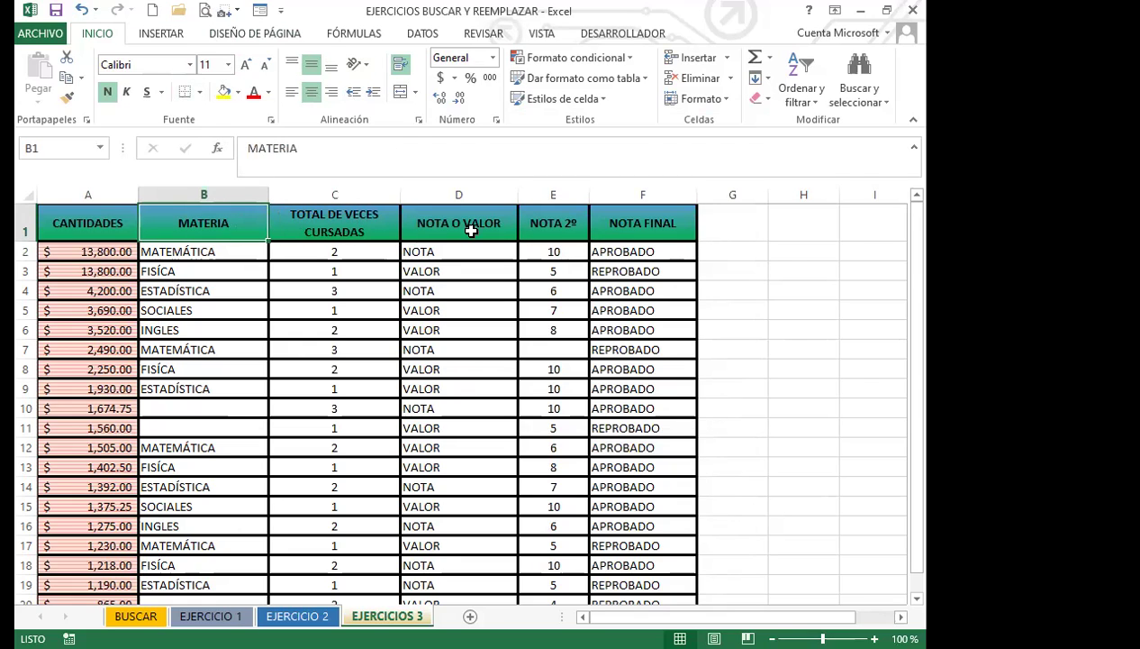
pyautogui.click(466, 227)
pyautogui.click(573, 230)
pyautogui.click(641, 226)
pyautogui.click(631, 310)
pyautogui.click(448, 365)
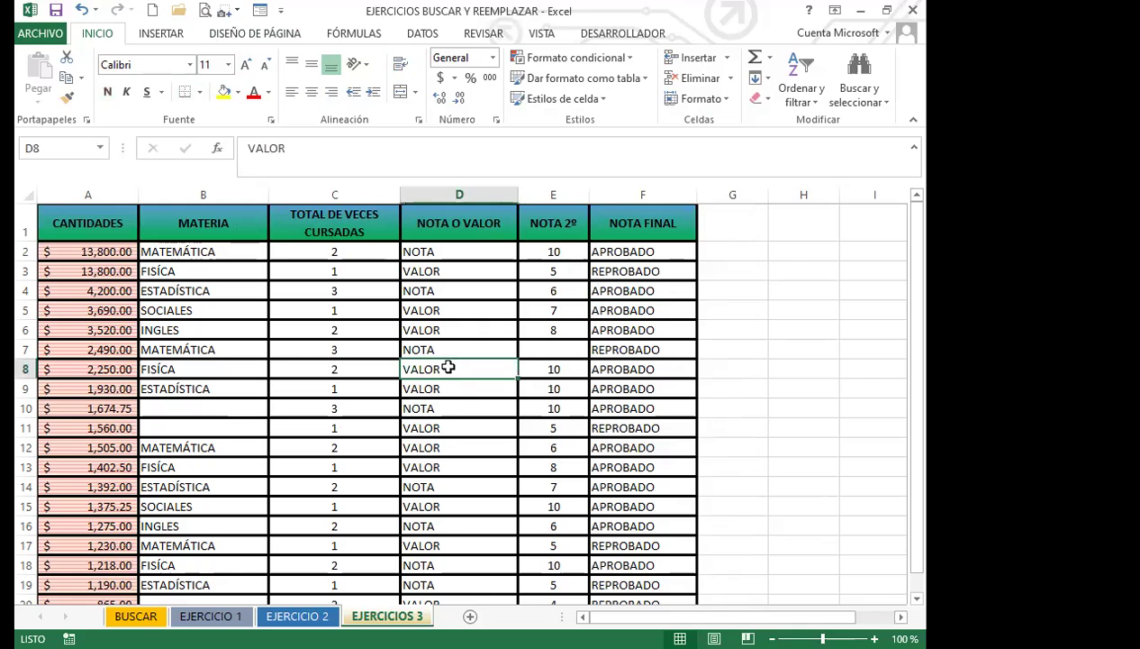